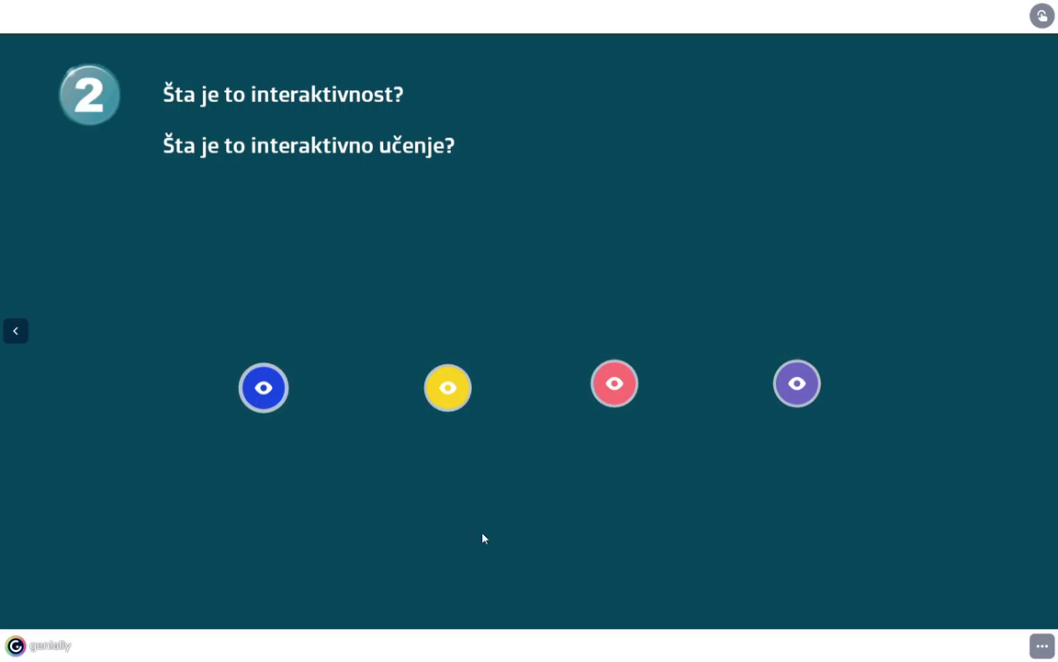
- View the pop-ups behind the blue, yellow and pink markers on slide 2 about interactivity and interactive learning
{"action": "left_click", "coordinate": [278, 390]}
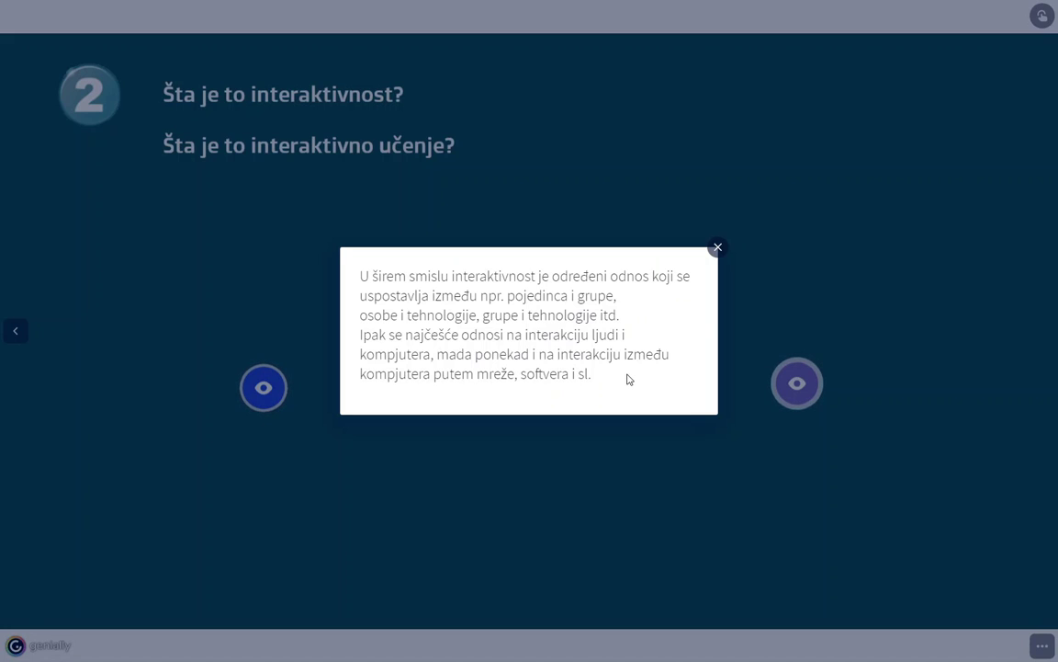
{"action": "left_click", "coordinate": [718, 250]}
{"action": "left_click", "coordinate": [448, 391]}
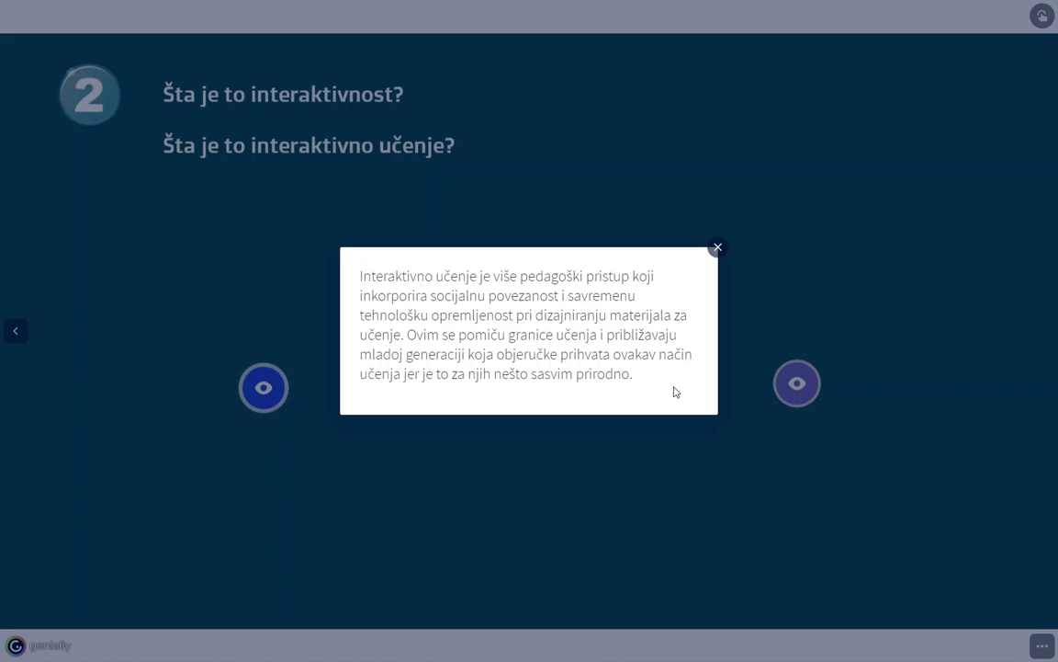
{"action": "left_click", "coordinate": [716, 250]}
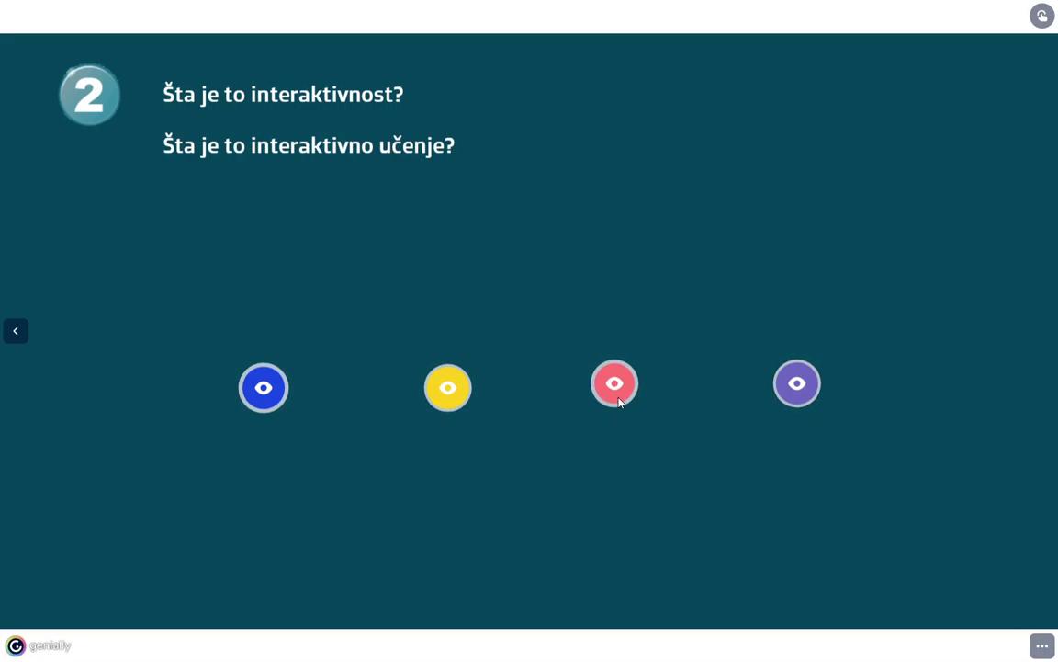
{"action": "left_click", "coordinate": [618, 402]}
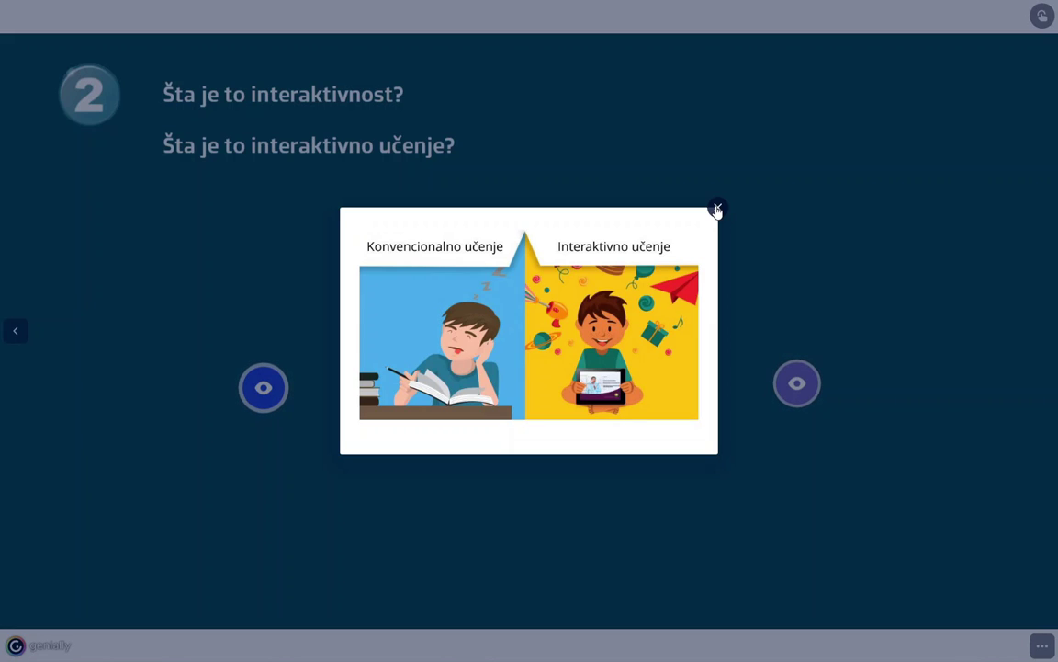
{"action": "left_click", "coordinate": [717, 211]}
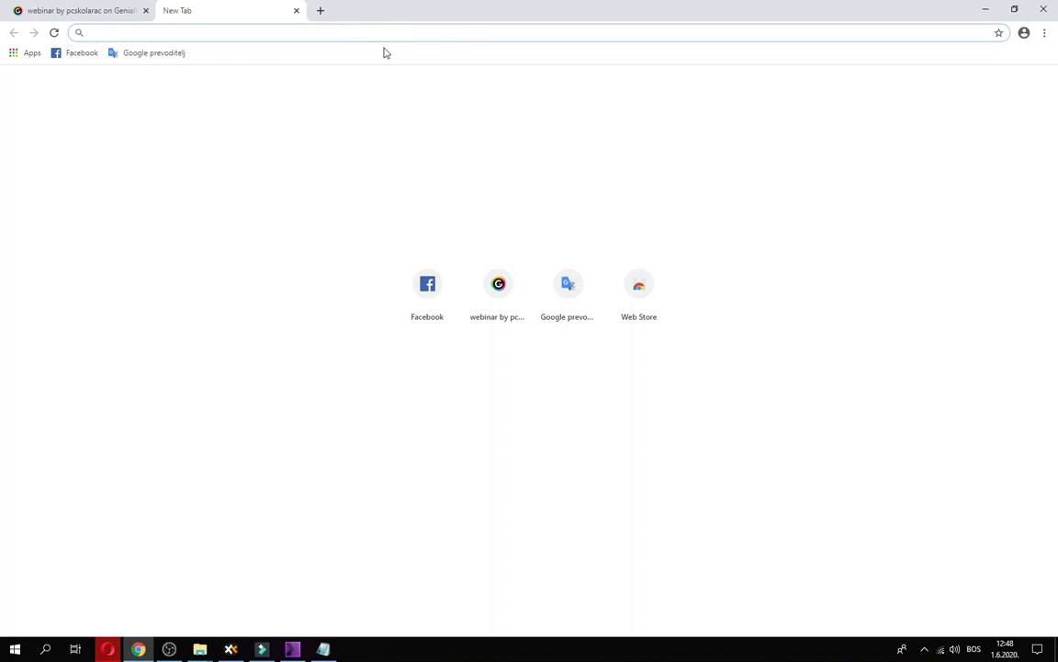
- Search the web for "genially", dismissing the search page notice, and open the official Genially website from the results
{"action": "type", "text": "gen"}
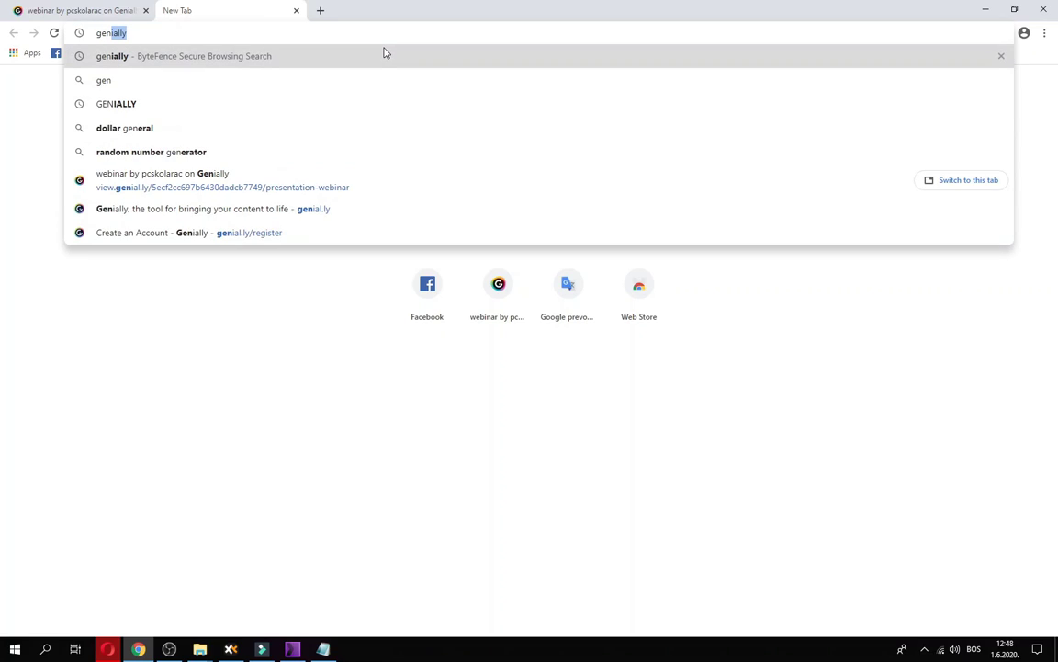
{"action": "type", "text": "ially"}
{"action": "key", "text": "Return"}
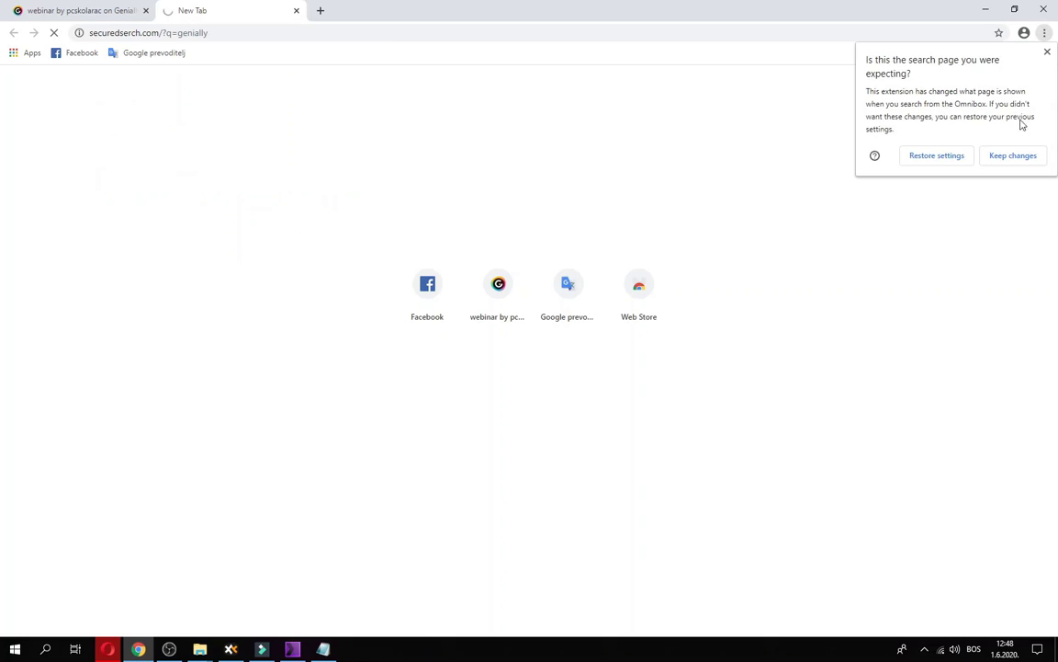
{"action": "left_click", "coordinate": [1046, 52]}
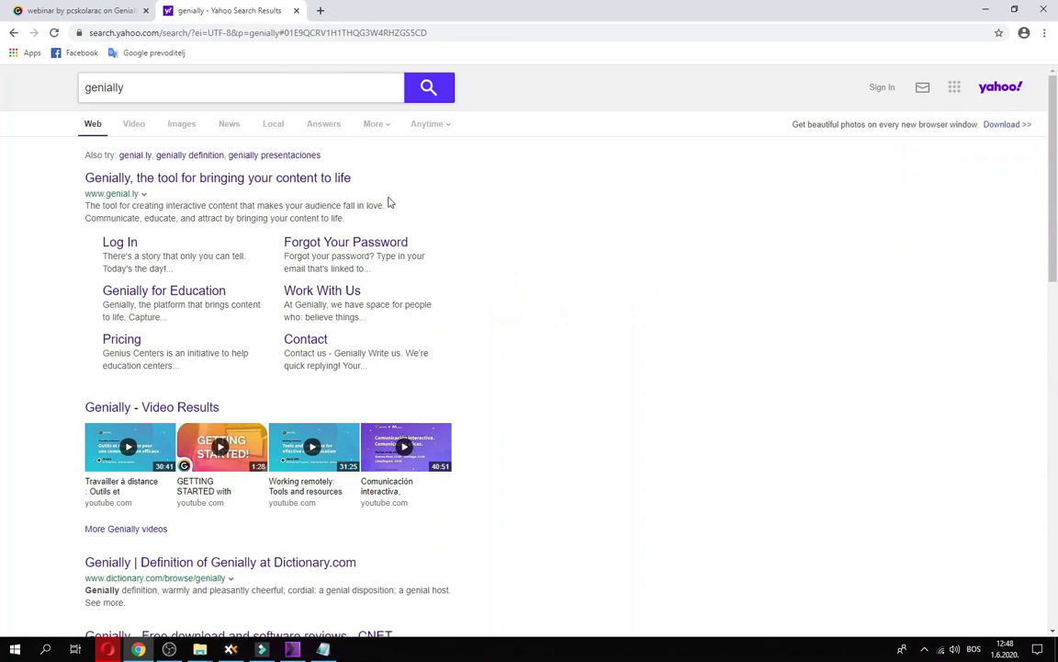
{"action": "left_click", "coordinate": [278, 178]}
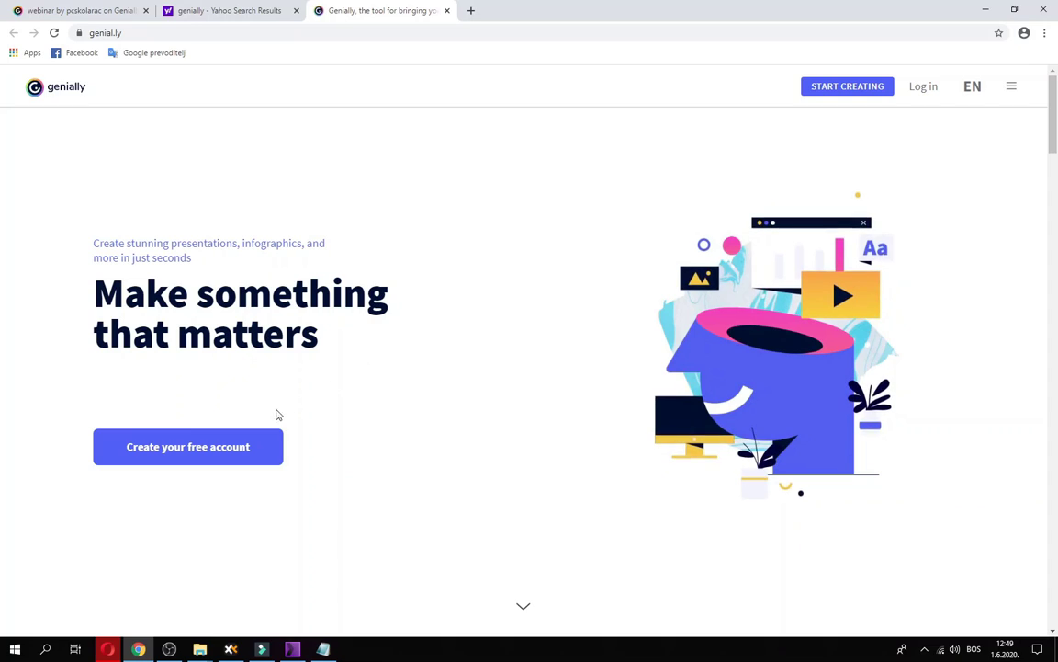
- On the free account registration form, accept the terms of use and privacy policy and expand the other sign-up options
{"action": "left_click", "coordinate": [252, 444]}
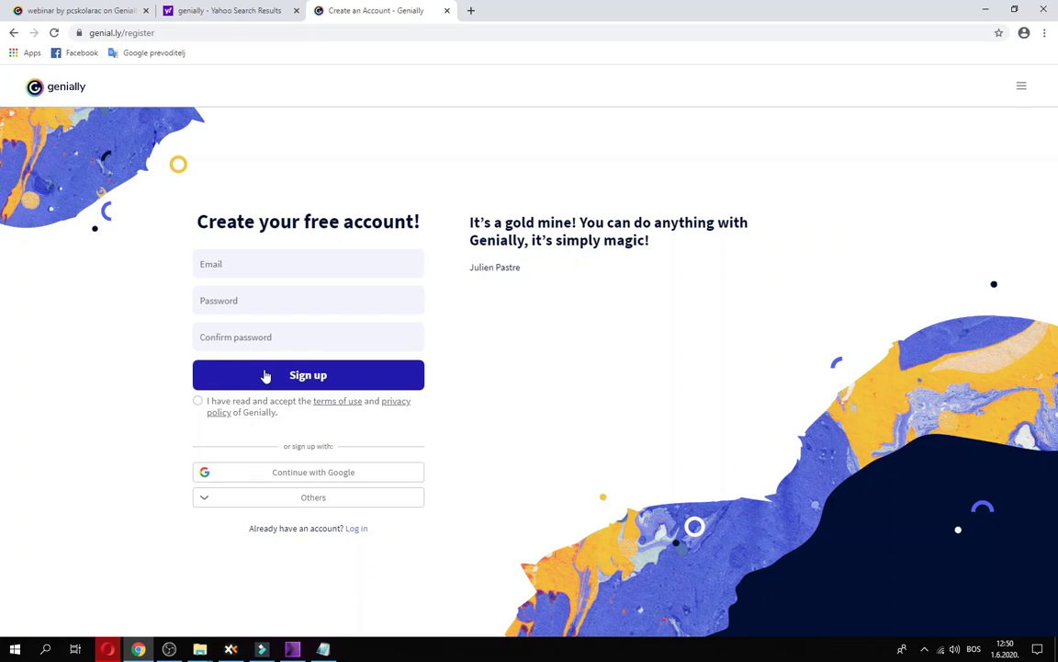
{"action": "left_click", "coordinate": [198, 402]}
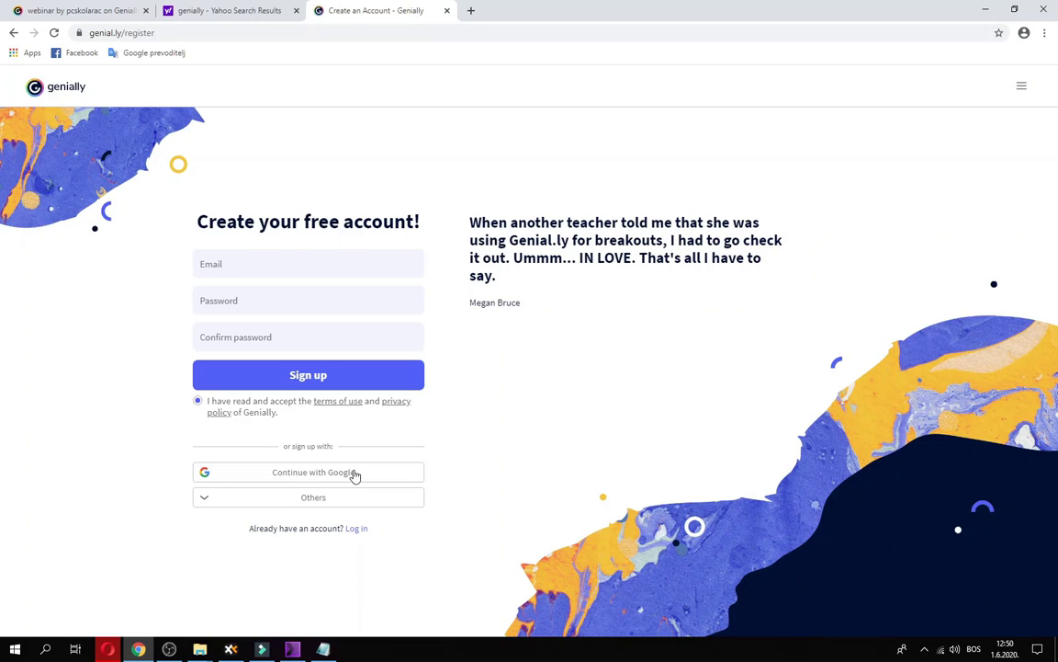
{"action": "left_click", "coordinate": [348, 499]}
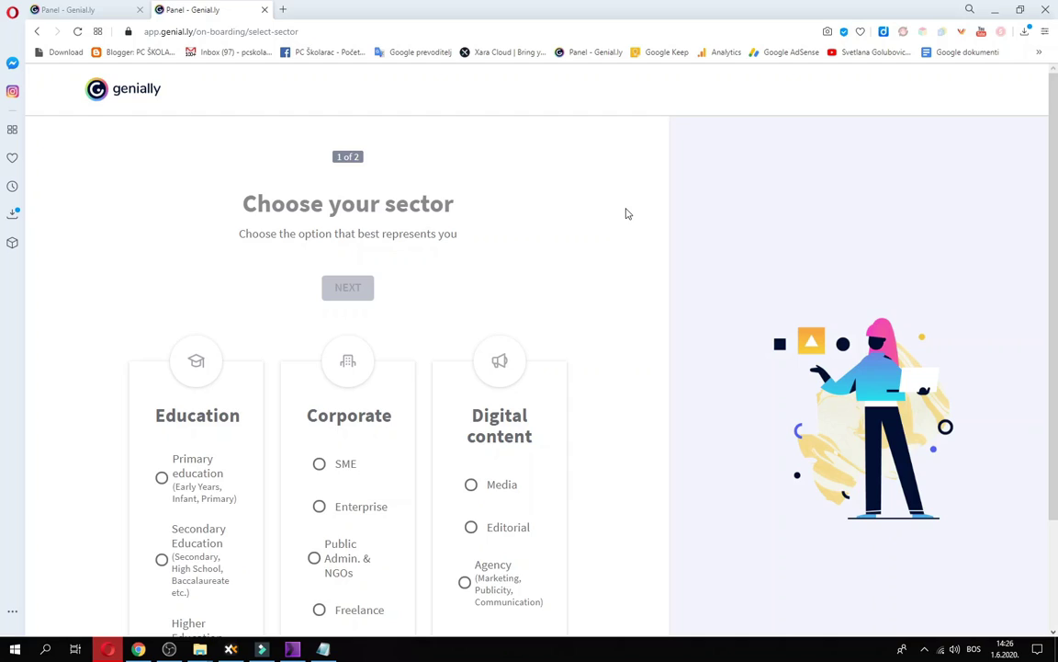
- Choose Primary education under Education as the sector and continue to the profile selection
{"action": "scroll", "coordinate": [626, 213], "scroll_direction": "down", "scroll_amount": 2}
{"action": "scroll", "coordinate": [626, 213], "scroll_direction": "up", "scroll_amount": 2}
{"action": "scroll", "coordinate": [625, 221], "scroll_direction": "down", "scroll_amount": 2}
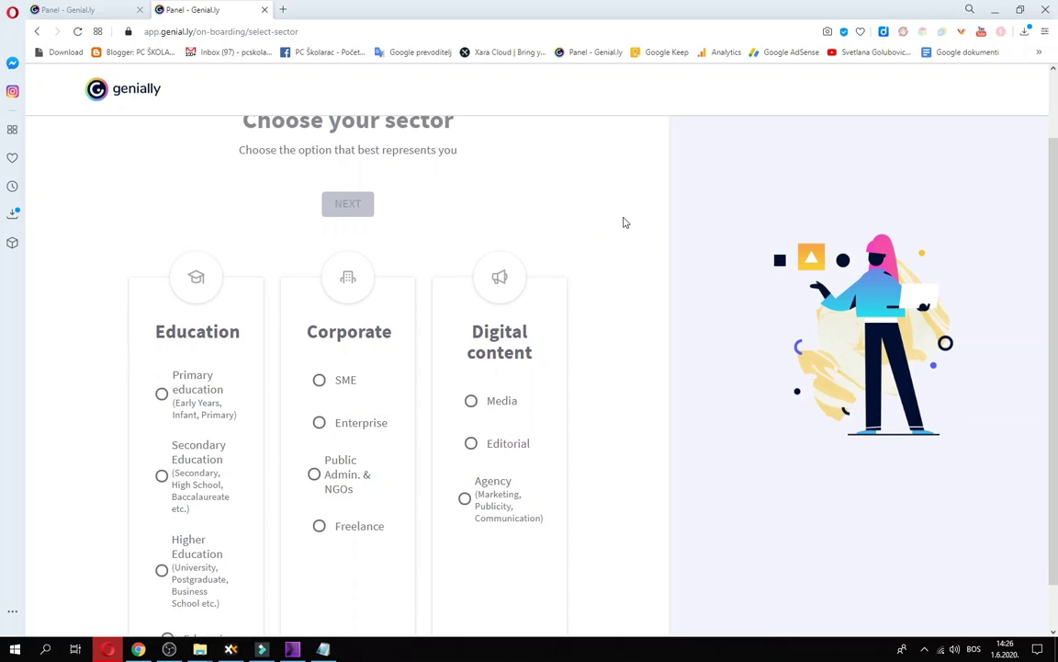
{"action": "scroll", "coordinate": [624, 222], "scroll_direction": "up", "scroll_amount": 2}
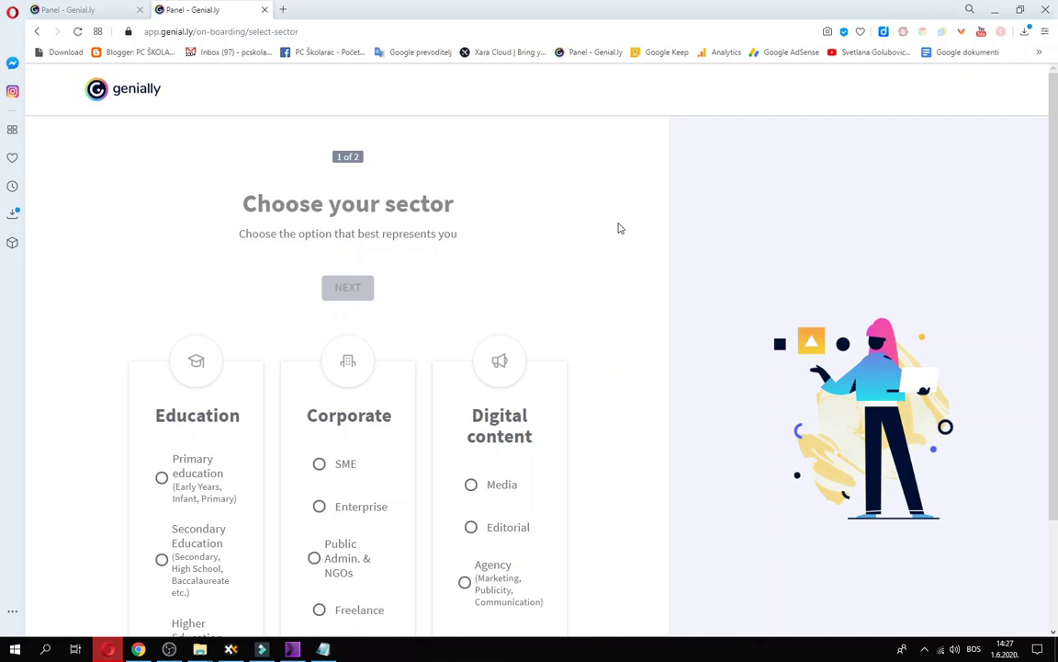
{"action": "scroll", "coordinate": [619, 228], "scroll_direction": "down", "scroll_amount": 3}
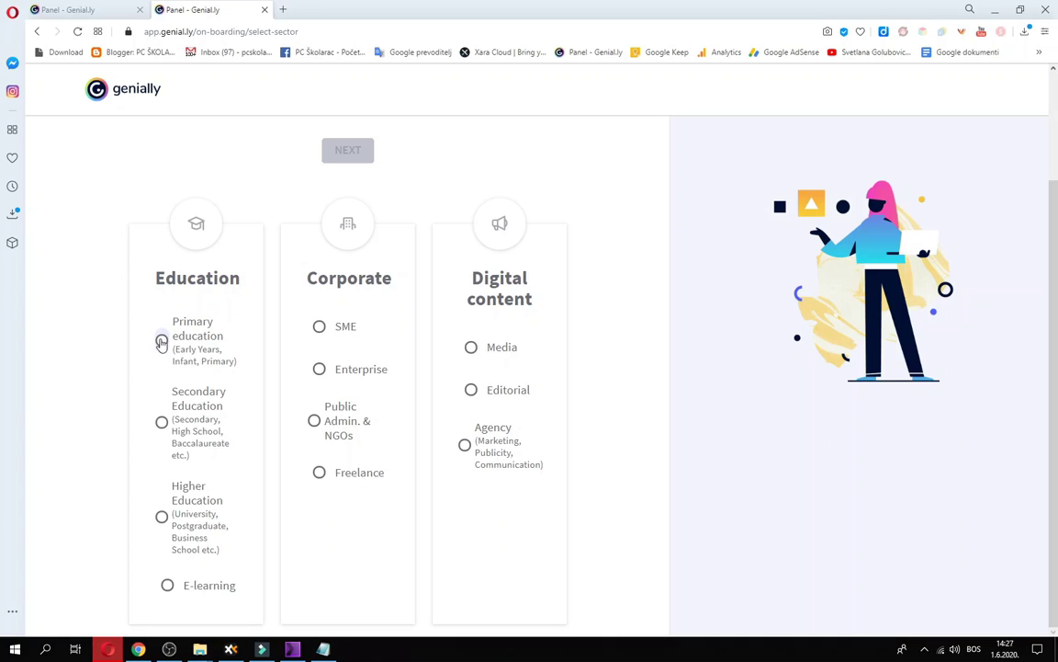
{"action": "left_click", "coordinate": [162, 341]}
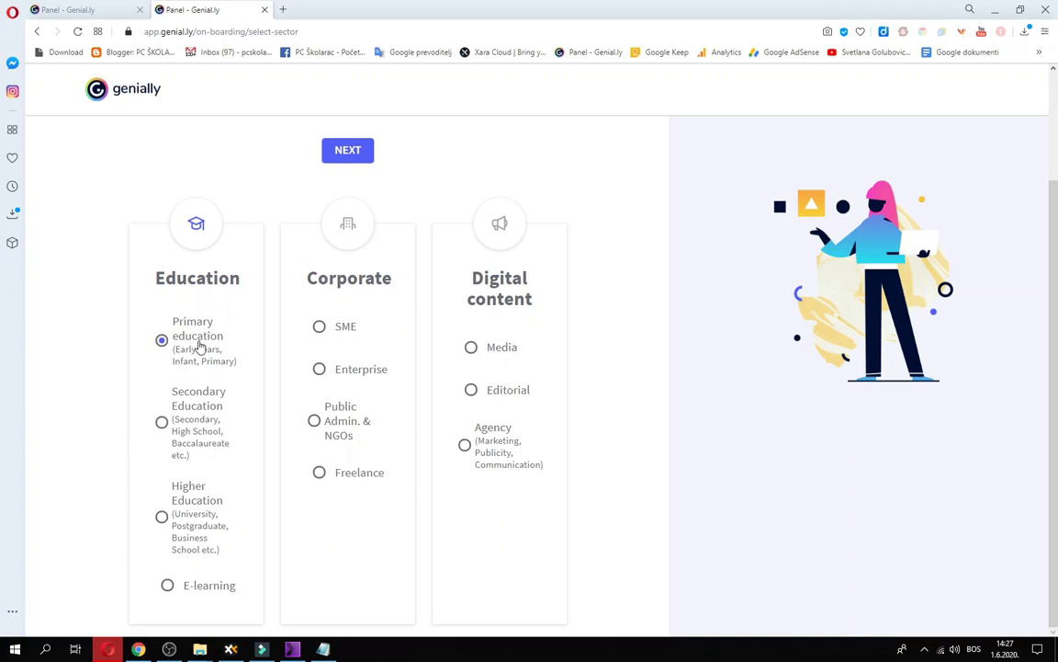
{"action": "left_click", "coordinate": [356, 157]}
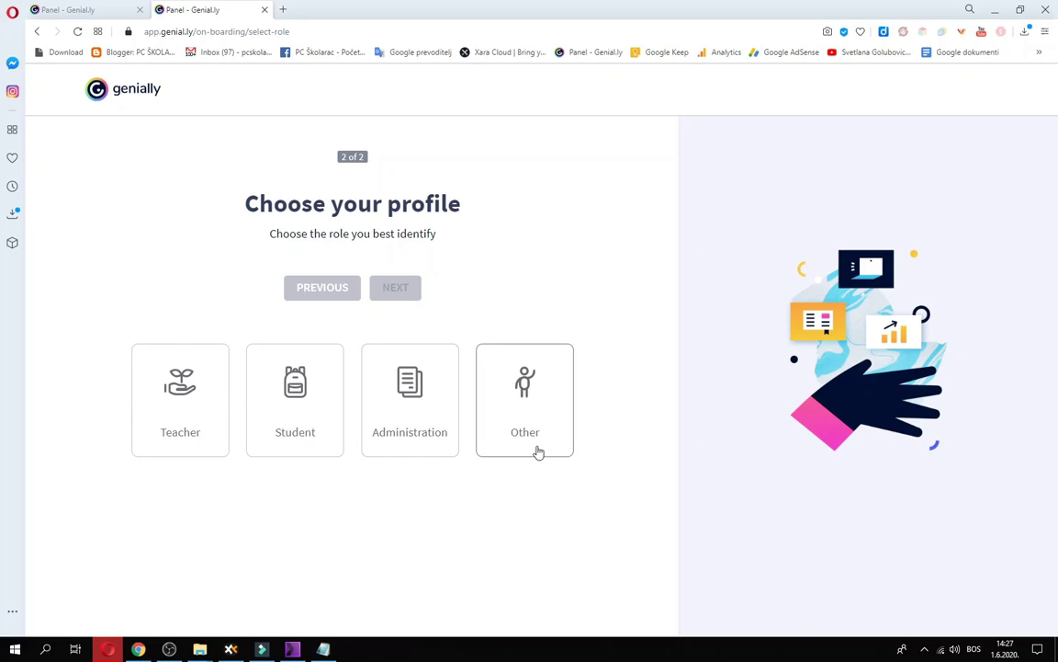
- Finish onboarding with the Teacher profile, accepting the discounts and training invitation and dismissing the welcome tour
{"action": "left_click", "coordinate": [179, 400]}
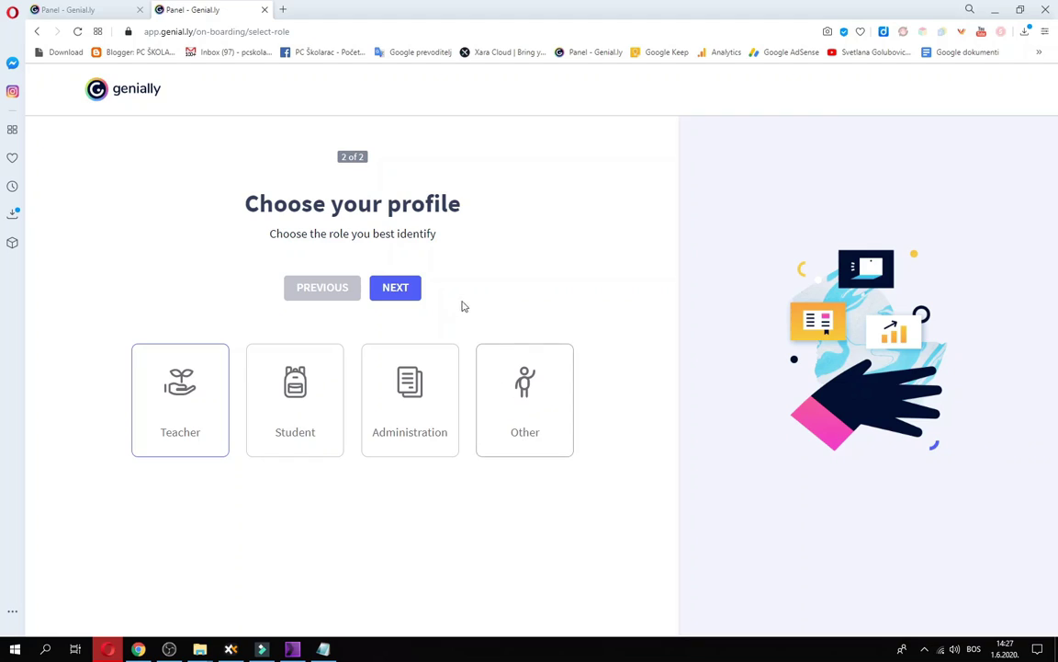
{"action": "left_click", "coordinate": [401, 292]}
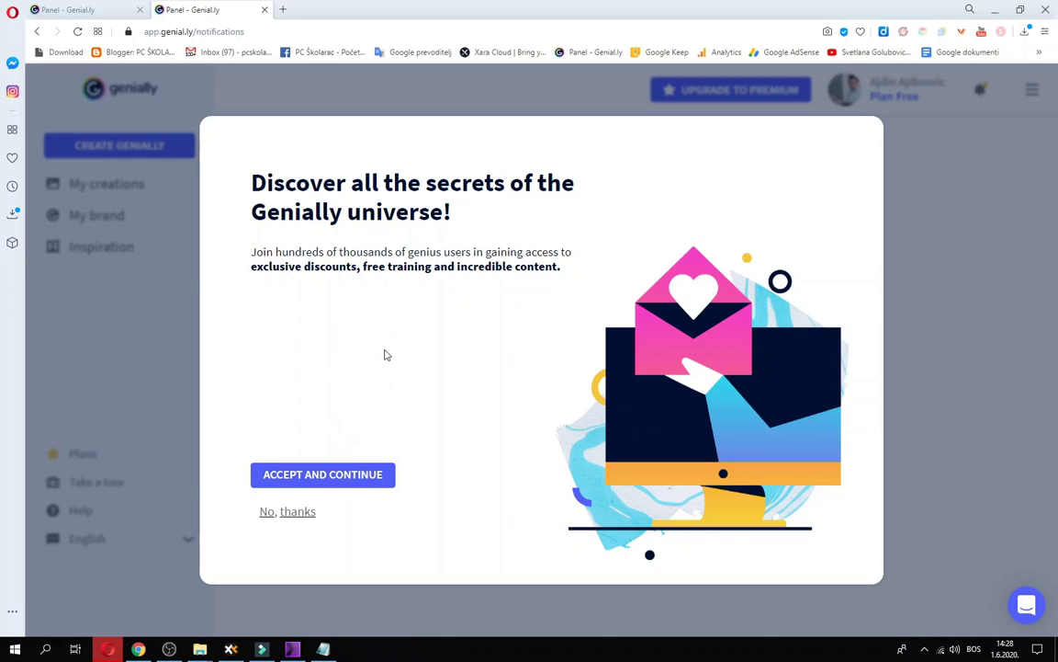
{"action": "left_click", "coordinate": [363, 476]}
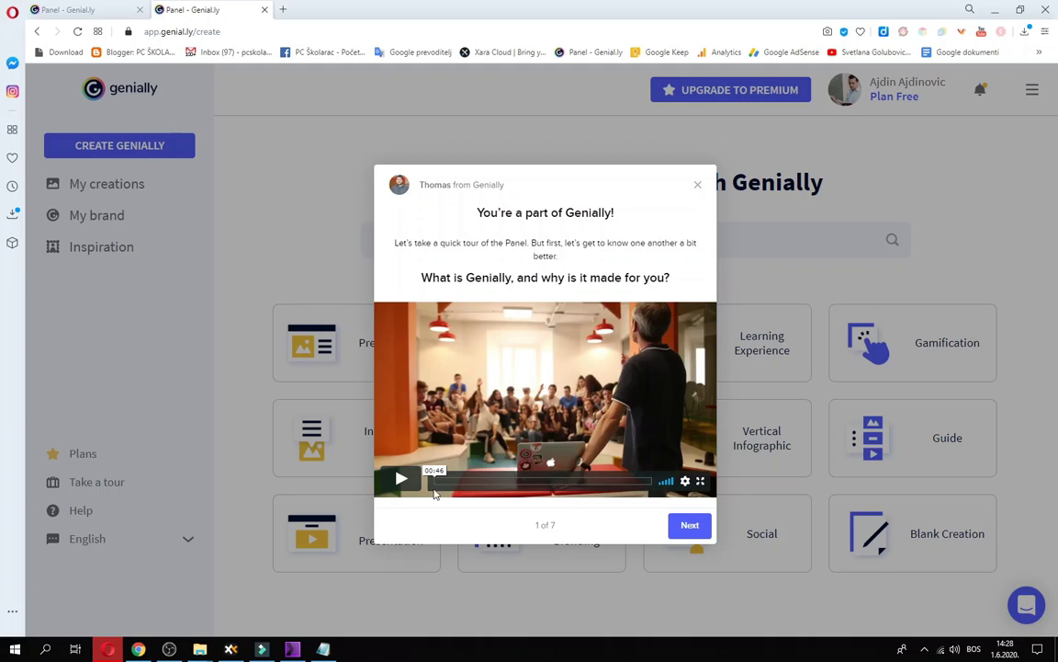
{"action": "left_click", "coordinate": [695, 188]}
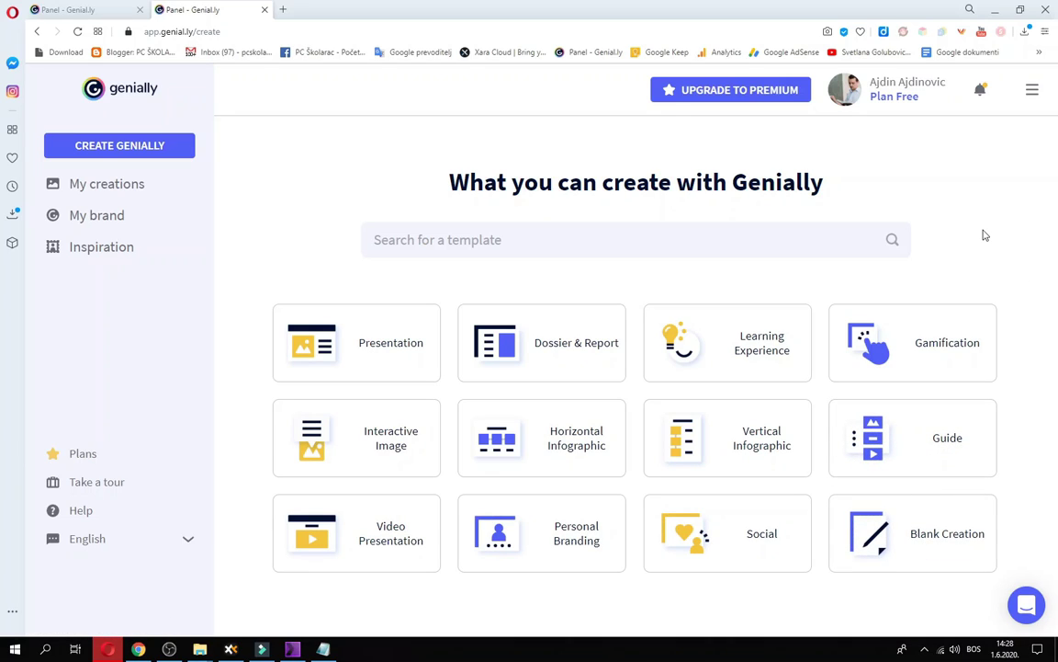
- Open the Presentation template category and look through the range of available designs
{"action": "left_click", "coordinate": [414, 381]}
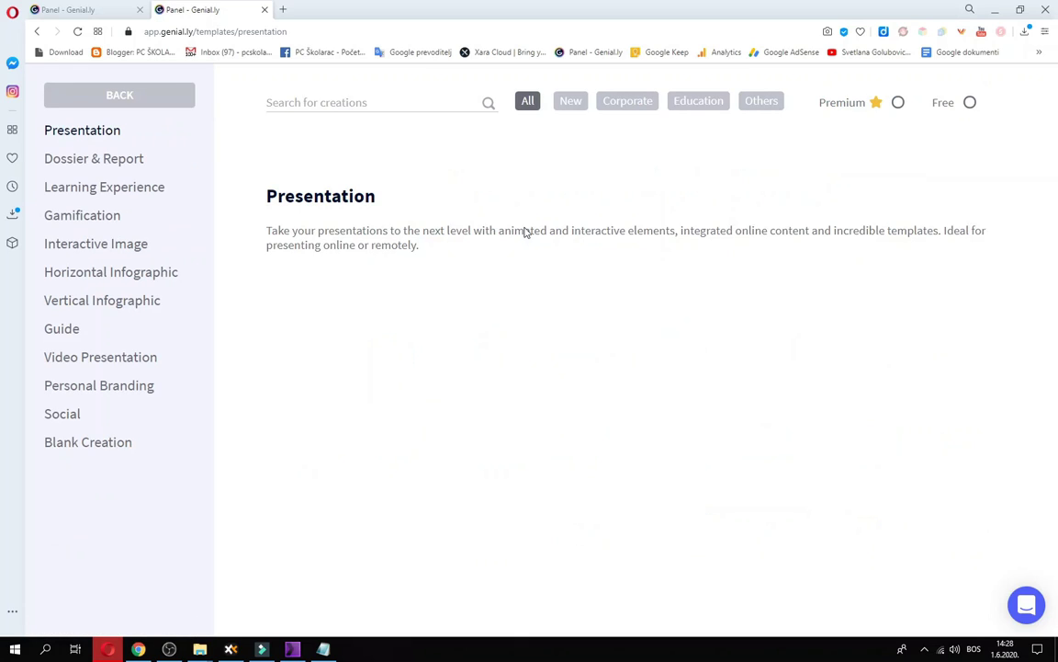
{"action": "scroll", "coordinate": [985, 385], "scroll_direction": "down", "scroll_amount": 2}
{"action": "scroll", "coordinate": [985, 385], "scroll_direction": "down", "scroll_amount": 5}
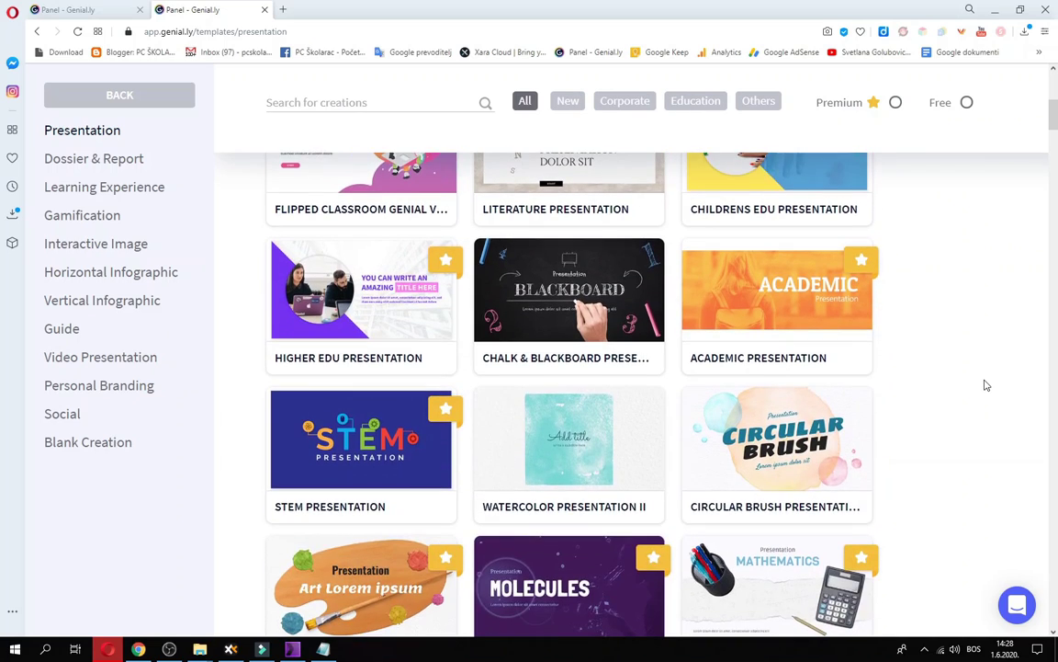
{"action": "scroll", "coordinate": [985, 385], "scroll_direction": "down", "scroll_amount": 4}
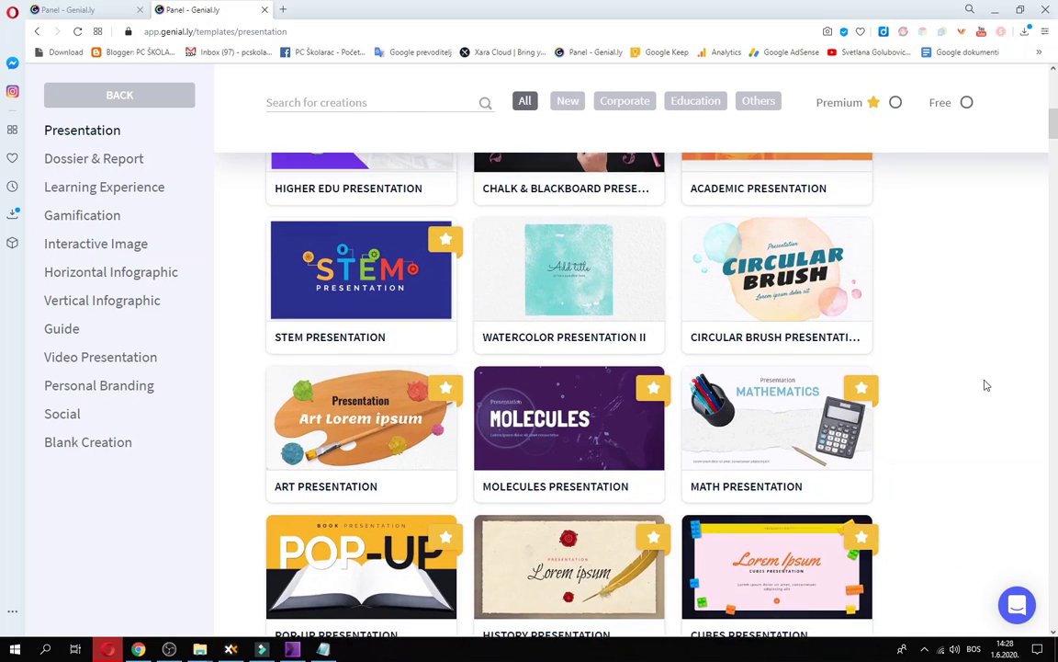
{"action": "scroll", "coordinate": [985, 385], "scroll_direction": "down", "scroll_amount": 3}
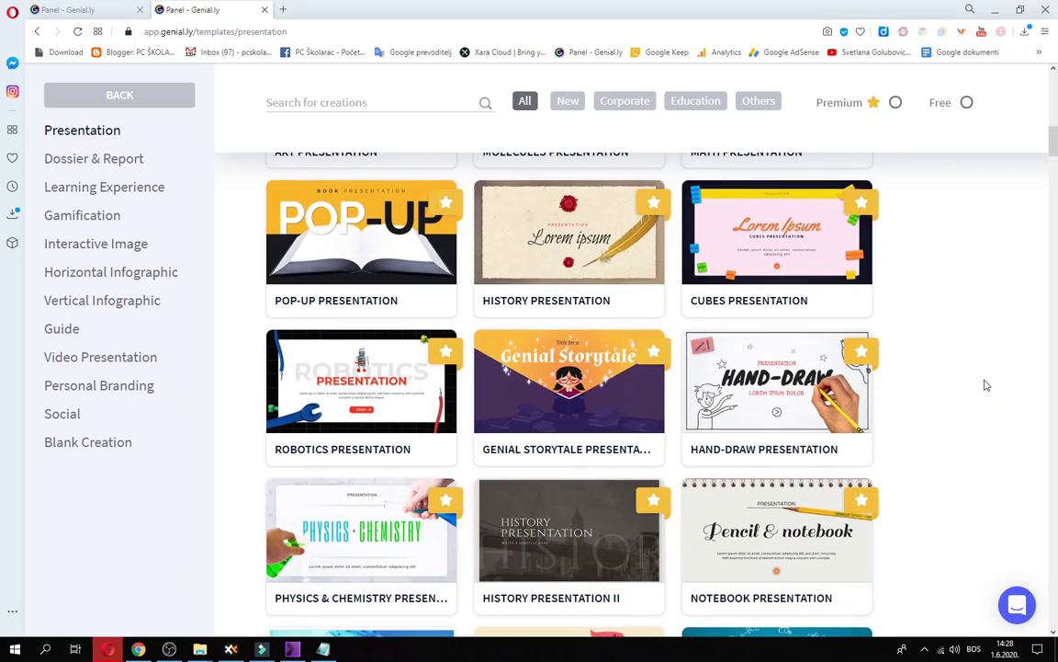
{"action": "scroll", "coordinate": [985, 385], "scroll_direction": "down", "scroll_amount": 1}
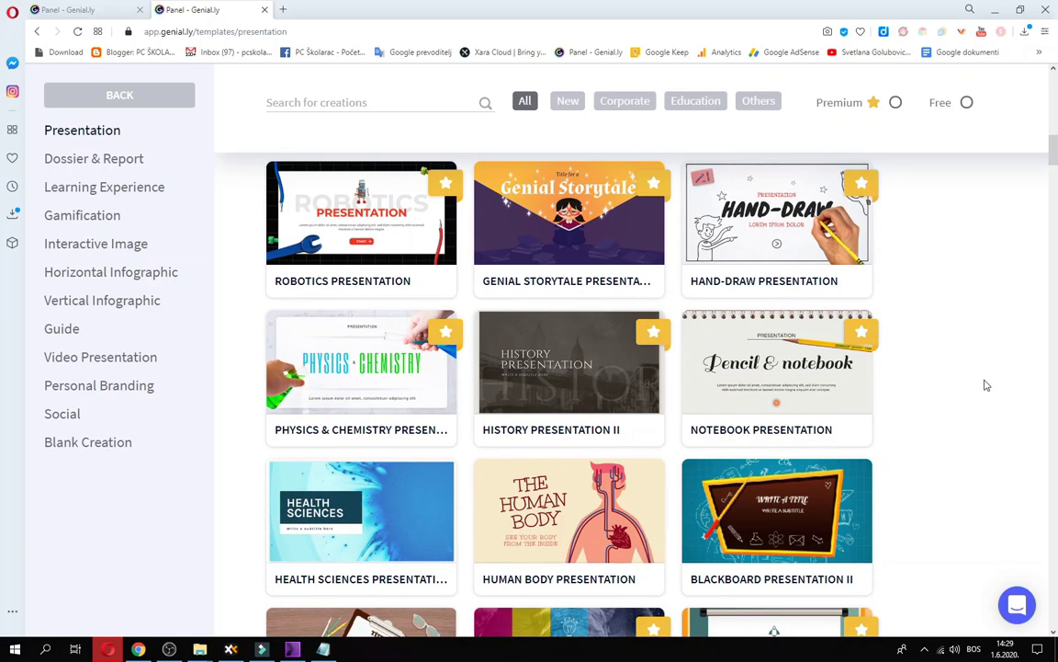
{"action": "scroll", "coordinate": [985, 385], "scroll_direction": "down", "scroll_amount": 3}
{"action": "scroll", "coordinate": [987, 385], "scroll_direction": "up", "scroll_amount": 8}
{"action": "scroll", "coordinate": [987, 385], "scroll_direction": "up", "scroll_amount": 8}
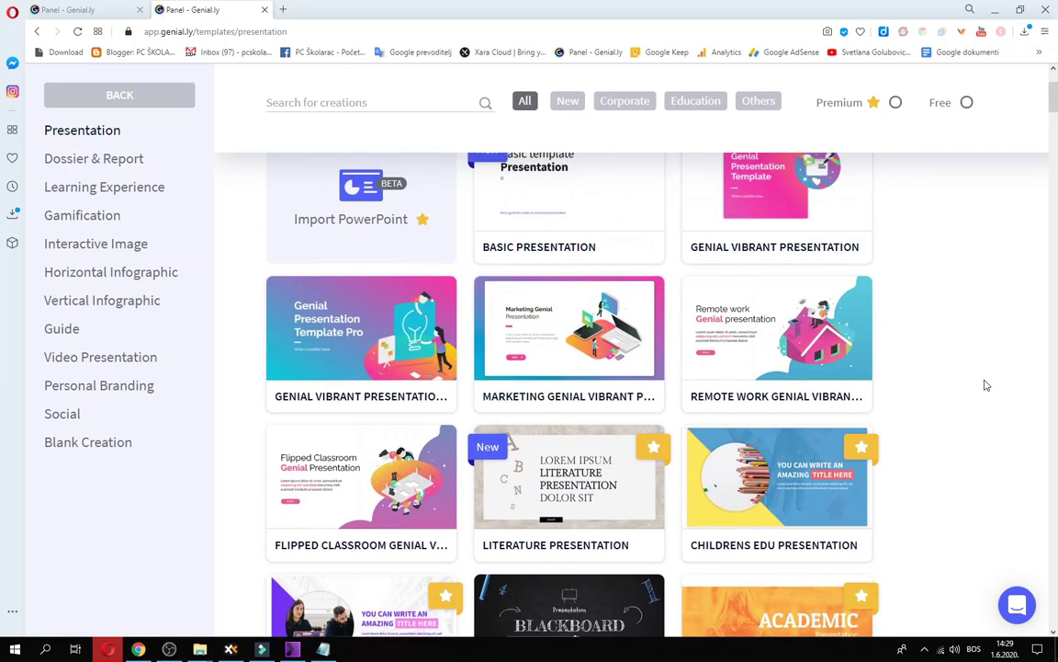
{"action": "scroll", "coordinate": [987, 385], "scroll_direction": "up", "scroll_amount": 2}
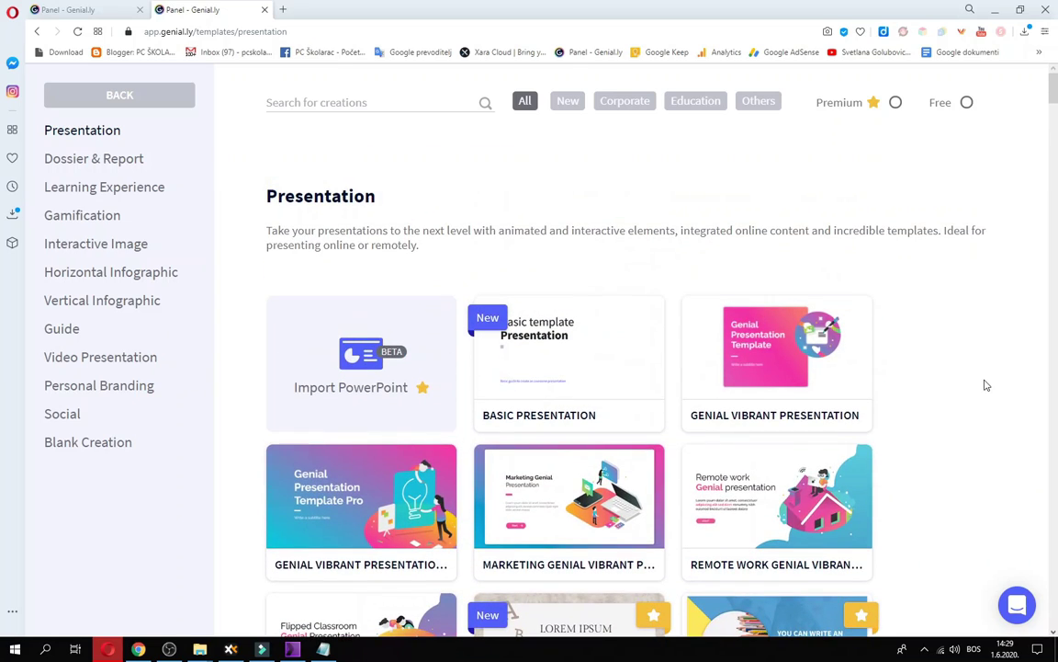
- Examine the first rows of presentation templates, comparing the free designs with the star-marked premium ones for school subjects
{"action": "scroll", "coordinate": [987, 385], "scroll_direction": "down", "scroll_amount": 1}
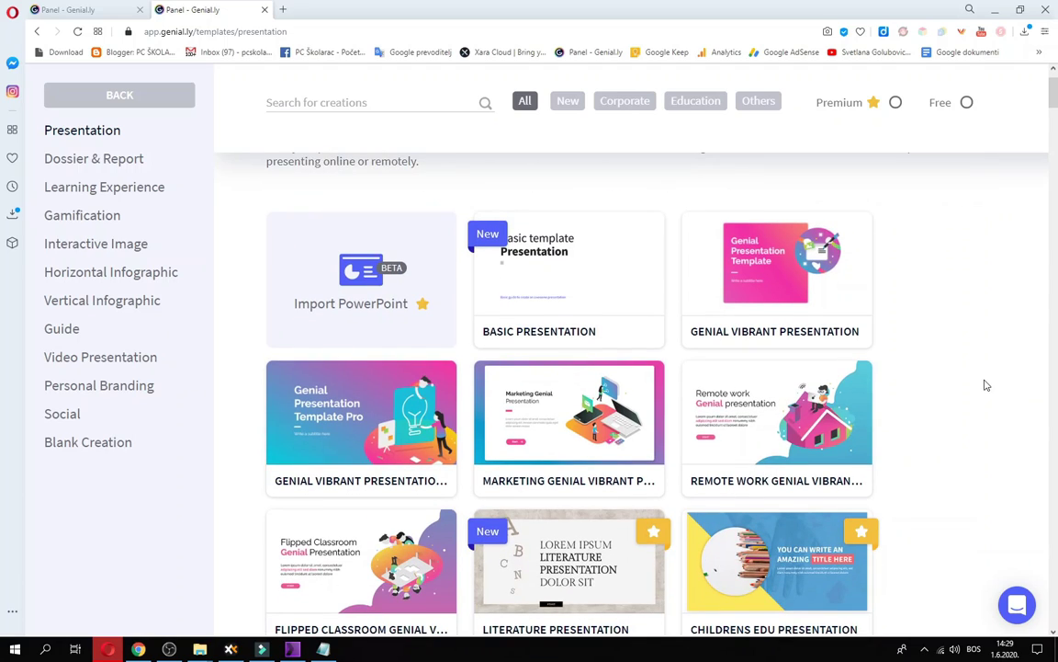
{"action": "scroll", "coordinate": [987, 385], "scroll_direction": "down", "scroll_amount": 2}
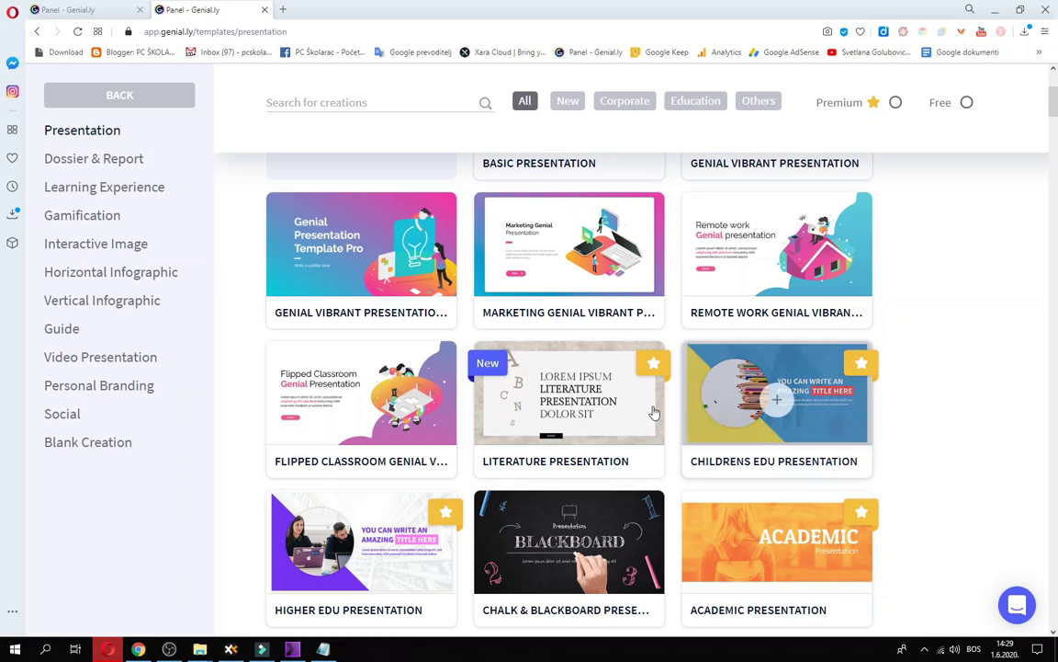
{"action": "mouse_move", "coordinate": [579, 382]}
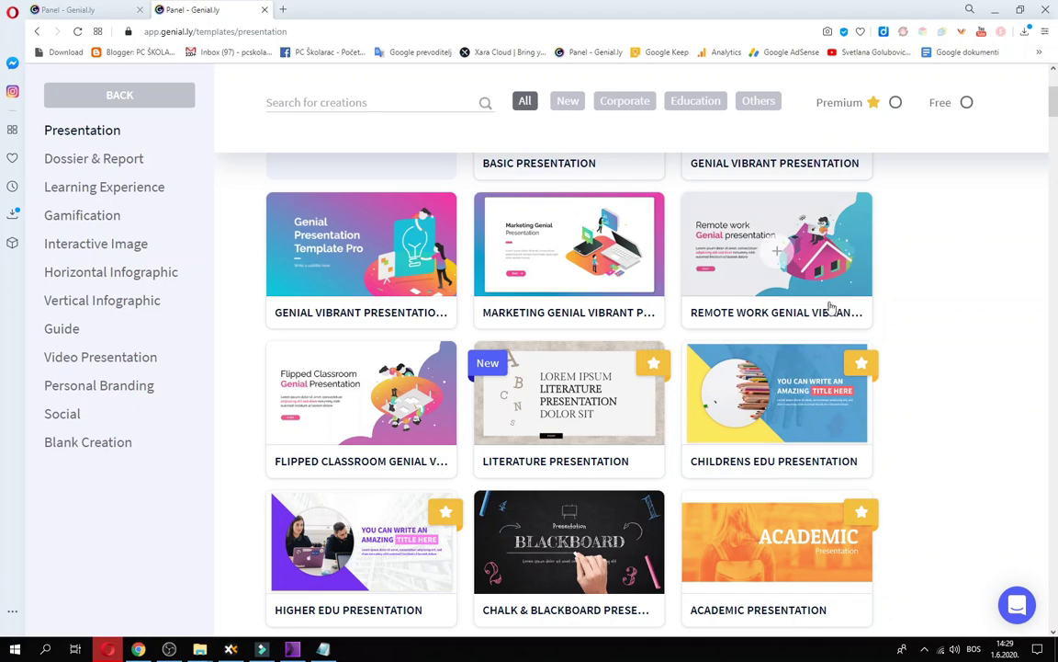
{"action": "scroll", "coordinate": [560, 414], "scroll_direction": "down", "scroll_amount": 2}
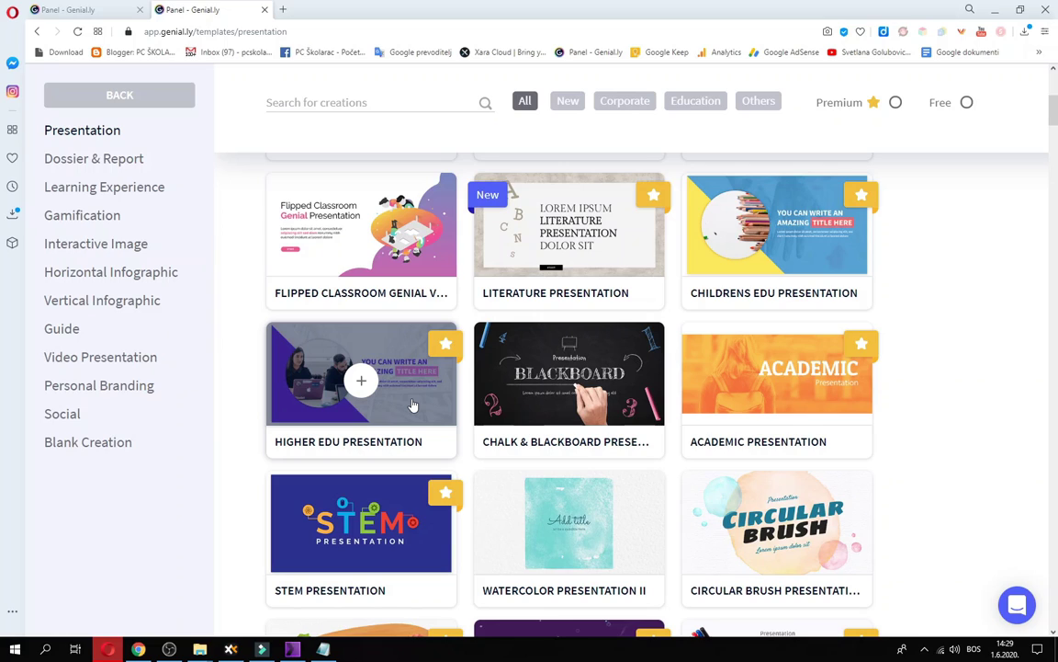
{"action": "scroll", "coordinate": [390, 441], "scroll_direction": "down", "scroll_amount": 2}
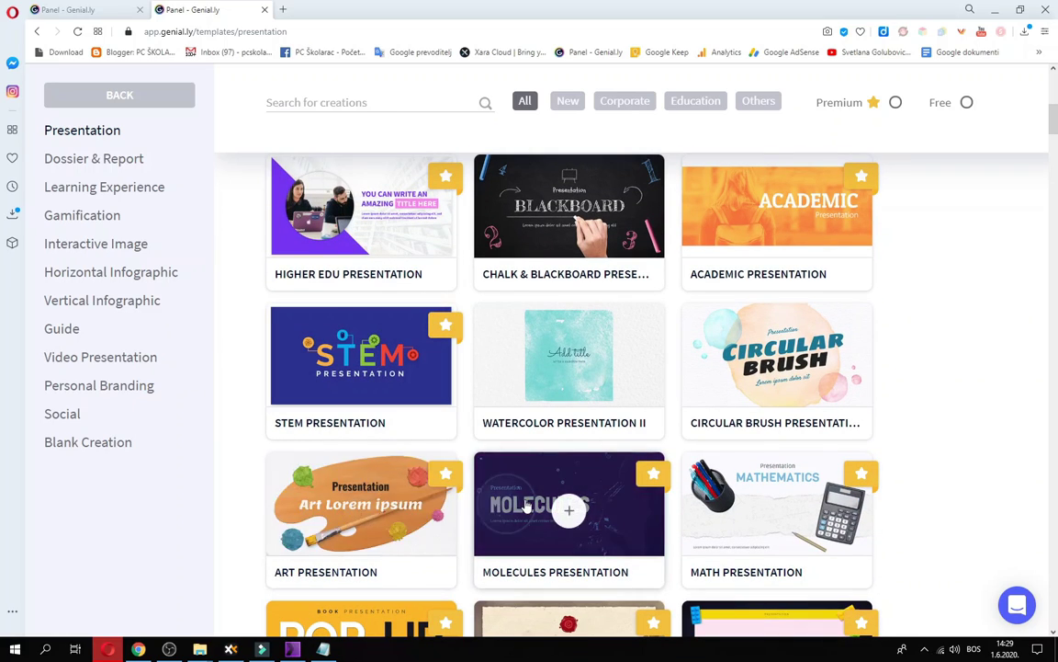
{"action": "scroll", "coordinate": [526, 506], "scroll_direction": "down", "scroll_amount": 1}
{"action": "scroll", "coordinate": [516, 429], "scroll_direction": "up", "scroll_amount": 1}
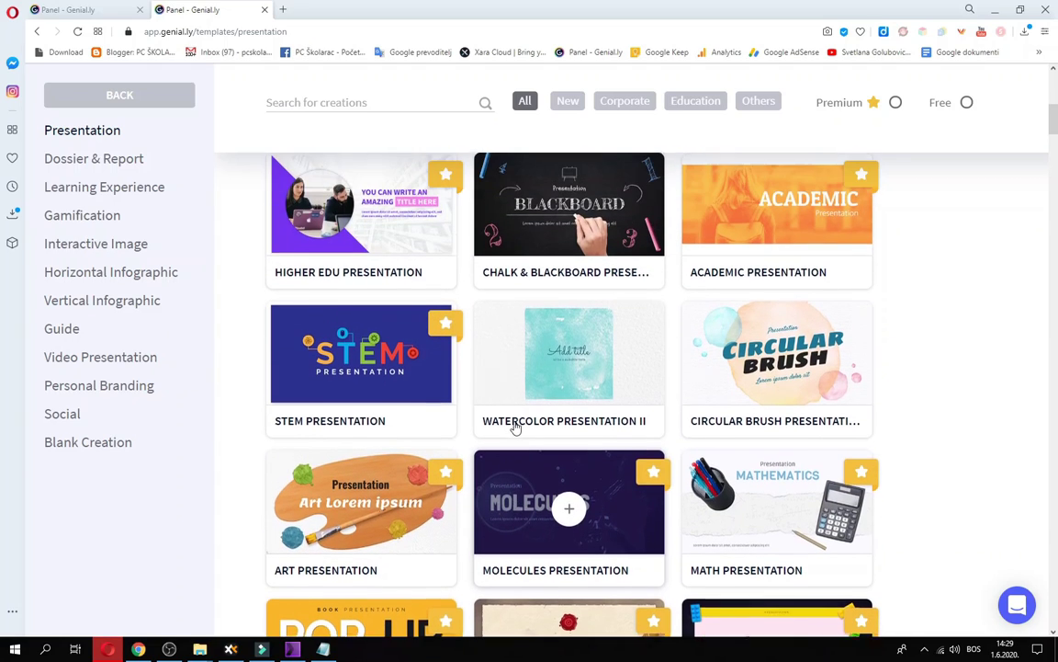
{"action": "scroll", "coordinate": [517, 432], "scroll_direction": "down", "scroll_amount": 2}
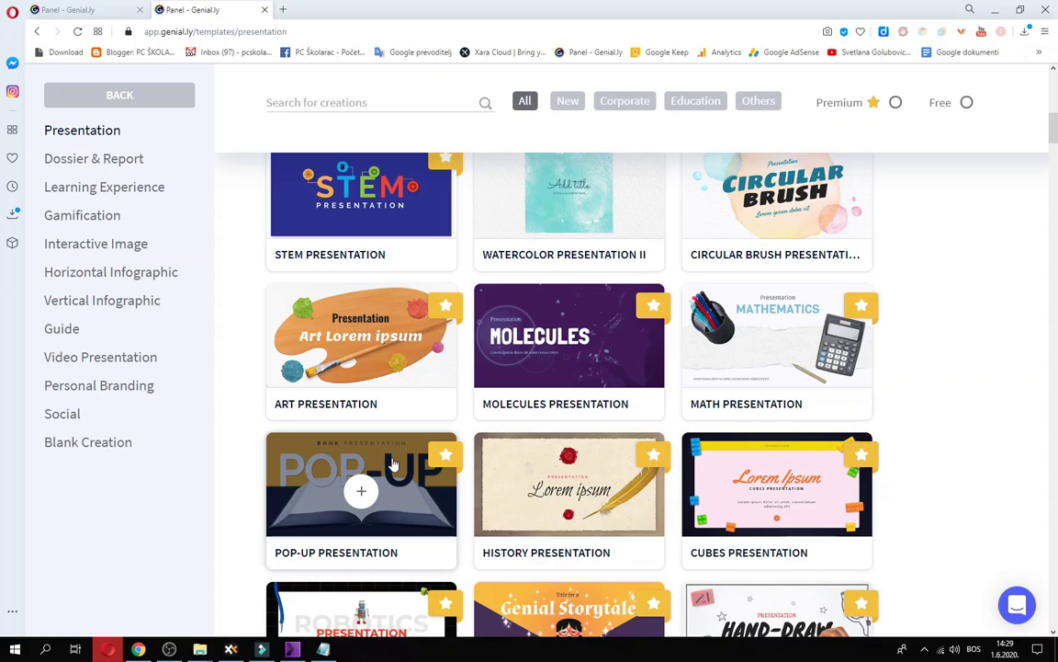
{"action": "scroll", "coordinate": [395, 464], "scroll_direction": "down", "scroll_amount": 2}
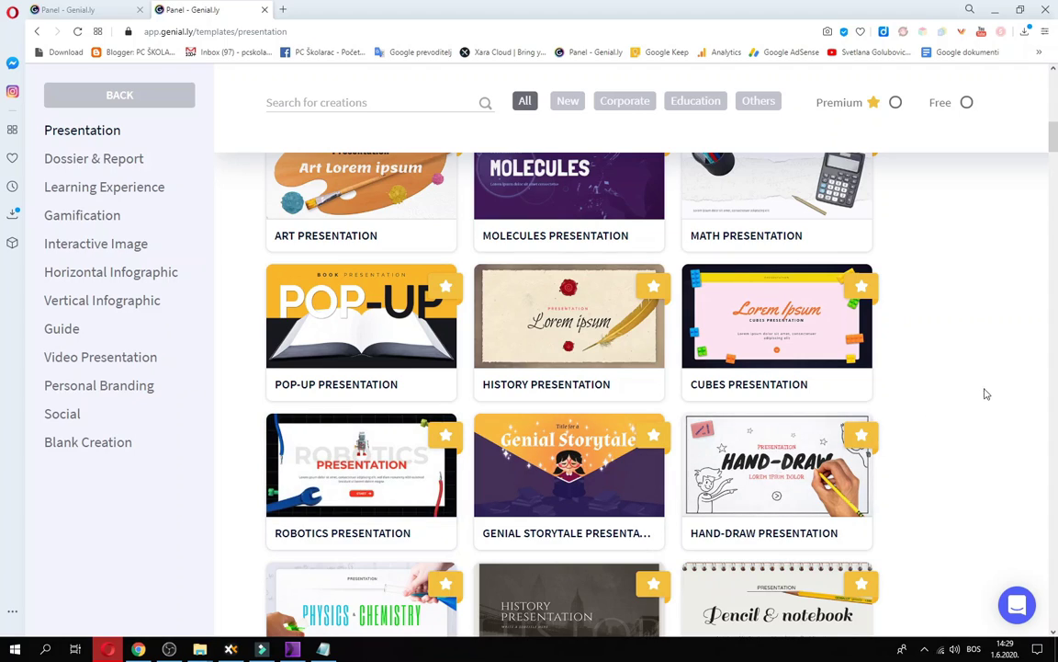
- Go back to the start of the presentation templates and survey the themed designs much further down the list
{"action": "scroll", "coordinate": [985, 395], "scroll_direction": "up", "scroll_amount": 2}
{"action": "scroll", "coordinate": [981, 397], "scroll_direction": "up", "scroll_amount": 6}
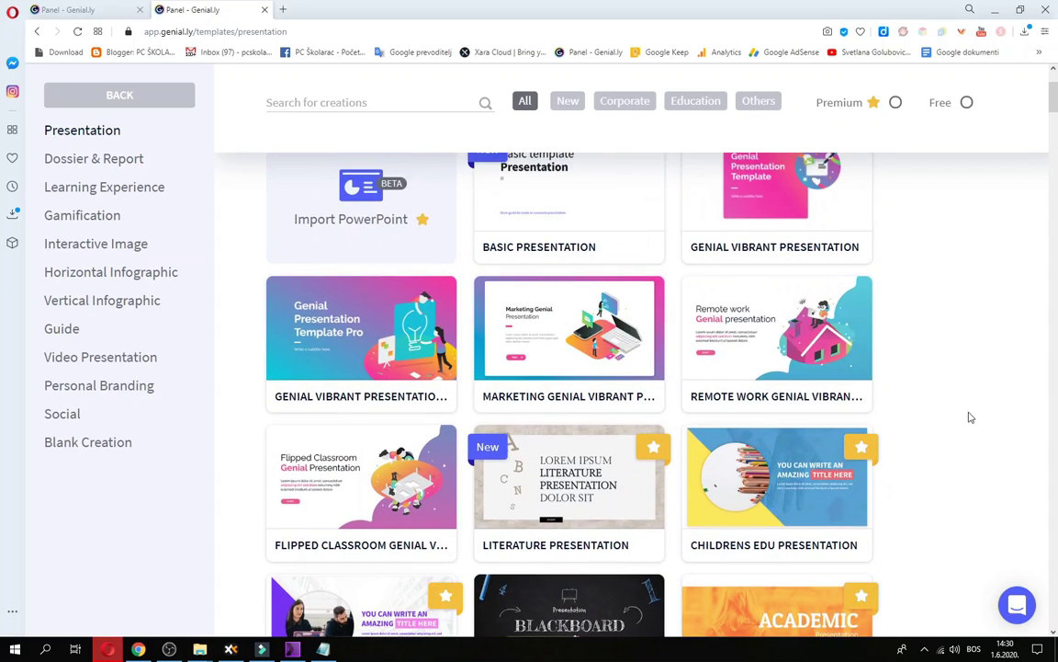
{"action": "scroll", "coordinate": [977, 423], "scroll_direction": "up", "scroll_amount": 1}
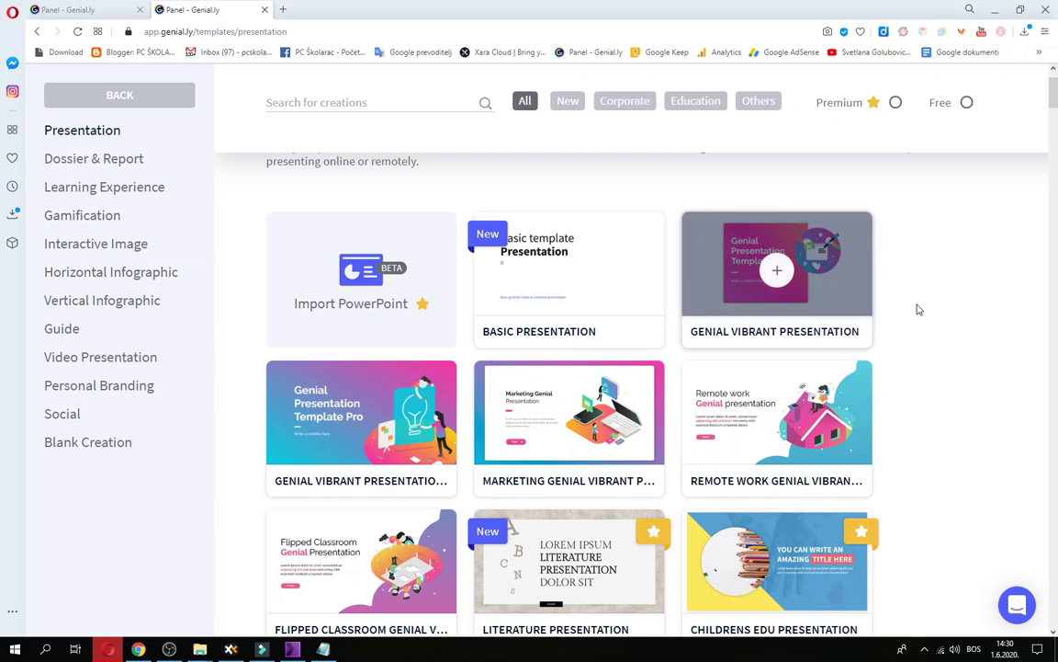
{"action": "left_click_drag", "start_coordinate": [1053, 88], "coordinate": [1053, 347]}
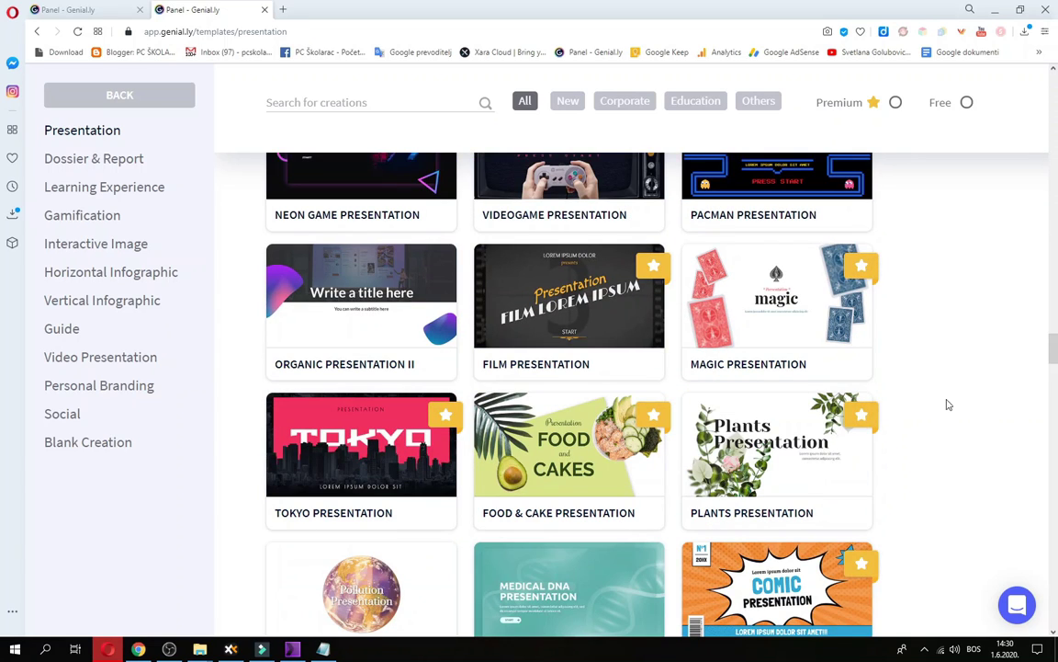
{"action": "scroll", "coordinate": [947, 402], "scroll_direction": "down", "scroll_amount": 5}
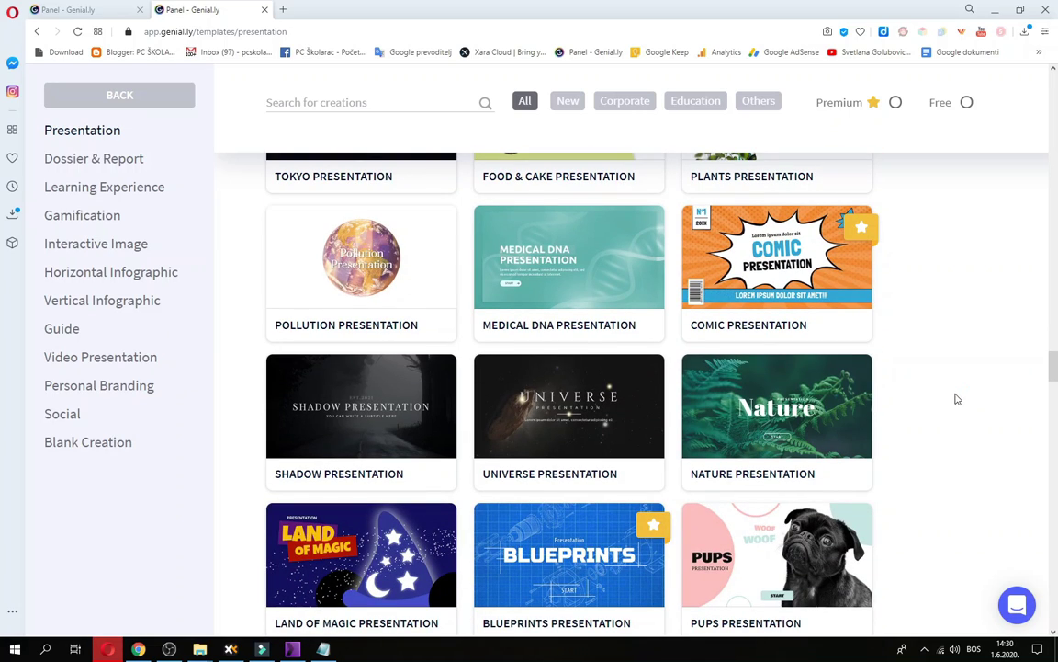
{"action": "scroll", "coordinate": [958, 397], "scroll_direction": "down", "scroll_amount": 3}
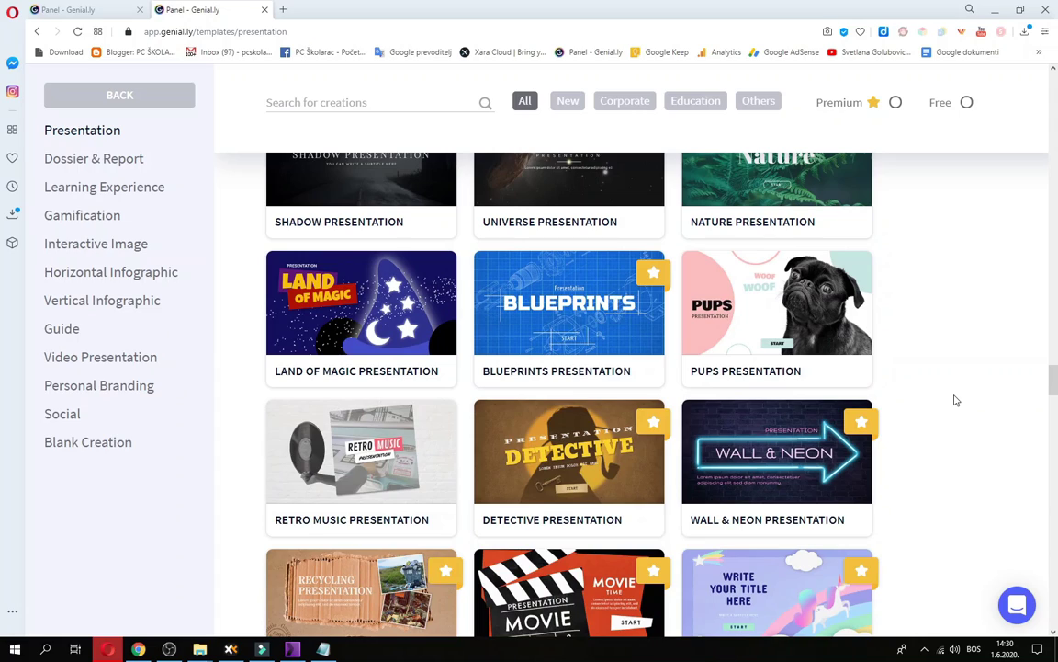
{"action": "scroll", "coordinate": [955, 400], "scroll_direction": "down", "scroll_amount": 1}
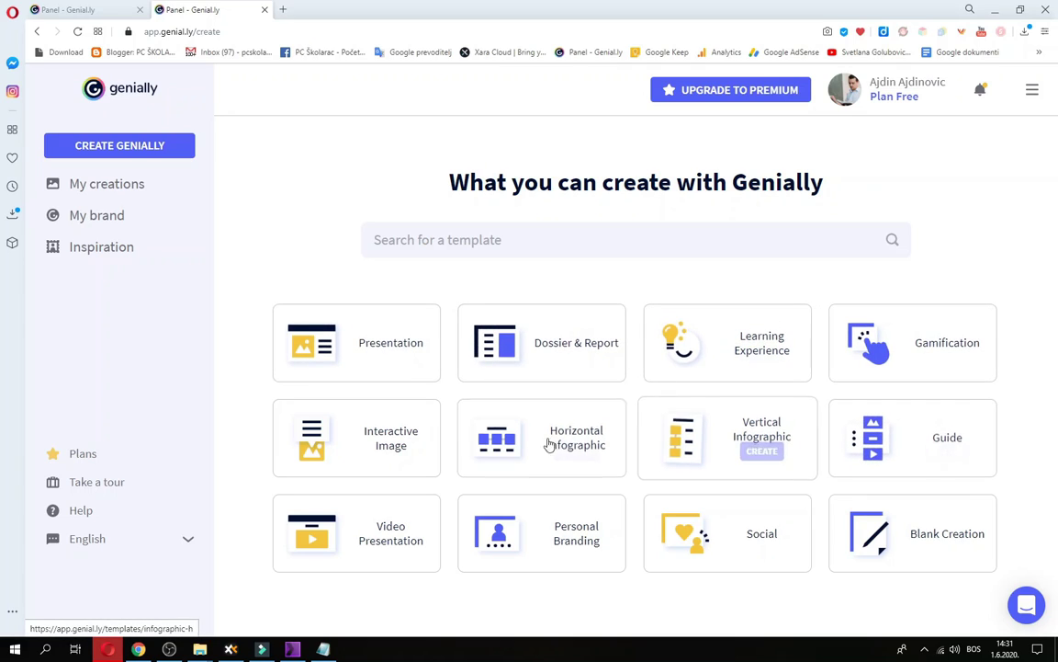
- From My creations, start a new blank creation at 1200 x 675 px and dismiss the editor's introductory tour
{"action": "left_click", "coordinate": [99, 189]}
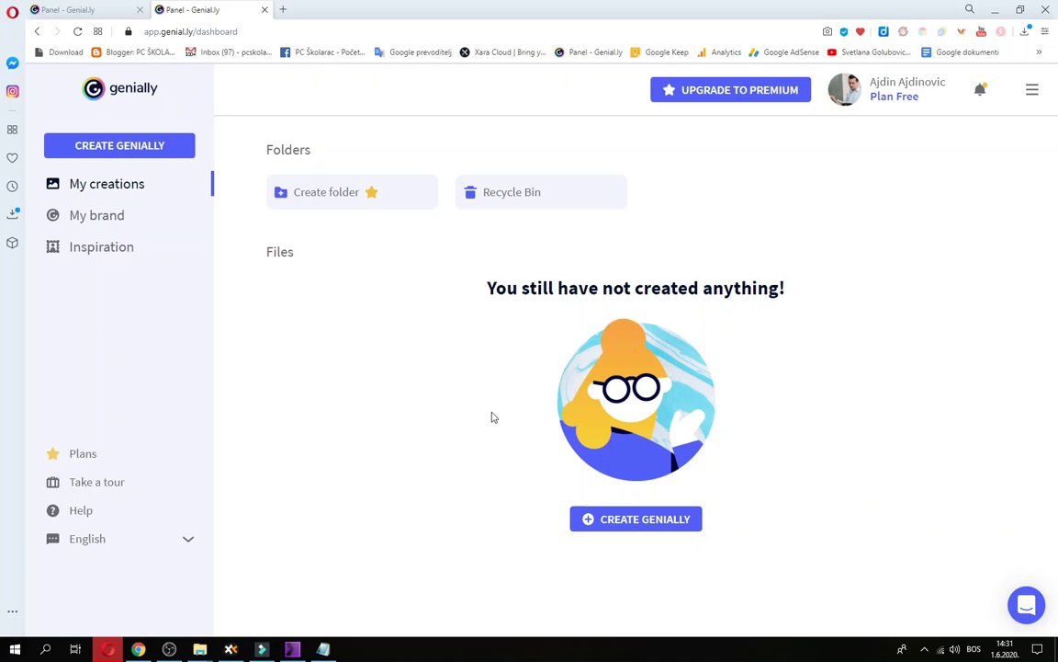
{"action": "left_click", "coordinate": [654, 517]}
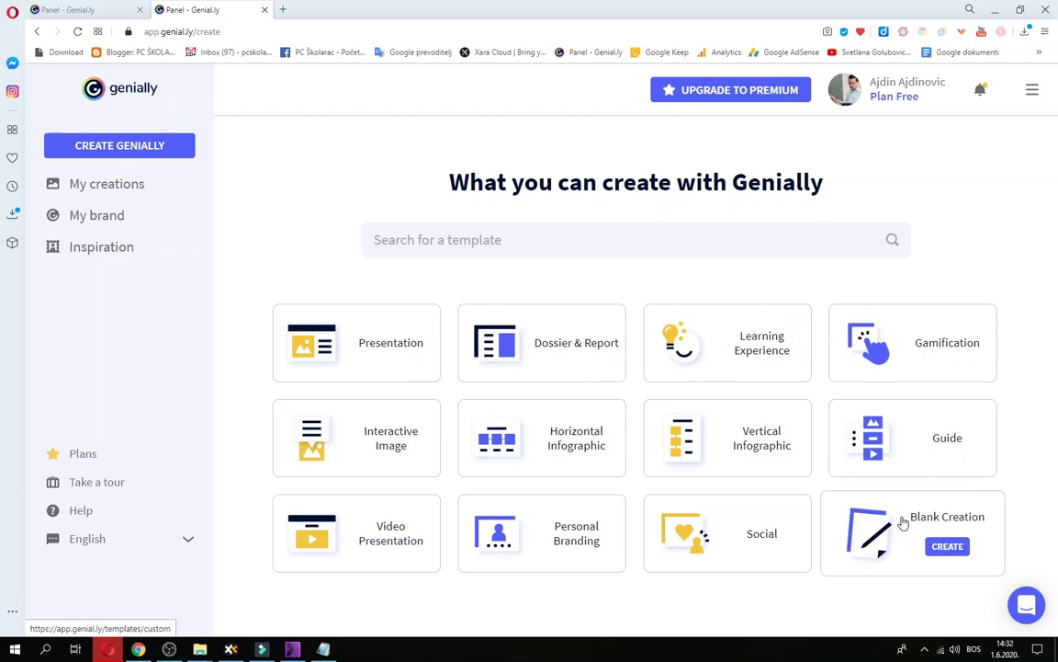
{"action": "left_click", "coordinate": [943, 517]}
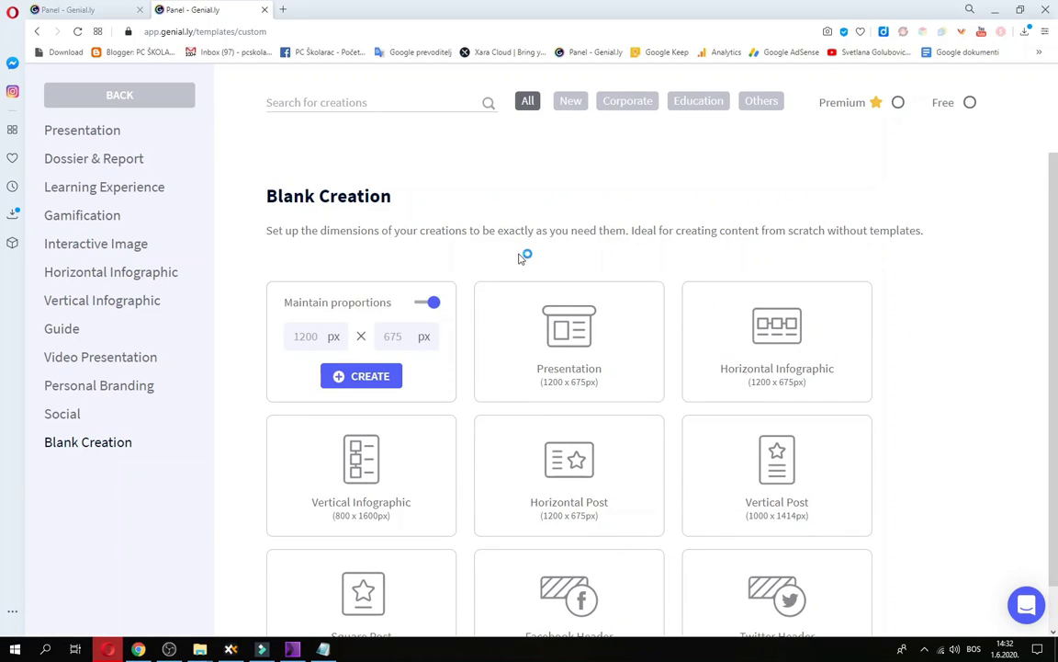
{"action": "left_click", "coordinate": [363, 380]}
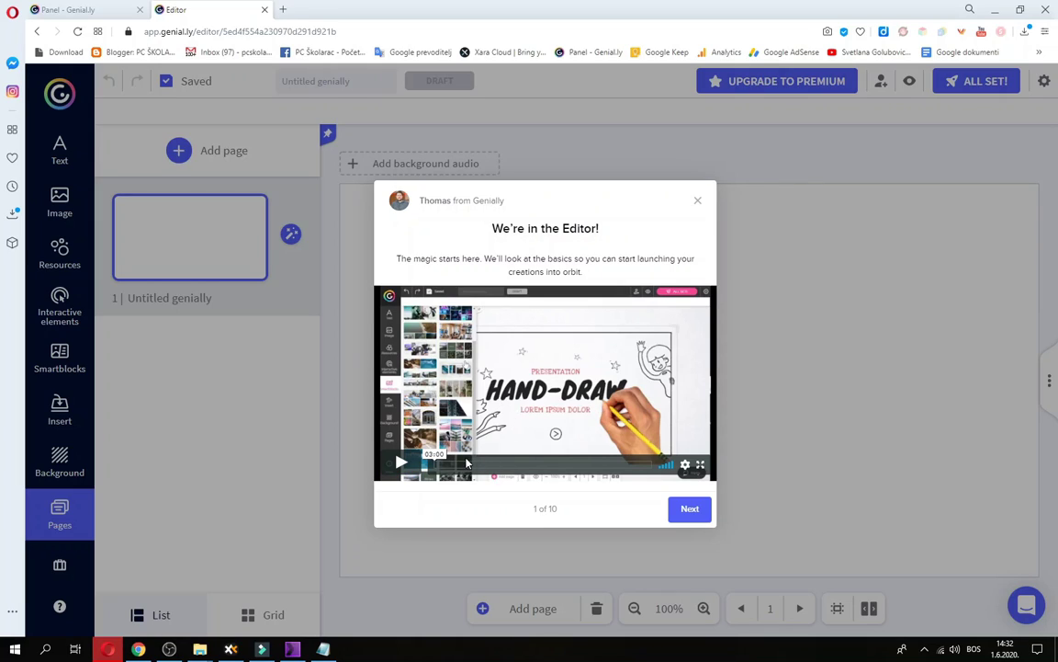
{"action": "left_click", "coordinate": [698, 204]}
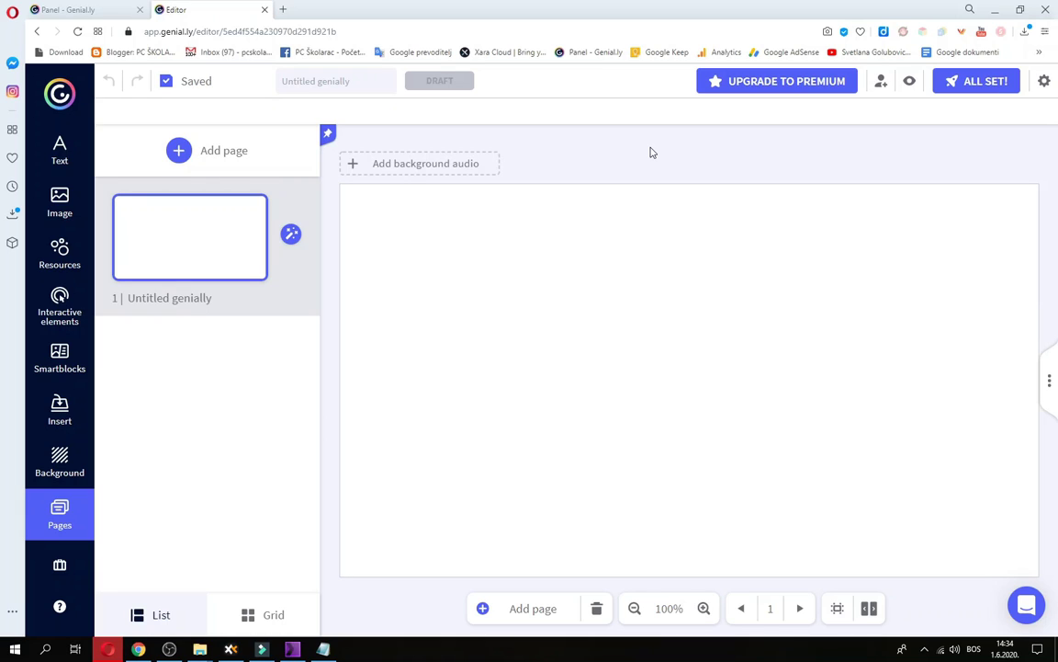
- Add a Blank page after the first page, duplicate it, and duplicate the resulting copy as well
{"action": "left_click", "coordinate": [184, 153]}
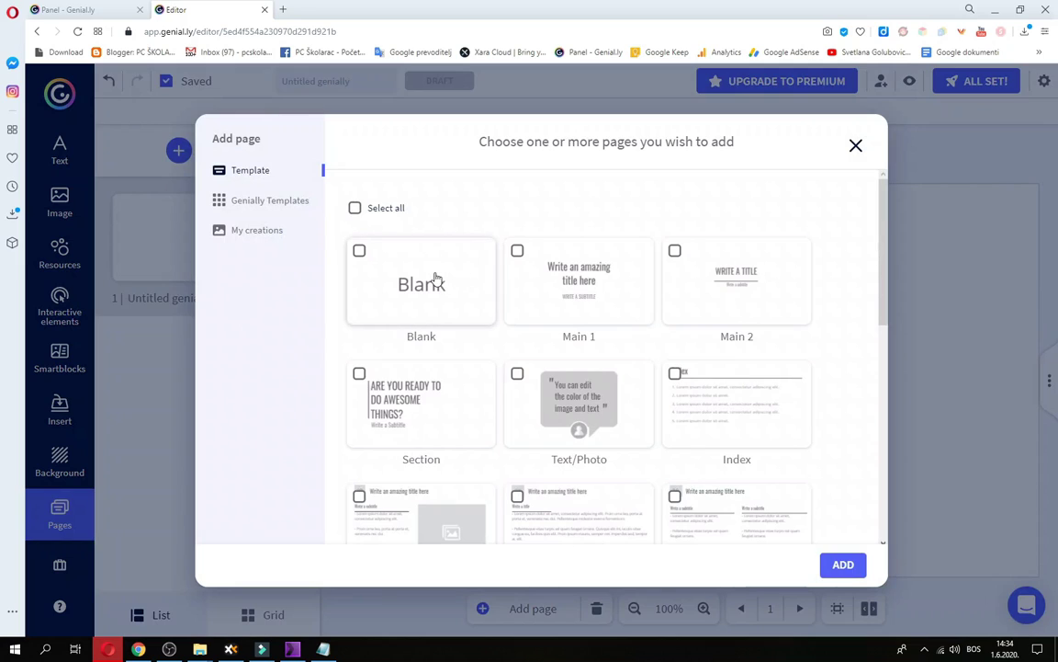
{"action": "left_click", "coordinate": [360, 251]}
{"action": "left_click", "coordinate": [842, 564]}
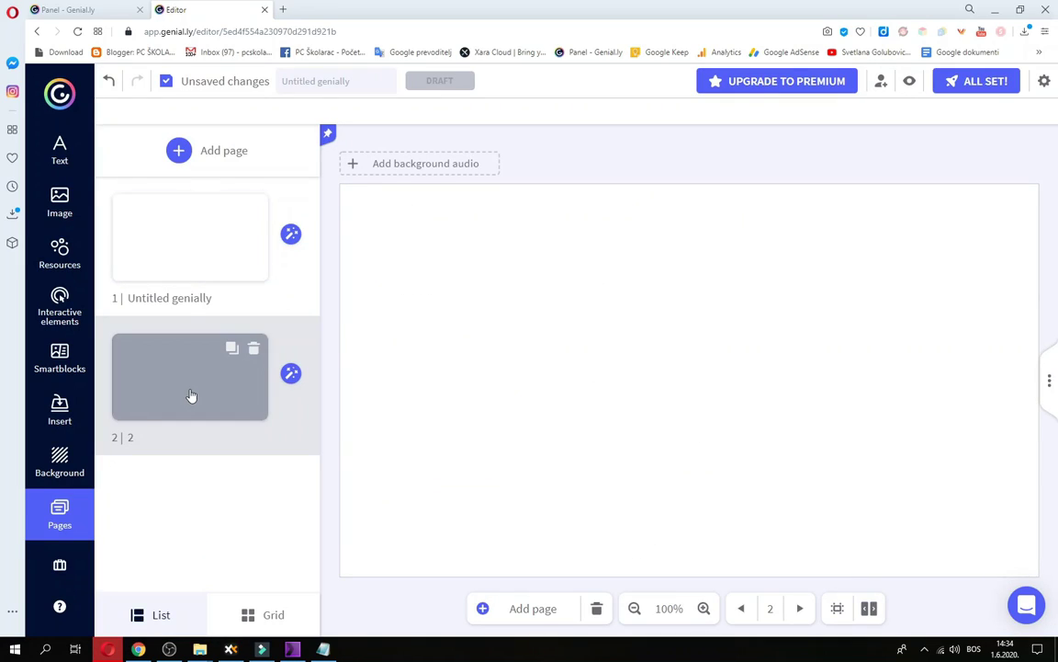
{"action": "left_click", "coordinate": [231, 349]}
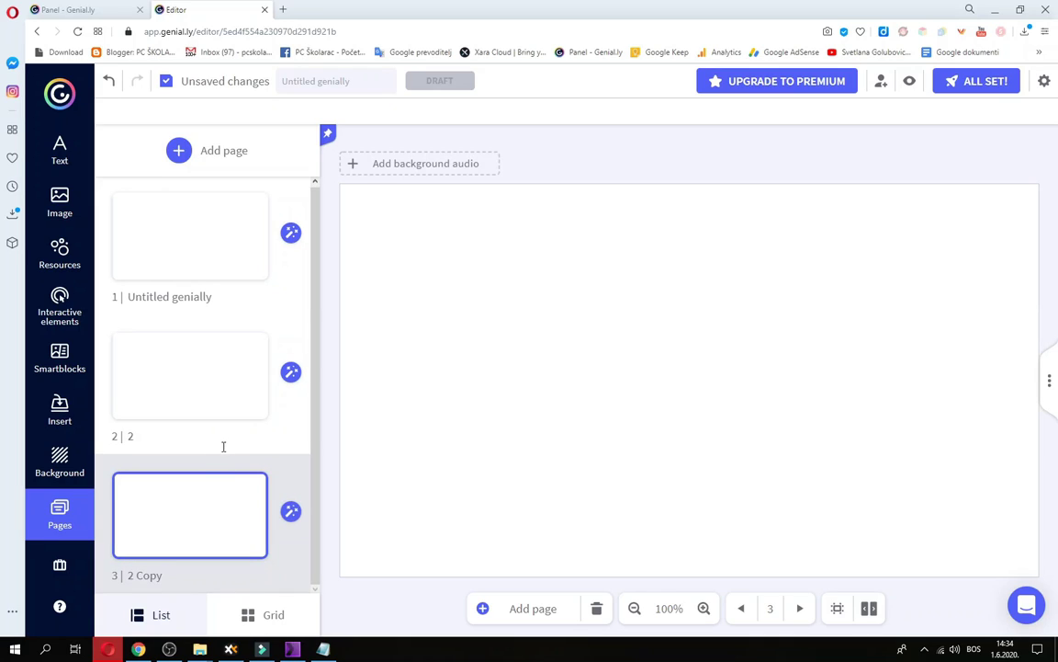
{"action": "left_click", "coordinate": [232, 488]}
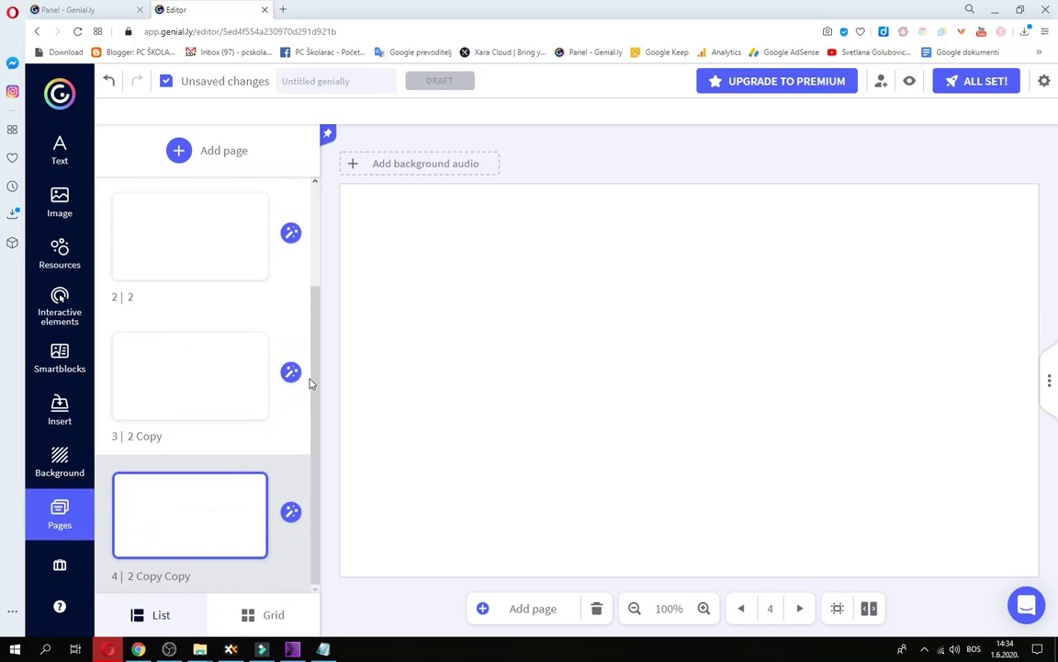
- Delete the added blank page and both of its copies, keeping only the first page
{"action": "scroll", "coordinate": [309, 383], "scroll_direction": "up", "scroll_amount": 2}
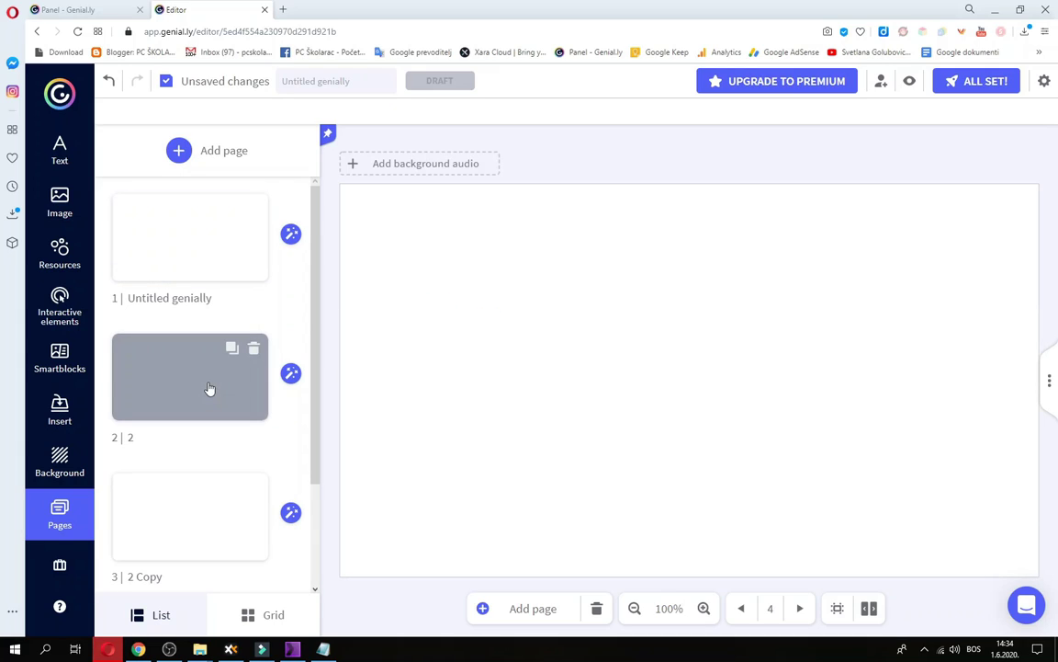
{"action": "left_click_drag", "start_coordinate": [319, 449], "coordinate": [326, 383]}
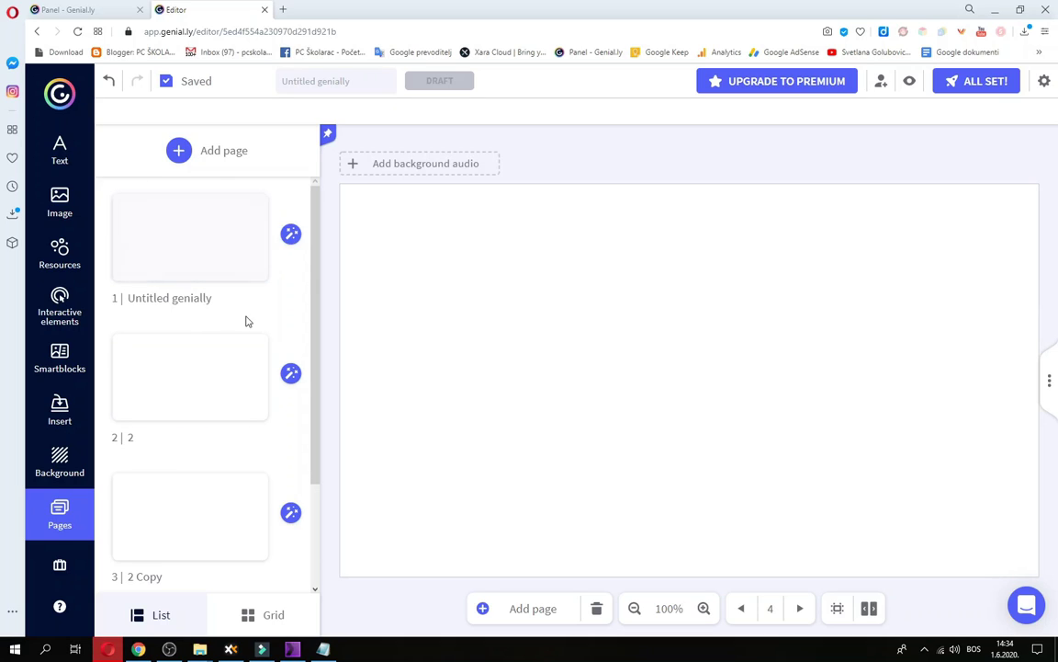
{"action": "left_click", "coordinate": [256, 349]}
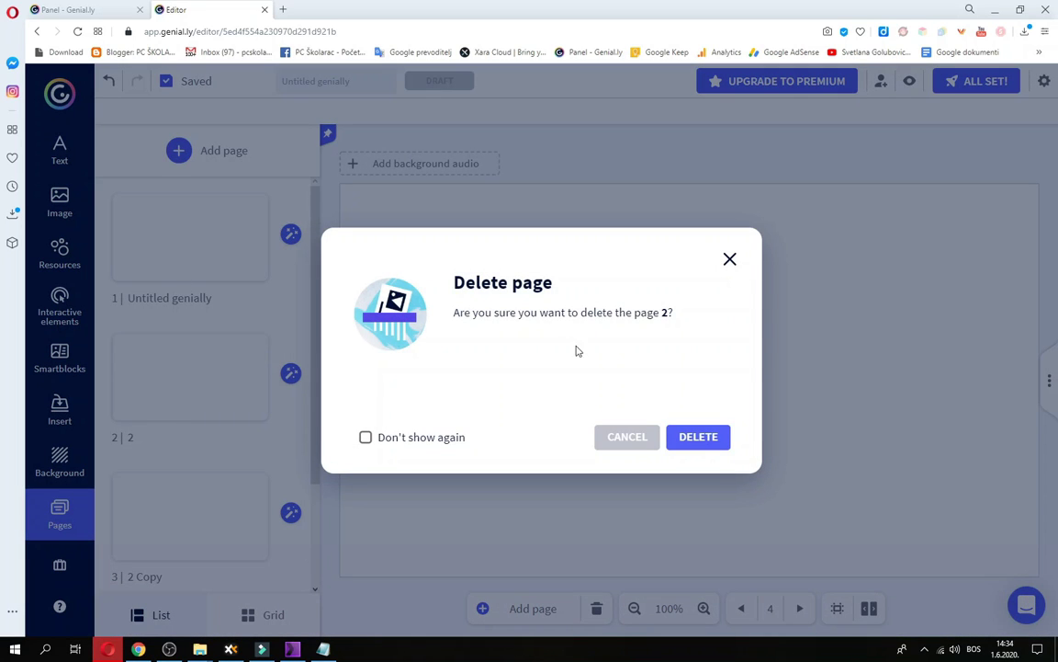
{"action": "left_click", "coordinate": [690, 439]}
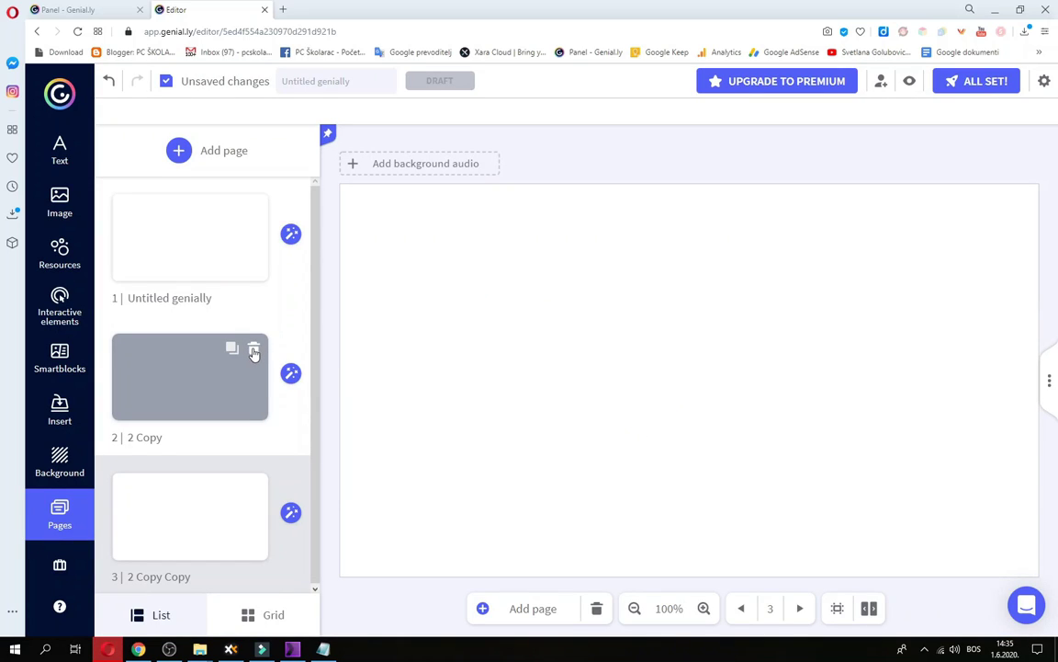
{"action": "left_click", "coordinate": [255, 351]}
{"action": "left_click", "coordinate": [698, 438]}
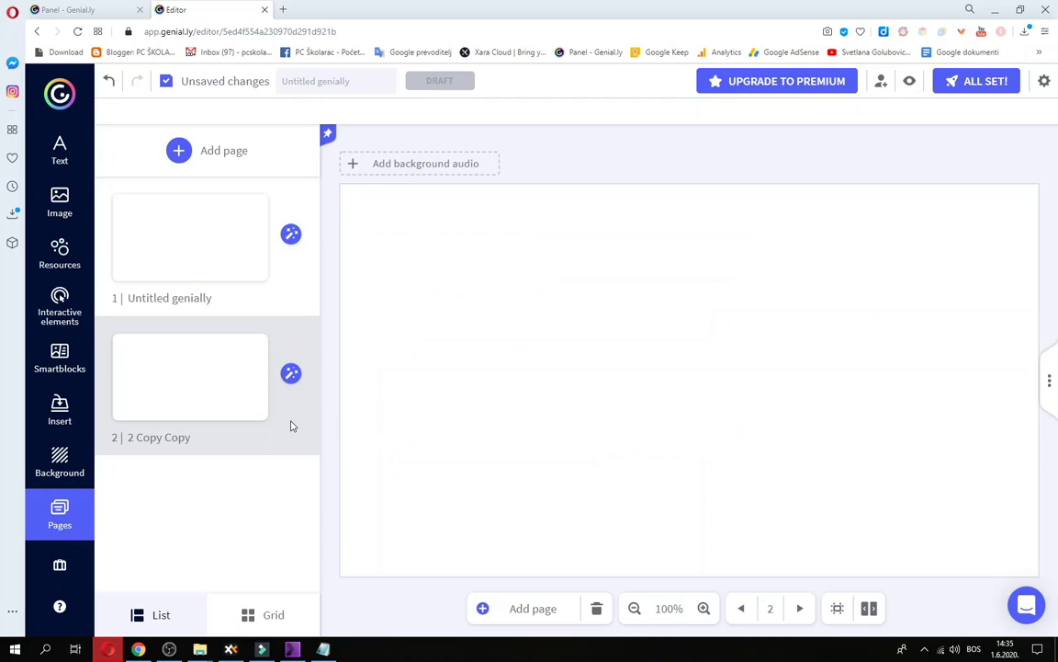
{"action": "left_click", "coordinate": [257, 351]}
{"action": "left_click", "coordinate": [687, 437]}
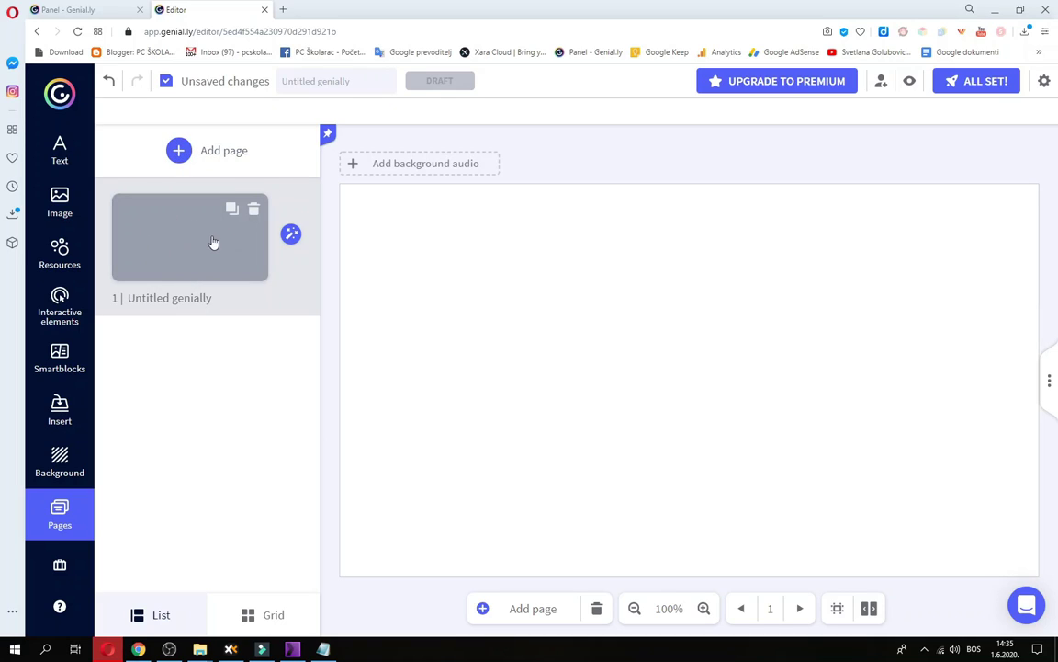
- Look through the page layouts, add a page with the Section layout, and undo that addition
{"action": "left_click", "coordinate": [172, 149]}
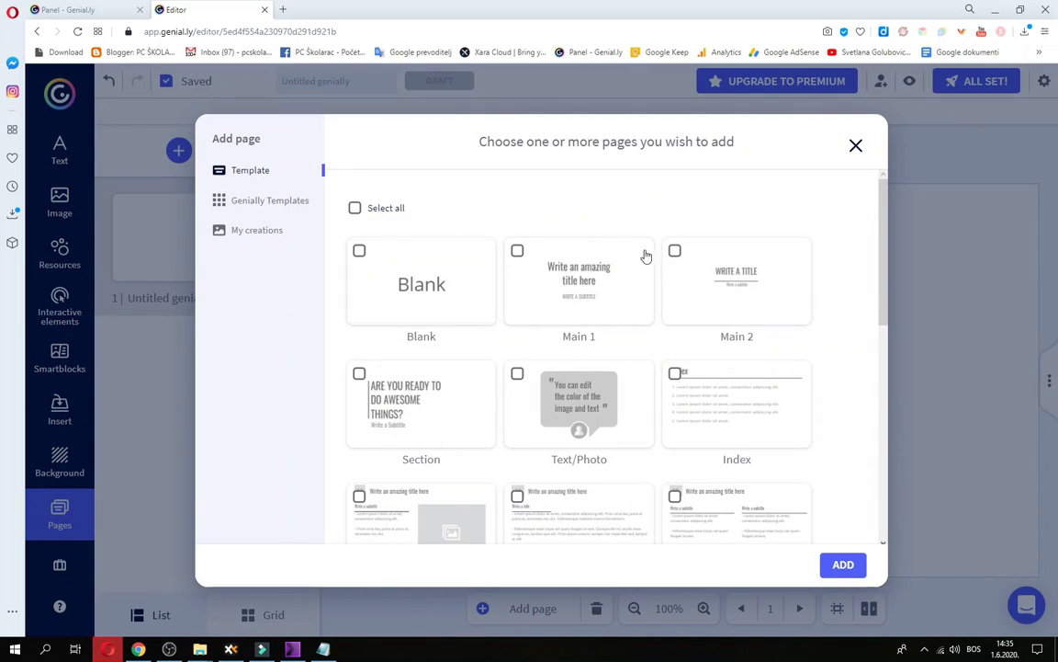
{"action": "scroll", "coordinate": [834, 366], "scroll_direction": "down", "scroll_amount": 4}
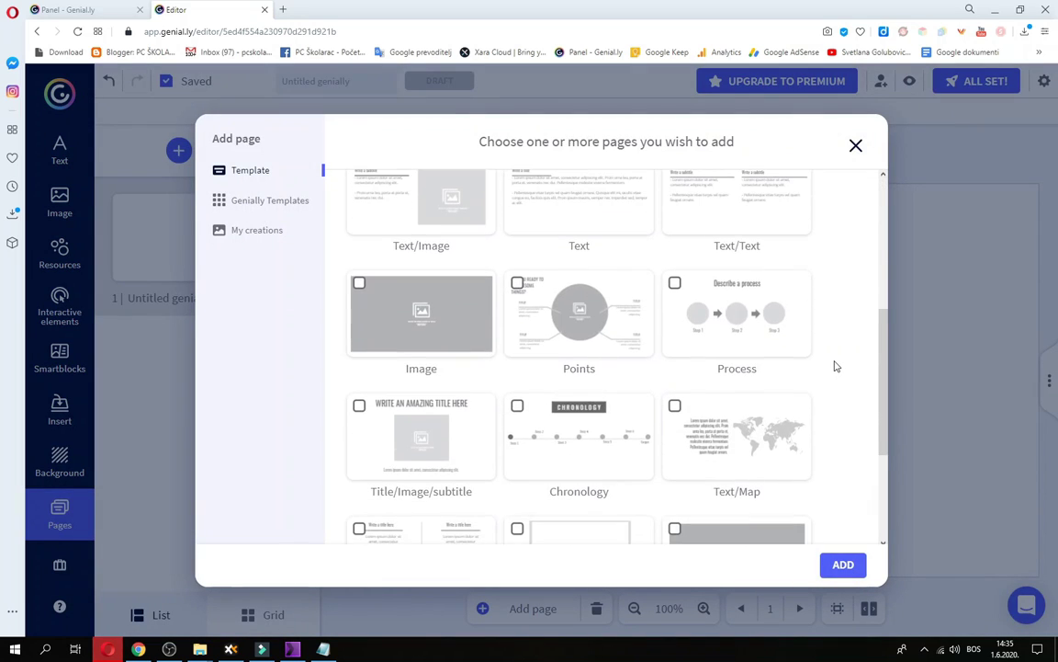
{"action": "scroll", "coordinate": [834, 365], "scroll_direction": "down", "scroll_amount": 2}
{"action": "scroll", "coordinate": [834, 366], "scroll_direction": "up", "scroll_amount": 3}
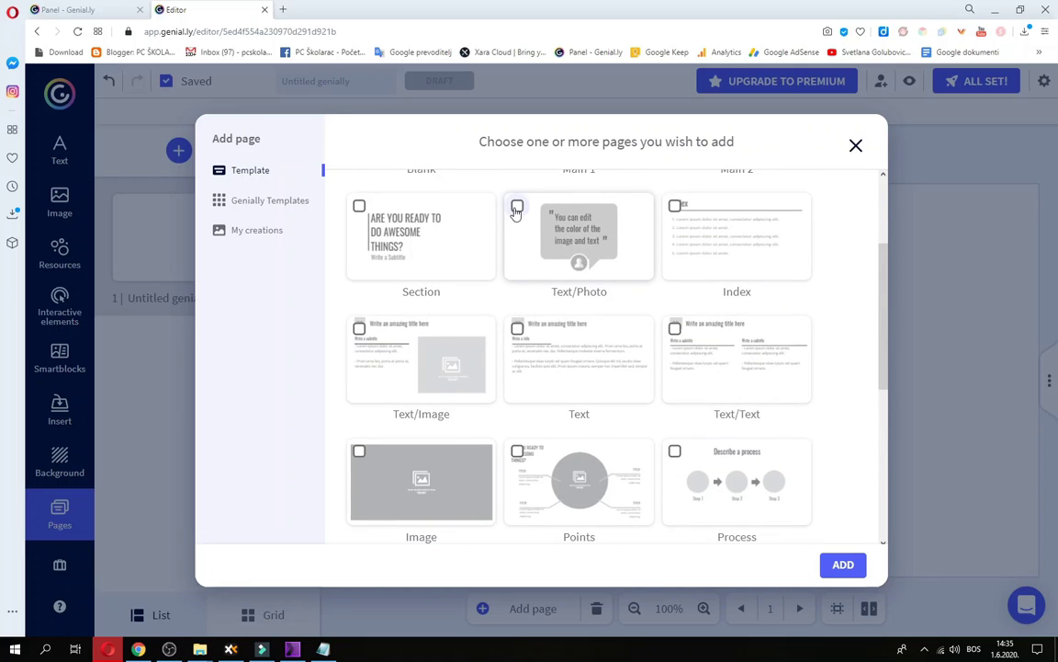
{"action": "left_click", "coordinate": [360, 206]}
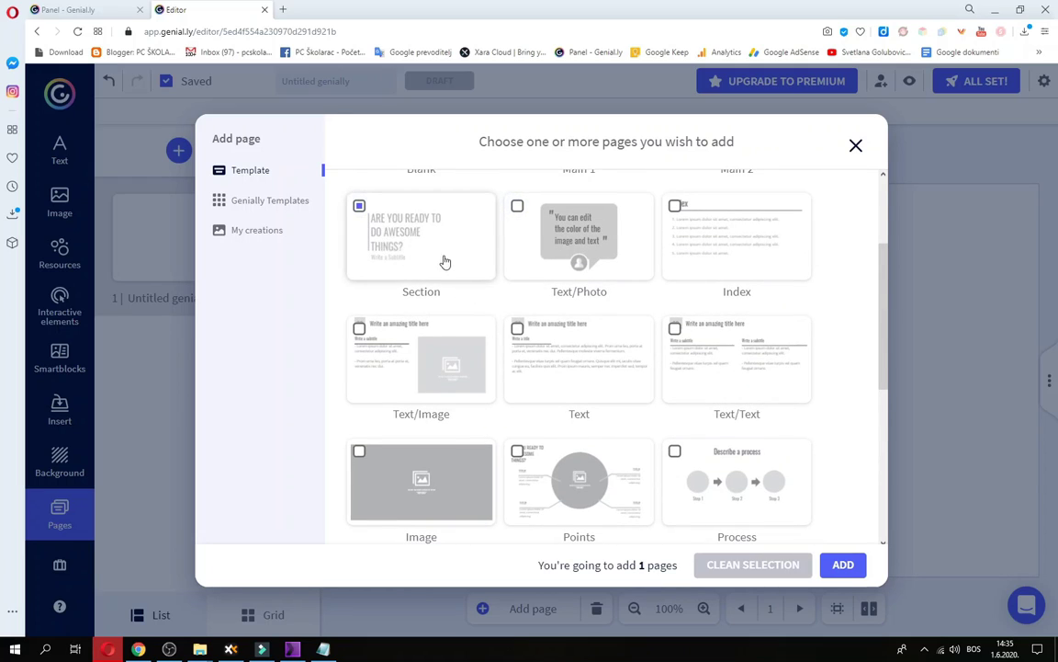
{"action": "left_click", "coordinate": [843, 565]}
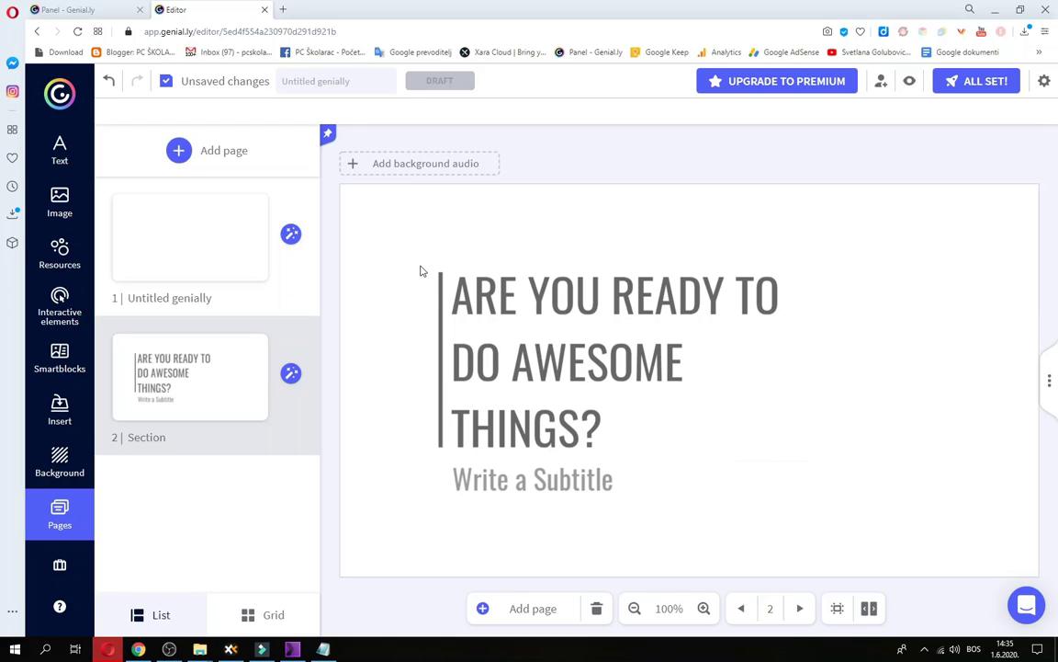
{"action": "key", "text": "ctrl+z"}
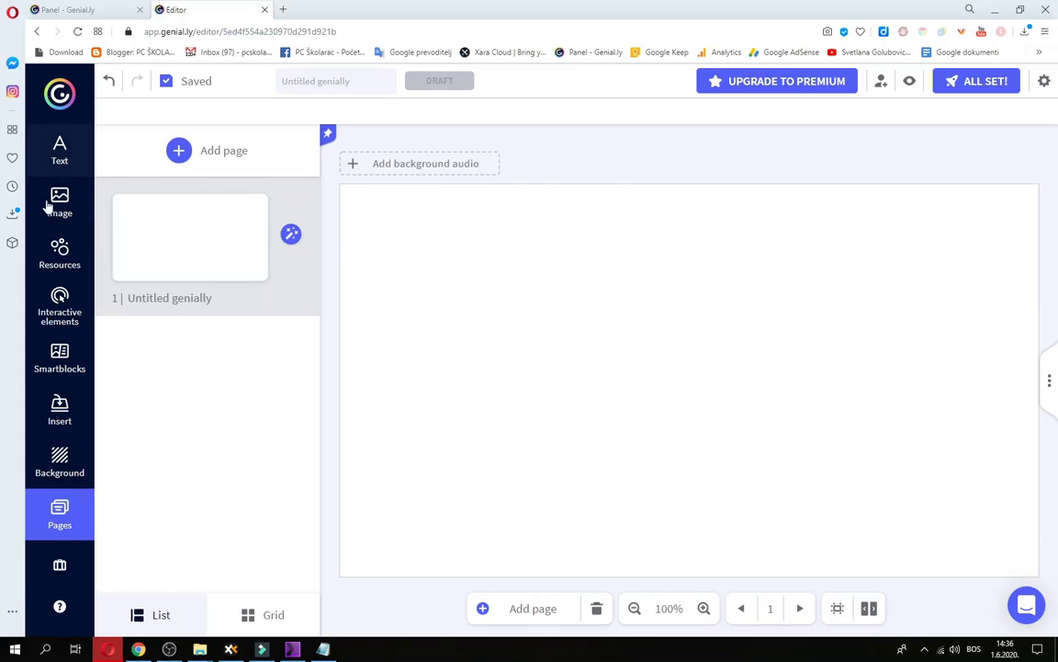
- Try several preset background colors on the page, including dark teal, purple, blue, yellow and black
{"action": "left_click", "coordinate": [64, 461]}
{"action": "left_click", "coordinate": [150, 531]}
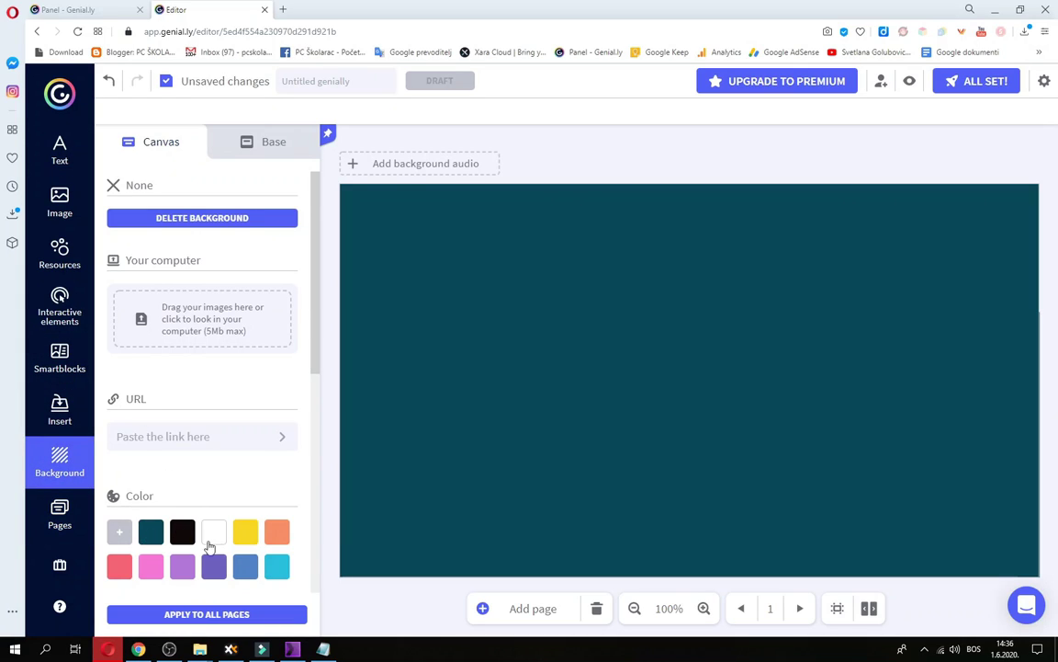
{"action": "left_click", "coordinate": [182, 566]}
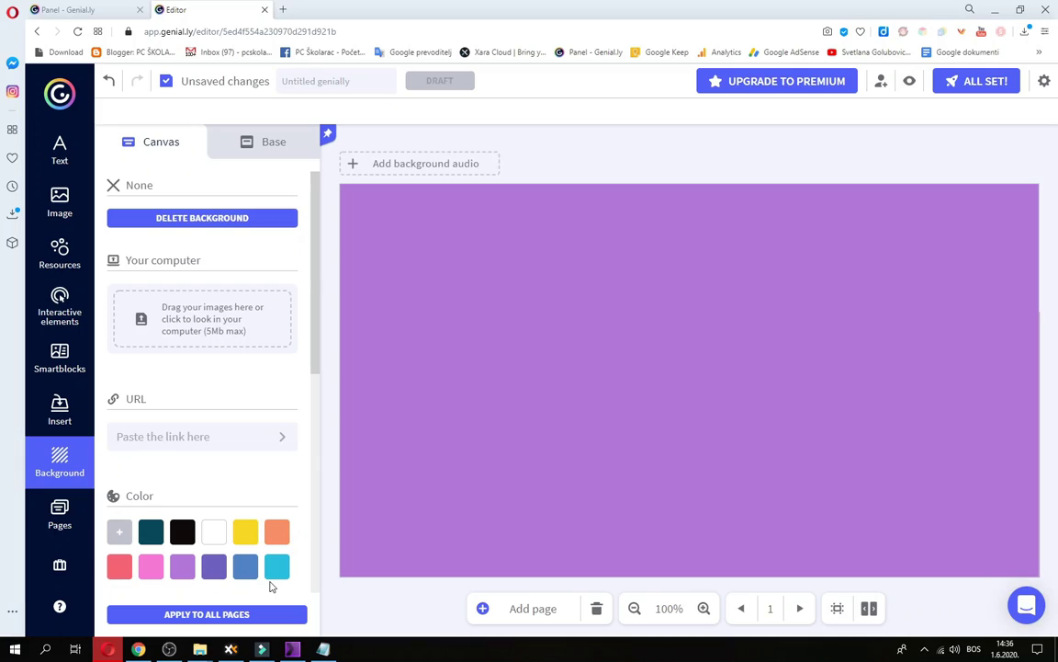
{"action": "left_click", "coordinate": [253, 573]}
{"action": "left_click", "coordinate": [250, 536]}
{"action": "left_click", "coordinate": [182, 533]}
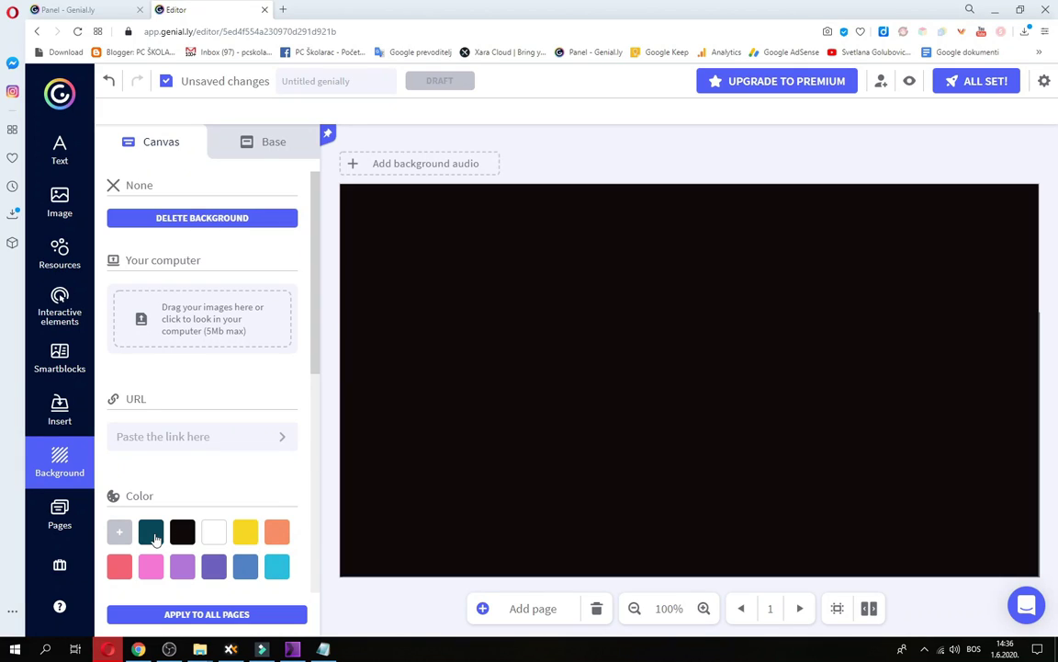
{"action": "left_click", "coordinate": [149, 533]}
- Set the page background to a custom medium teal color, hex 348094
{"action": "left_click", "coordinate": [119, 532]}
{"action": "mouse_move", "coordinate": [193, 414]}
{"action": "left_mouse_down"}
{"action": "mouse_move", "coordinate": [219, 399]}
{"action": "mouse_move", "coordinate": [220, 414]}
{"action": "left_mouse_up"}
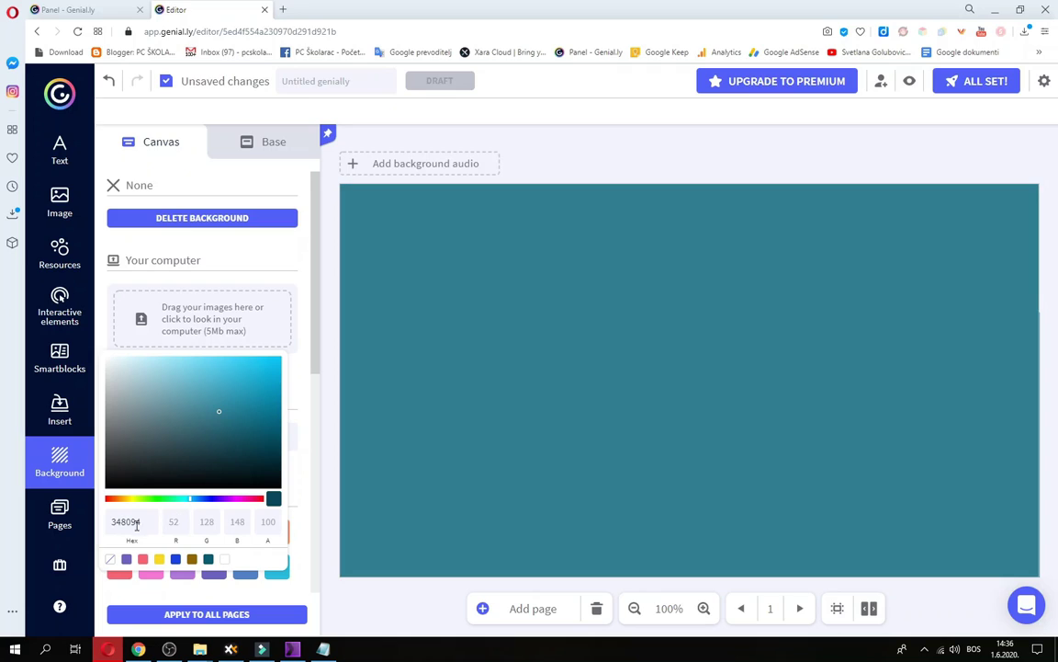
{"action": "left_click", "coordinate": [312, 390]}
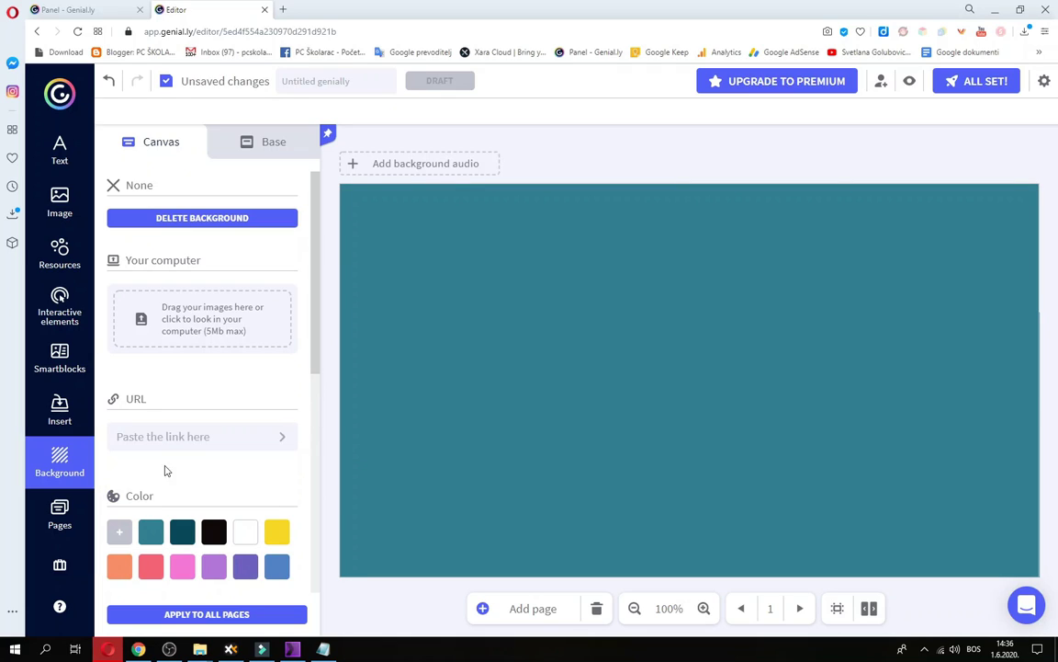
- Try the dark navy Library background with pale yellow corner shapes on the page
{"action": "scroll", "coordinate": [233, 487], "scroll_direction": "down", "scroll_amount": 5}
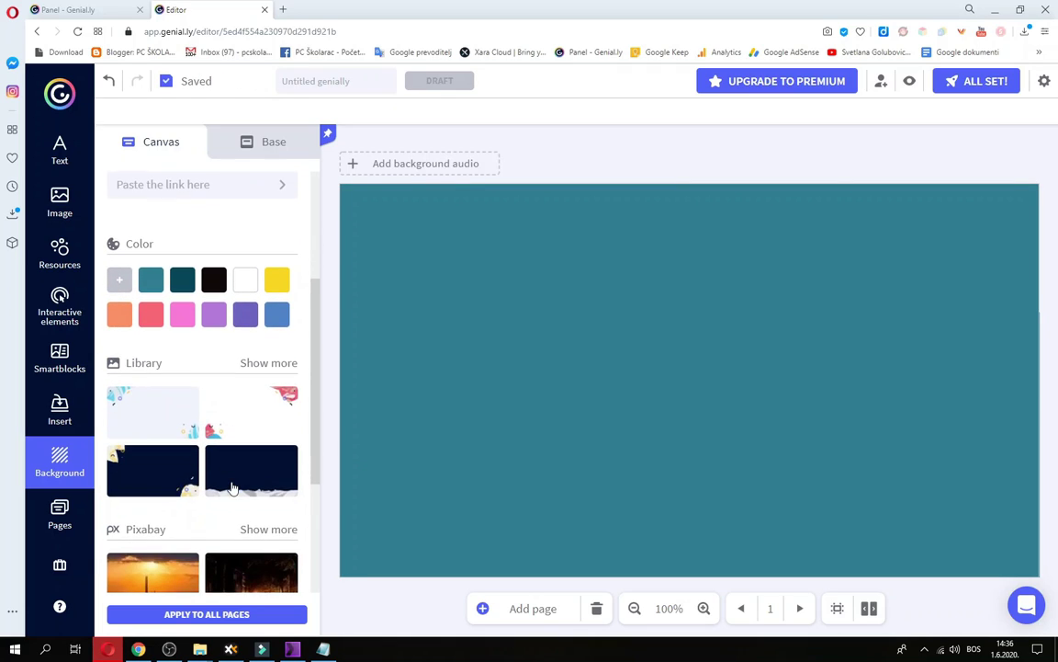
{"action": "scroll", "coordinate": [220, 459], "scroll_direction": "down", "scroll_amount": 2}
{"action": "scroll", "coordinate": [143, 349], "scroll_direction": "down", "scroll_amount": 2}
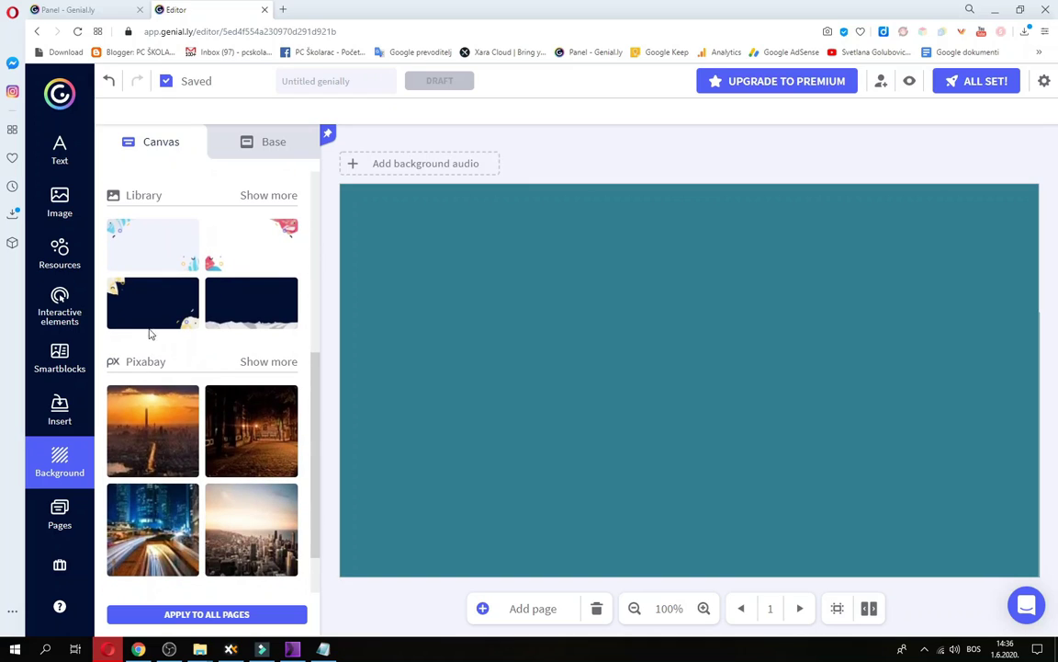
{"action": "left_click", "coordinate": [149, 309]}
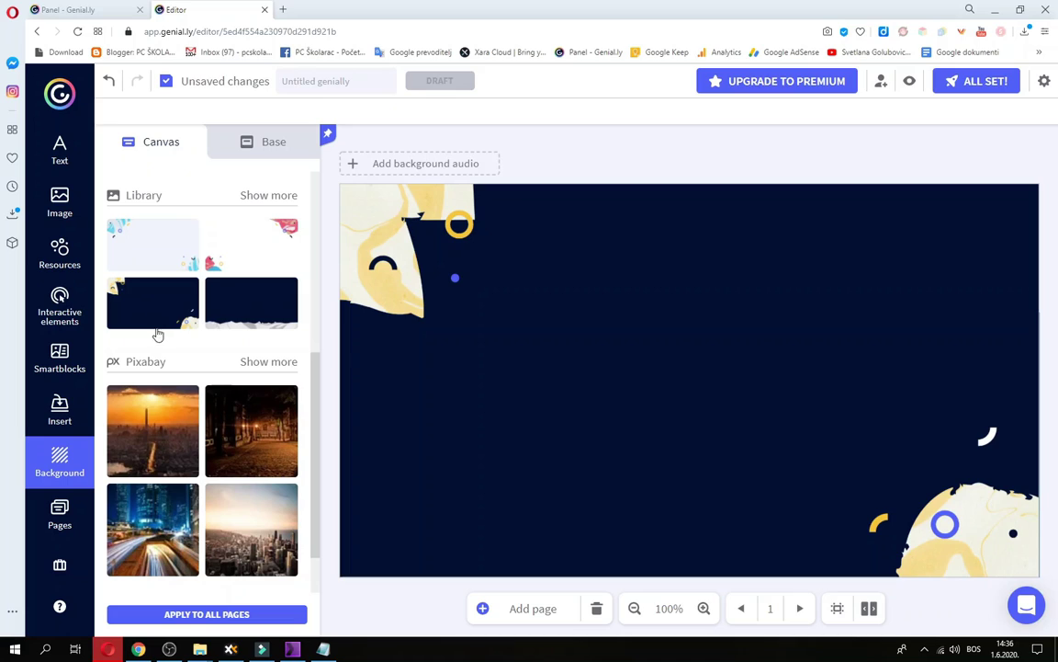
- Set the Pixabay photo of a city skyline at sunset as the page background
{"action": "left_click", "coordinate": [142, 434]}
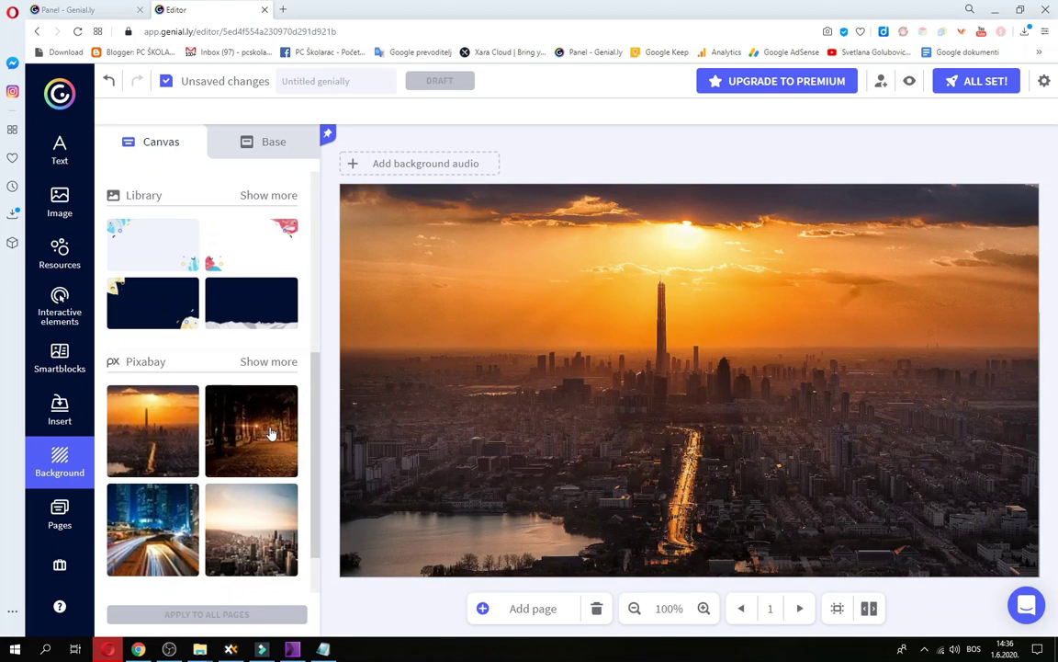
{"action": "scroll", "coordinate": [220, 419], "scroll_direction": "up", "scroll_amount": 3}
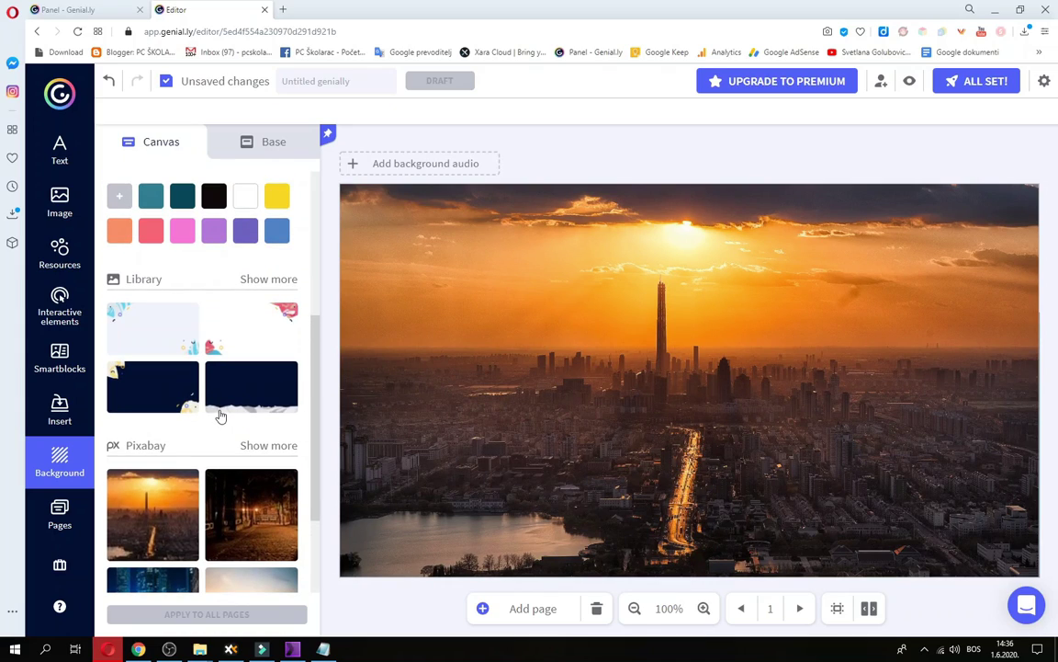
{"action": "scroll", "coordinate": [219, 418], "scroll_direction": "up", "scroll_amount": 2}
{"action": "scroll", "coordinate": [170, 347], "scroll_direction": "up", "scroll_amount": 5}
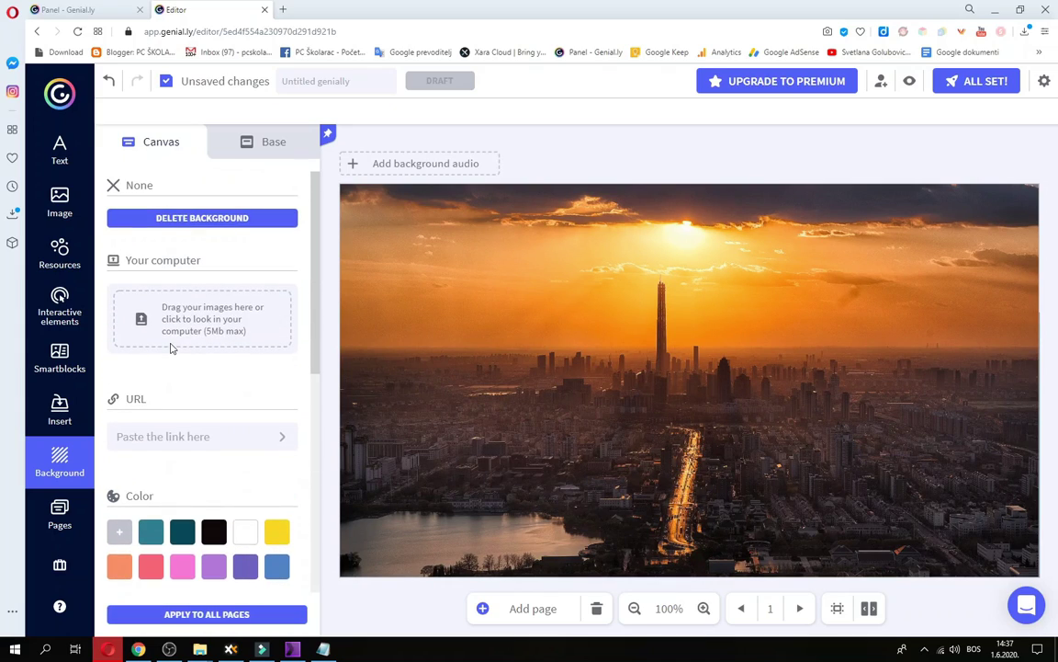
- Insert the "WRITE A TITLE HERE" text design with date and subtitle lines, and place it in the page's upper left area
{"action": "left_click", "coordinate": [60, 151]}
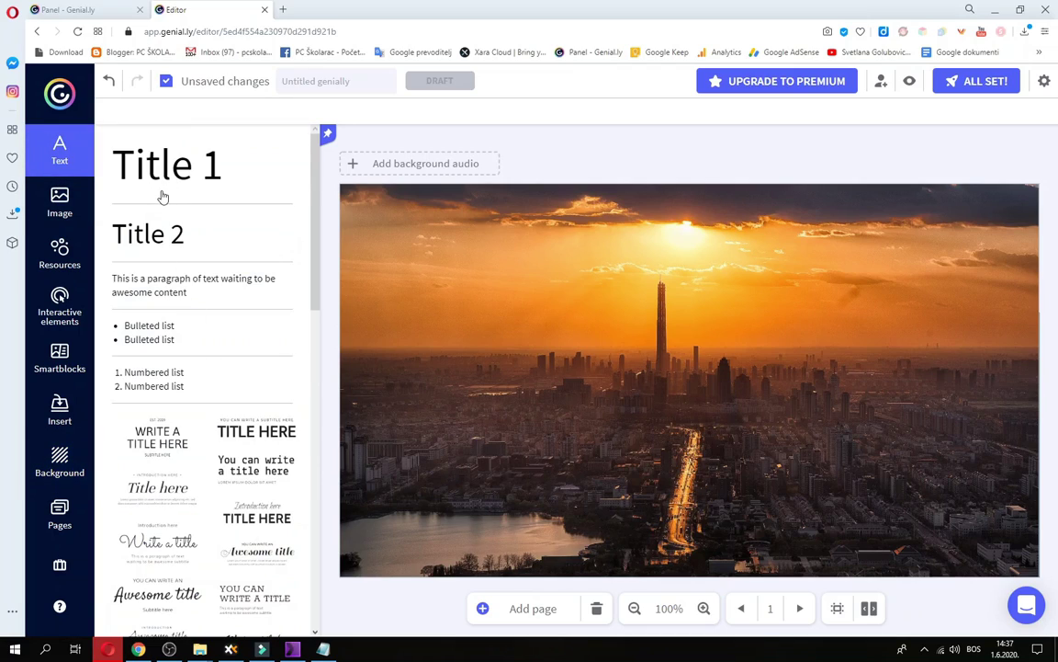
{"action": "scroll", "coordinate": [215, 317], "scroll_direction": "down", "scroll_amount": 3}
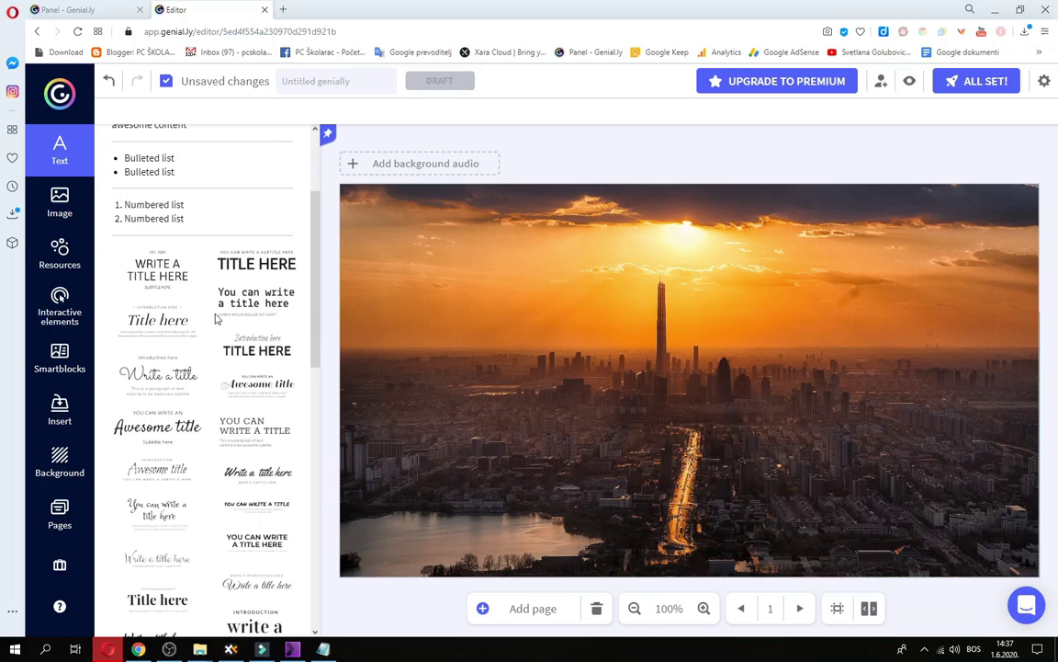
{"action": "scroll", "coordinate": [145, 349], "scroll_direction": "down", "scroll_amount": 4}
{"action": "scroll", "coordinate": [173, 360], "scroll_direction": "down", "scroll_amount": 5}
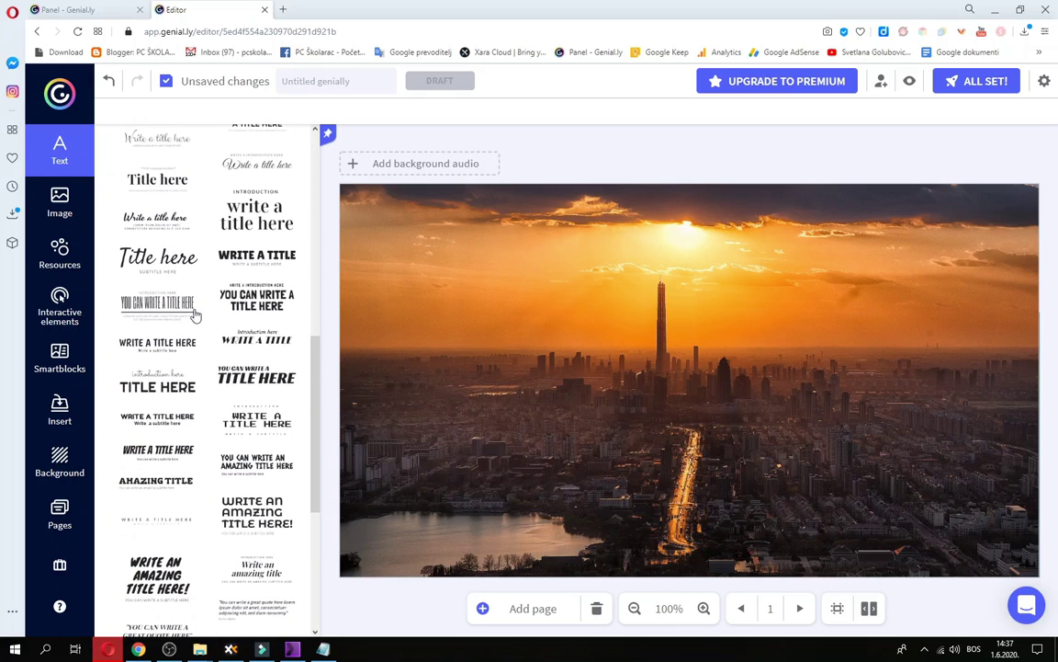
{"action": "scroll", "coordinate": [193, 317], "scroll_direction": "up", "scroll_amount": 10}
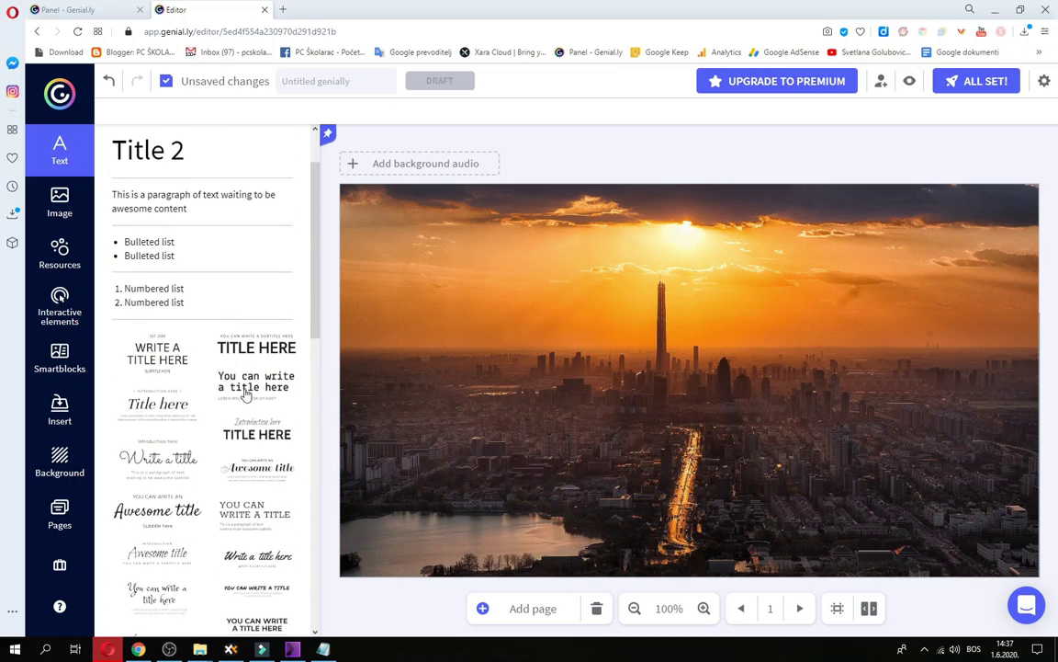
{"action": "left_click", "coordinate": [158, 353]}
{"action": "left_click_drag", "start_coordinate": [652, 354], "coordinate": [461, 278]}
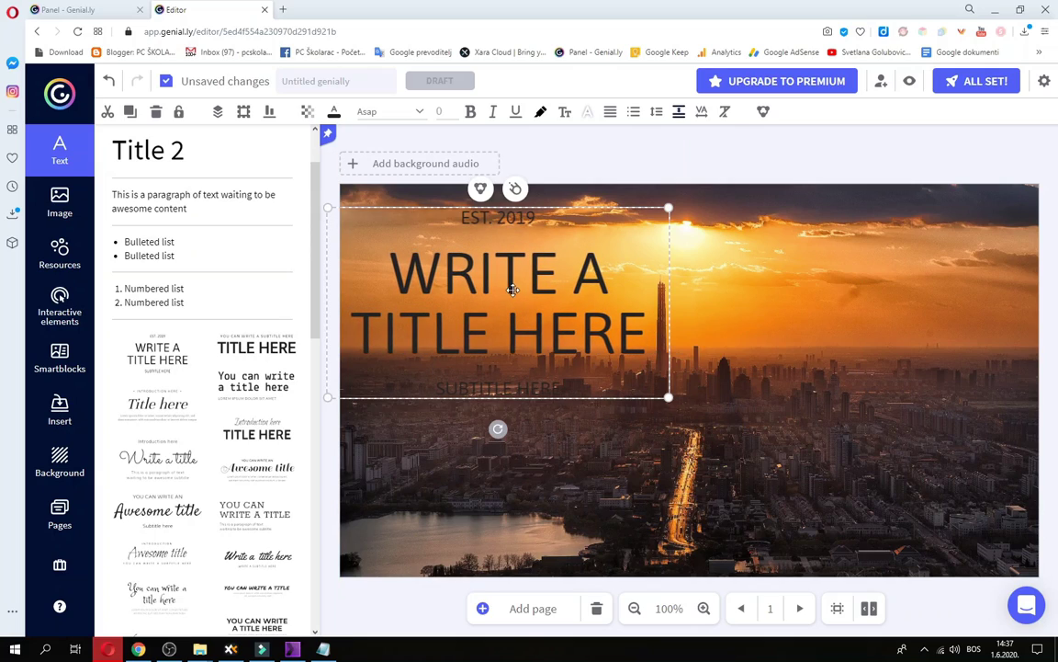
- Change the color of the whole inserted title group to white
{"action": "left_click", "coordinate": [334, 112]}
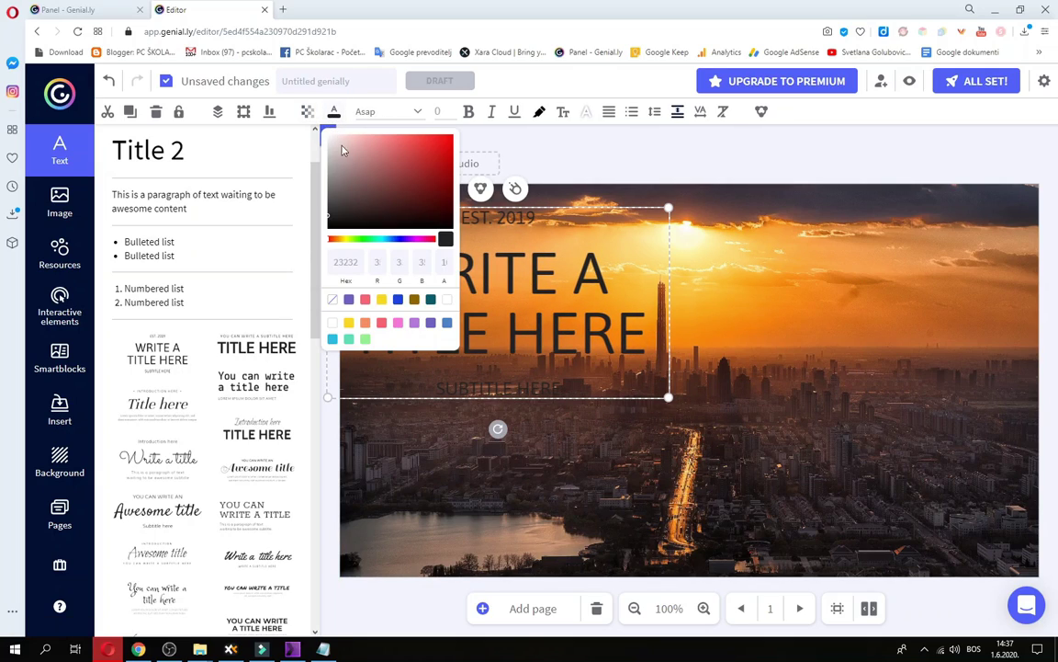
{"action": "left_click", "coordinate": [335, 325]}
{"action": "left_click", "coordinate": [712, 161]}
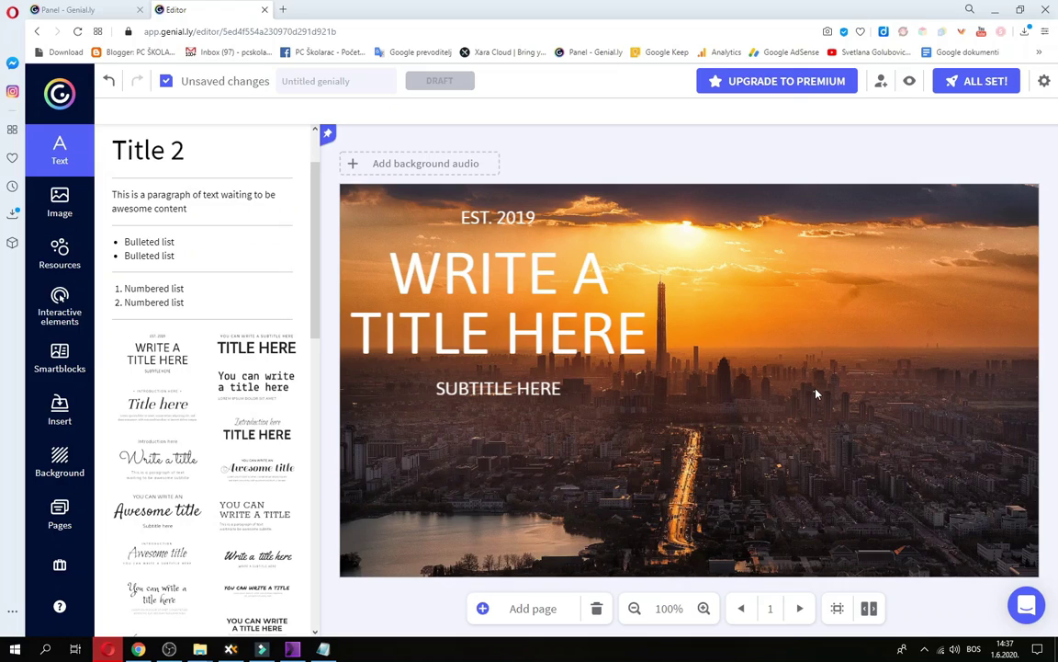
- Replace the main title text with "PROBNI RAD" and shift it slightly right so it fits inside the page
{"action": "double_click", "coordinate": [462, 289]}
{"action": "left_click", "coordinate": [389, 272]}
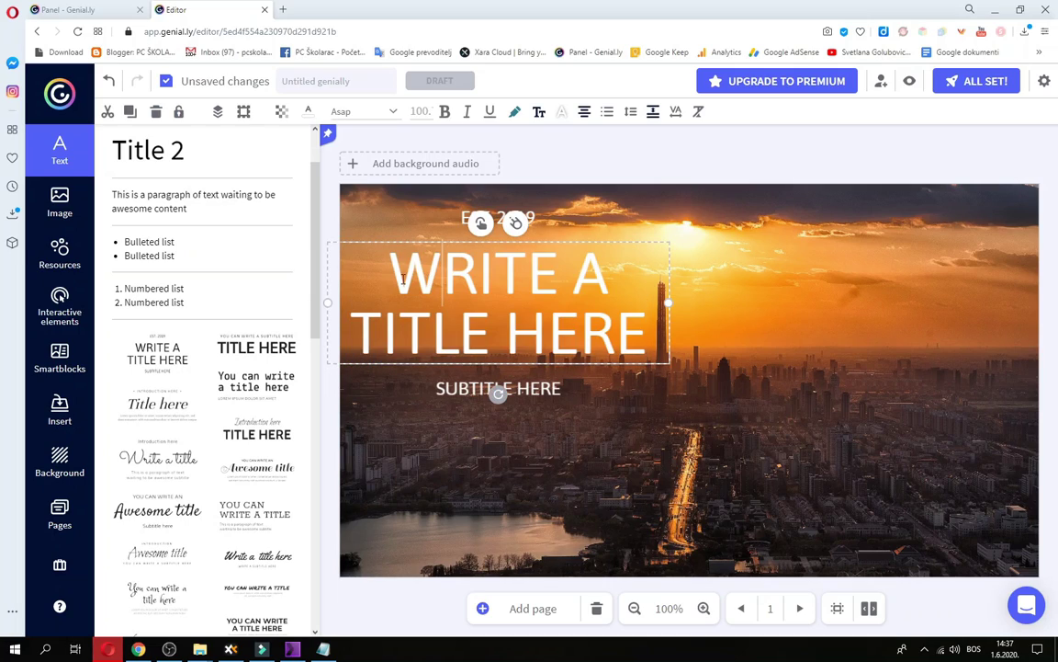
{"action": "left_click_drag", "start_coordinate": [390, 272], "coordinate": [598, 285]}
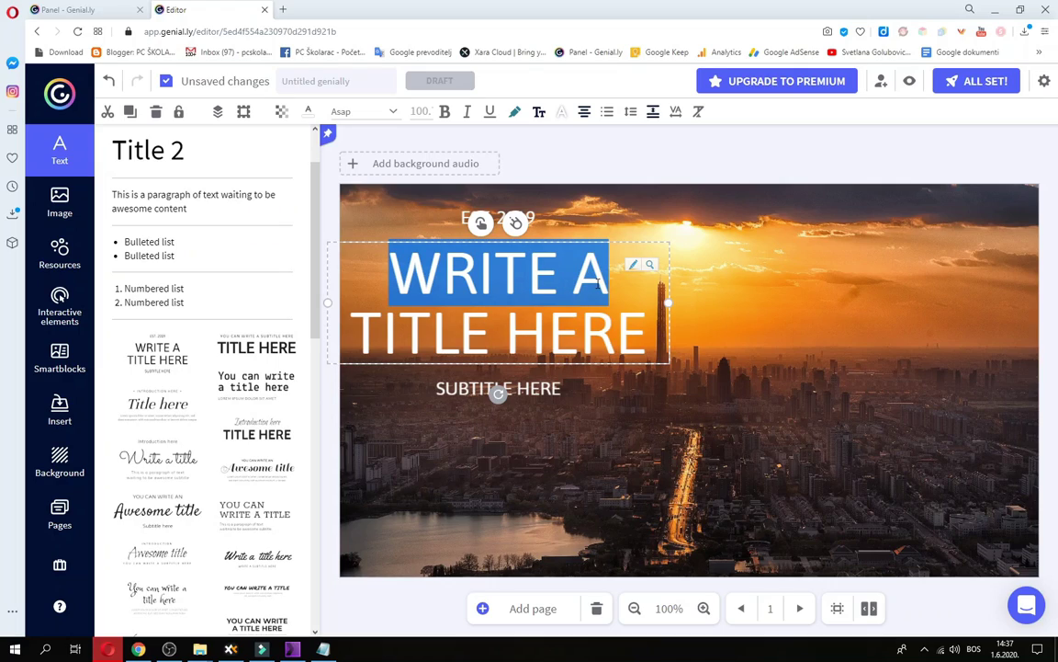
{"action": "type", "text": "PROB"}
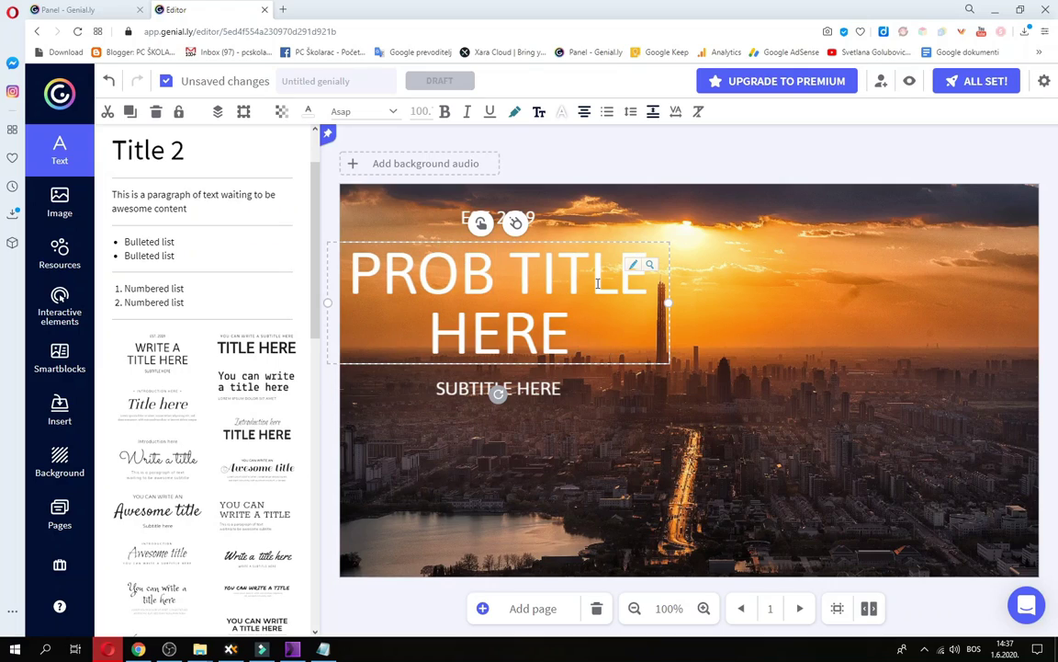
{"action": "type", "text": "NI RAD"}
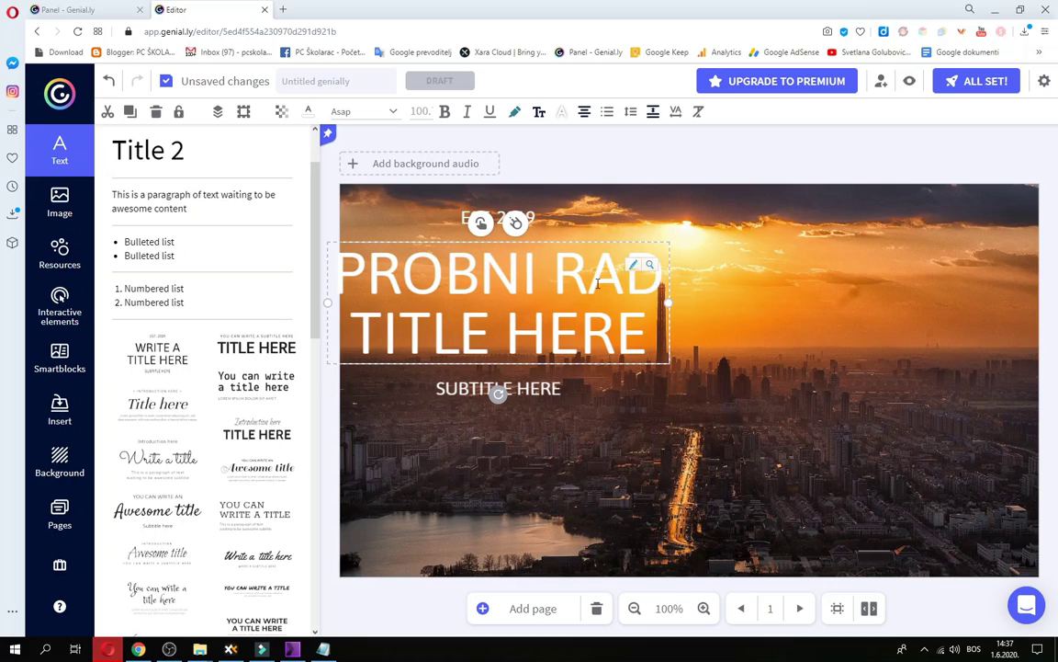
{"action": "key", "text": "Delete"}
{"action": "key", "text": "Delete"}
{"action": "key", "text": "Delete"}
{"action": "key", "text": "Delete"}
{"action": "key", "text": "Delete"}
{"action": "key", "text": "Delete"}
{"action": "key", "text": "Delete"}
{"action": "key", "text": "Delete"}
{"action": "key", "text": "Delete"}
{"action": "key", "text": "Delete"}
{"action": "key", "text": "Delete"}
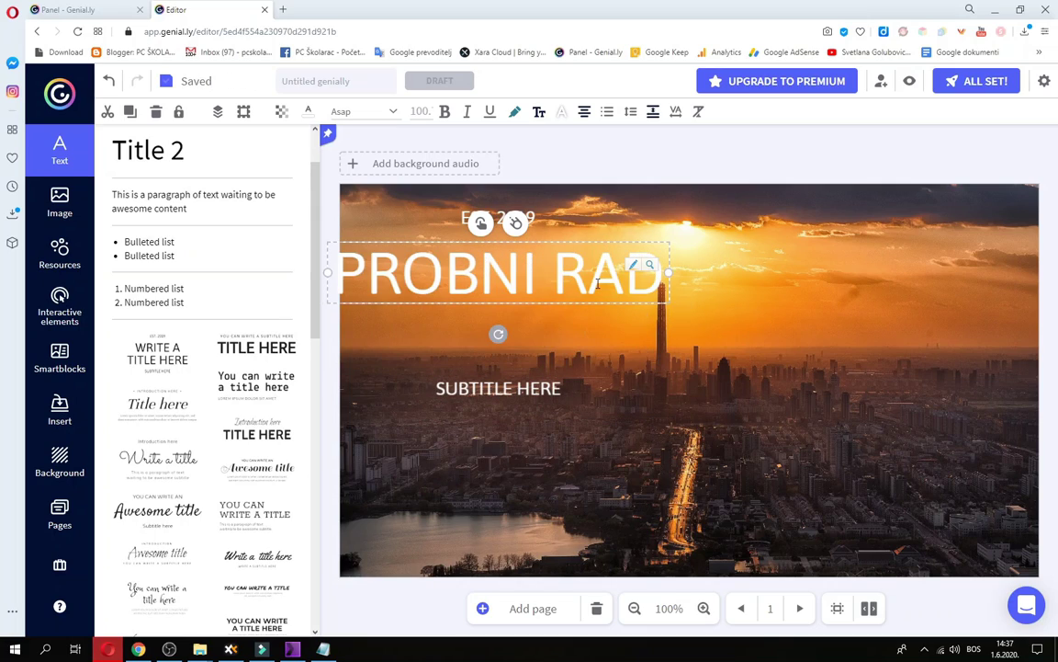
{"action": "left_click", "coordinate": [561, 241]}
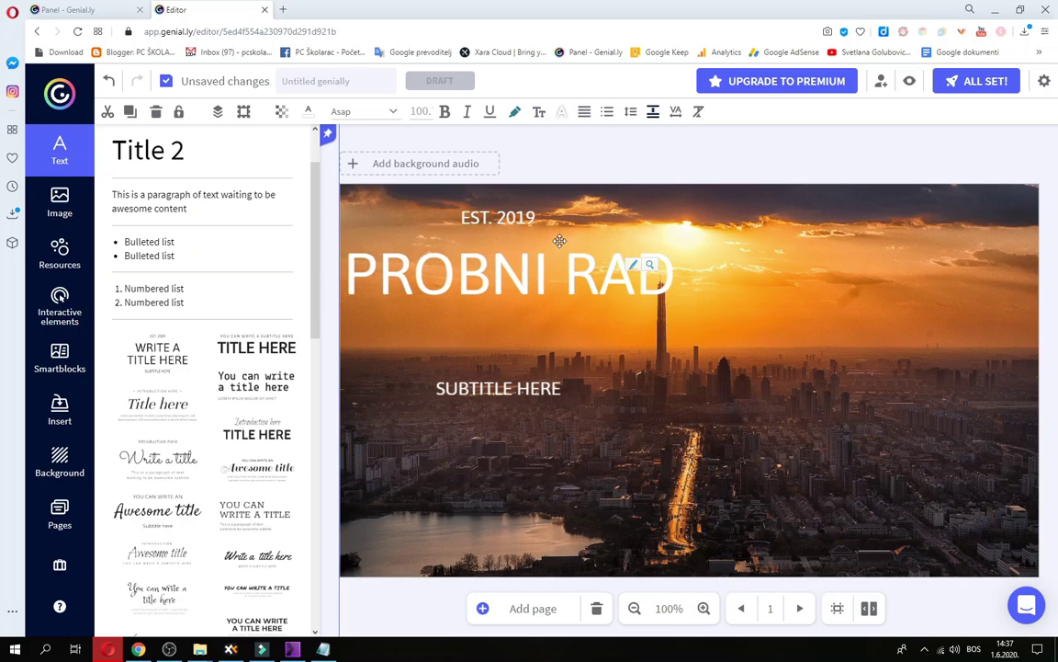
- Change the small date line above the title to "JUNI. 2020"
{"action": "left_click", "coordinate": [501, 217]}
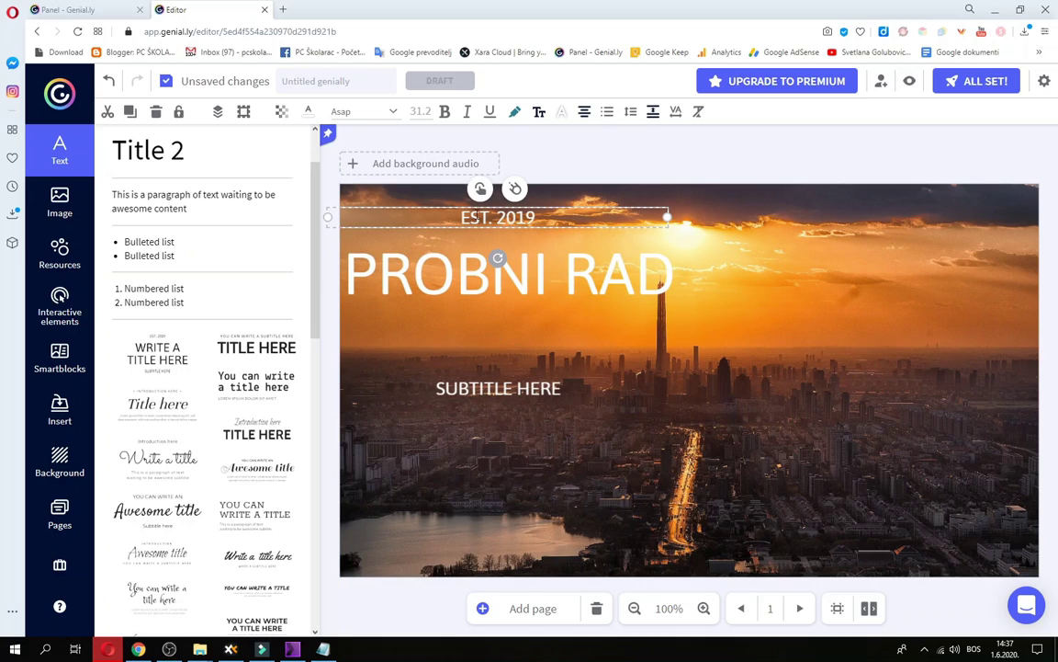
{"action": "key", "text": "Delete"}
{"action": "key", "text": "Delete"}
{"action": "key", "text": "Delete"}
{"action": "type", "text": "JUNI"}
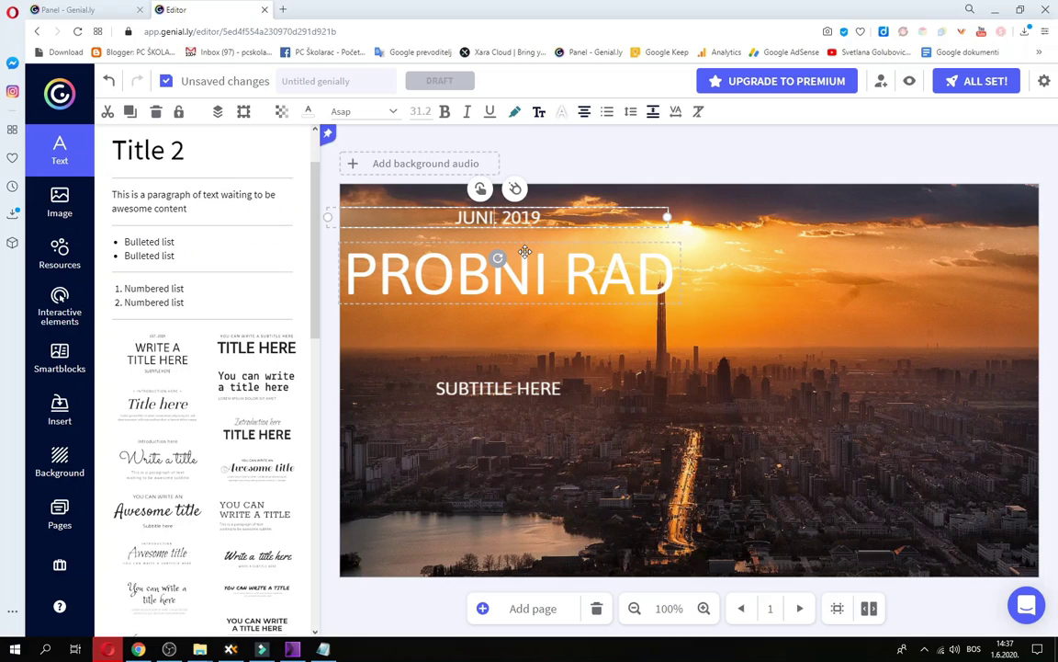
{"action": "key", "text": "BackSpace"}
{"action": "key", "text": "BackSpace"}
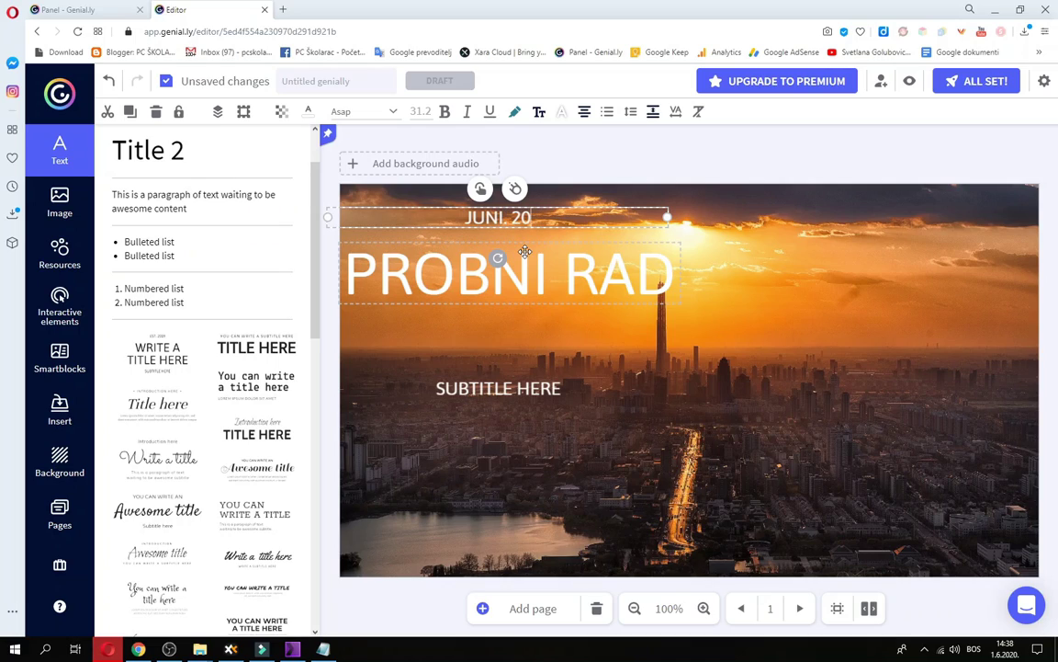
{"action": "type", "text": "20"}
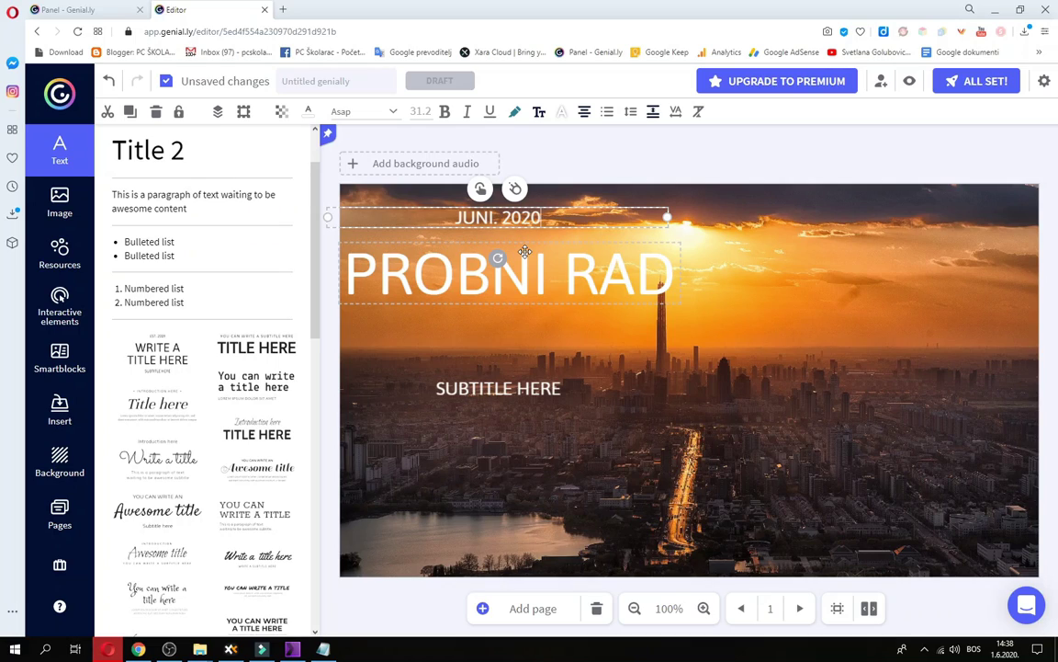
- Replace the subtitle text with "WEBINAR" and move it up closer beneath the title
{"action": "left_click", "coordinate": [480, 388]}
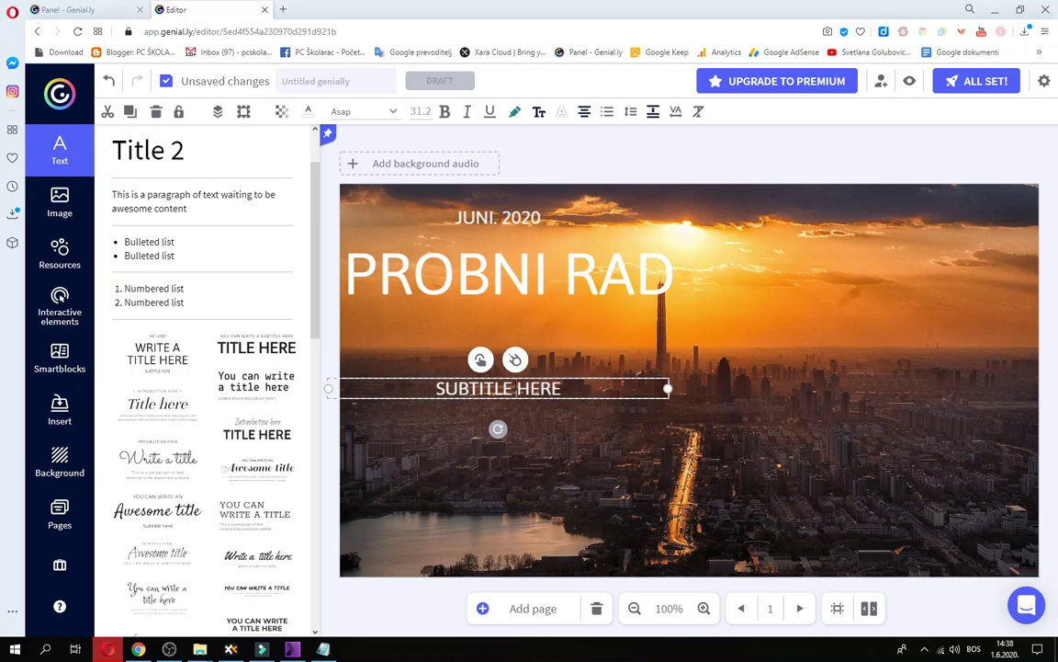
{"action": "triple_click", "coordinate": [516, 387]}
{"action": "type", "text": "WEBINR"}
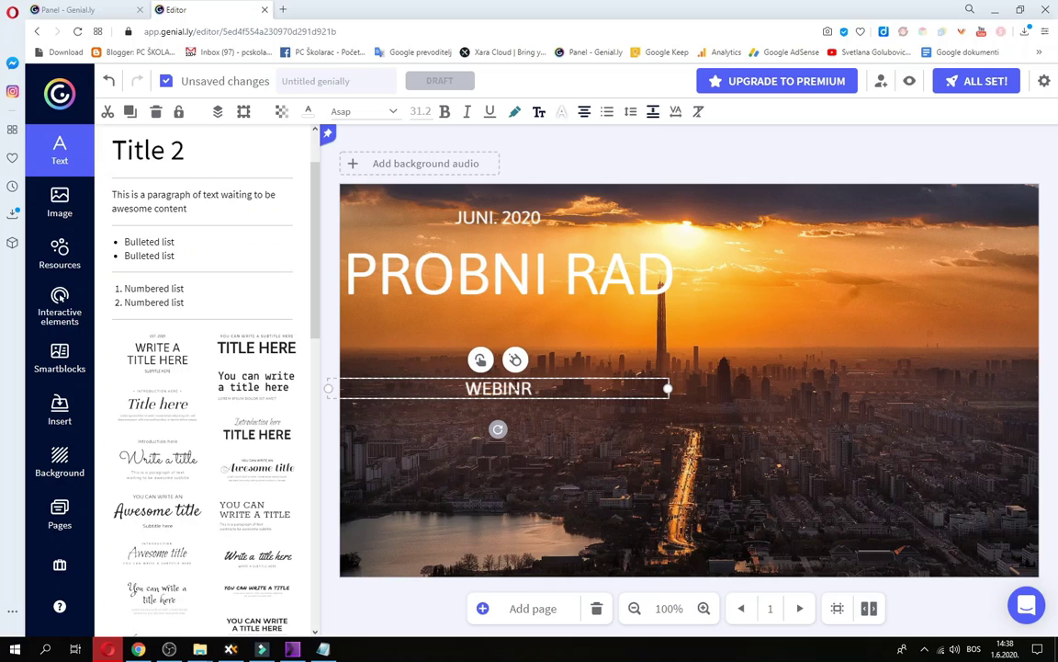
{"action": "key", "text": "BackSpace"}
{"action": "type", "text": "AR"}
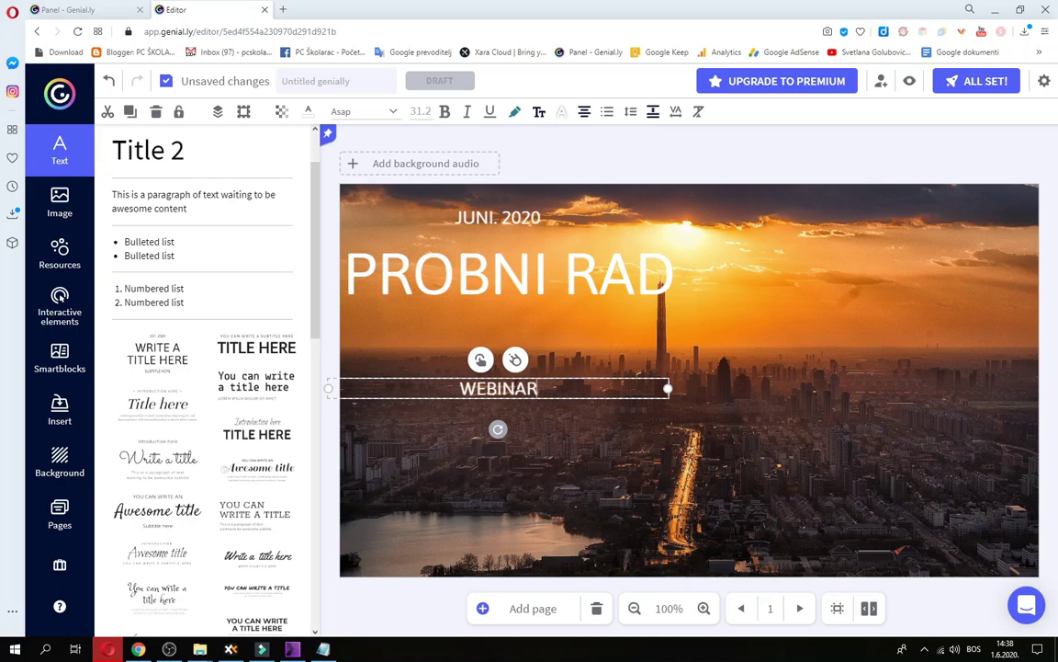
{"action": "left_click_drag", "start_coordinate": [548, 377], "coordinate": [548, 316]}
{"action": "left_click", "coordinate": [790, 147]}
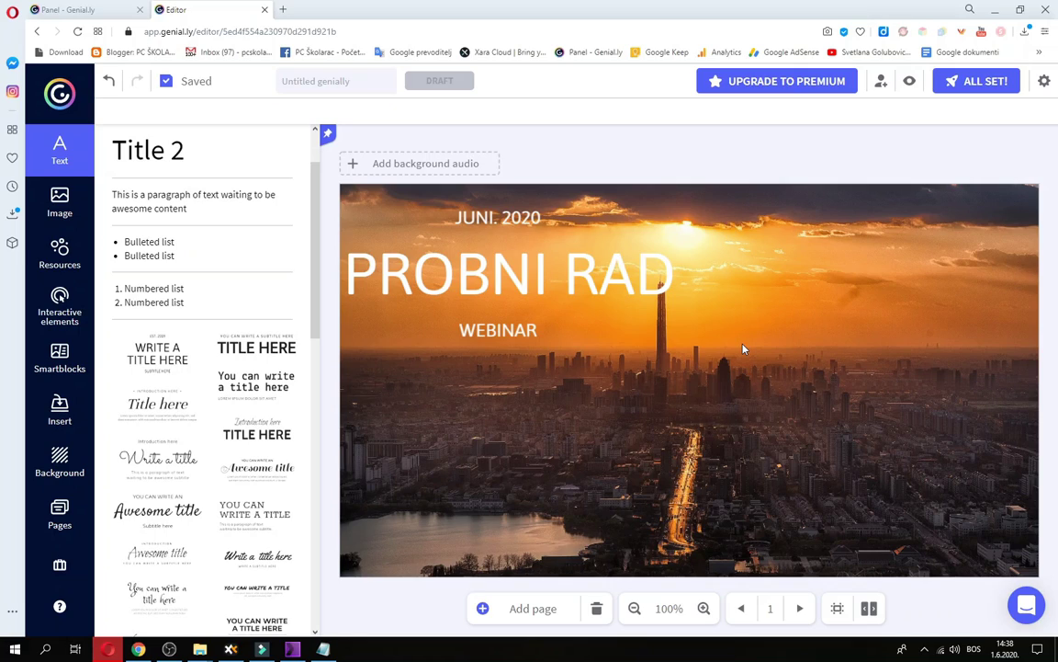
- Move the date, title and subtitle together to the center of the page
{"action": "left_click_drag", "start_coordinate": [735, 177], "coordinate": [317, 342]}
{"action": "left_click_drag", "start_coordinate": [497, 281], "coordinate": [684, 392]}
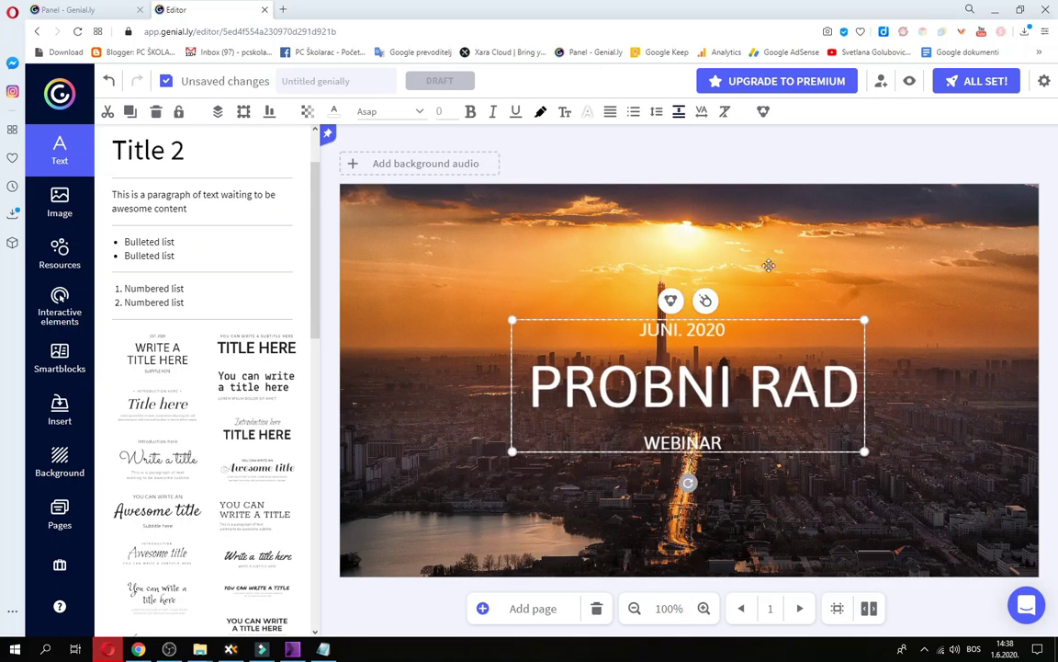
{"action": "left_click", "coordinate": [804, 172]}
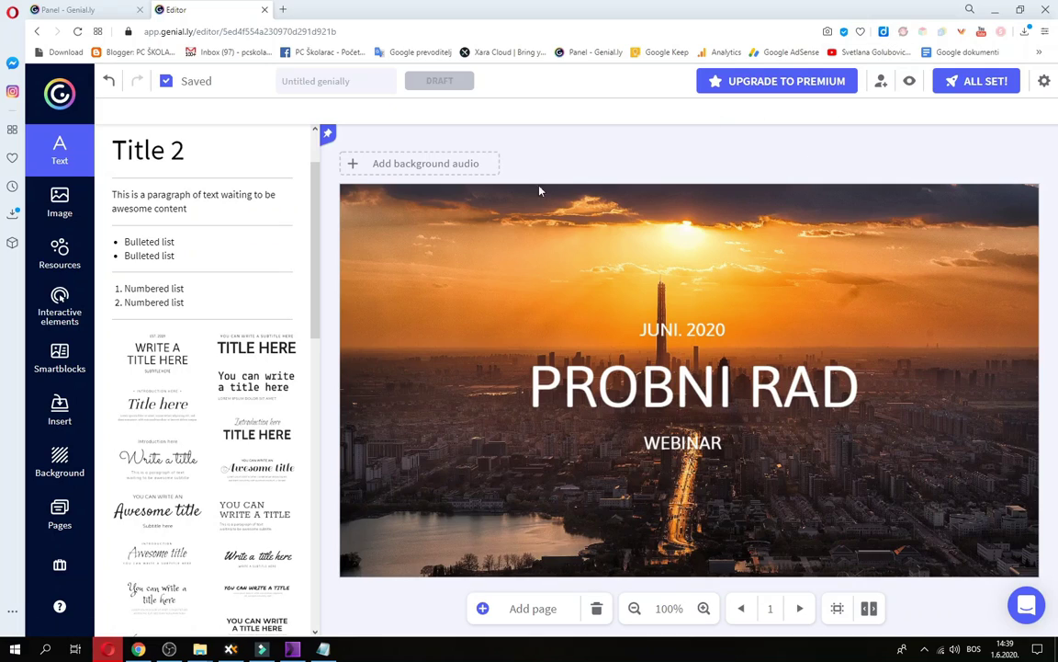
- Add a new blank page after the title page, looking through the available page layouts before adding it
{"action": "left_click", "coordinate": [55, 520]}
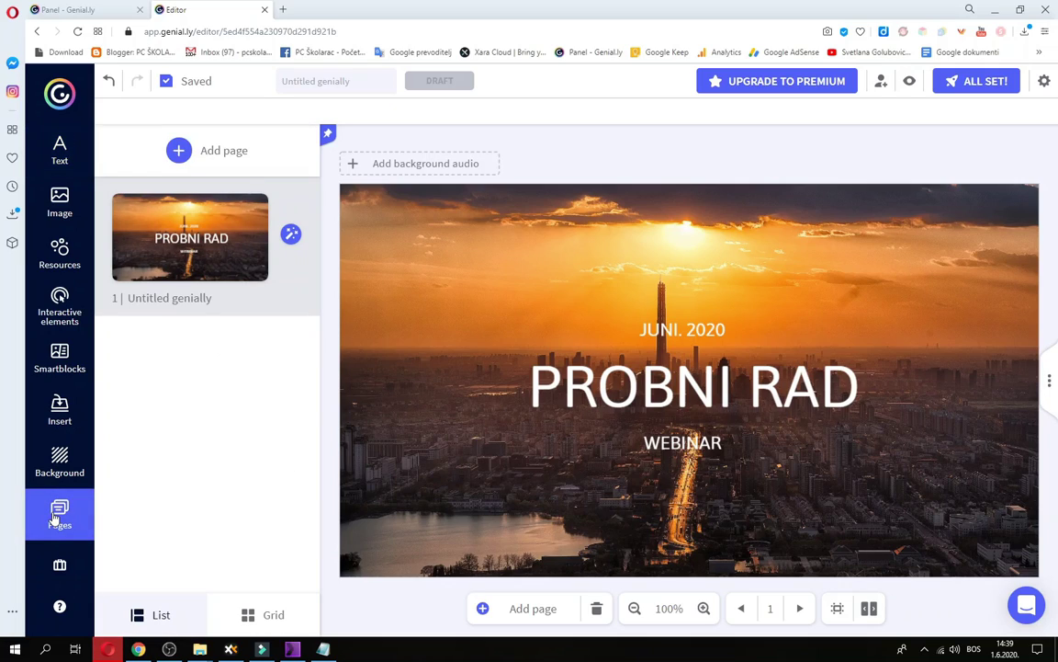
{"action": "mouse_move", "coordinate": [143, 204]}
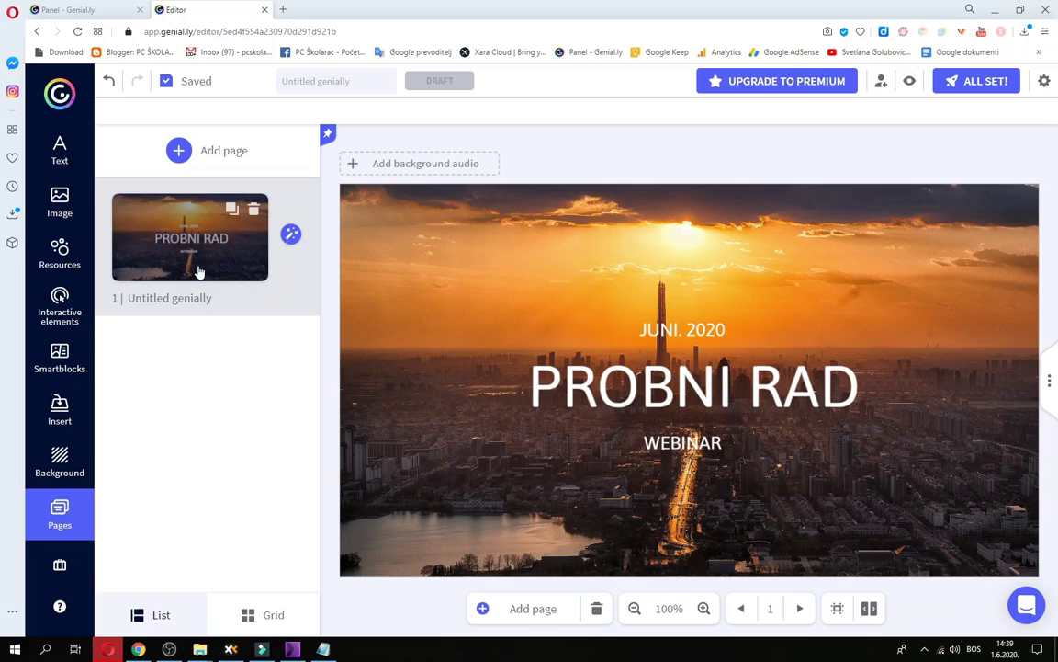
{"action": "left_click", "coordinate": [179, 151]}
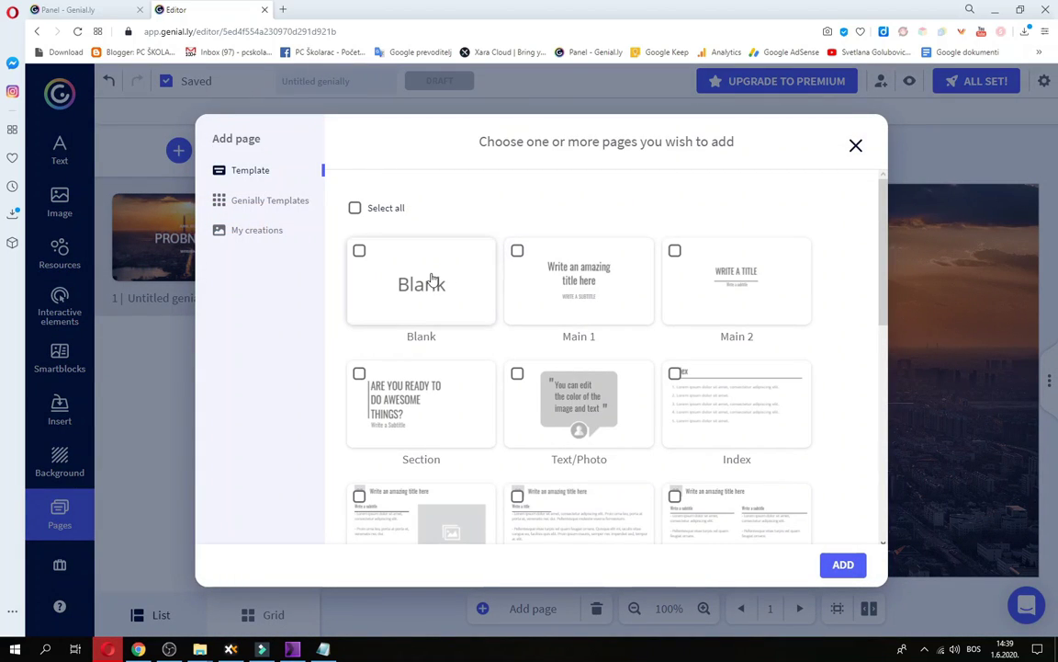
{"action": "left_click", "coordinate": [431, 282]}
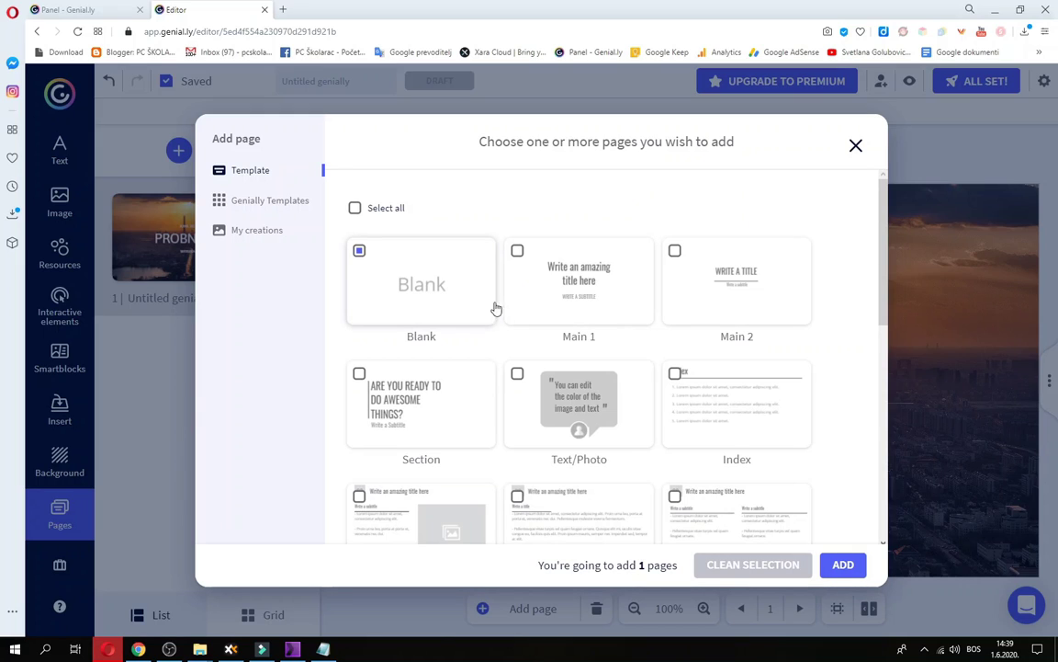
{"action": "scroll", "coordinate": [768, 313], "scroll_direction": "down", "scroll_amount": 1}
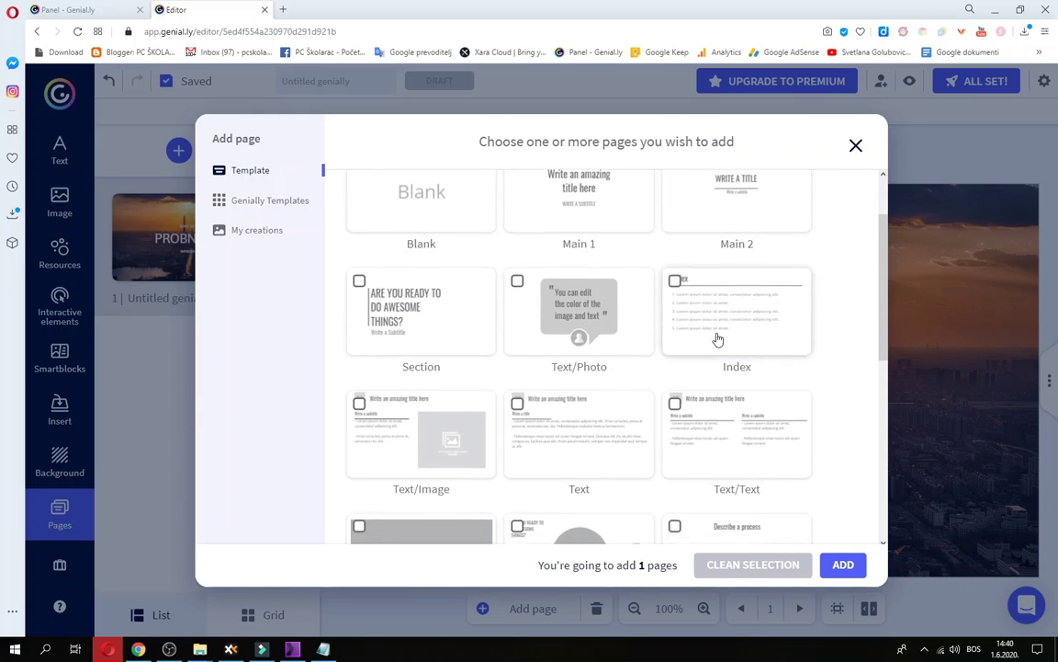
{"action": "scroll", "coordinate": [626, 347], "scroll_direction": "down", "scroll_amount": 2}
{"action": "scroll", "coordinate": [623, 407], "scroll_direction": "down", "scroll_amount": 1}
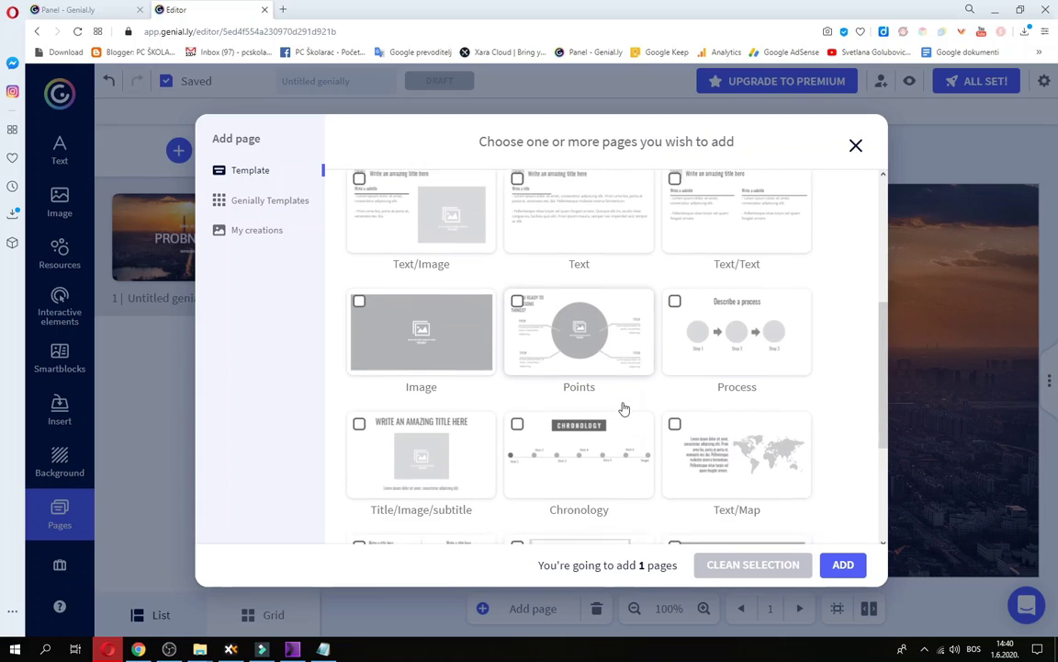
{"action": "scroll", "coordinate": [472, 348], "scroll_direction": "down", "scroll_amount": 1}
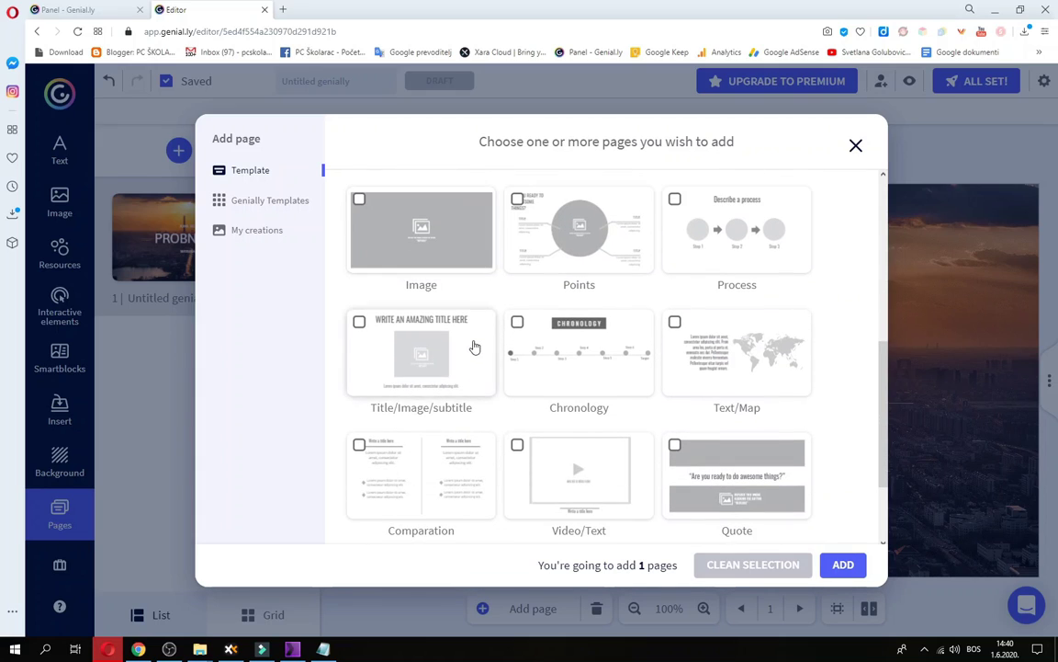
{"action": "scroll", "coordinate": [472, 348], "scroll_direction": "up", "scroll_amount": 5}
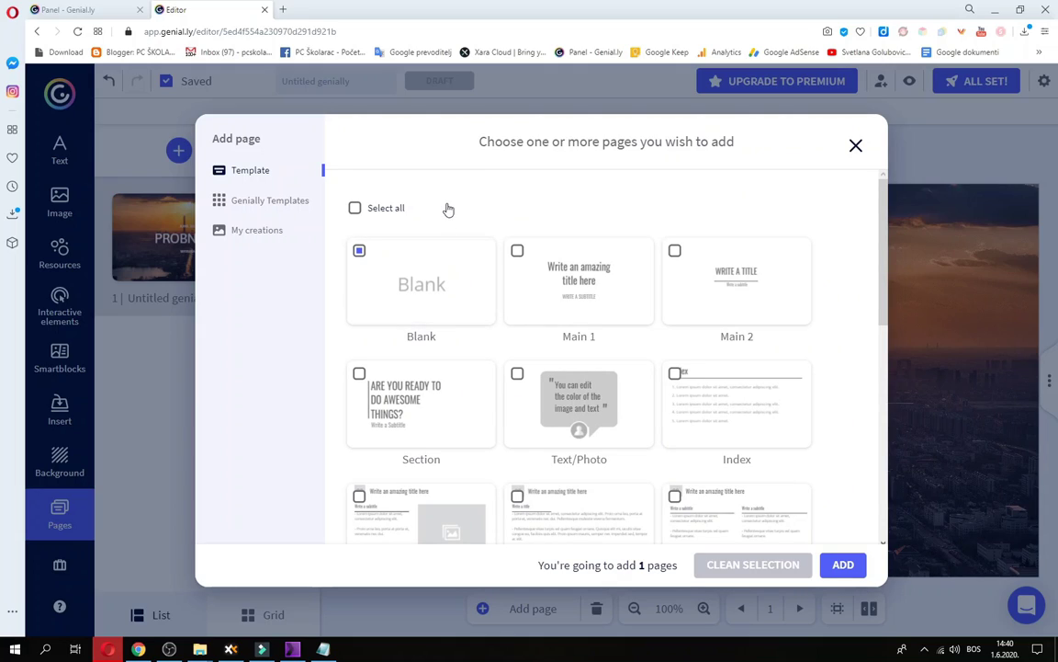
{"action": "left_click", "coordinate": [844, 564]}
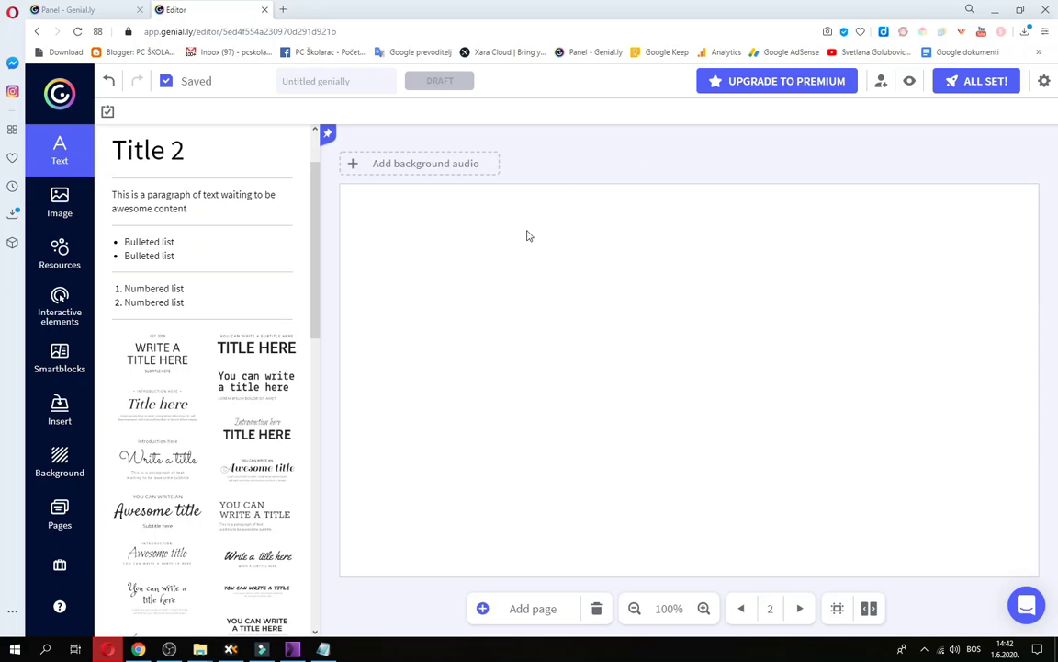
- Insert the hand-holding-phone cutout on page 2 and place it left of center against the page's lower edge, at about (217, 69)
{"action": "left_click", "coordinate": [55, 207]}
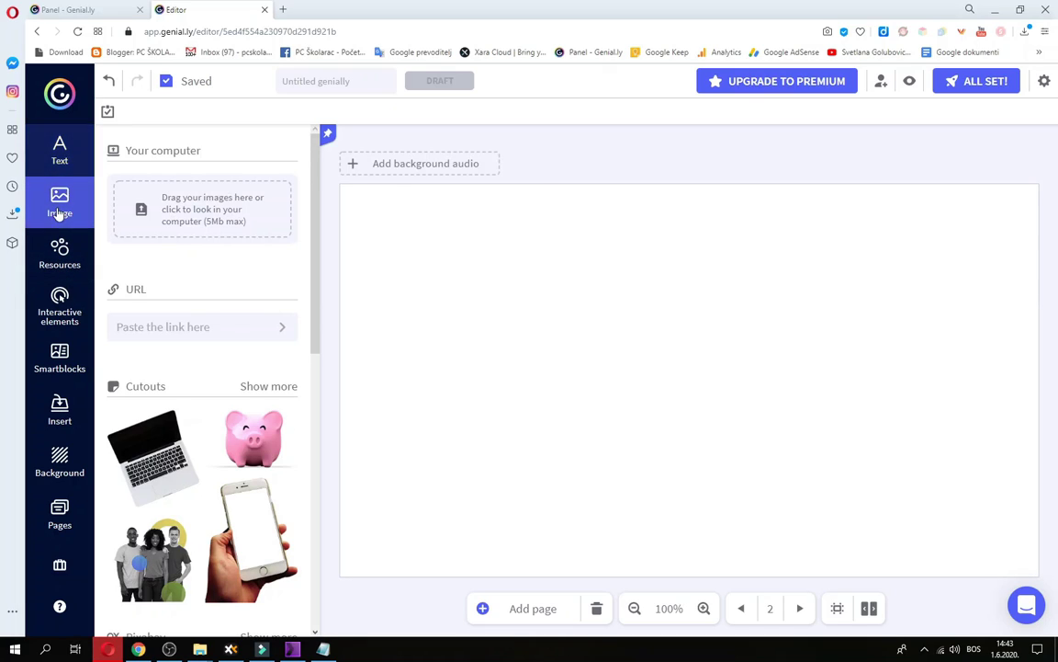
{"action": "left_click", "coordinate": [247, 553]}
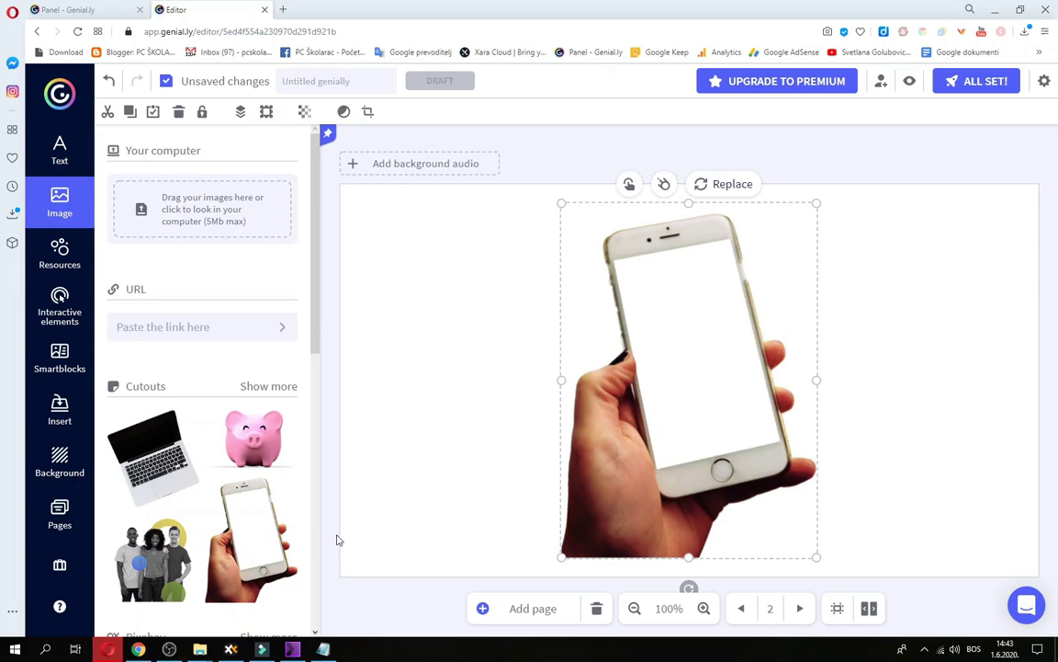
{"action": "left_click_drag", "start_coordinate": [602, 480], "coordinate": [506, 499]}
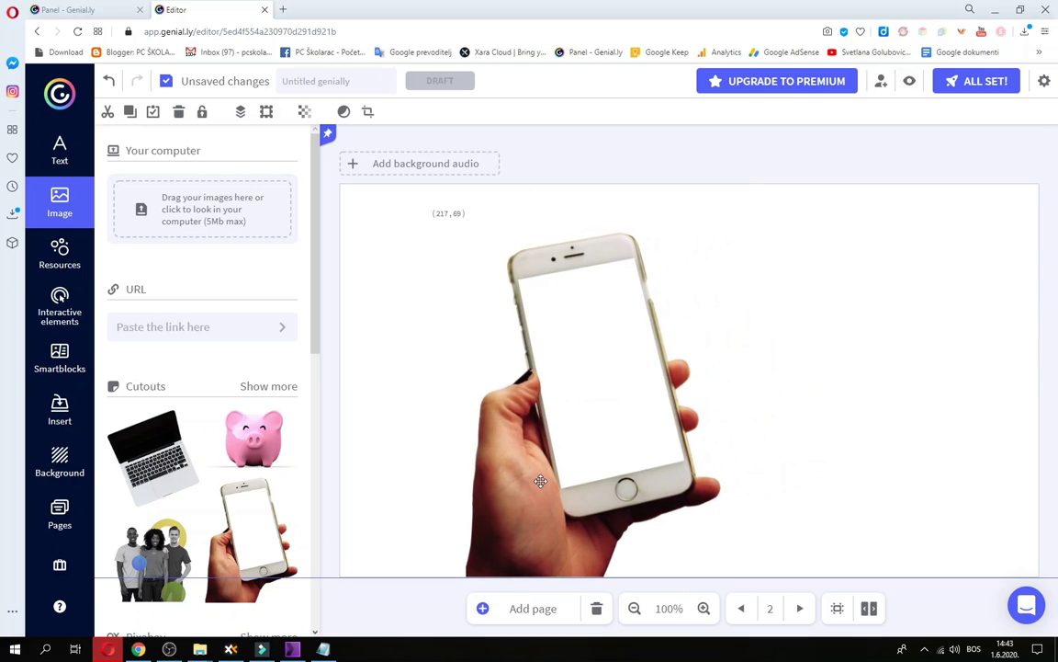
{"action": "left_click", "coordinate": [864, 161]}
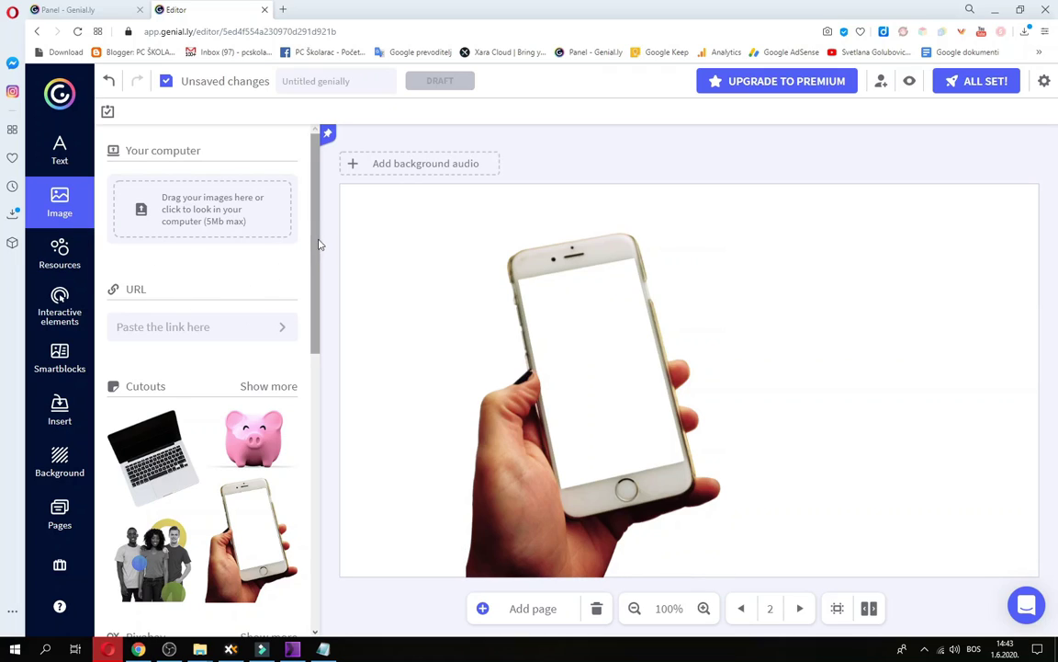
- Look through the image sources: computer upload, URL, Cutouts, Pixabay and Giphy
{"action": "scroll", "coordinate": [314, 250], "scroll_direction": "down", "scroll_amount": 2}
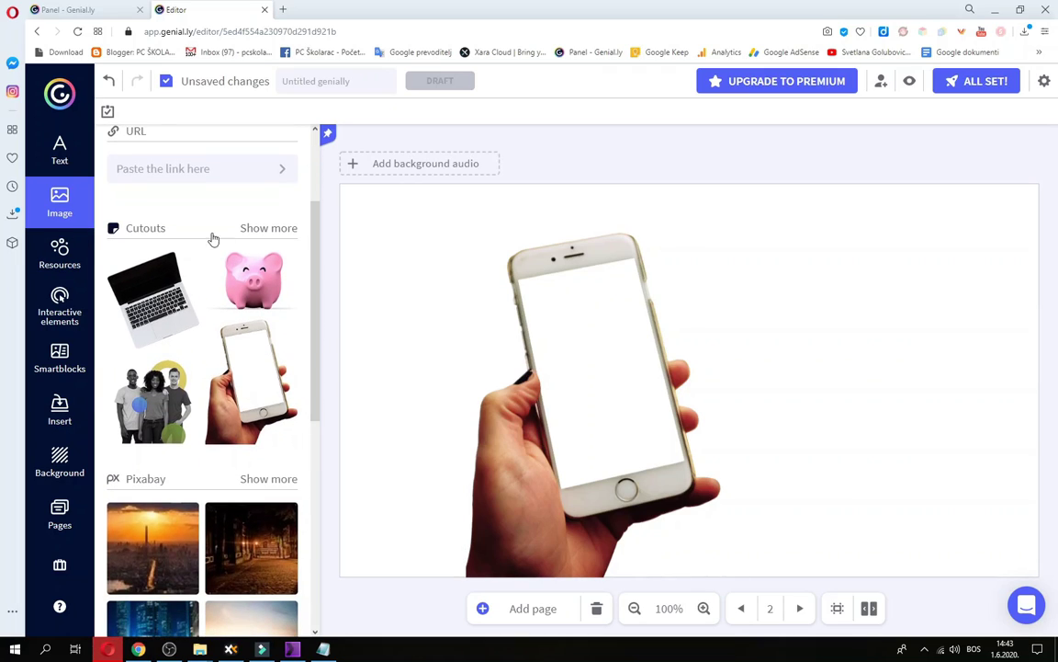
{"action": "scroll", "coordinate": [281, 242], "scroll_direction": "up", "scroll_amount": 2}
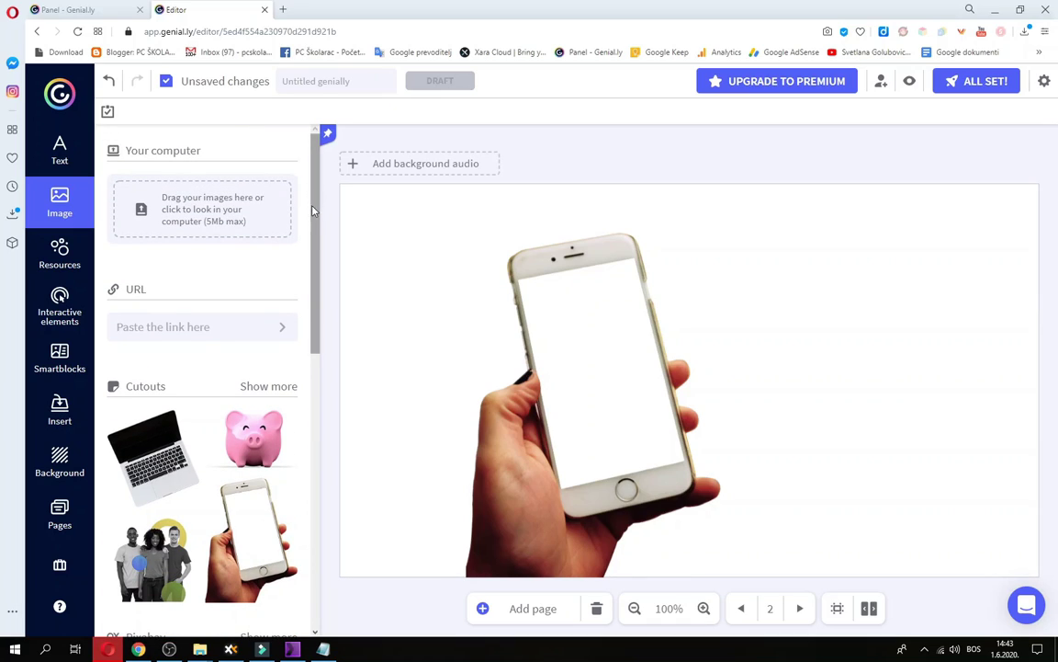
{"action": "scroll", "coordinate": [313, 210], "scroll_direction": "down", "scroll_amount": 1}
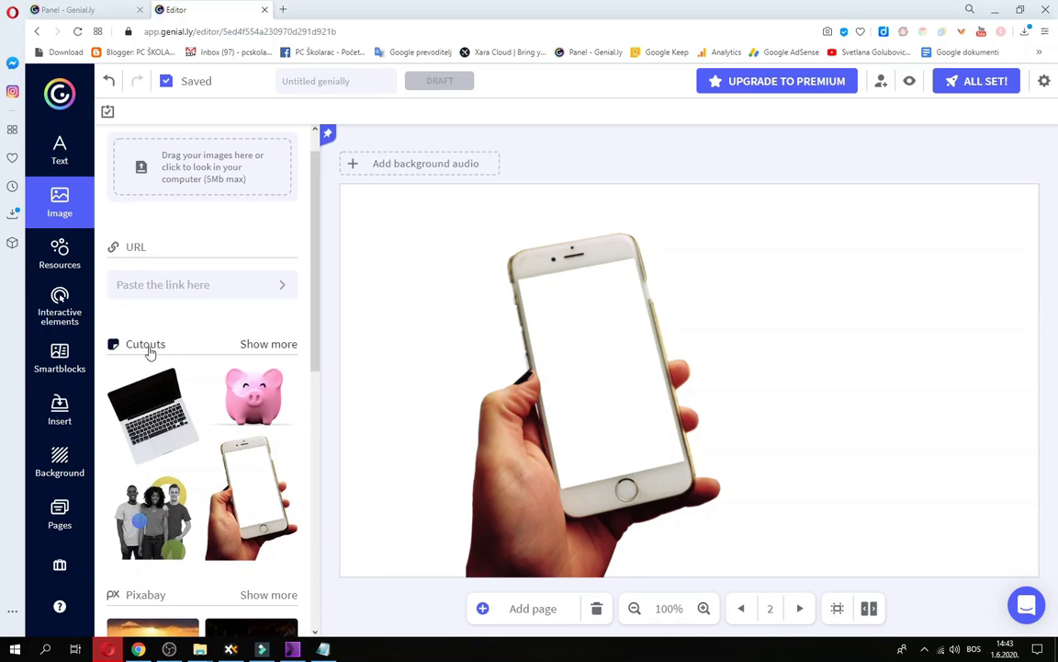
{"action": "scroll", "coordinate": [308, 367], "scroll_direction": "down", "scroll_amount": 1}
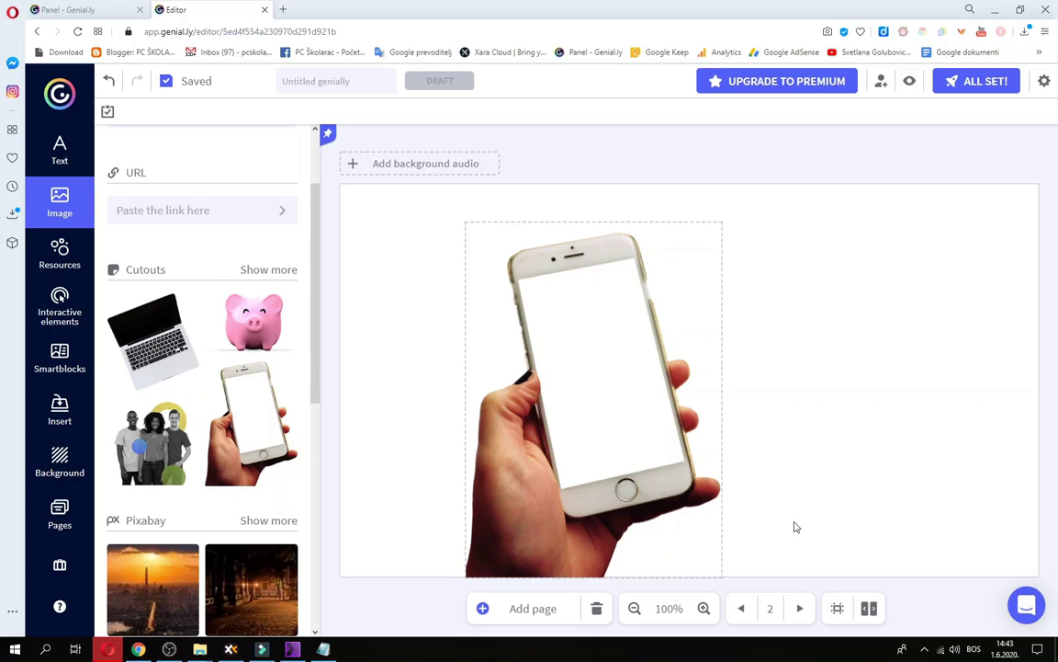
{"action": "scroll", "coordinate": [313, 493], "scroll_direction": "down", "scroll_amount": 3}
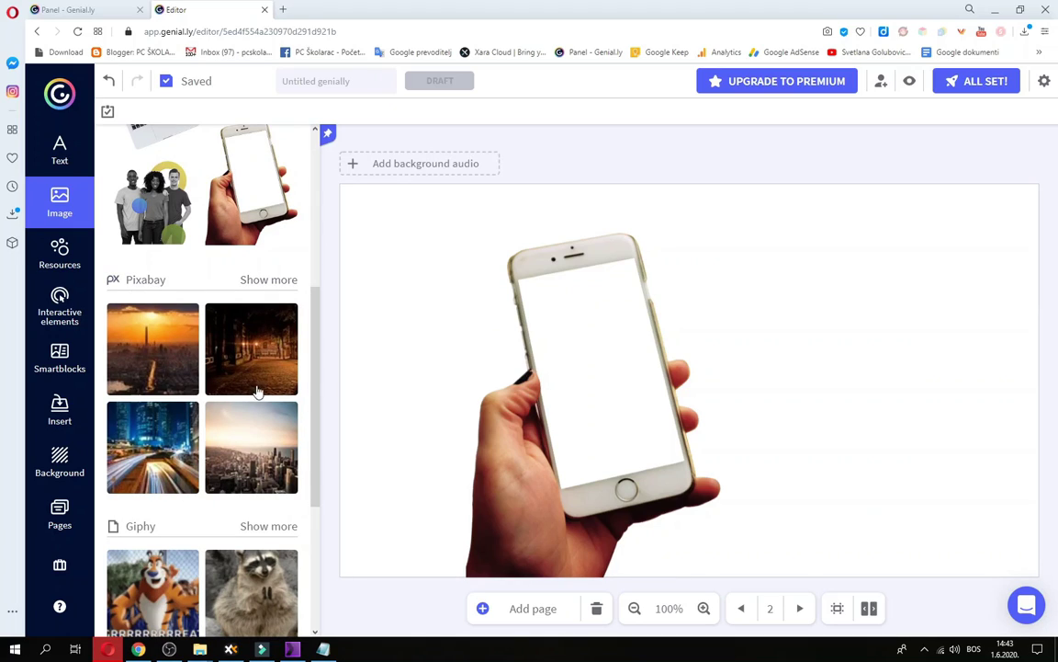
{"action": "scroll", "coordinate": [276, 479], "scroll_direction": "down", "scroll_amount": 2}
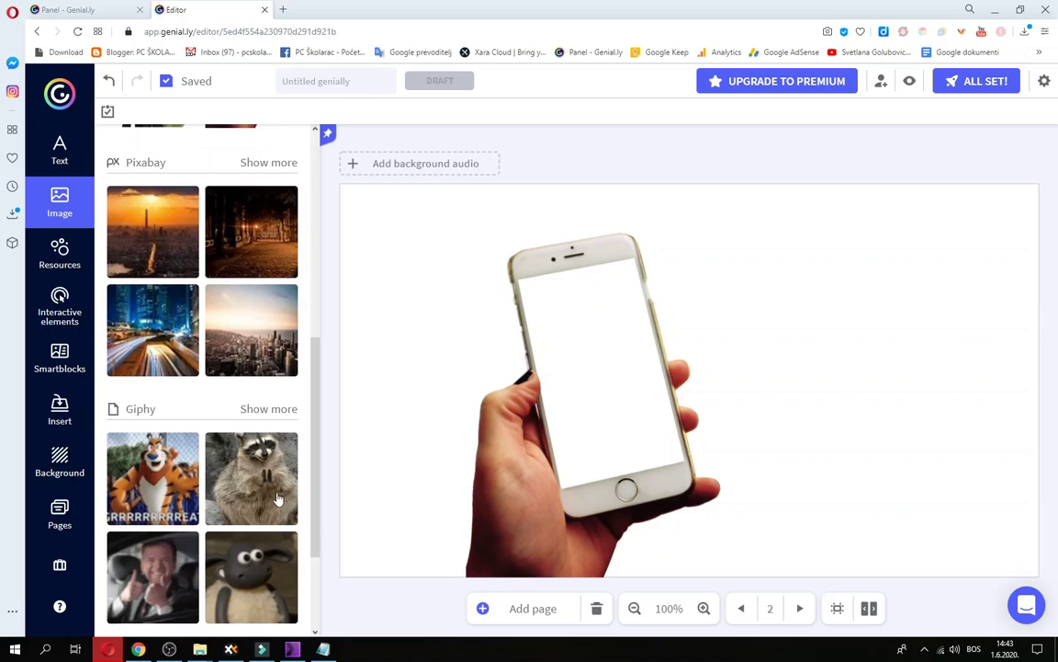
{"action": "left_click_drag", "start_coordinate": [314, 489], "coordinate": [317, 435]}
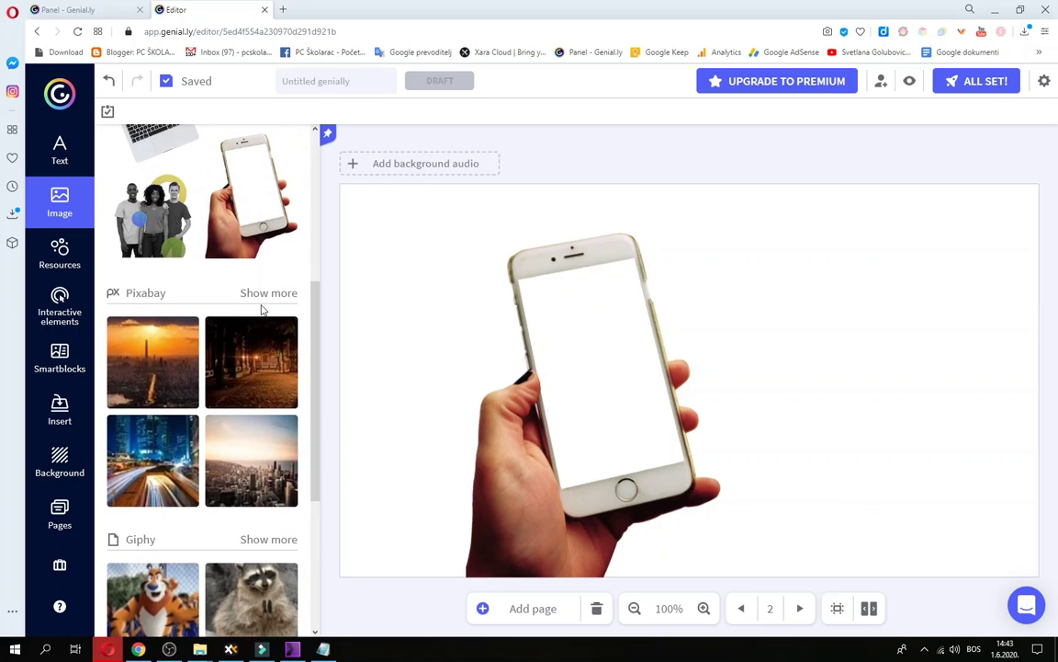
{"action": "left_click_drag", "start_coordinate": [315, 302], "coordinate": [315, 243]}
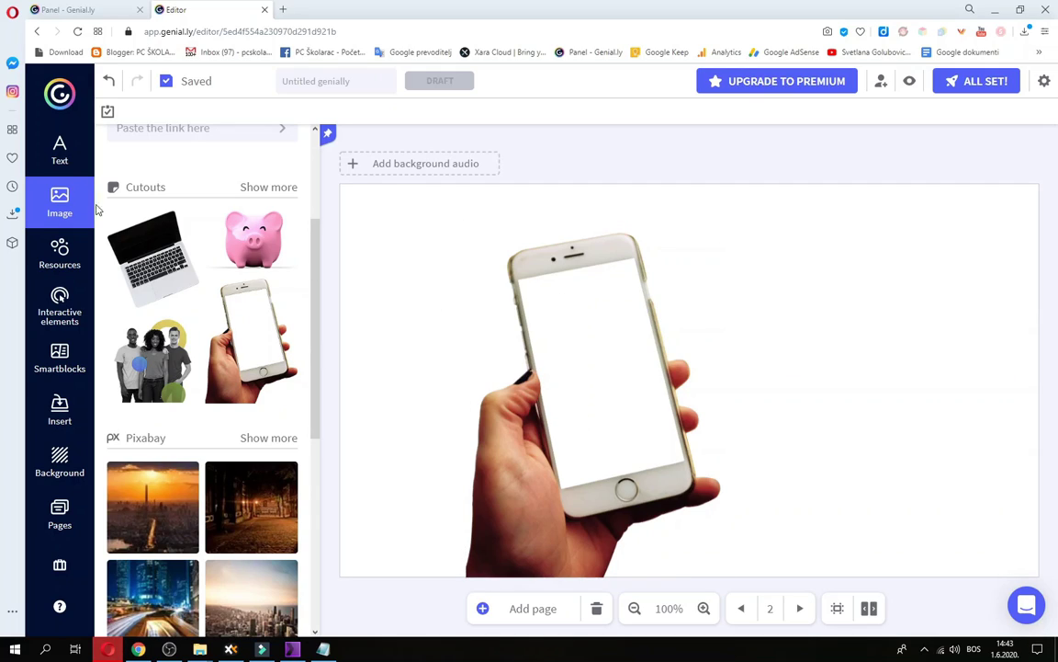
- Add a paragraph text reading "Pozdrav svima" and place it near the upper edge of the phone's screen
{"action": "left_click", "coordinate": [61, 152]}
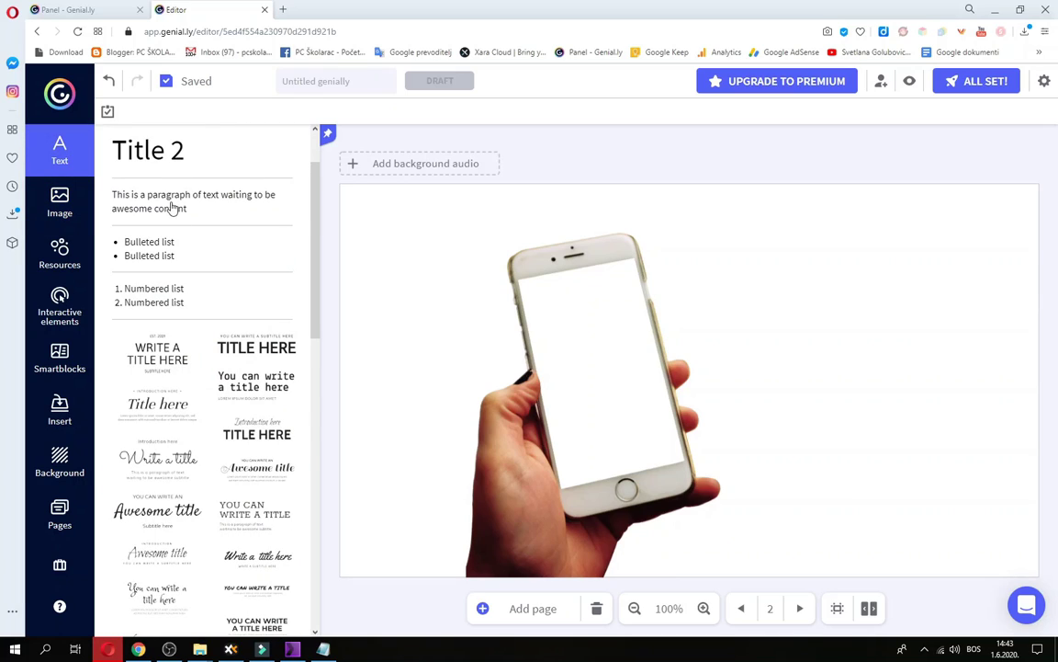
{"action": "left_click", "coordinate": [173, 206]}
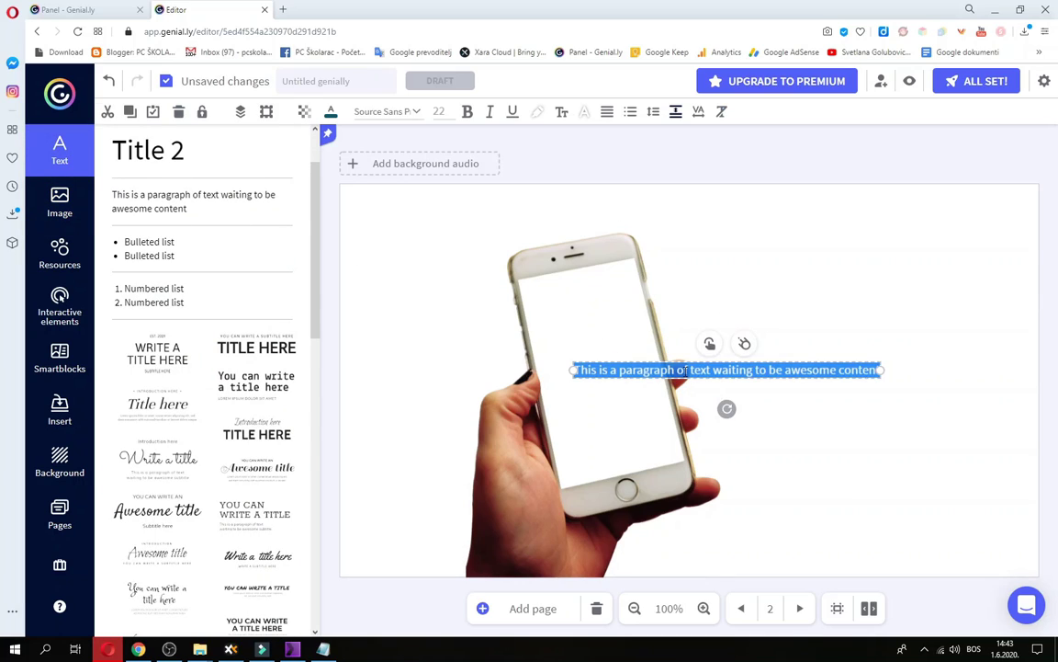
{"action": "type", "text": "Pozdrav svim"}
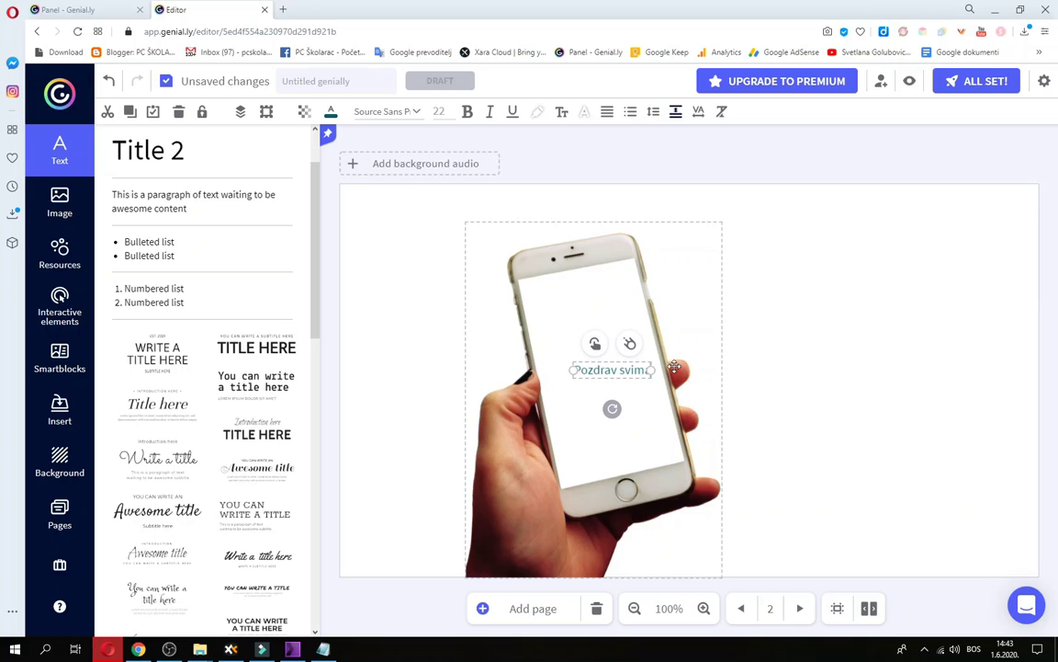
{"action": "left_click_drag", "start_coordinate": [626, 366], "coordinate": [594, 292]}
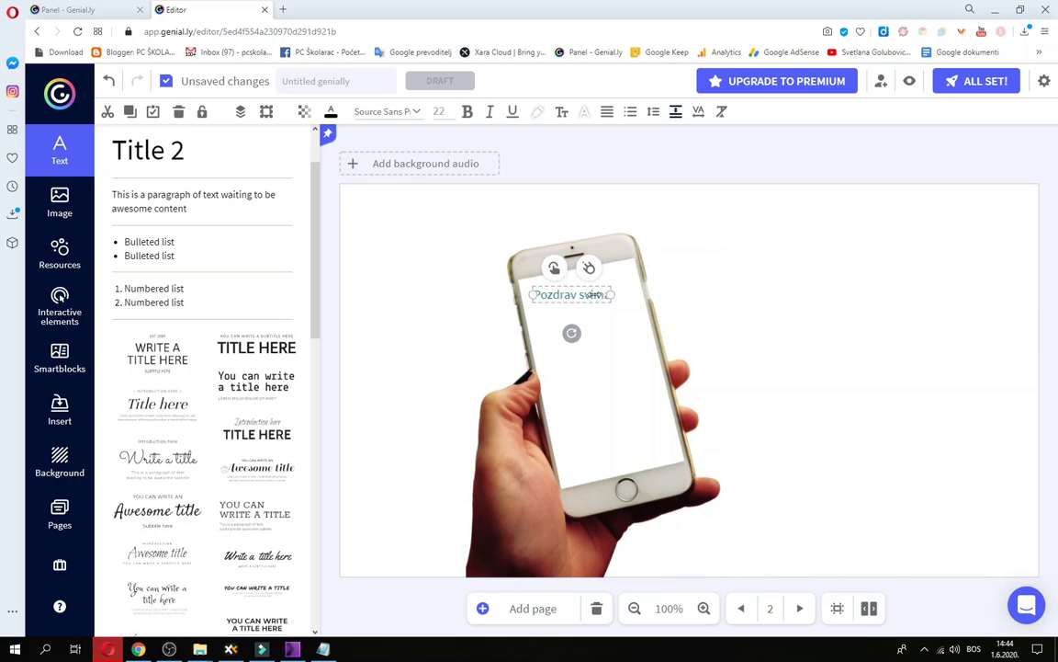
- Rotate the "Pozdrav svima" text slightly counterclockwise to match the tilt of the phone
{"action": "left_click_drag", "start_coordinate": [569, 333], "coordinate": [577, 333]}
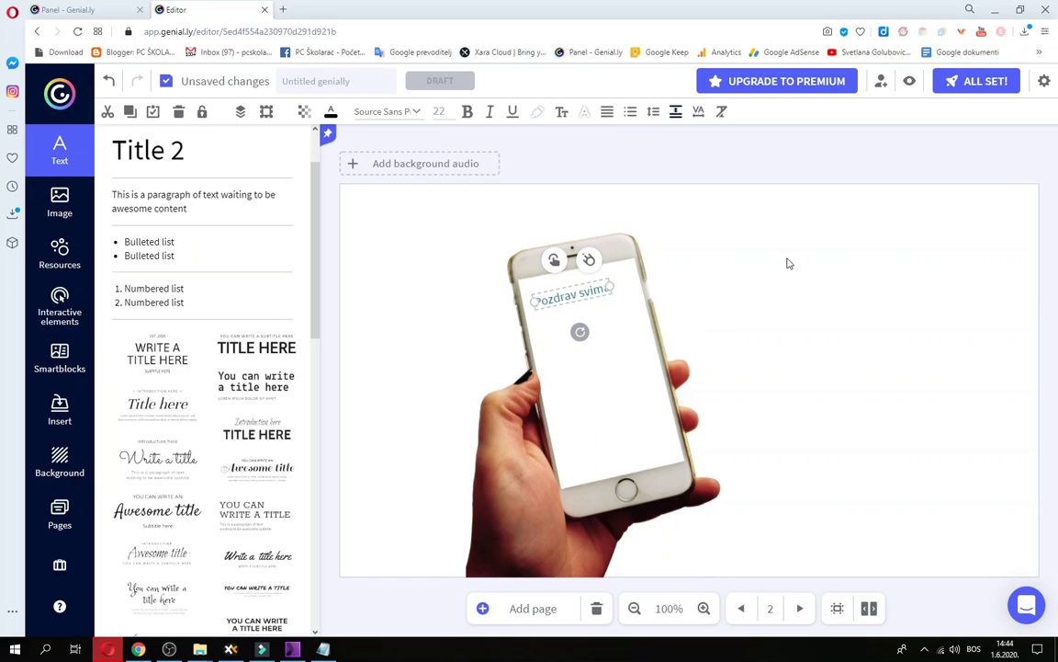
{"action": "left_click", "coordinate": [786, 265]}
{"action": "left_click", "coordinate": [578, 294]}
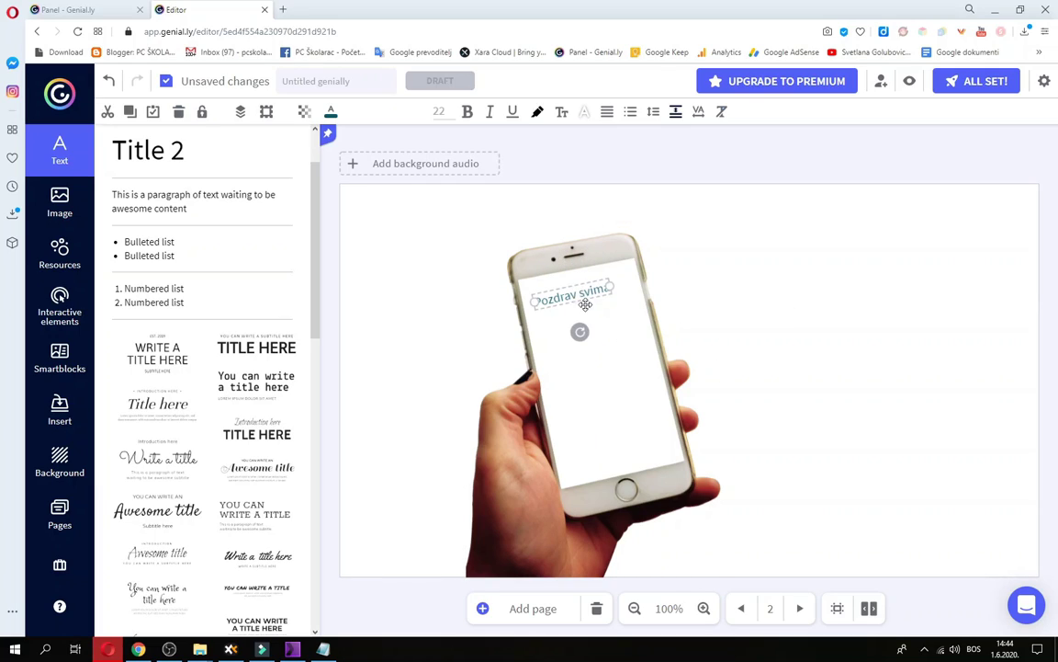
{"action": "left_click_drag", "start_coordinate": [579, 331], "coordinate": [582, 337]}
{"action": "left_click", "coordinate": [773, 363]}
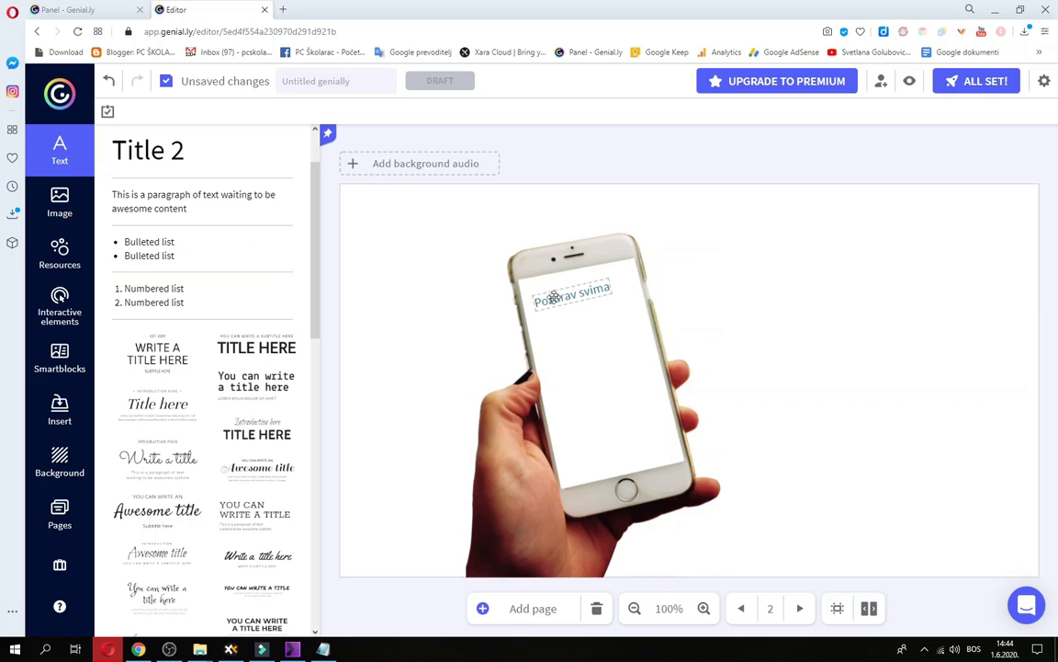
{"action": "left_click", "coordinate": [554, 297]}
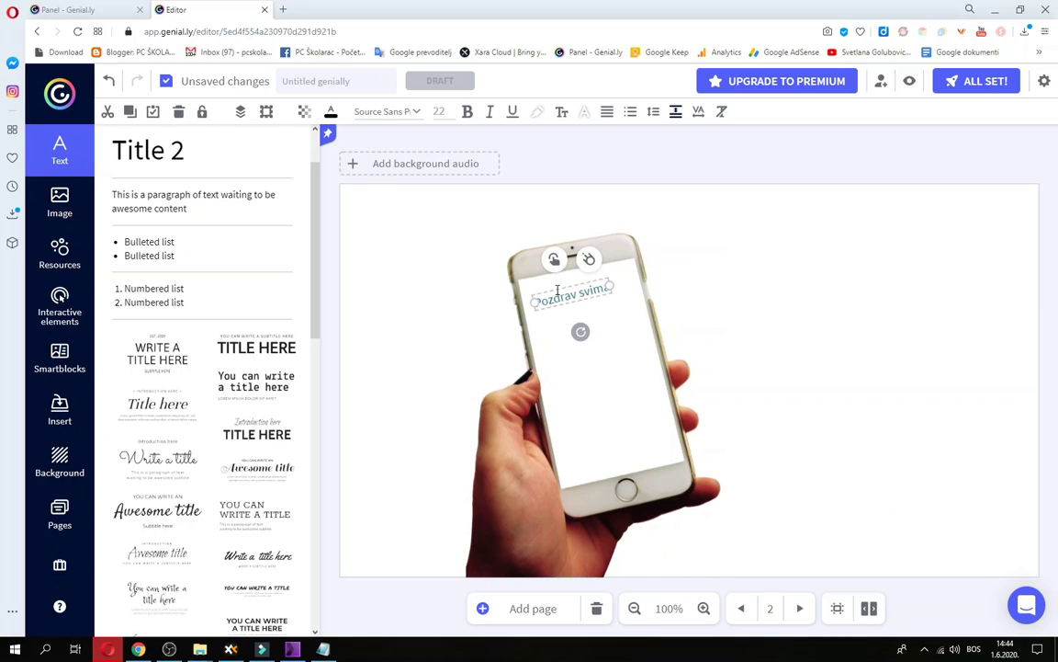
{"action": "left_click", "coordinate": [557, 298]}
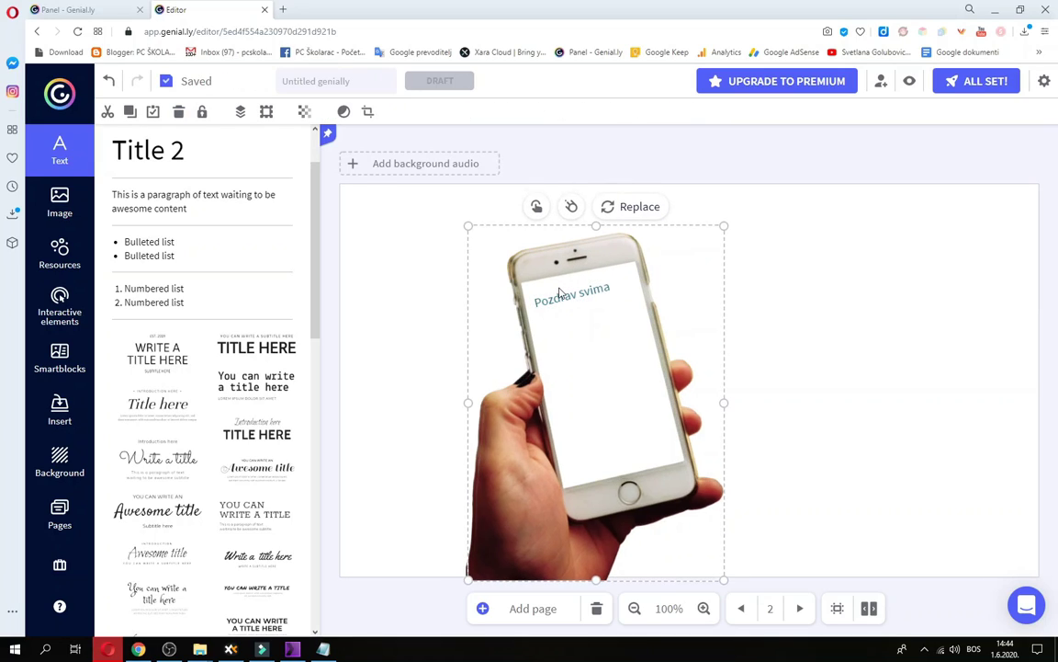
{"action": "left_click", "coordinate": [108, 81]}
- Duplicate the tilted "Pozdrav svima" text and place the copy directly below the original on the phone's screen
{"action": "left_click", "coordinate": [566, 293]}
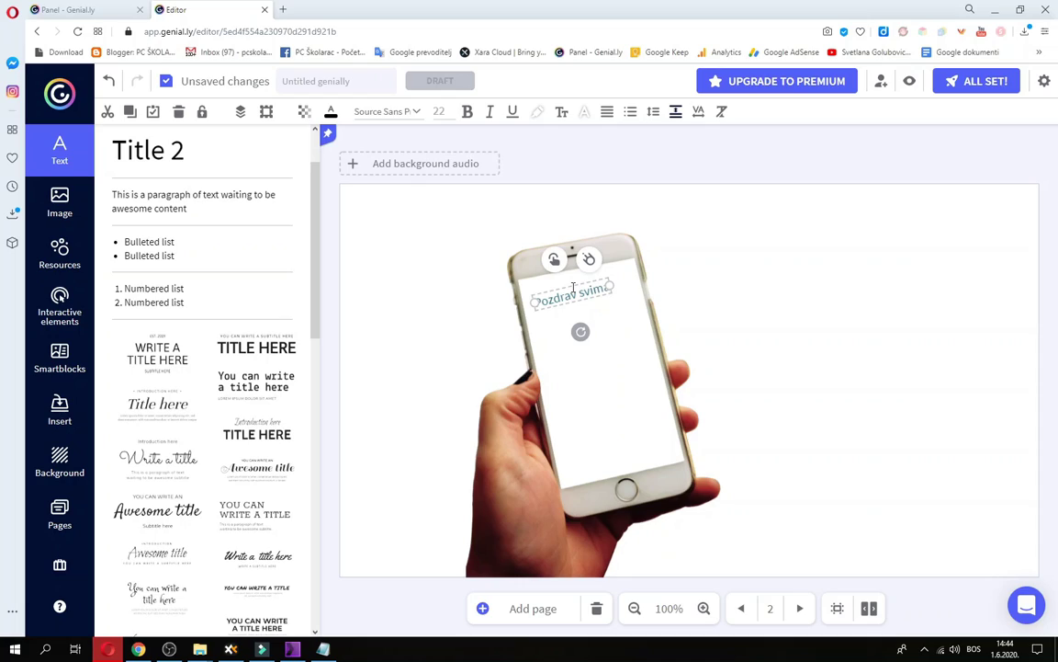
{"action": "key", "text": "ctrl+v"}
{"action": "left_click_drag", "start_coordinate": [562, 293], "coordinate": [572, 320]}
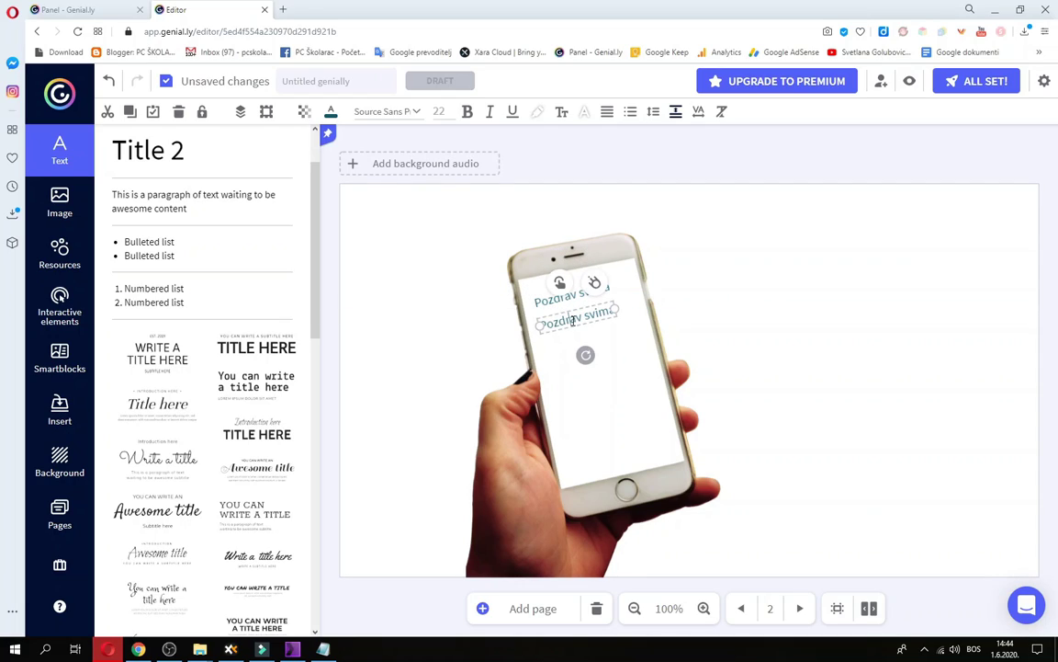
- Replace the duplicated text with "Ovo je pokazni materijal!"
{"action": "double_click", "coordinate": [572, 320]}
{"action": "type", "text": "Do"}
{"action": "type", "text": "o je pokazni"}
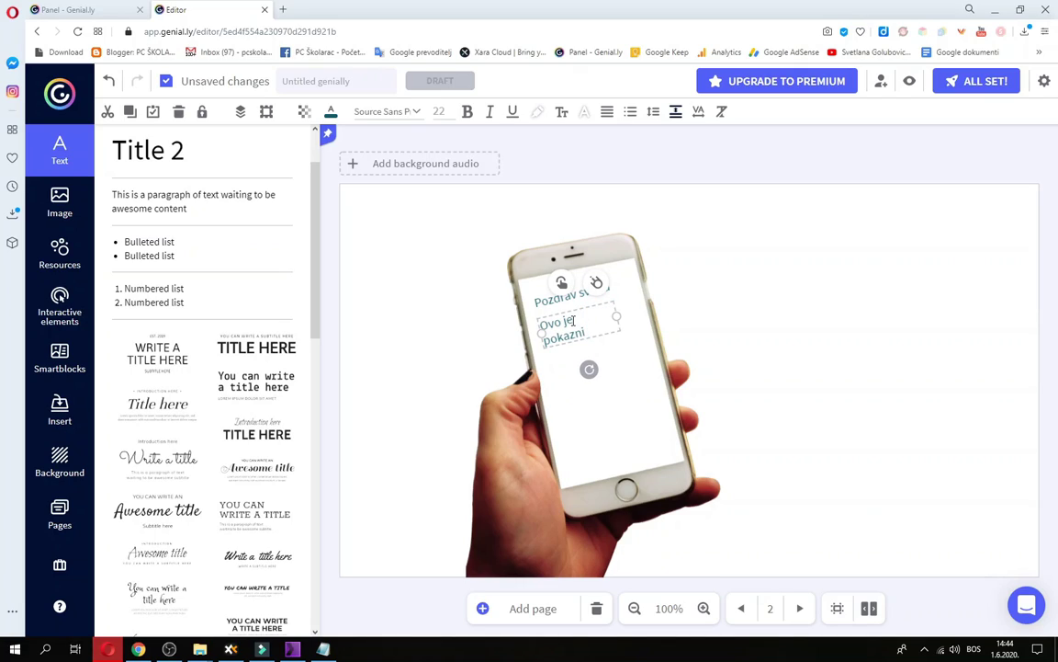
{"action": "type", "text": " materijal"}
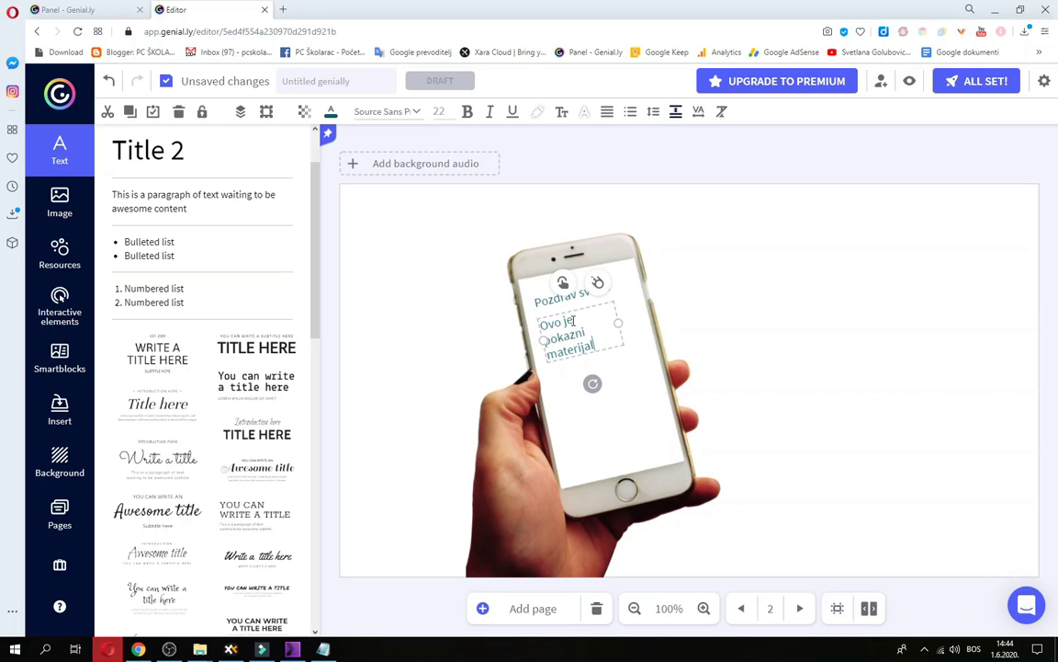
{"action": "type", "text": "!"}
{"action": "left_click", "coordinate": [798, 320]}
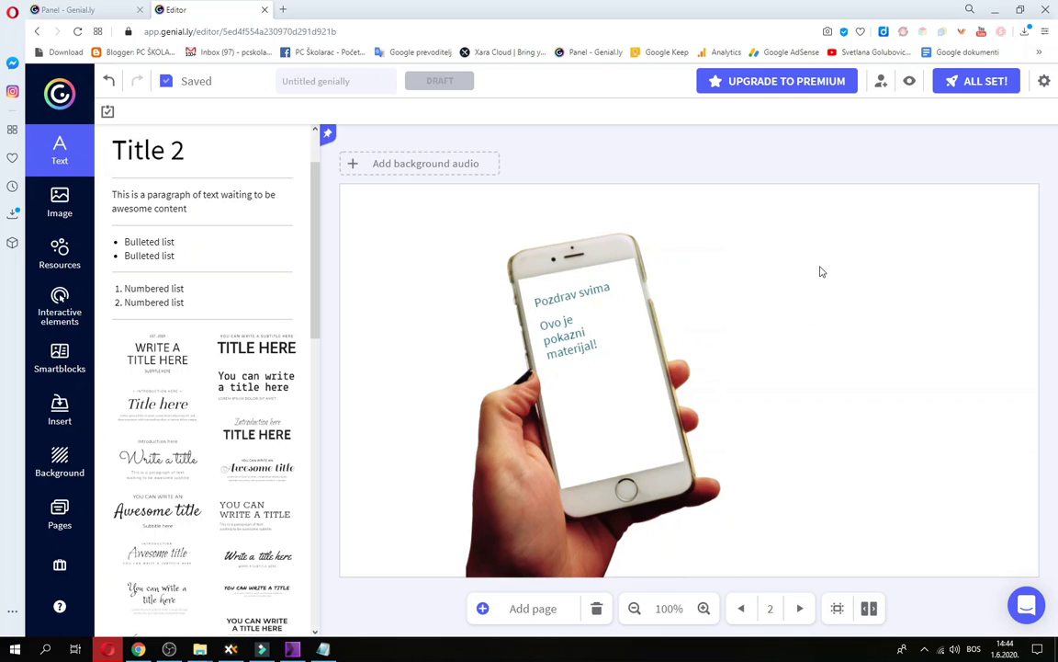
- Give the hand-held phone image a Fade In entrance animation with the direction set to Up
{"action": "left_click", "coordinate": [643, 235]}
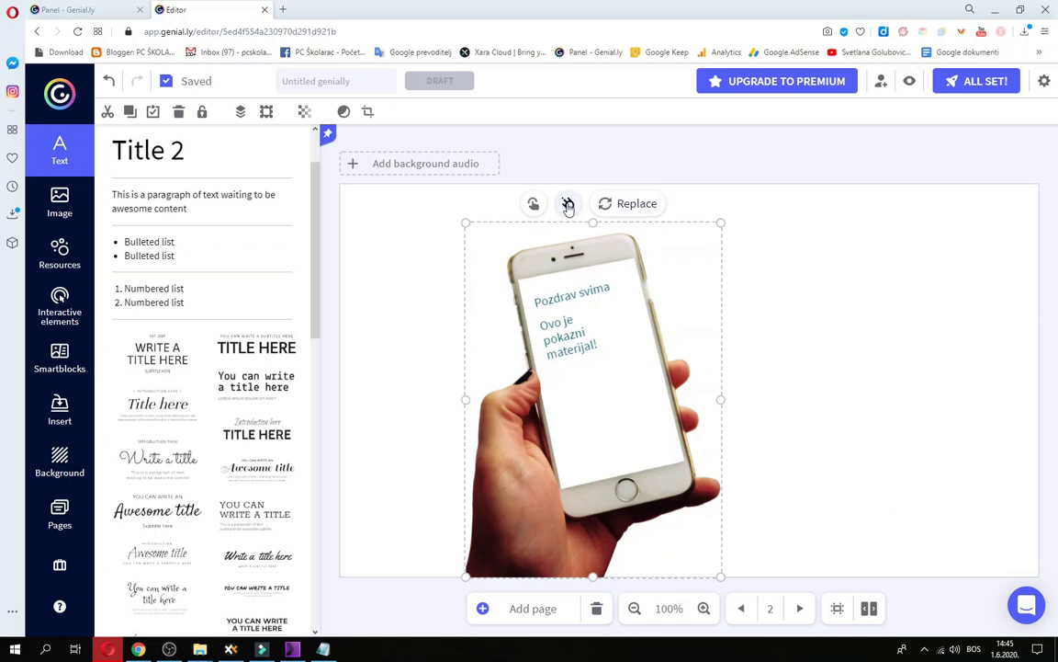
{"action": "left_click", "coordinate": [568, 206]}
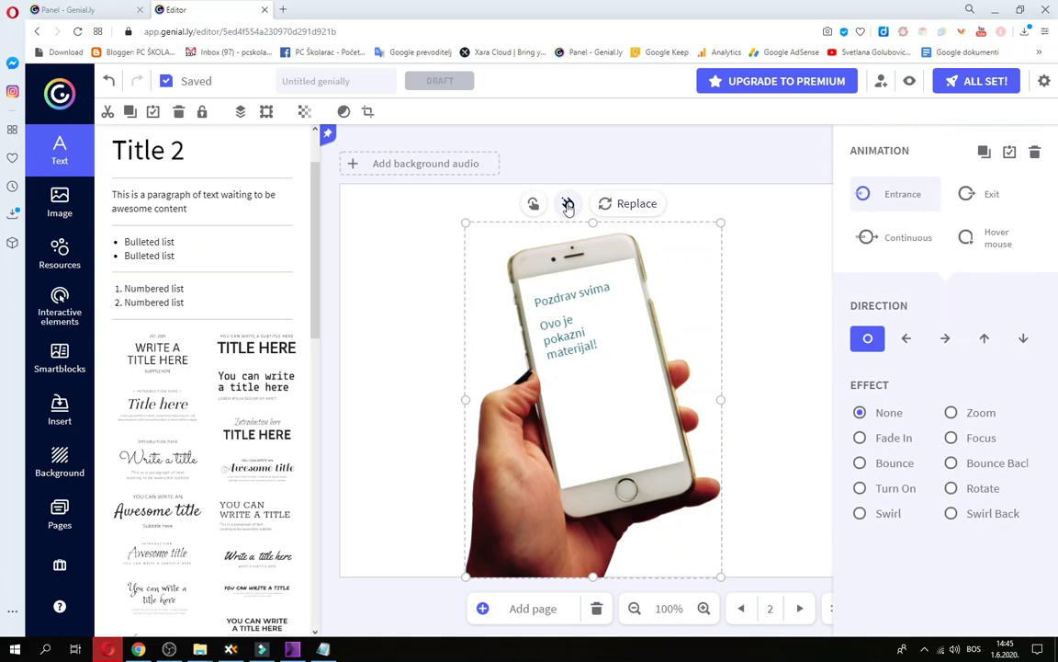
{"action": "left_click", "coordinate": [983, 340]}
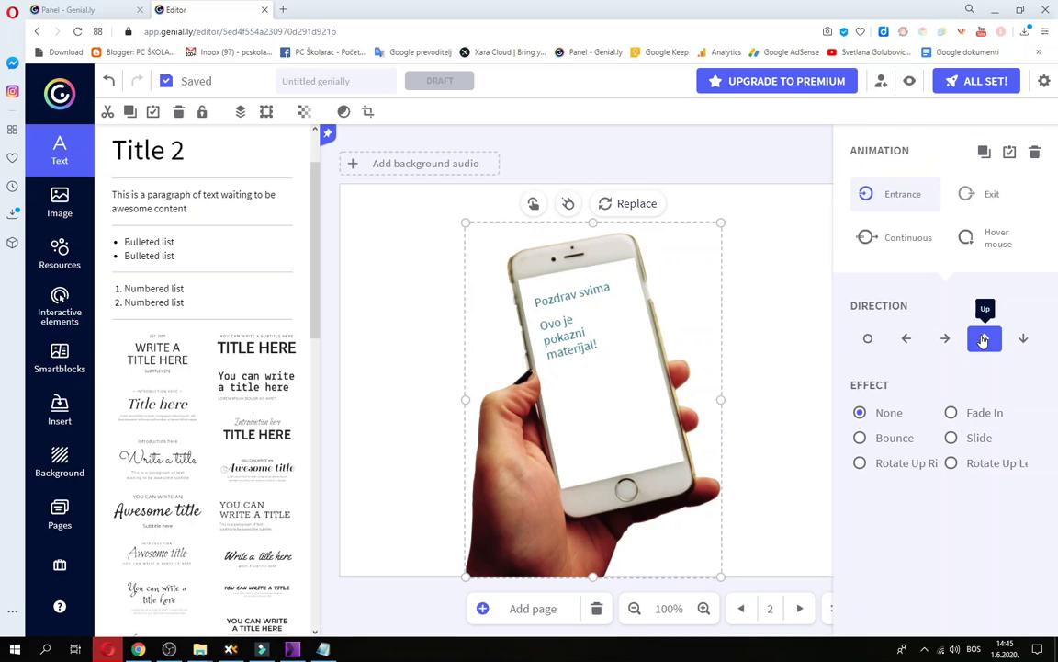
{"action": "left_click", "coordinate": [952, 414]}
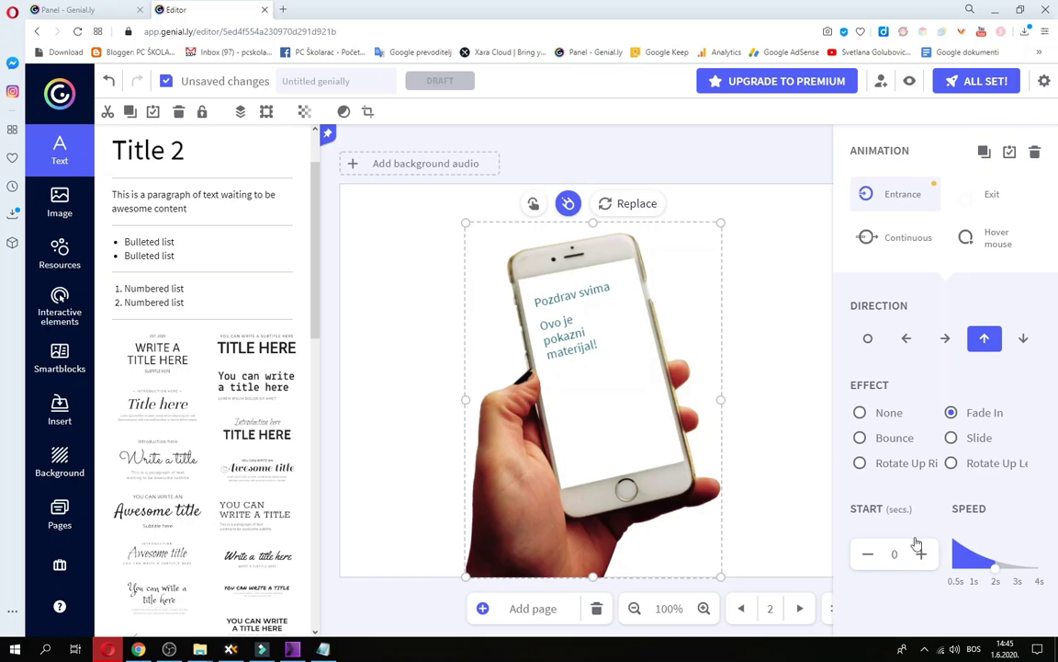
- Apply a Zoom entrance animation to the "Pozdrav svima" text on the phone's screen
{"action": "left_click", "coordinate": [557, 294]}
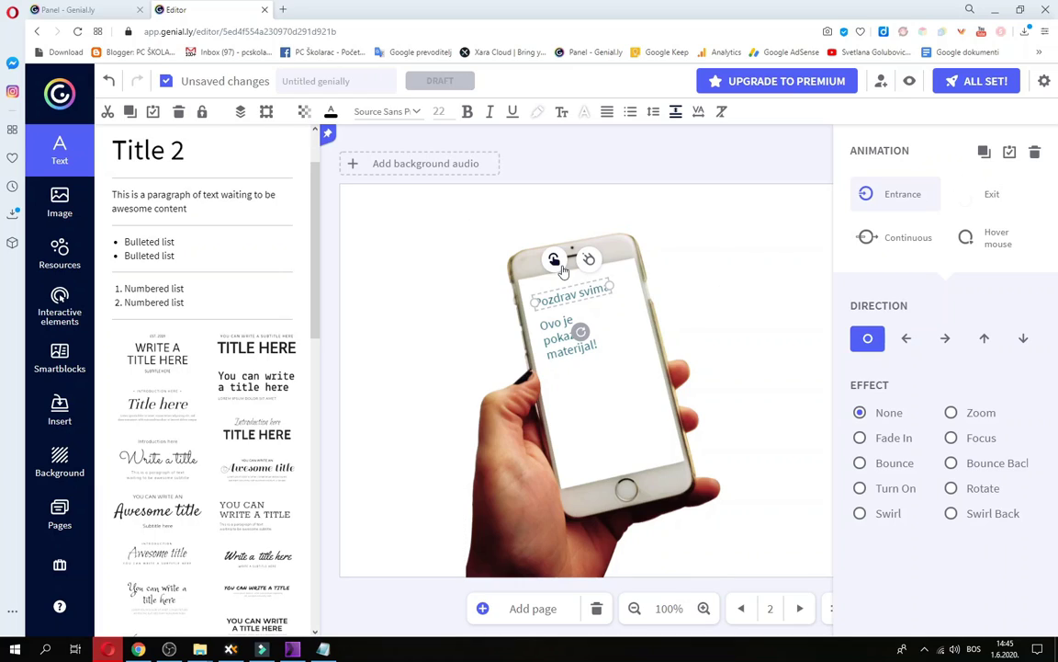
{"action": "left_click", "coordinate": [589, 261]}
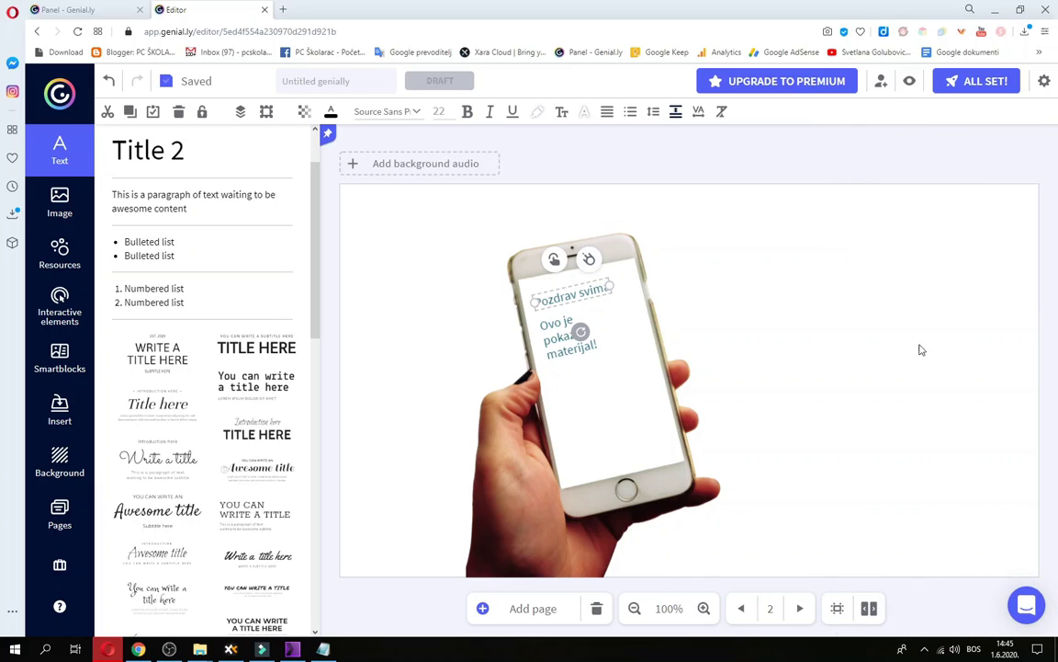
{"action": "left_click", "coordinate": [589, 259]}
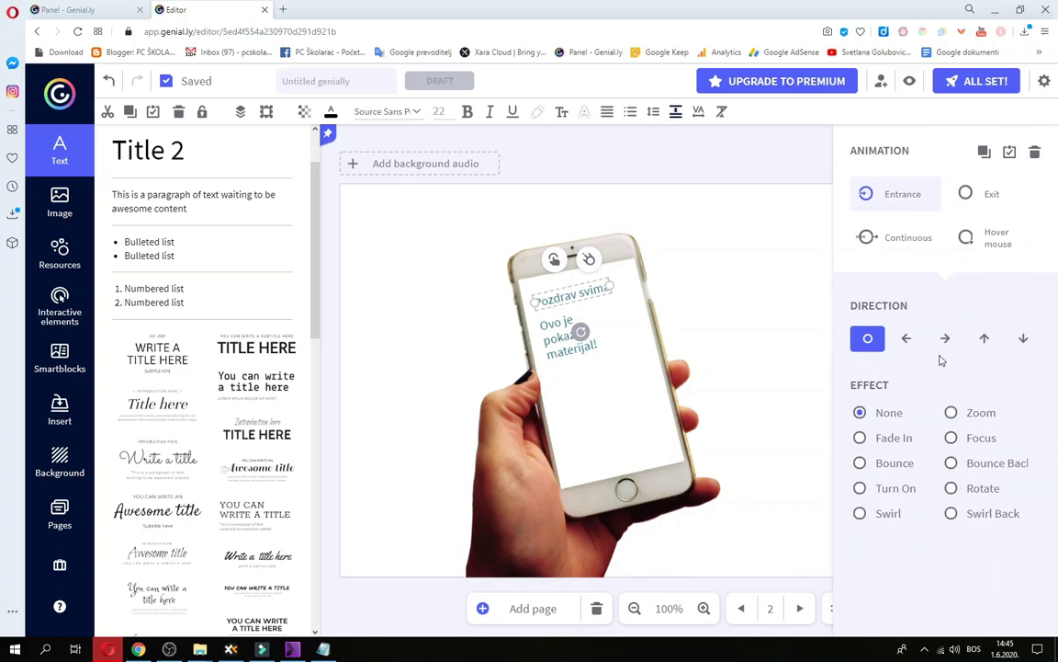
{"action": "left_click", "coordinate": [952, 413]}
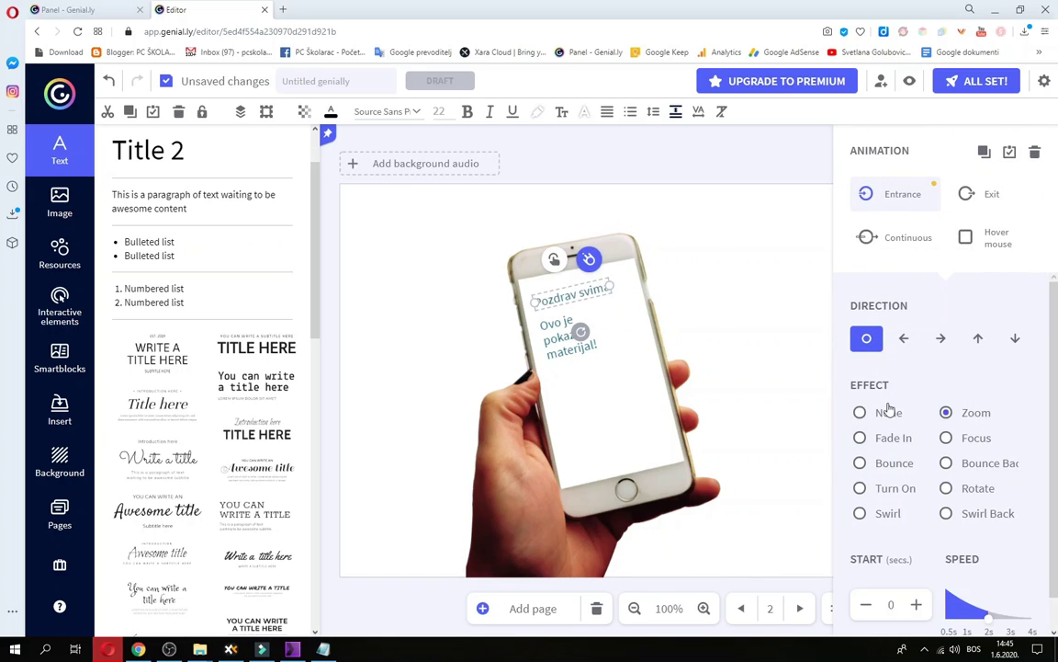
- Apply a Zoom entrance animation to the "Ovo je pokazni materijal!" text
{"action": "left_click", "coordinate": [555, 314]}
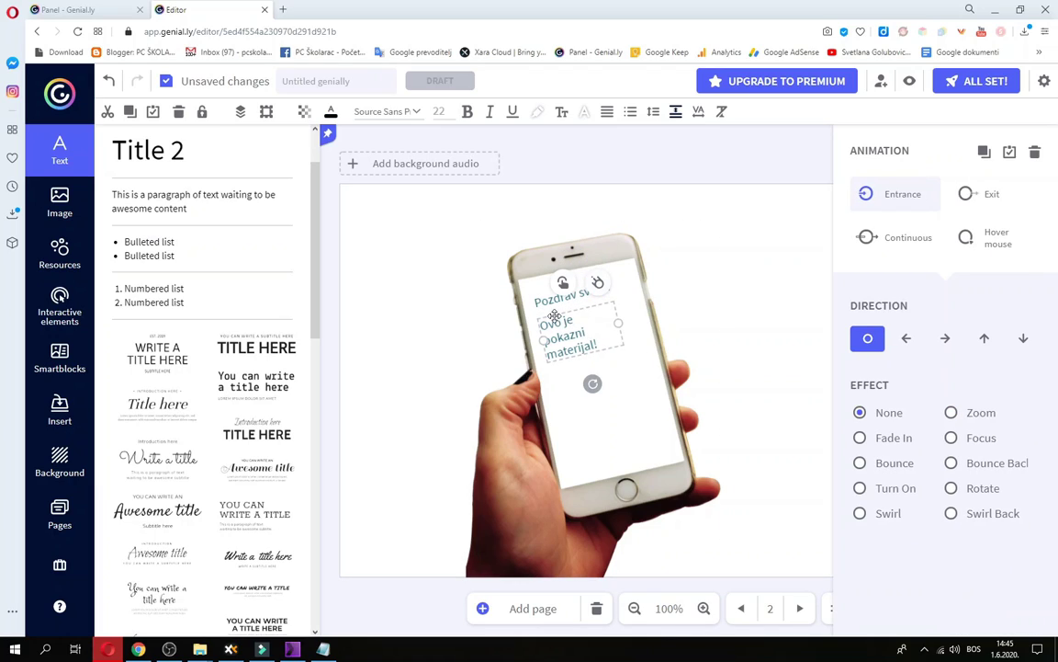
{"action": "left_click", "coordinate": [599, 284]}
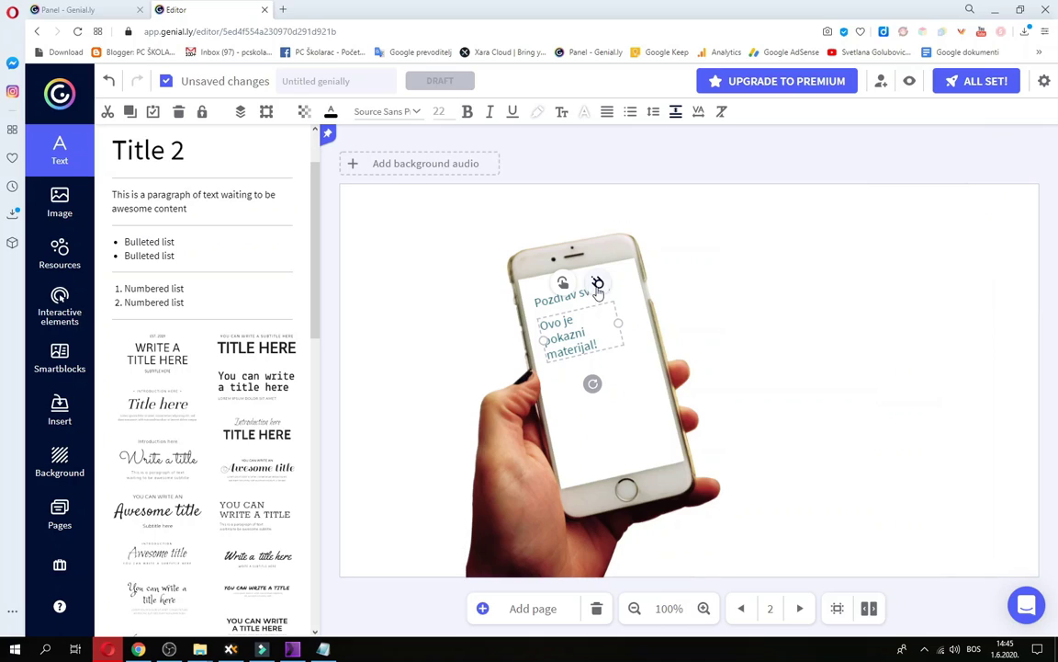
{"action": "left_click", "coordinate": [599, 284]}
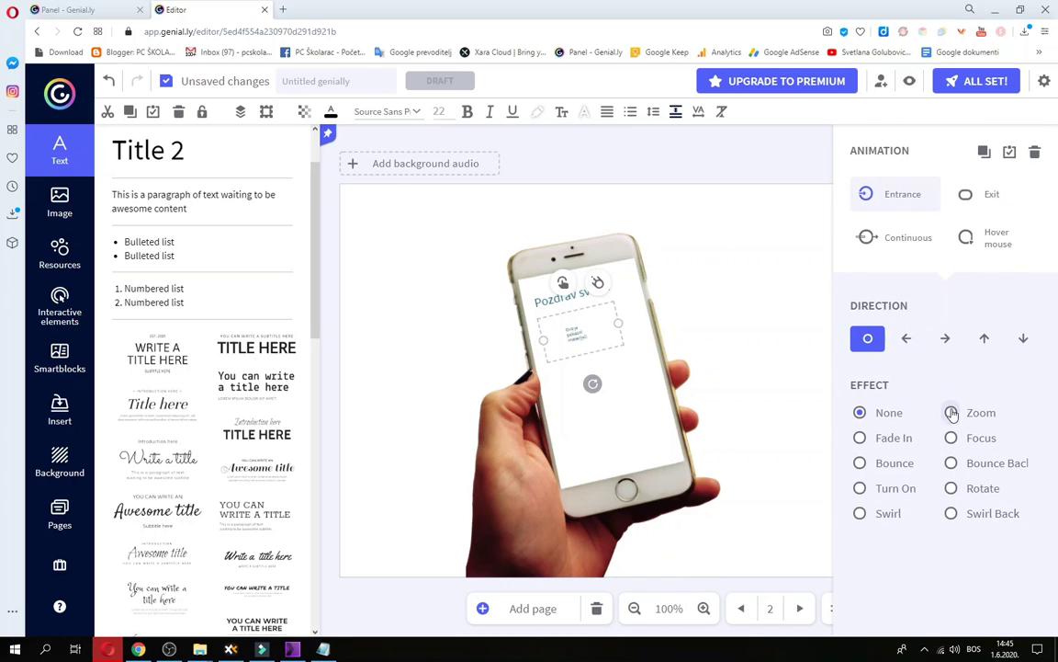
{"action": "left_click", "coordinate": [951, 413]}
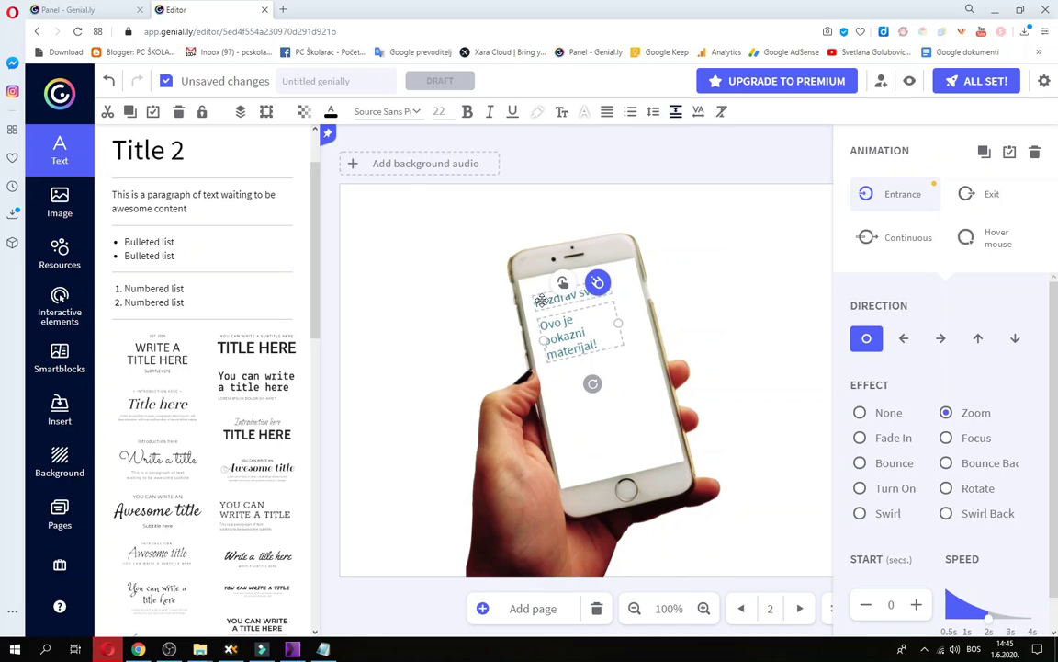
- Set the entrance animation of the "Ovo je pokazni materijal!" text to start at 0.8 seconds
{"action": "left_click", "coordinate": [544, 296]}
{"action": "left_click", "coordinate": [916, 601]}
{"action": "left_click", "coordinate": [916, 602]}
{"action": "left_click", "coordinate": [916, 603]}
{"action": "left_click", "coordinate": [916, 604]}
{"action": "left_click", "coordinate": [916, 603]}
{"action": "left_click", "coordinate": [687, 420]}
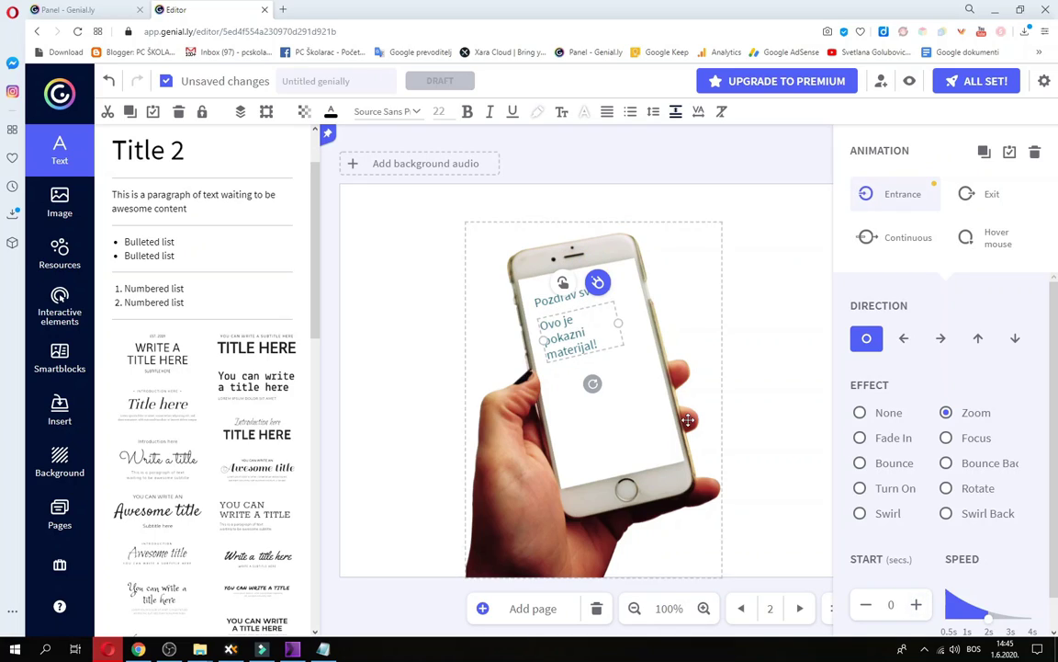
{"action": "left_click", "coordinate": [916, 606]}
{"action": "left_click", "coordinate": [916, 605]}
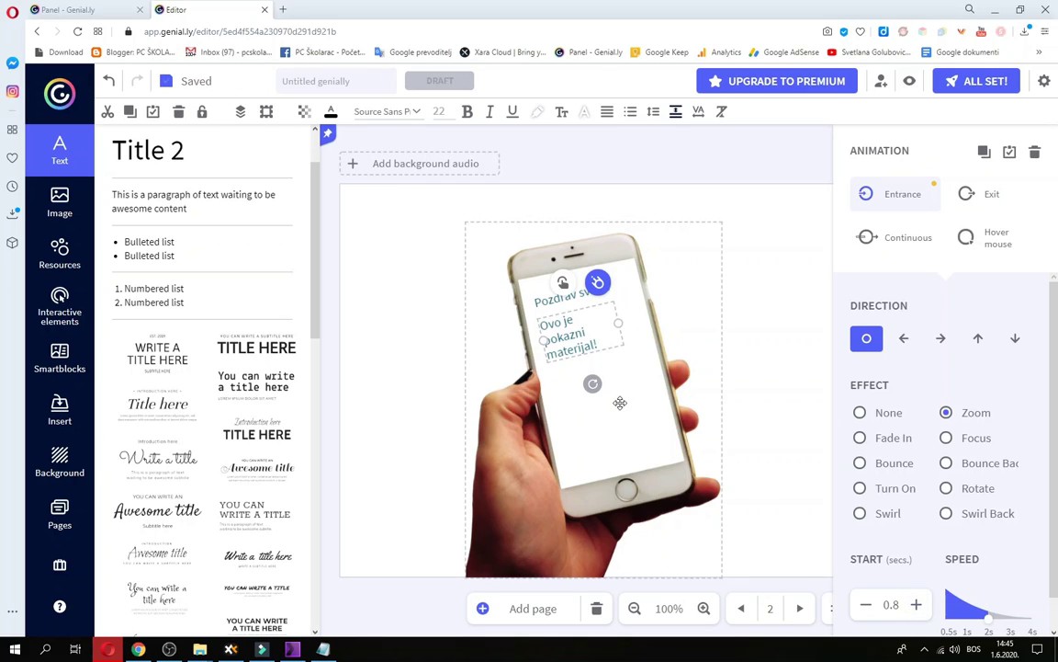
{"action": "left_click", "coordinate": [621, 401]}
{"action": "left_click", "coordinate": [796, 428]}
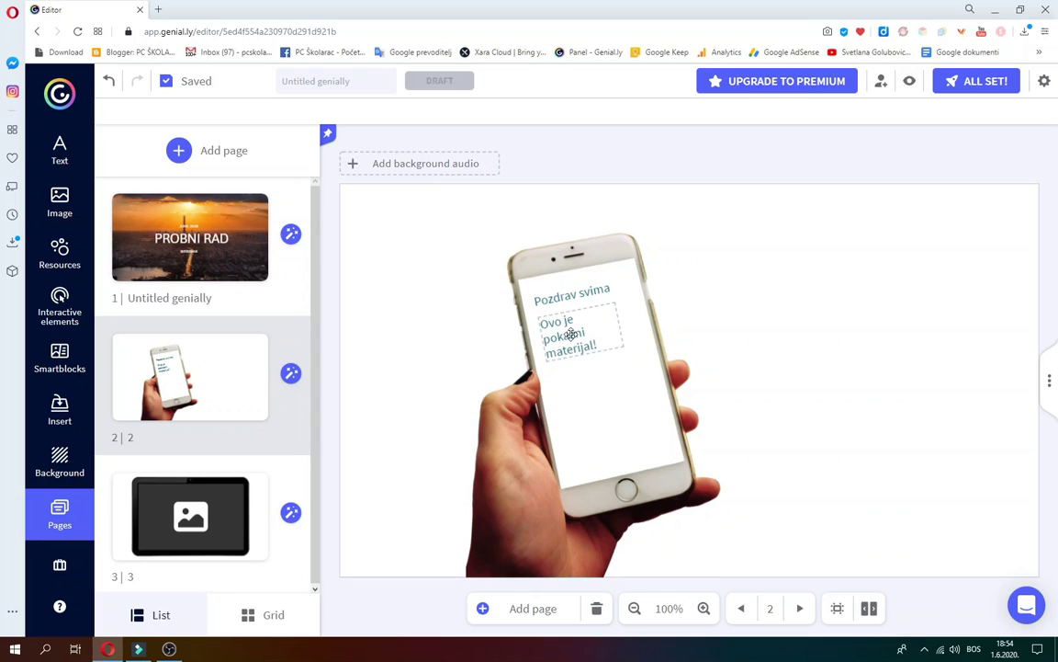
- Preview the creation, saving it under the name "proba", and return to editing
{"action": "left_click", "coordinate": [910, 83]}
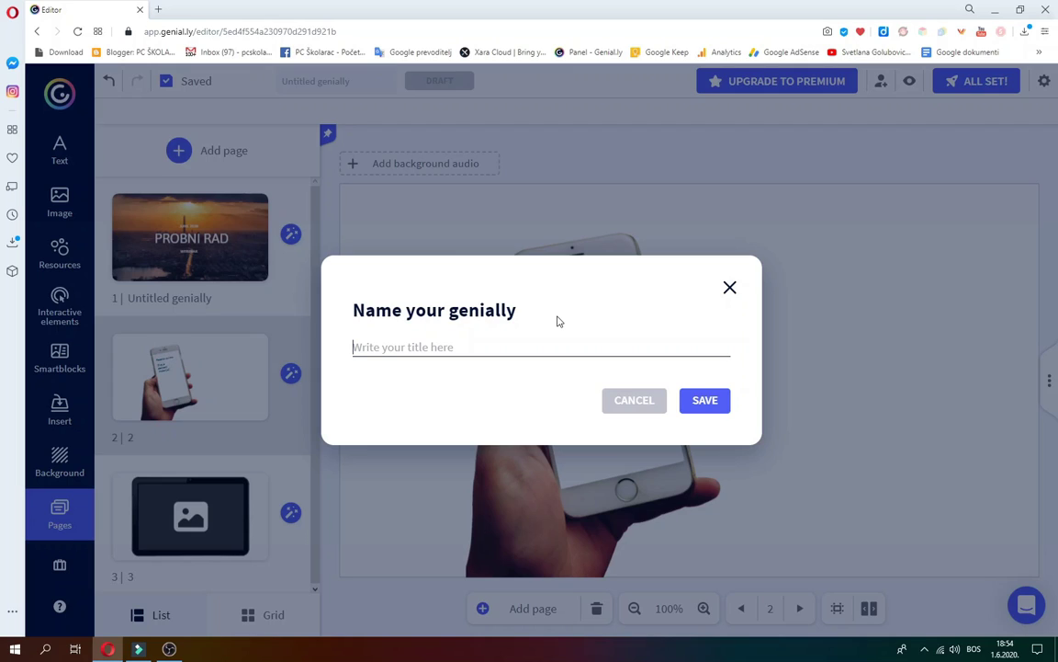
{"action": "type", "text": "proba"}
{"action": "left_click", "coordinate": [705, 400]}
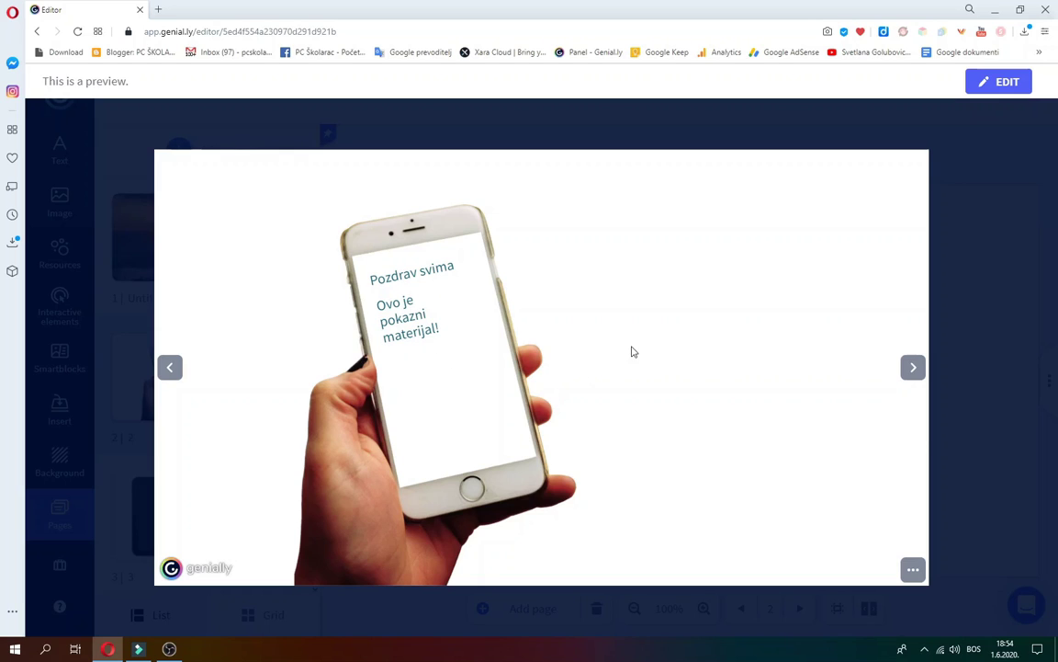
{"action": "left_click", "coordinate": [1011, 82]}
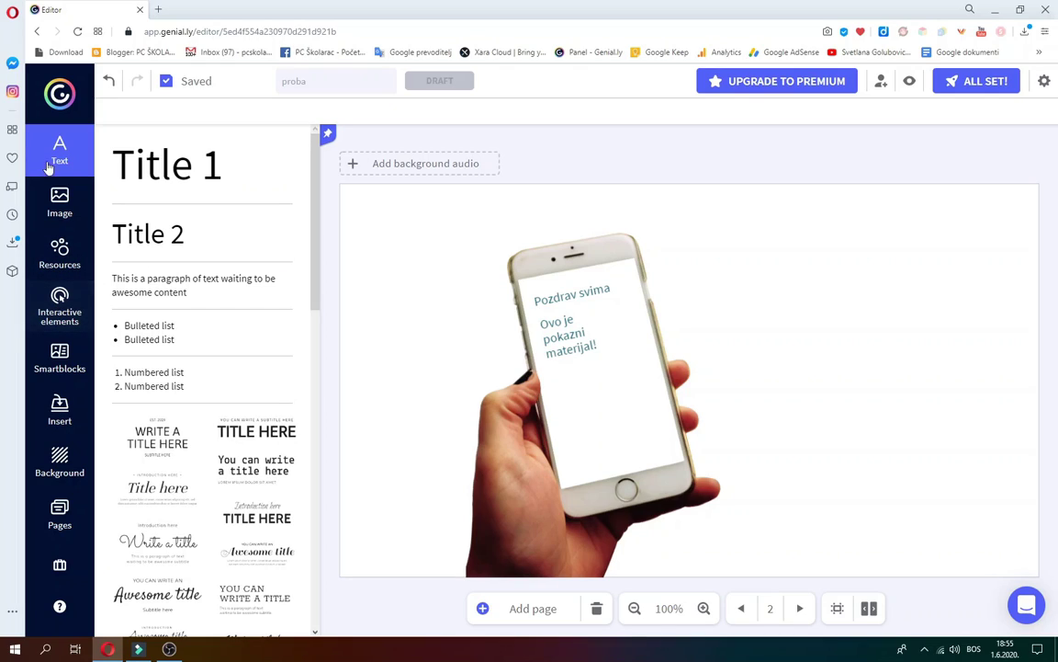
- Add a dark rectangular WATCH button with text and place it in the page's upper-right area
{"action": "left_click", "coordinate": [56, 316]}
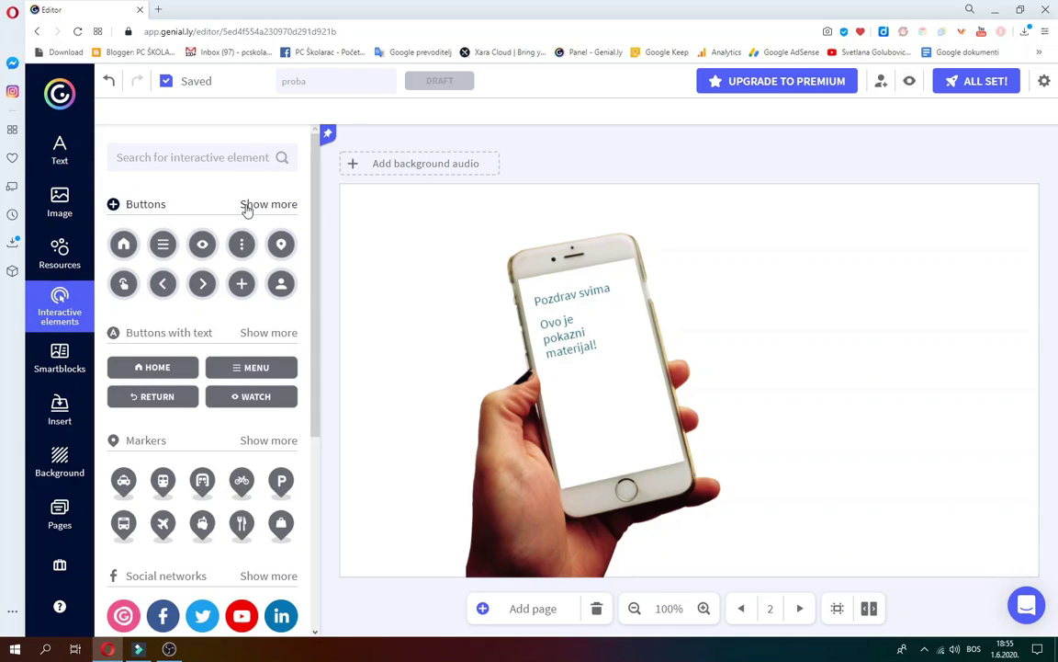
{"action": "mouse_move", "coordinate": [315, 239]}
{"action": "left_mouse_down"}
{"action": "mouse_move", "coordinate": [338, 406]}
{"action": "mouse_move", "coordinate": [323, 260]}
{"action": "mouse_move", "coordinate": [307, 253]}
{"action": "left_mouse_up"}
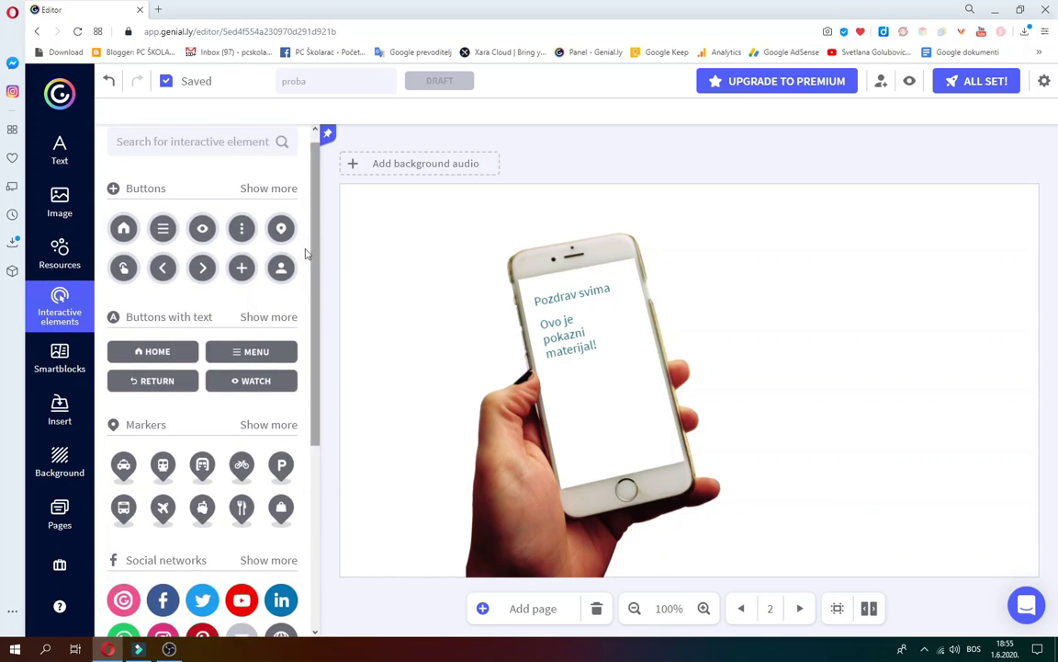
{"action": "left_click", "coordinate": [274, 317]}
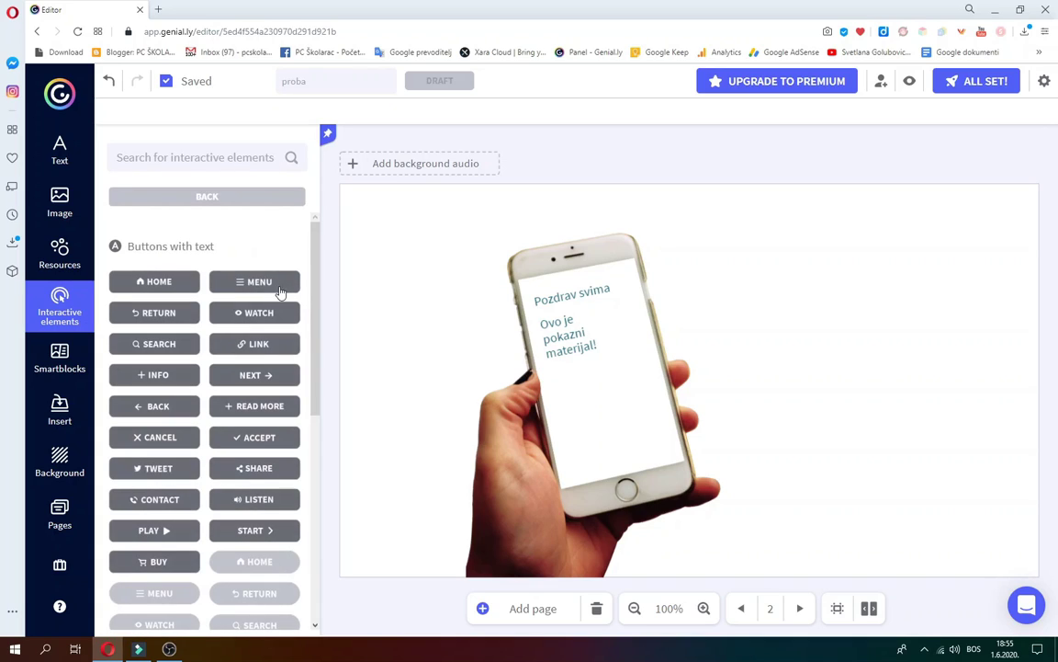
{"action": "scroll", "coordinate": [312, 319], "scroll_direction": "down", "scroll_amount": 1}
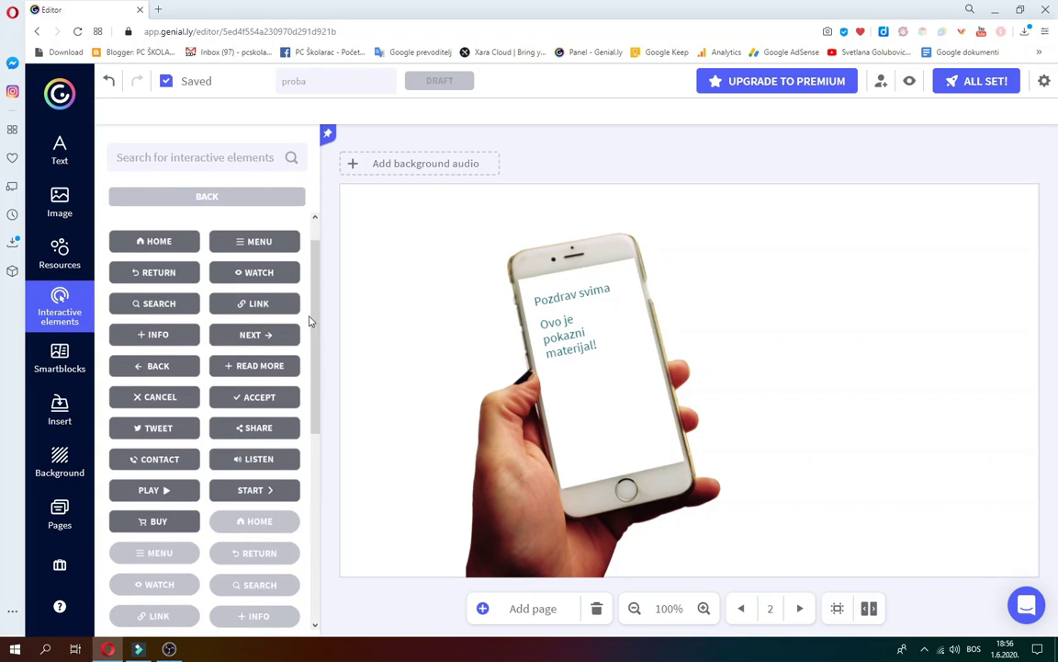
{"action": "left_click", "coordinate": [246, 276]}
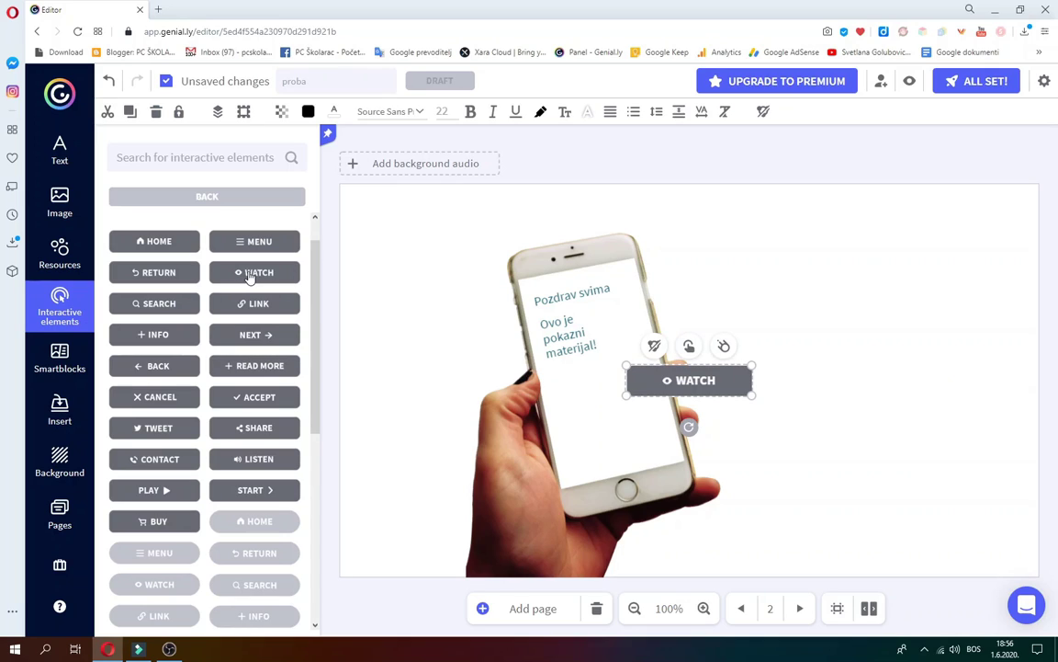
{"action": "left_click_drag", "start_coordinate": [746, 382], "coordinate": [949, 241]}
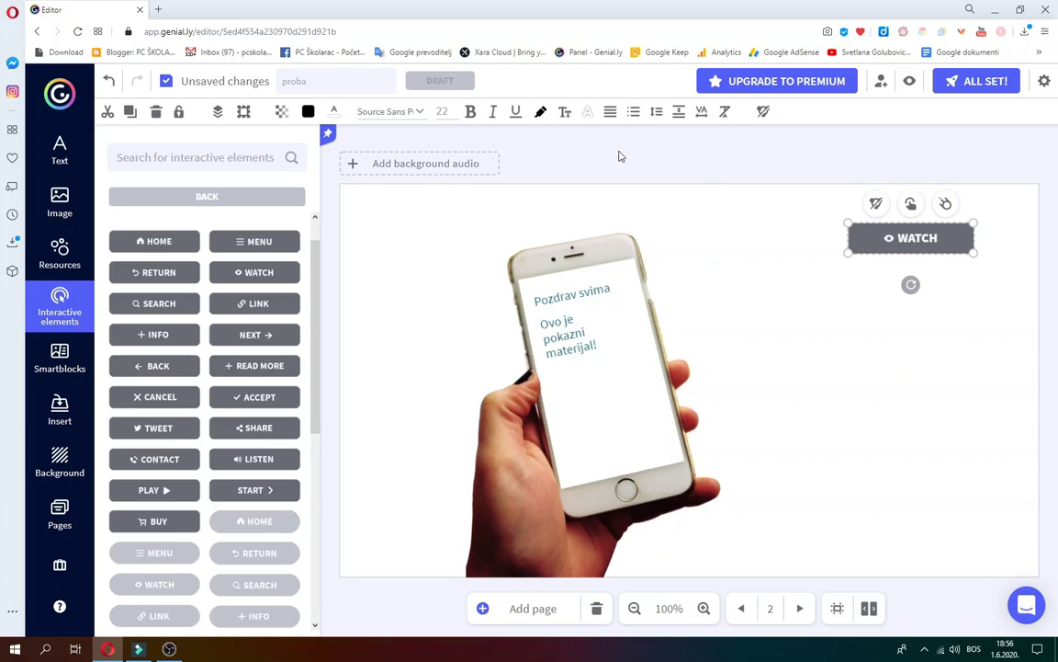
- Change the WATCH button's black colour to the coral-red preset
{"action": "left_click", "coordinate": [308, 111]}
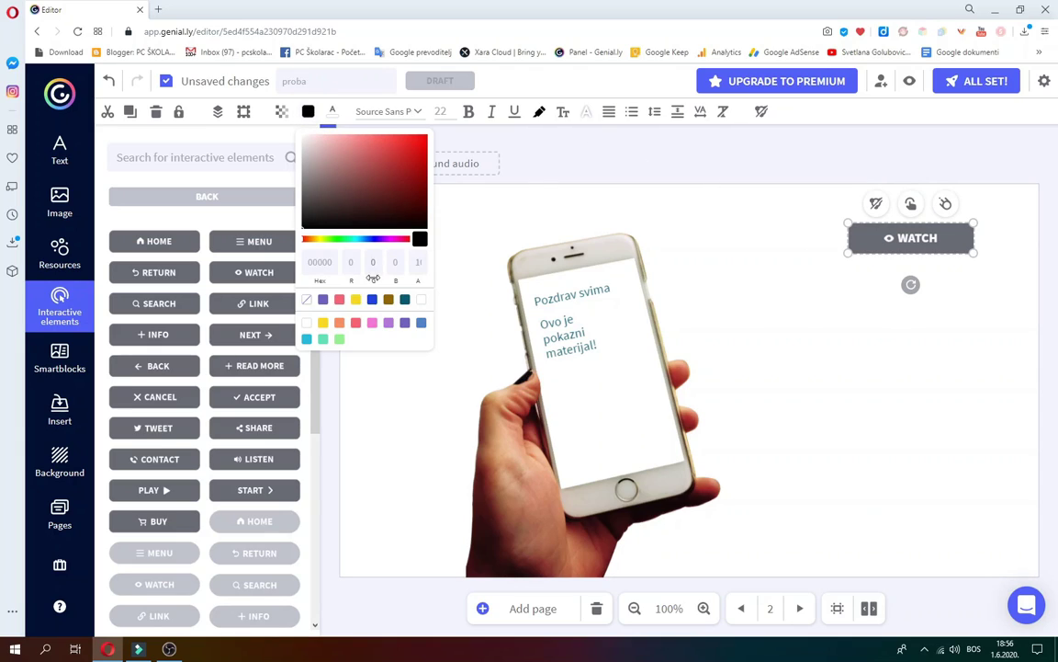
{"action": "left_click", "coordinate": [339, 298]}
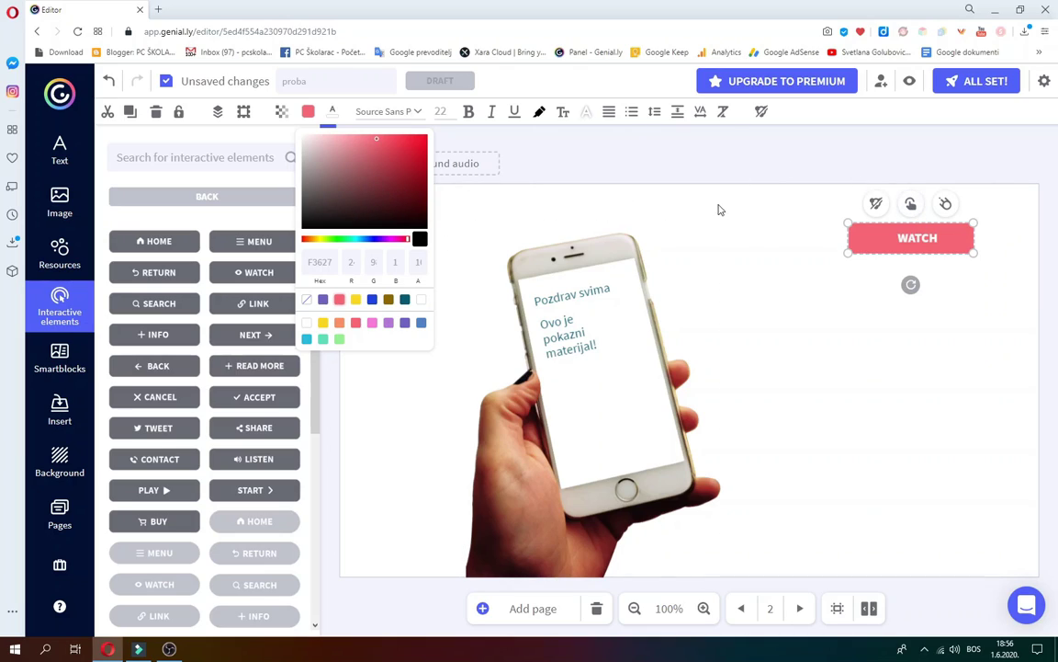
{"action": "left_click", "coordinate": [749, 247]}
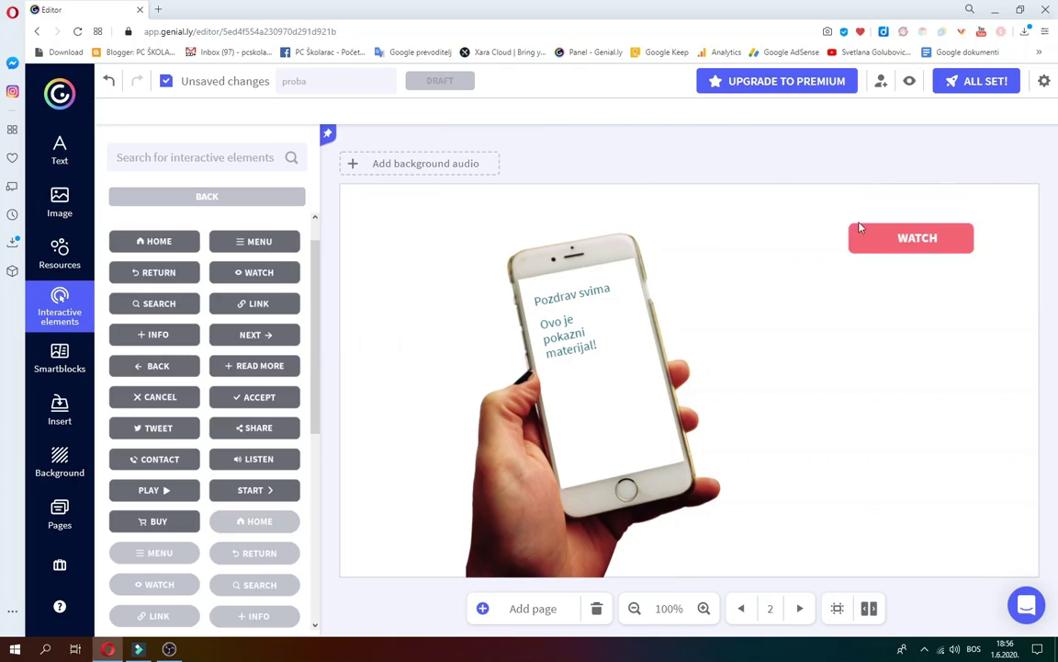
- Give the WATCH button a Go to page interactivity that links to page 3 and save it
{"action": "left_click", "coordinate": [956, 237]}
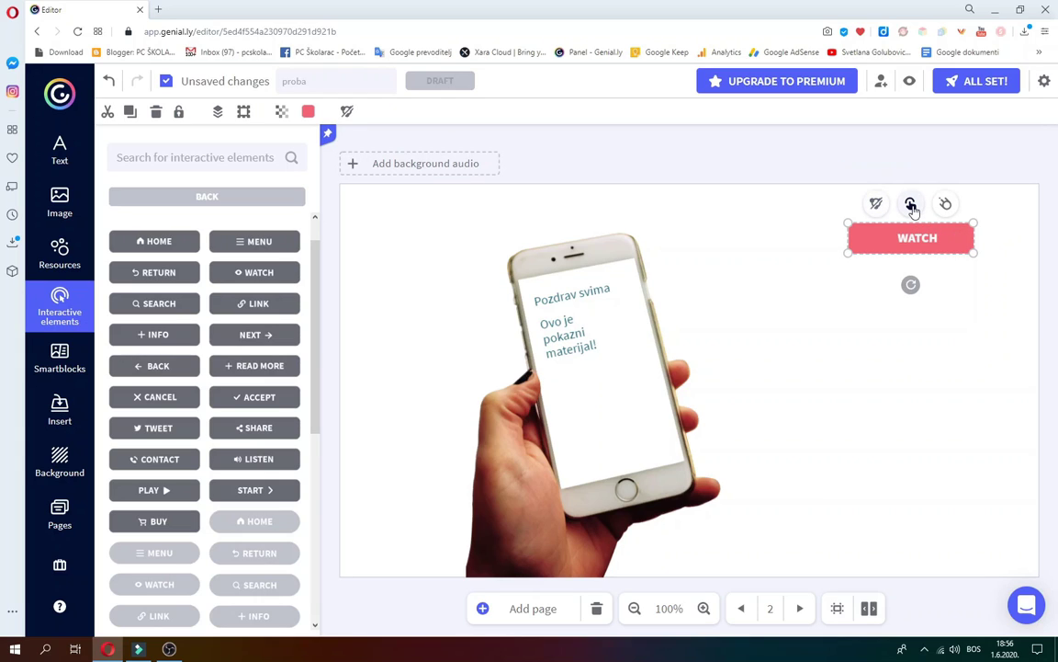
{"action": "left_click", "coordinate": [912, 206]}
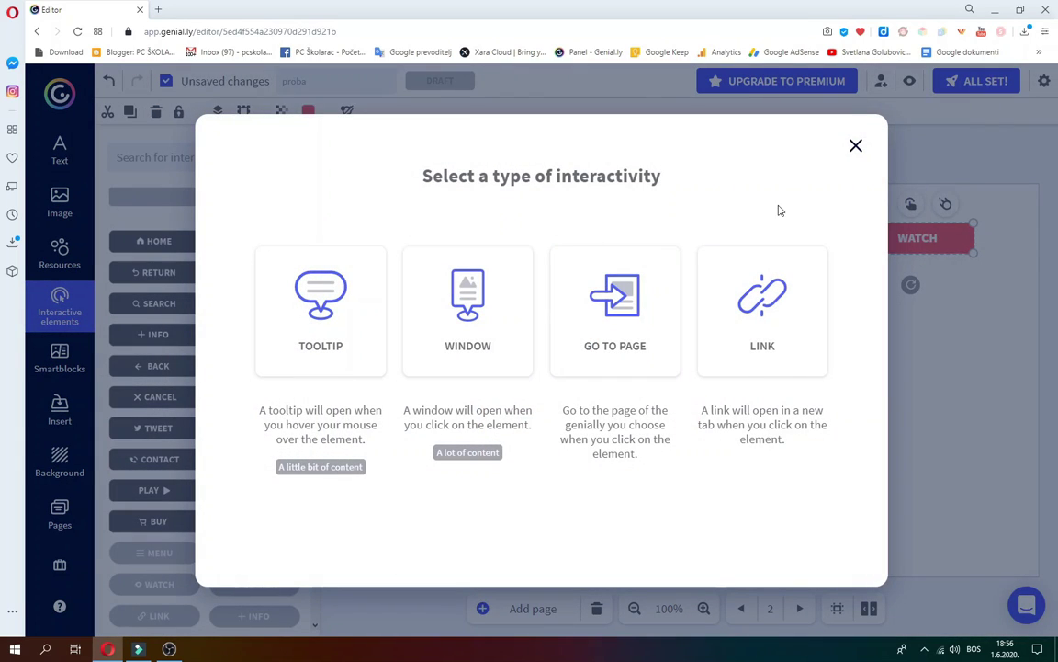
{"action": "left_click", "coordinate": [603, 328]}
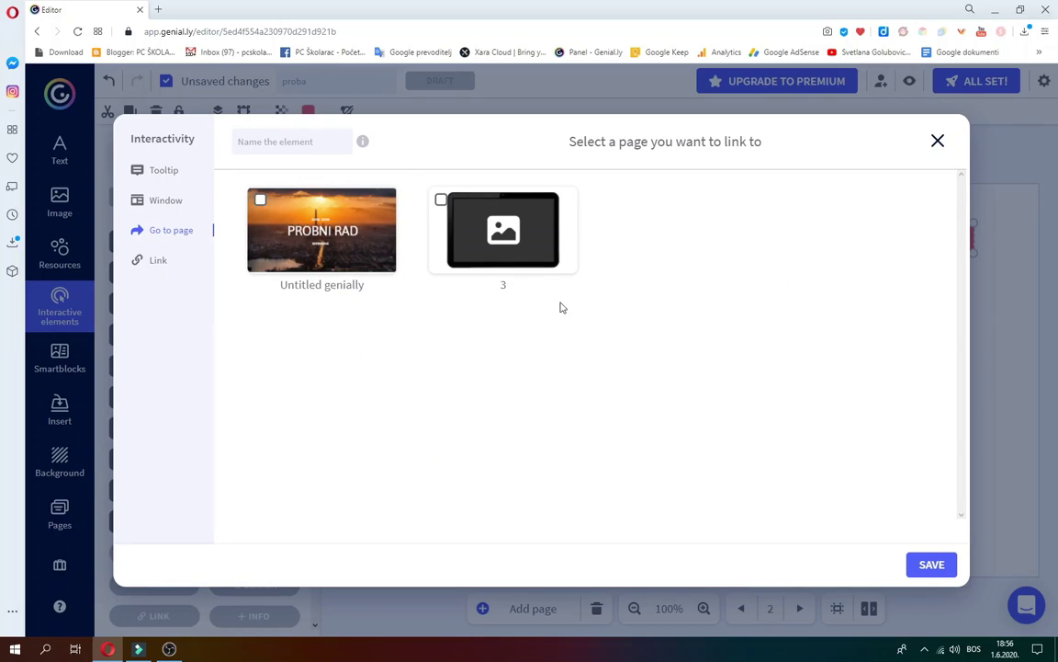
{"action": "left_click", "coordinate": [527, 242]}
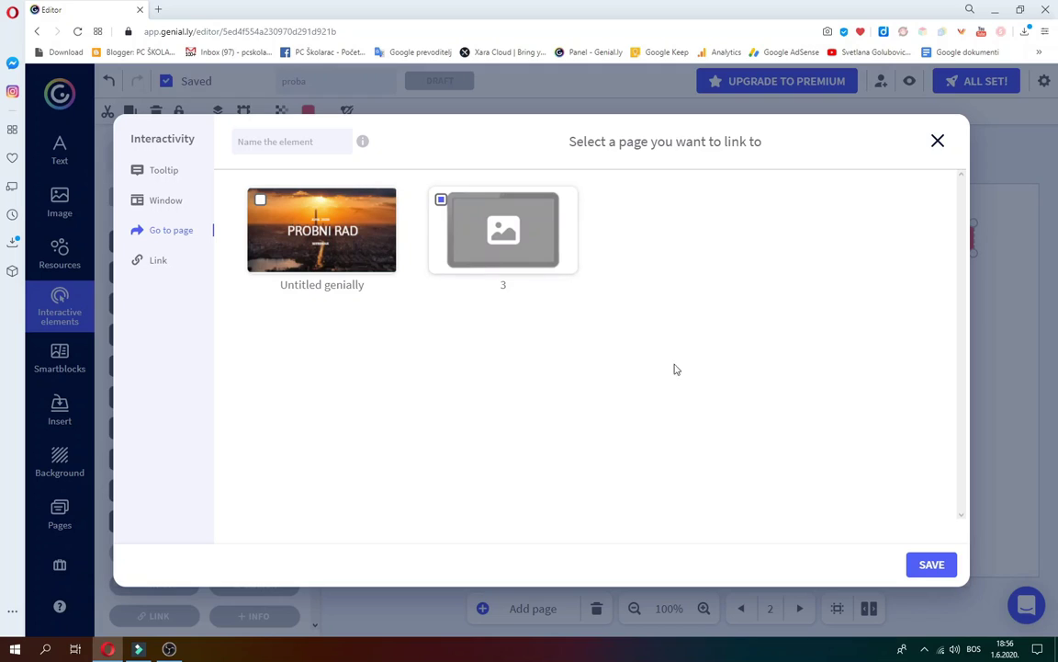
{"action": "left_click", "coordinate": [931, 563]}
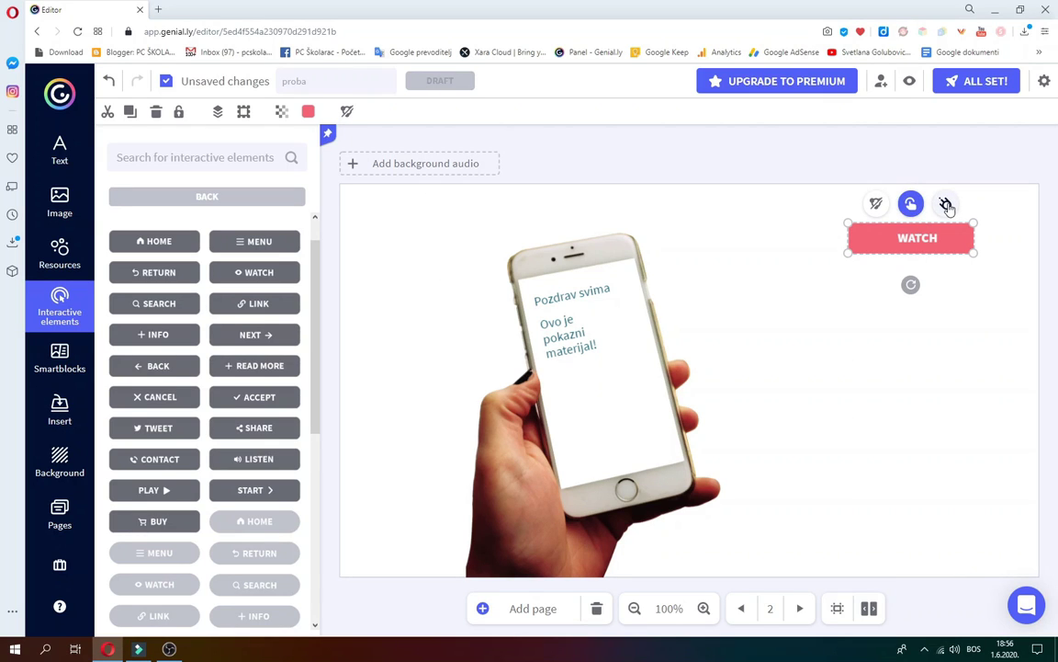
- Set the WATCH button's entrance animation to Fade In and raise its start delay by two increments
{"action": "left_click", "coordinate": [947, 204]}
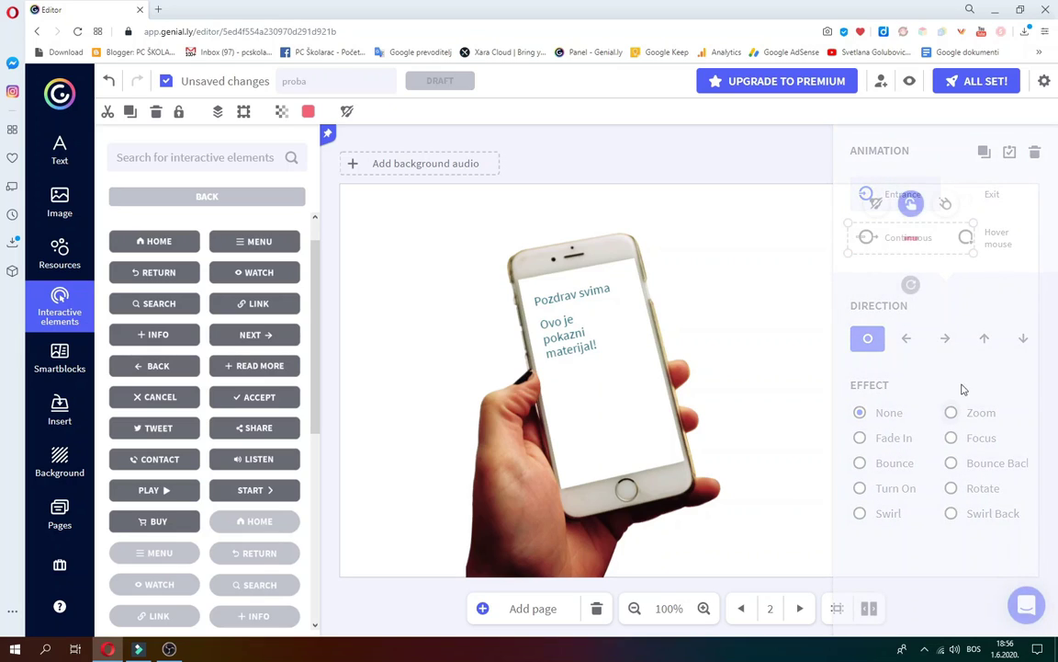
{"action": "left_click", "coordinate": [861, 438]}
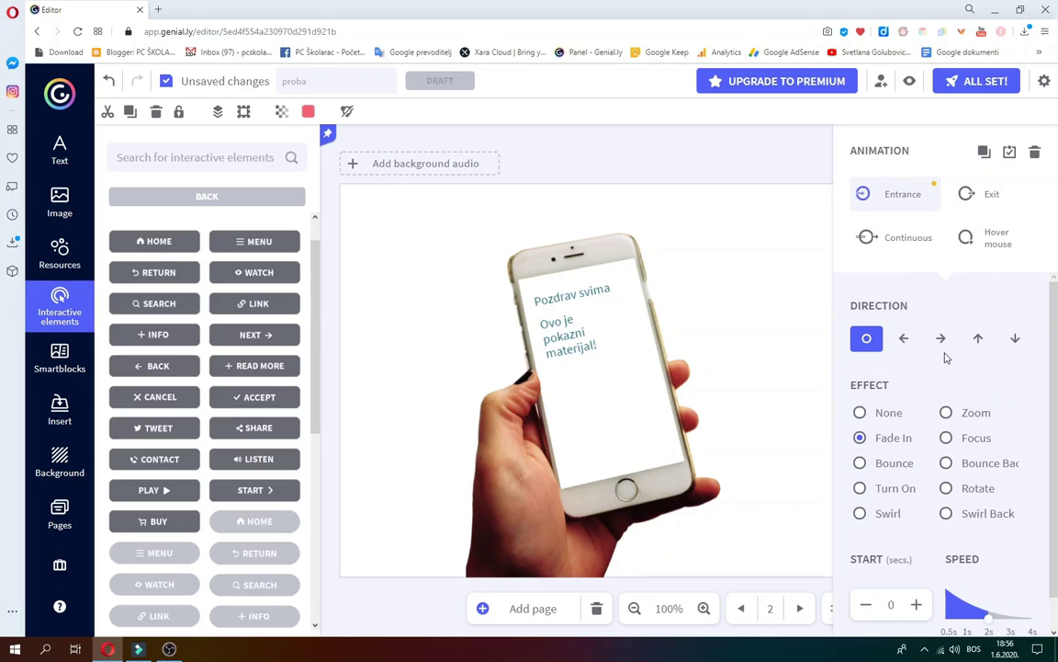
{"action": "left_click", "coordinate": [917, 605]}
{"action": "left_click", "coordinate": [917, 605]}
{"action": "left_click", "coordinate": [769, 234]}
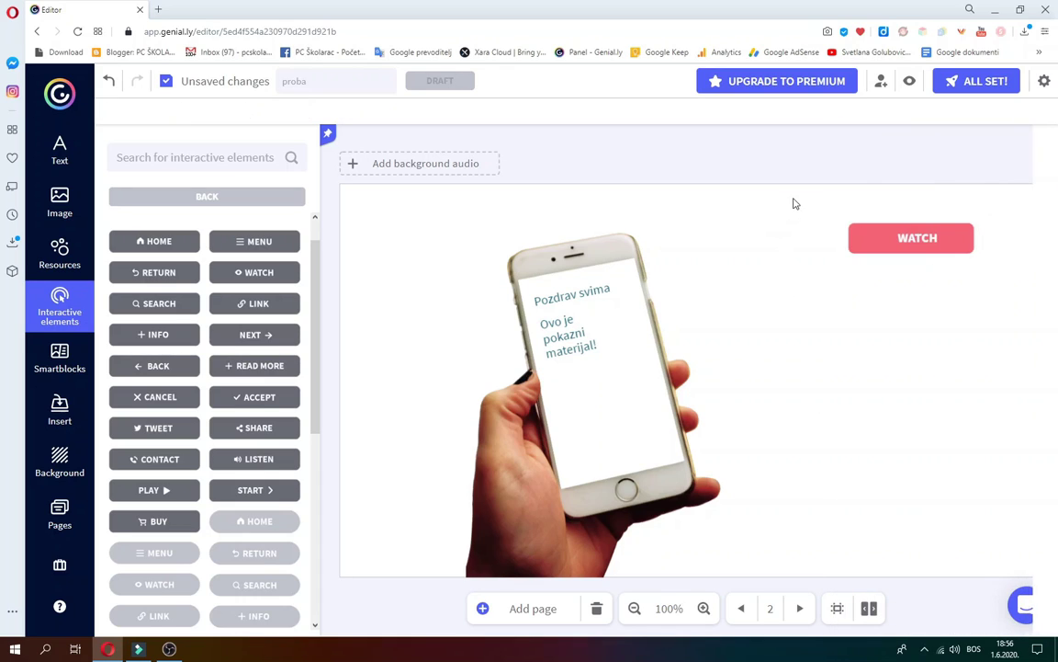
- Preview the page, test the WATCH button's link to page 3, and return to the phone page
{"action": "left_click", "coordinate": [910, 82]}
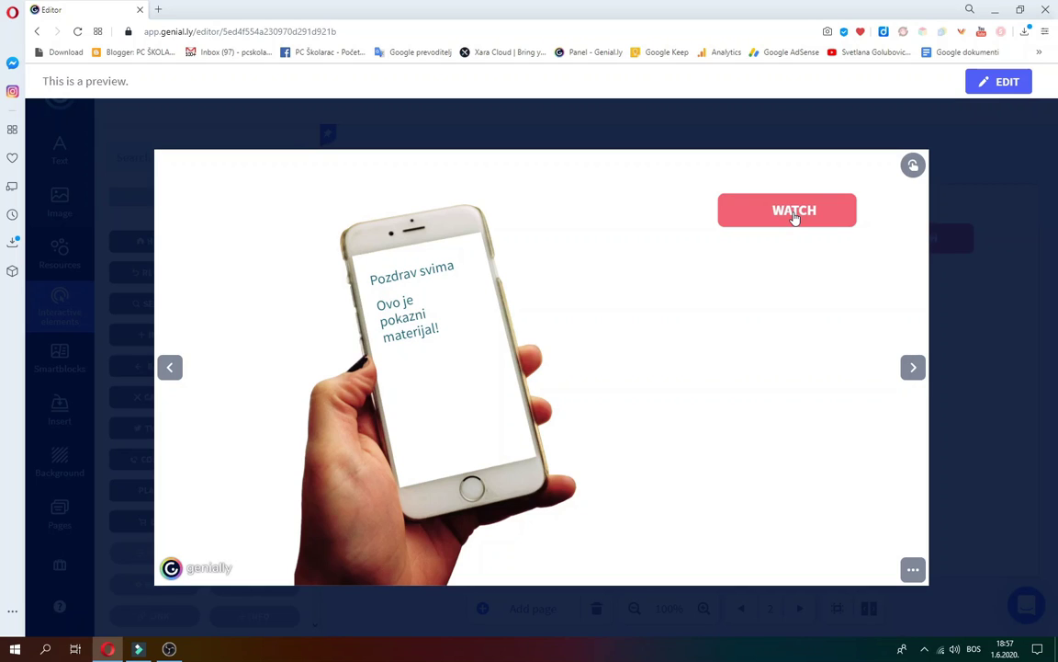
{"action": "left_click", "coordinate": [794, 214]}
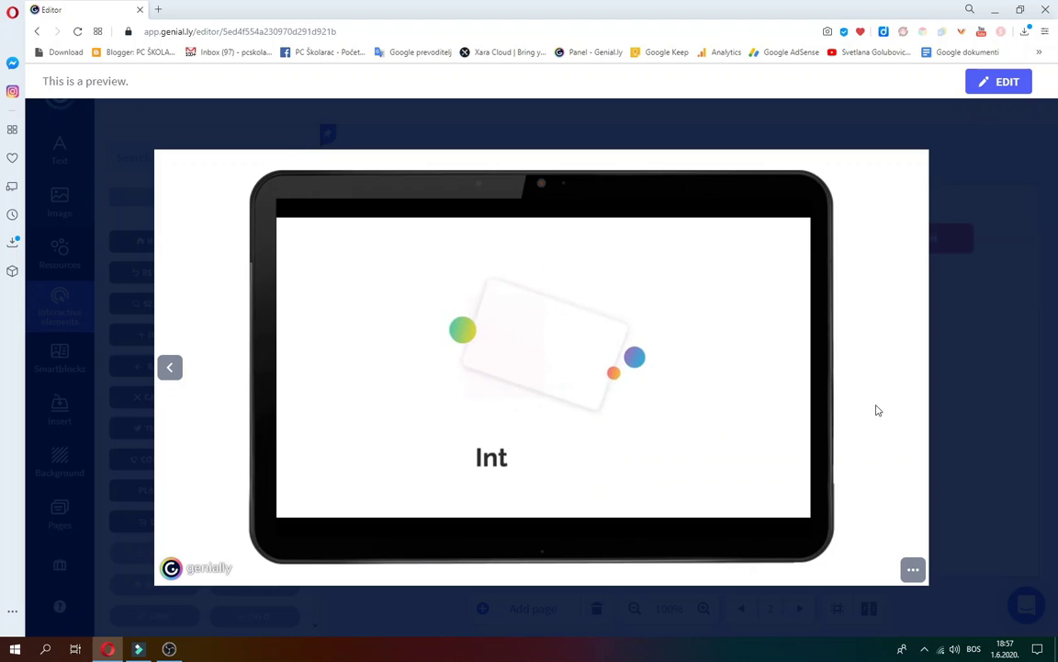
{"action": "mouse_move", "coordinate": [534, 318]}
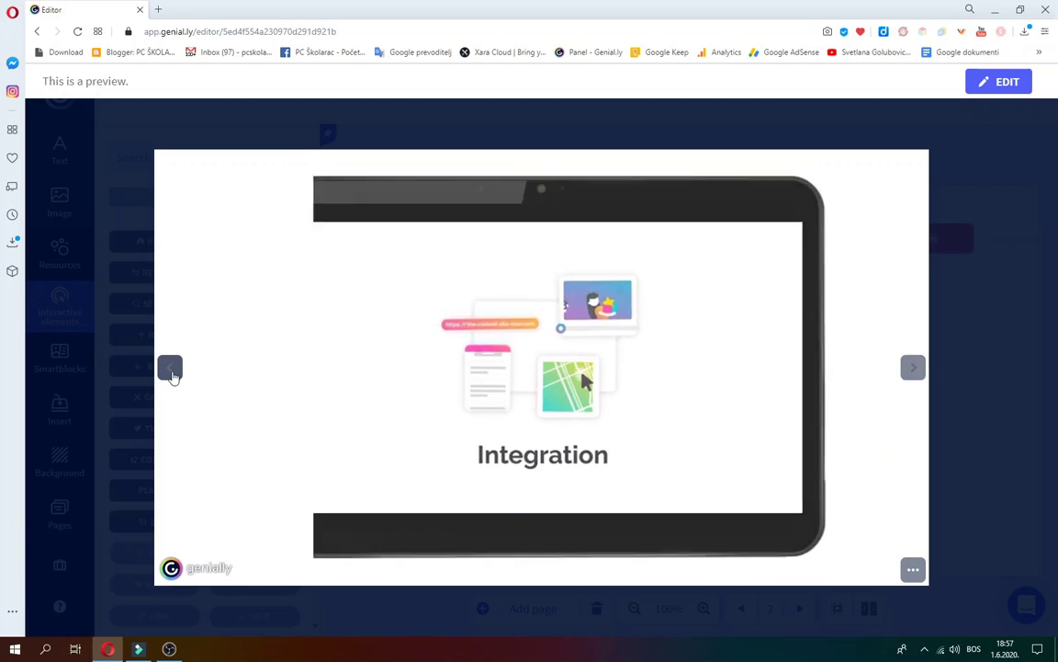
{"action": "left_click", "coordinate": [170, 370]}
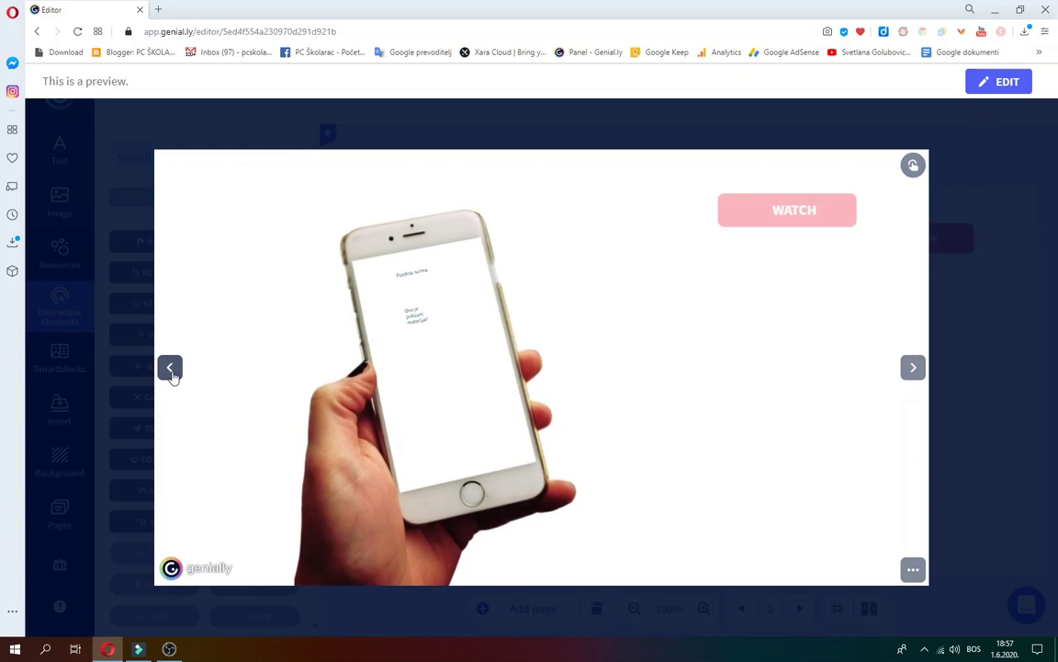
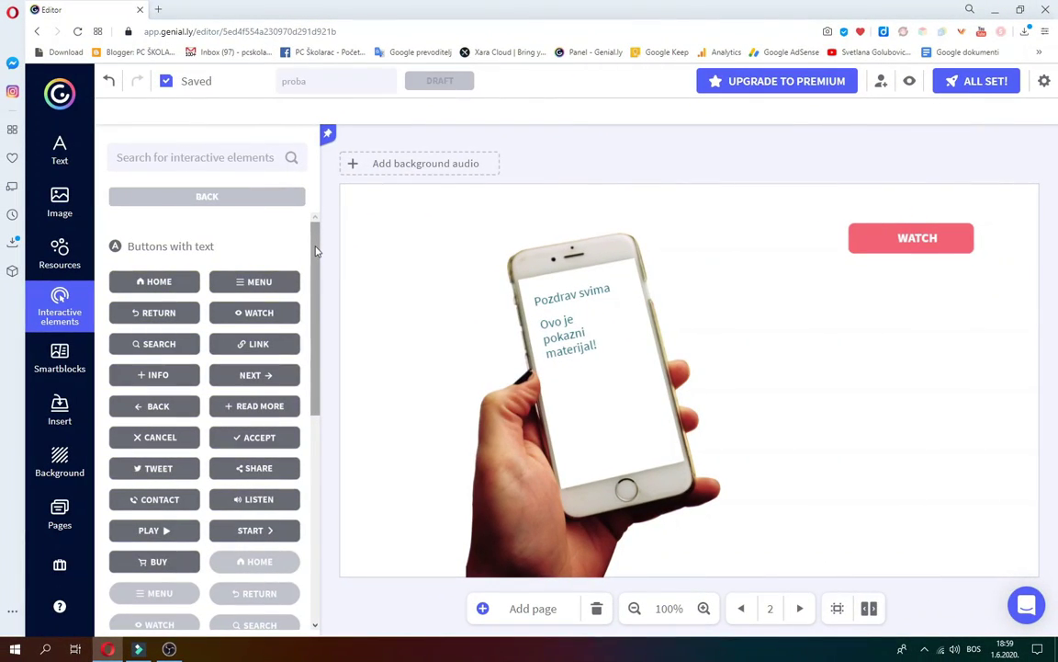
- Add the number buttons 0 and 1 from the Numbers and letters set, stacked in a column beside the phone image
{"action": "left_click", "coordinate": [261, 200]}
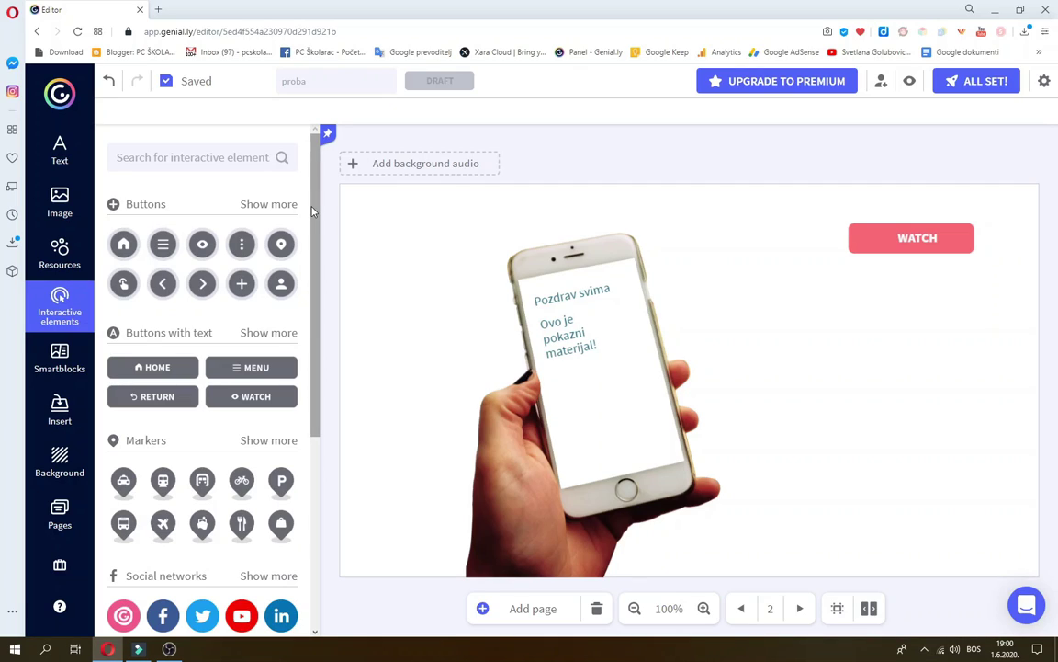
{"action": "mouse_move", "coordinate": [311, 212]}
{"action": "left_mouse_down"}
{"action": "mouse_move", "coordinate": [312, 296]}
{"action": "mouse_move", "coordinate": [317, 212]}
{"action": "left_mouse_up"}
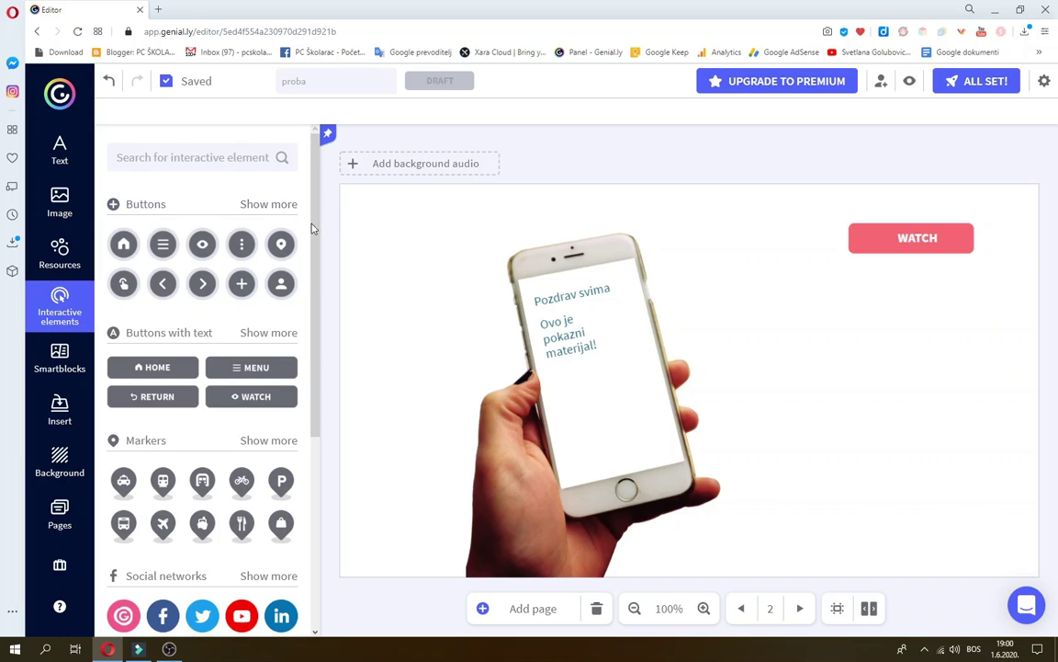
{"action": "left_click_drag", "start_coordinate": [313, 228], "coordinate": [314, 236]}
{"action": "scroll", "coordinate": [280, 215], "scroll_direction": "down", "scroll_amount": 2}
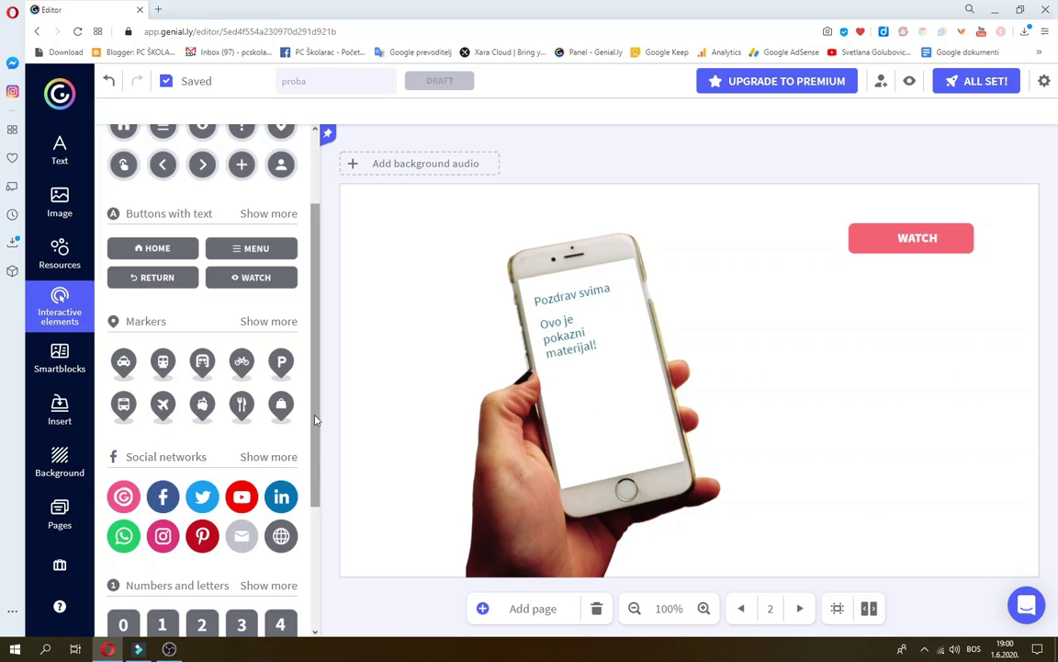
{"action": "scroll", "coordinate": [314, 448], "scroll_direction": "down", "scroll_amount": 1}
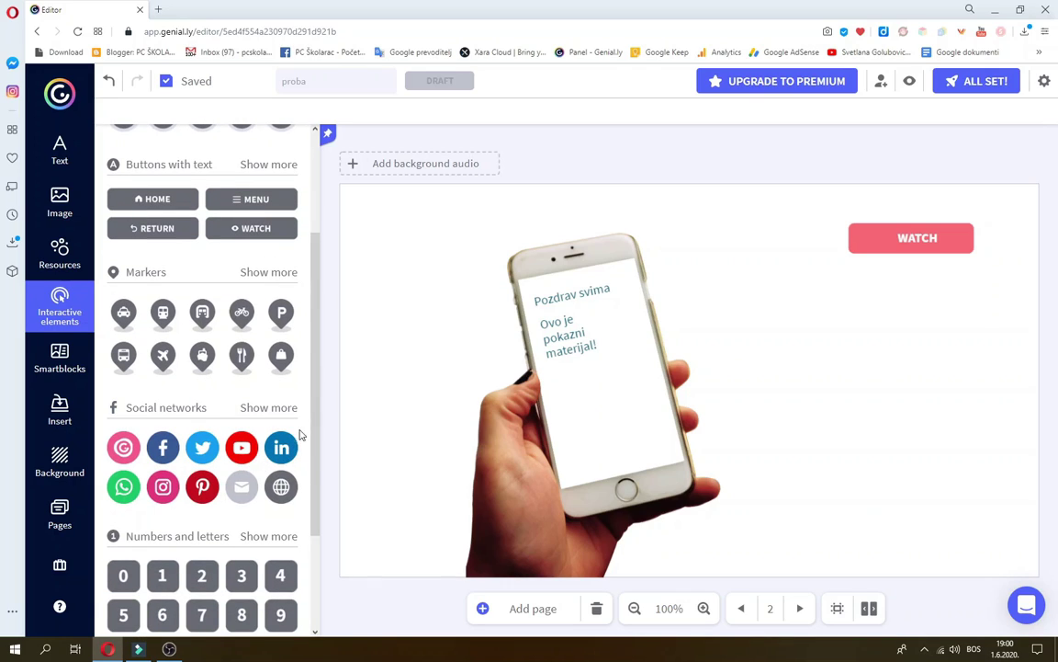
{"action": "scroll", "coordinate": [313, 414], "scroll_direction": "down", "scroll_amount": 2}
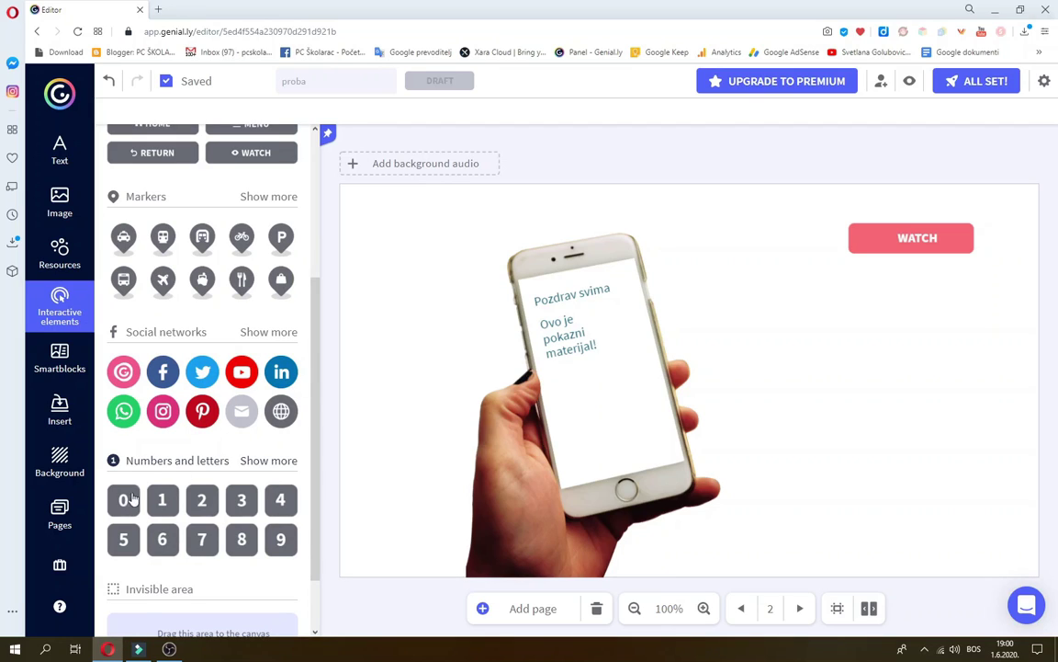
{"action": "left_click", "coordinate": [124, 501]}
{"action": "left_click_drag", "start_coordinate": [685, 397], "coordinate": [375, 226]}
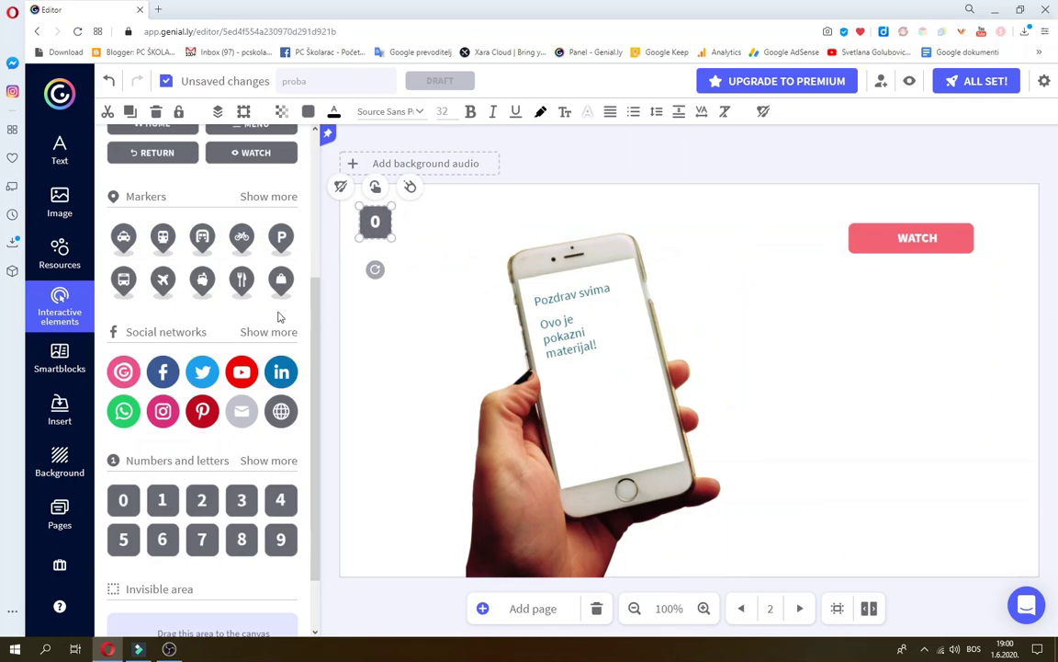
{"action": "left_click", "coordinate": [162, 500]}
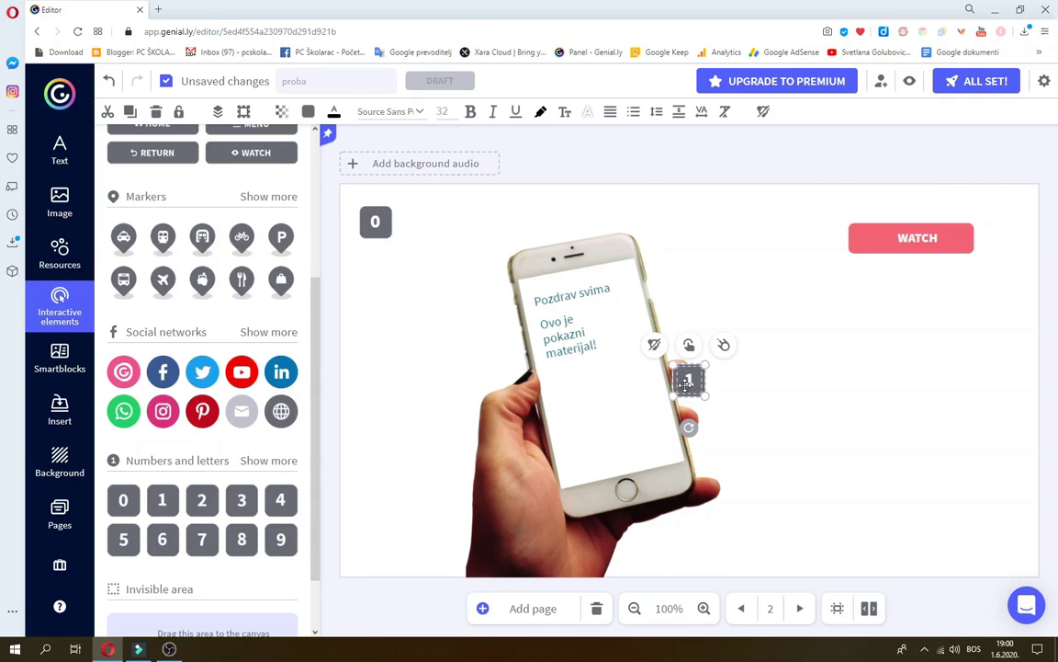
{"action": "left_click_drag", "start_coordinate": [685, 378], "coordinate": [359, 272]}
- Add the number buttons 2, 3 and 4 below button 1, continuing the evenly spaced column
{"action": "left_click", "coordinate": [201, 499]}
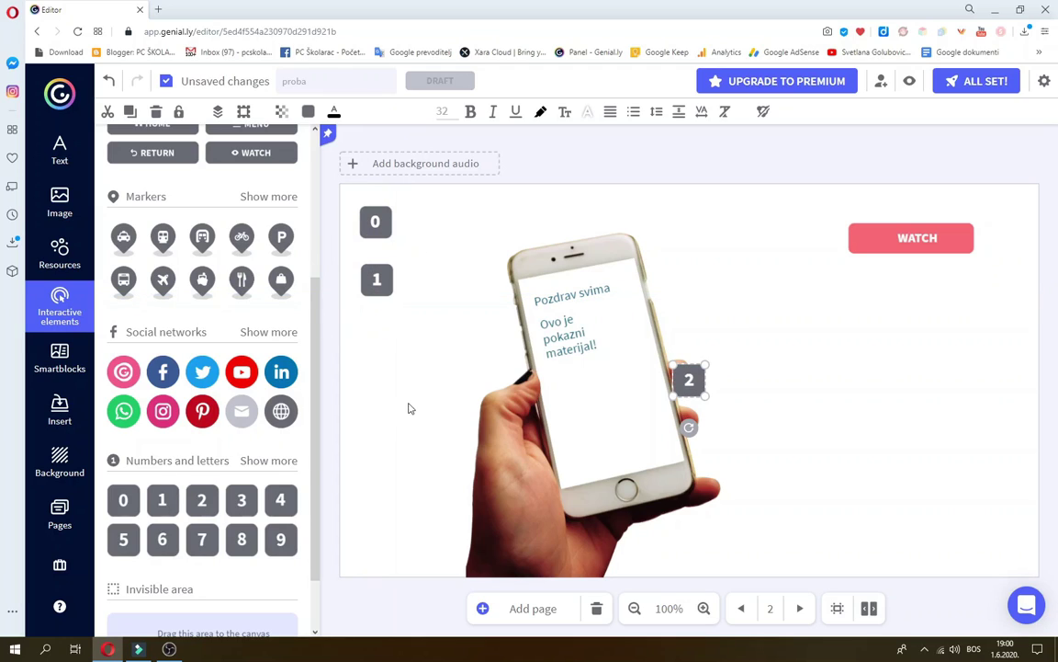
{"action": "left_click_drag", "start_coordinate": [687, 377], "coordinate": [373, 338]}
{"action": "left_click", "coordinate": [241, 499]}
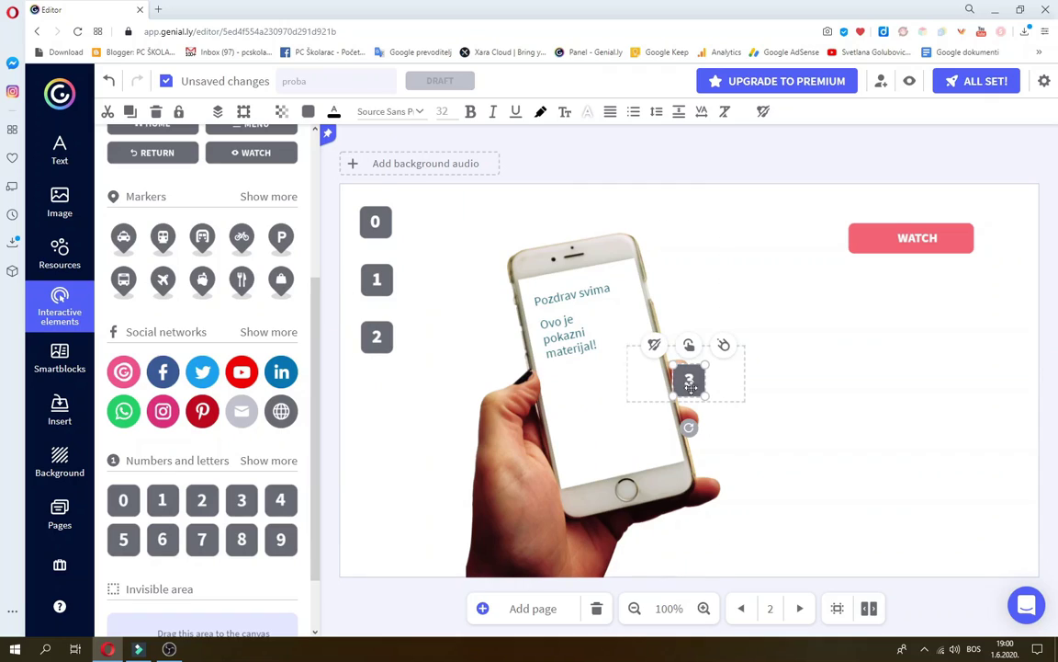
{"action": "left_click_drag", "start_coordinate": [687, 382], "coordinate": [345, 402]}
{"action": "left_click", "coordinate": [281, 499]}
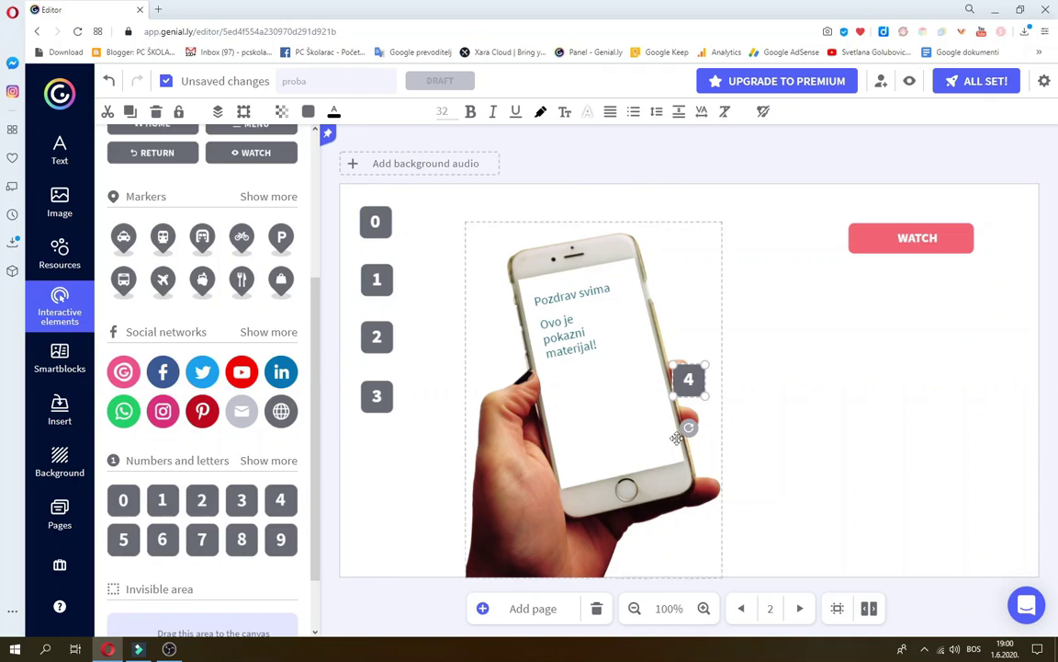
{"action": "left_click_drag", "start_coordinate": [689, 391], "coordinate": [379, 452]}
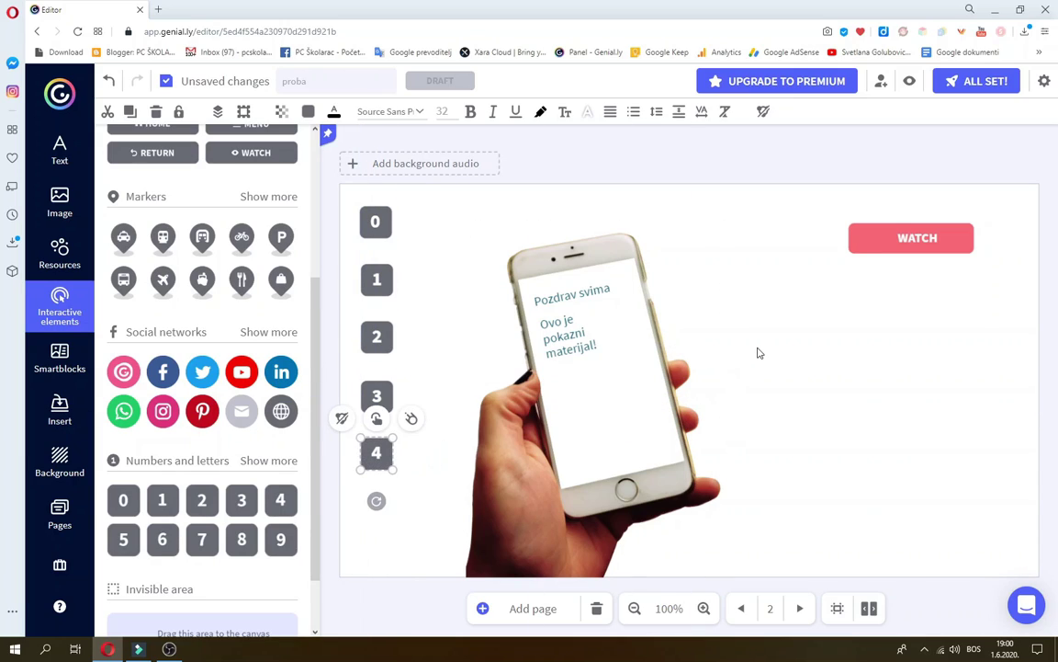
{"action": "left_click", "coordinate": [439, 227]}
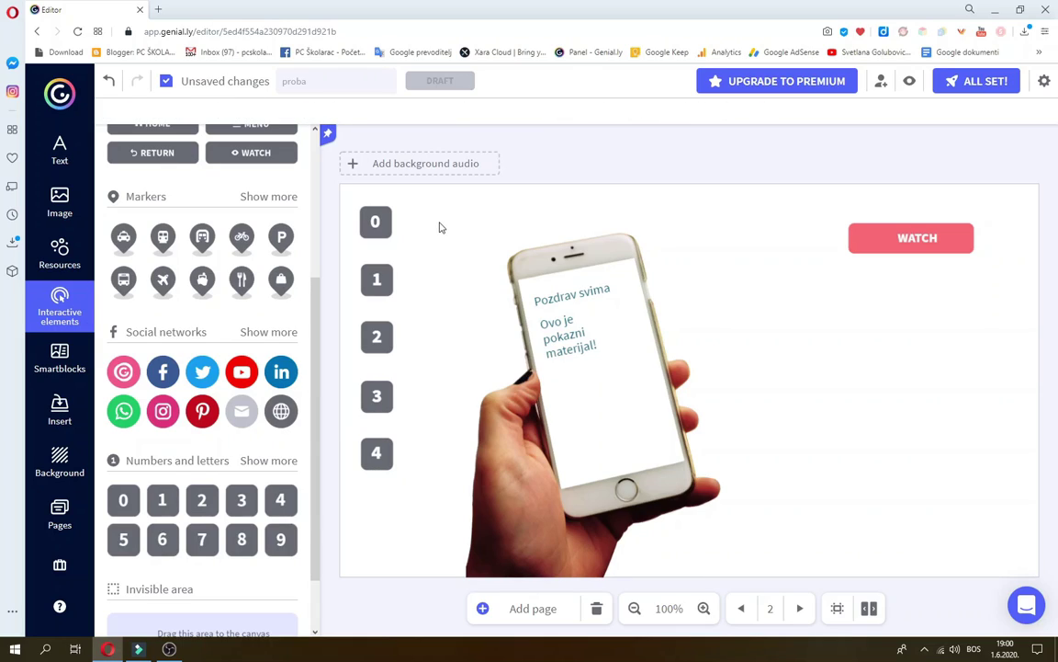
- Give button 0 a Tooltip interactivity reading "Da vidimo kako funkcionira tooltip" and save it
{"action": "left_click", "coordinate": [371, 214]}
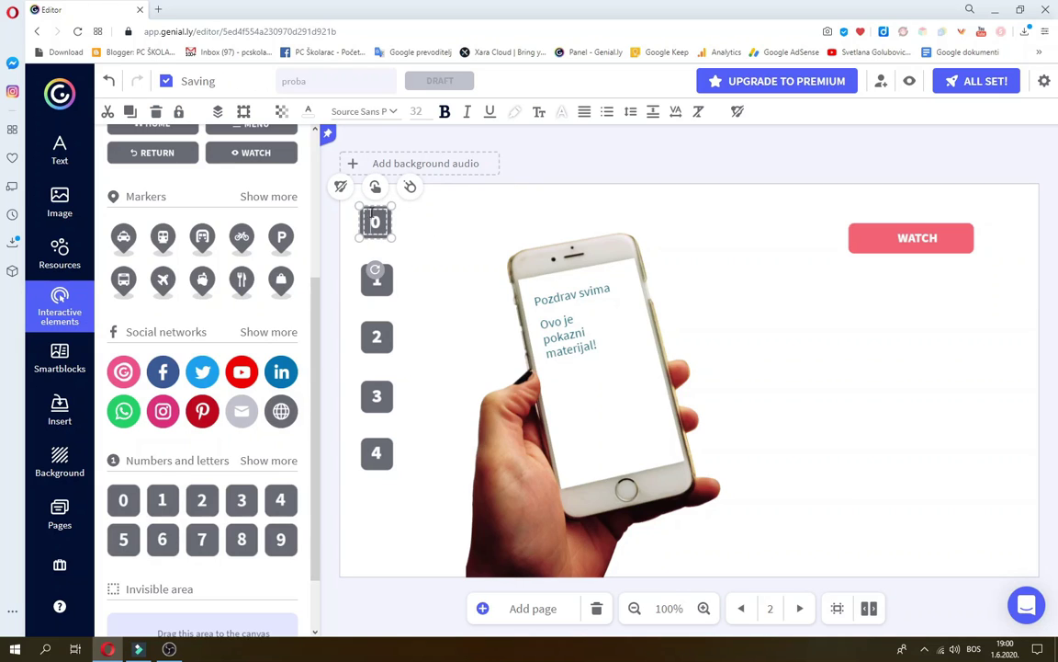
{"action": "left_click", "coordinate": [375, 186]}
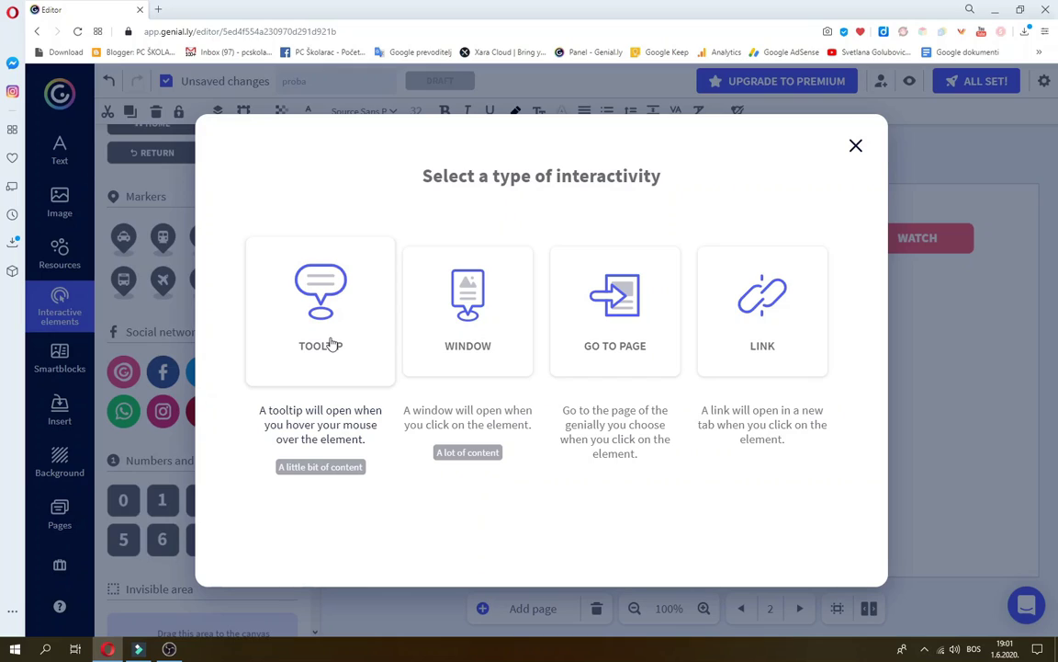
{"action": "left_click", "coordinate": [332, 343]}
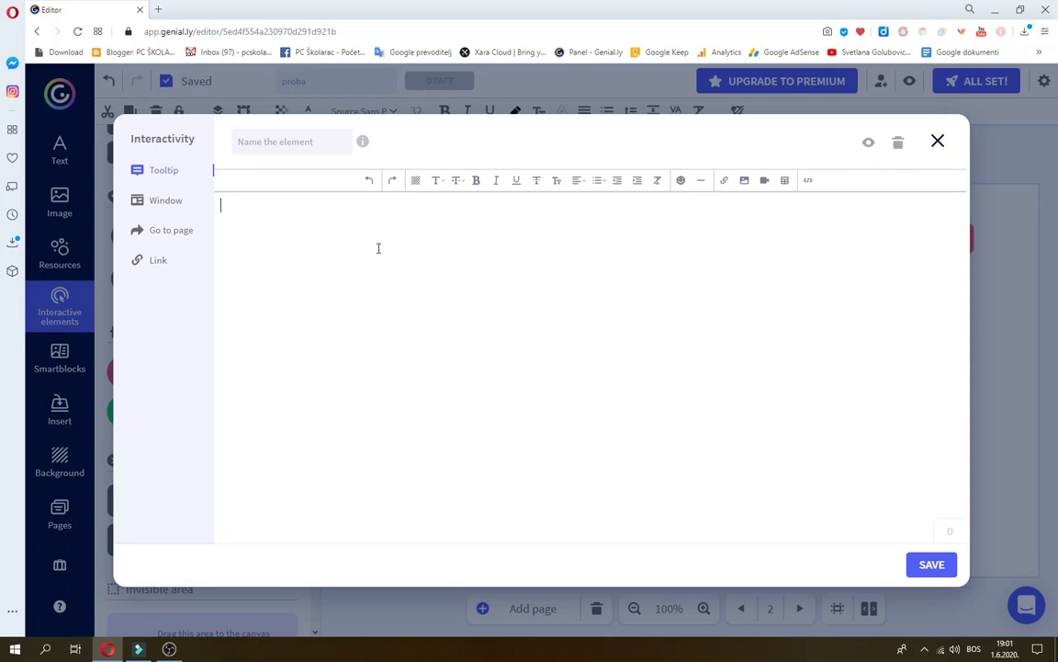
{"action": "type", "text": "Da vidimo kako "}
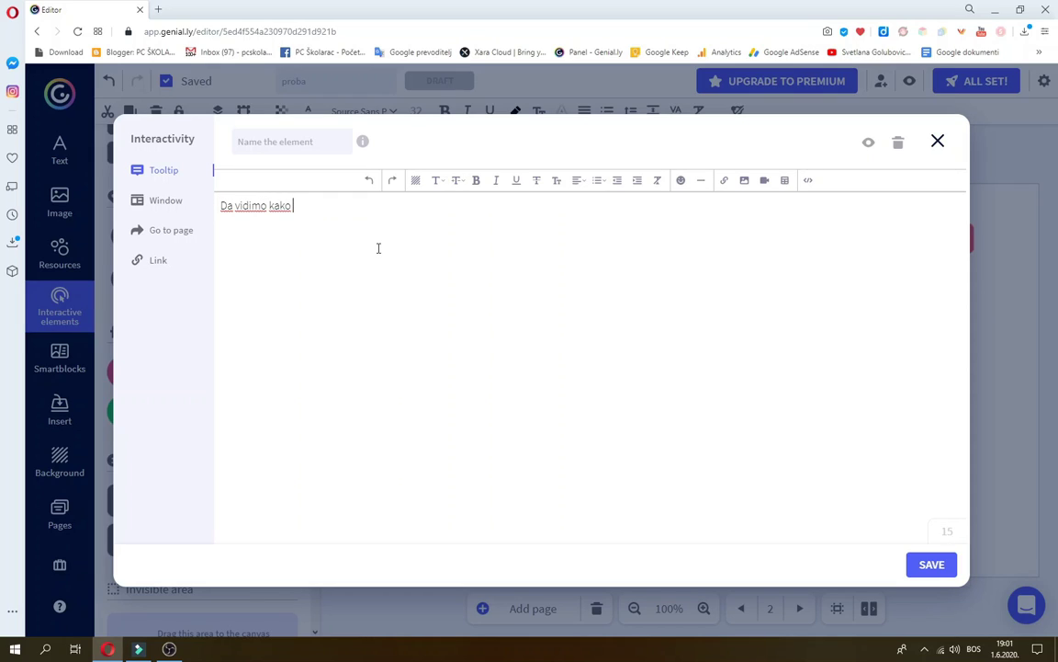
{"action": "type", "text": "funkcionira tooltip"}
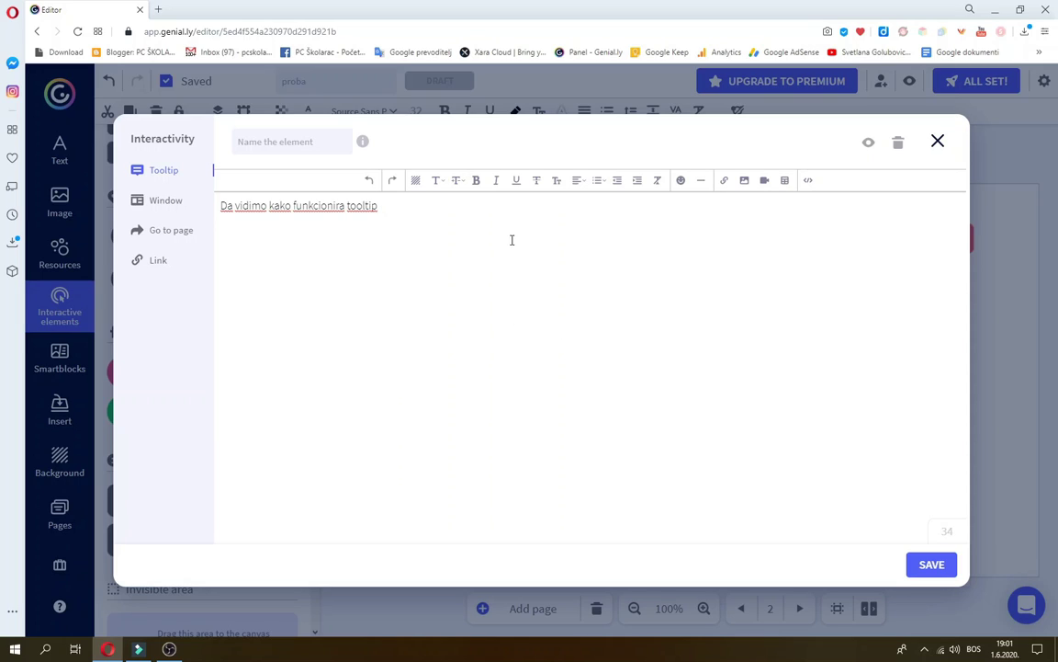
{"action": "left_click_drag", "start_coordinate": [379, 206], "coordinate": [221, 205]}
{"action": "left_click", "coordinate": [221, 206]}
{"action": "left_click", "coordinate": [911, 563]}
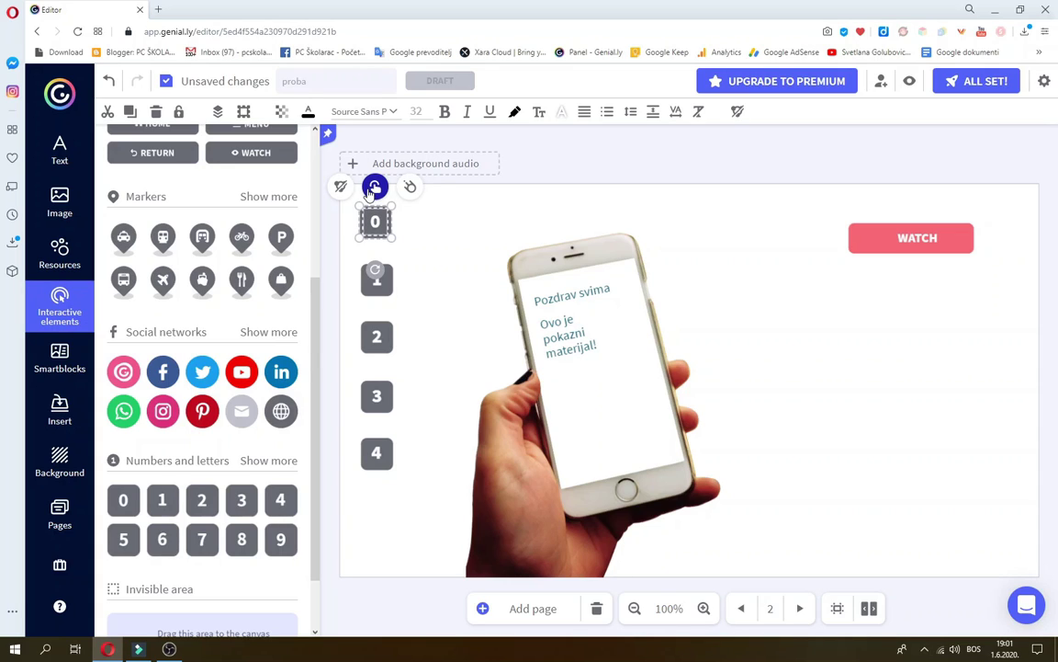
- Preview the page to check button 0's tooltip, and return to editing
{"action": "left_click", "coordinate": [910, 81]}
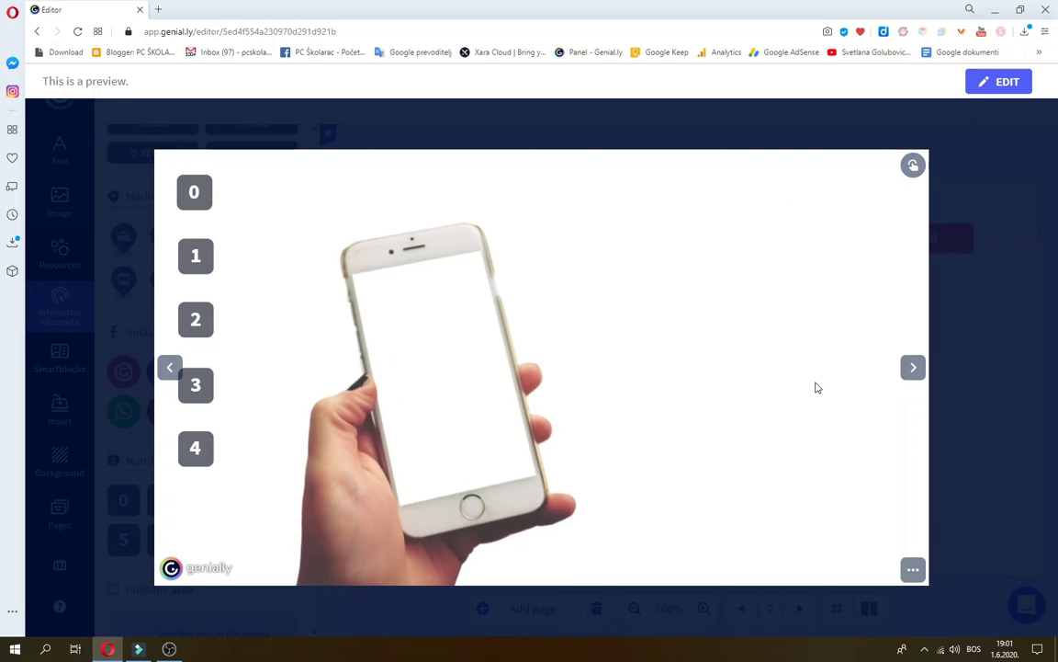
{"action": "mouse_move", "coordinate": [204, 206]}
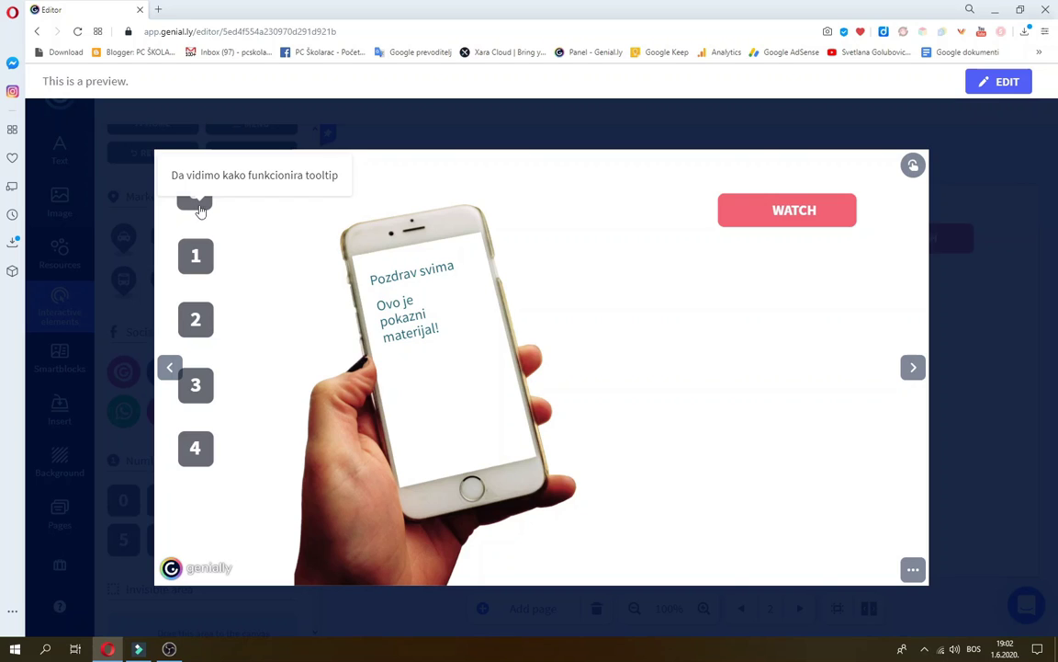
{"action": "left_click", "coordinate": [997, 82]}
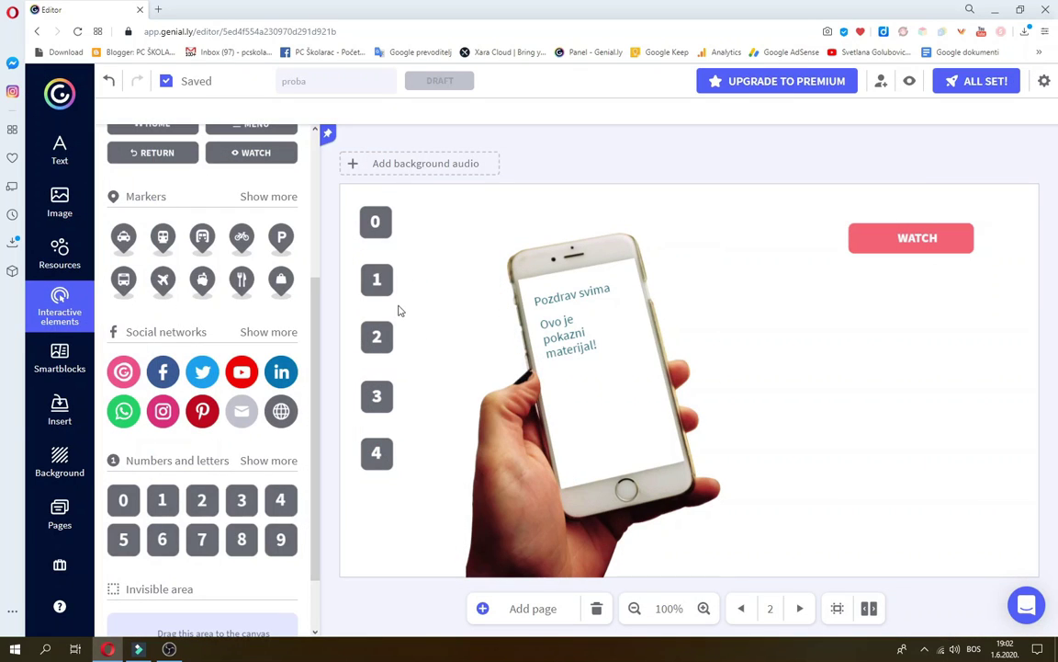
- Give button 1 a medium Window interactivity with a paragraph beginning "Genially ima jake opcije interaktivnosti" and save it
{"action": "left_click", "coordinate": [376, 279]}
{"action": "left_click", "coordinate": [375, 246]}
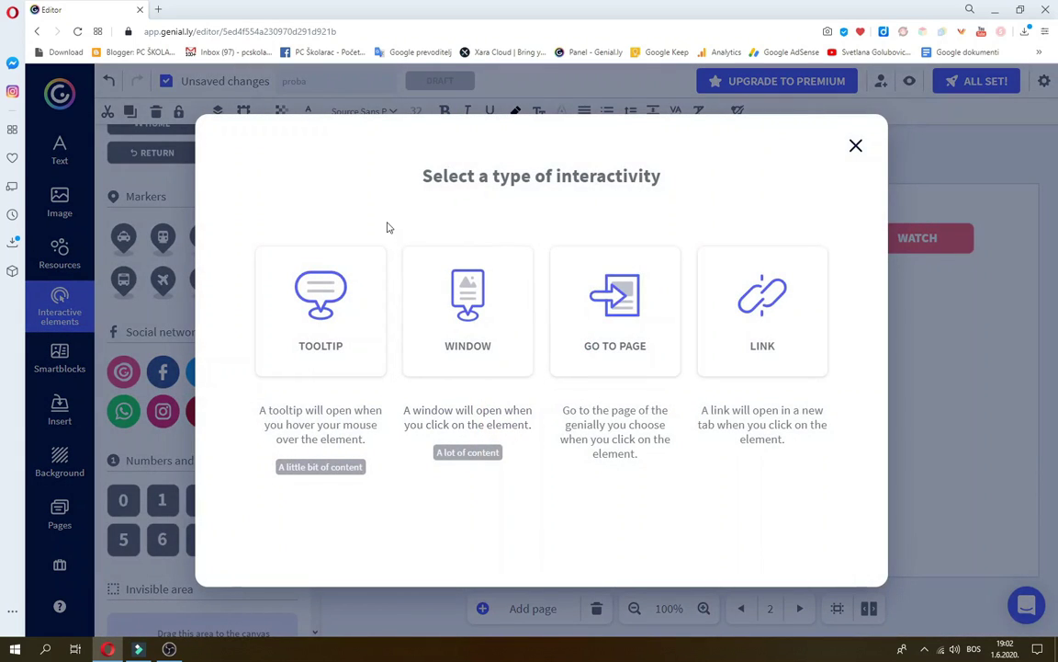
{"action": "left_click", "coordinate": [468, 315]}
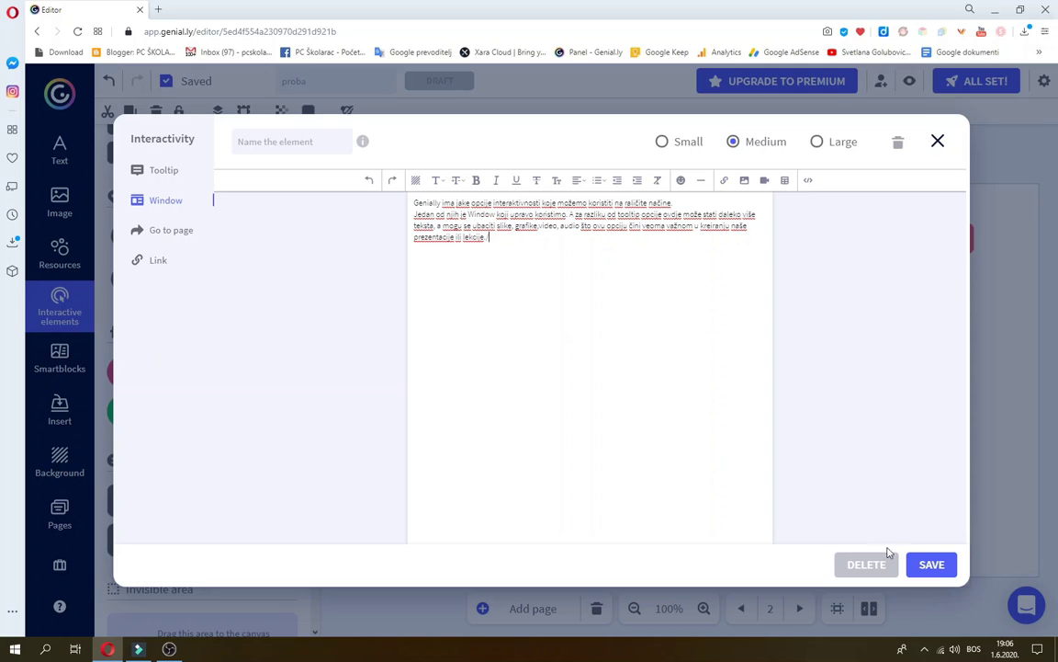
{"action": "left_click", "coordinate": [931, 565]}
- Preview the page, open button 1's text window to check it, and close it
{"action": "left_click", "coordinate": [910, 85]}
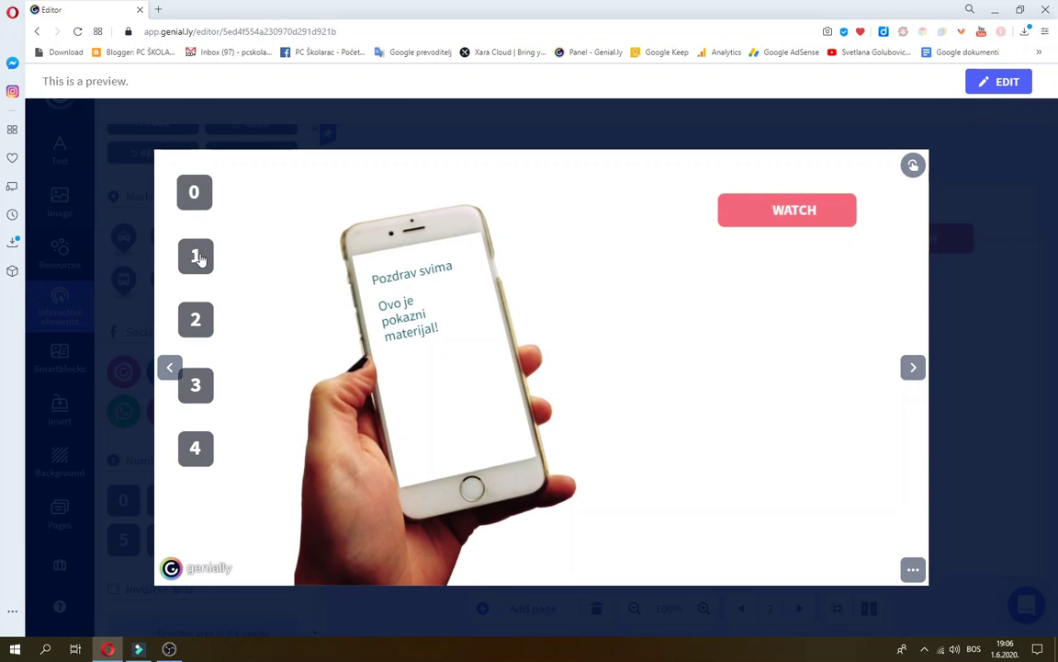
{"action": "left_click", "coordinate": [200, 258]}
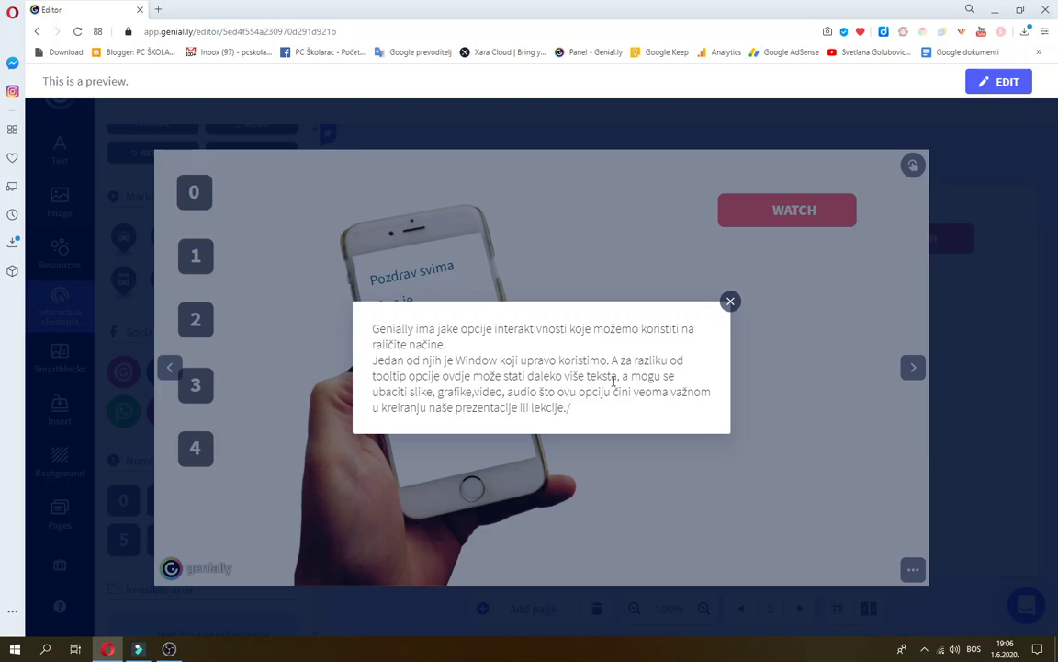
{"action": "left_click", "coordinate": [730, 302]}
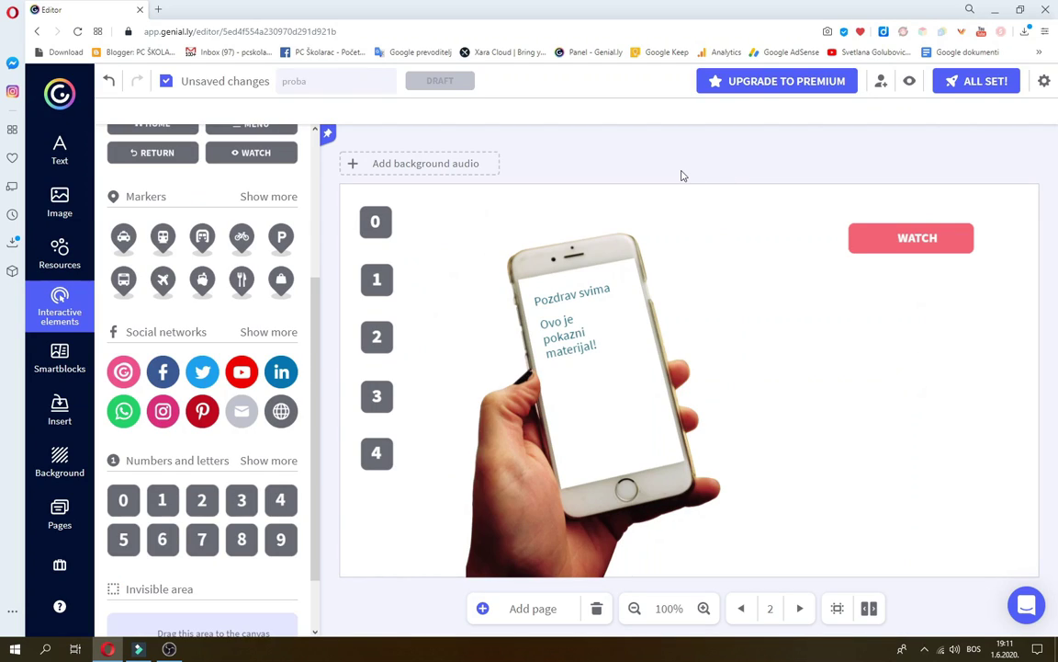
- Give button 2 a medium Window interactivity named "gif", insert the image pozdrav.gif into it, and save
{"action": "left_click", "coordinate": [383, 326]}
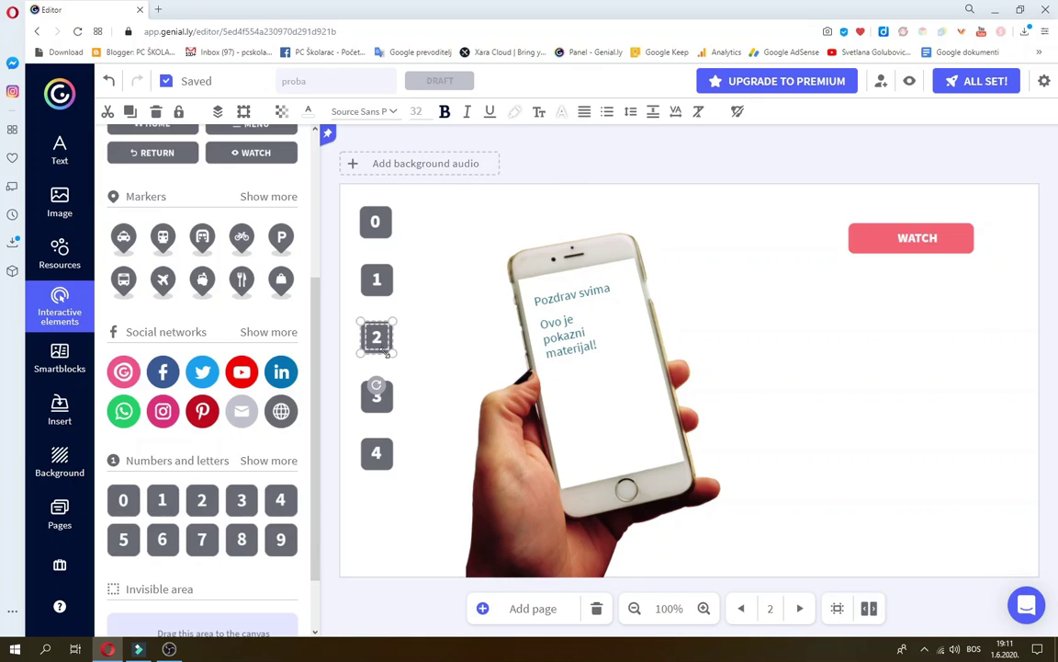
{"action": "left_click", "coordinate": [376, 356]}
{"action": "left_click", "coordinate": [376, 301]}
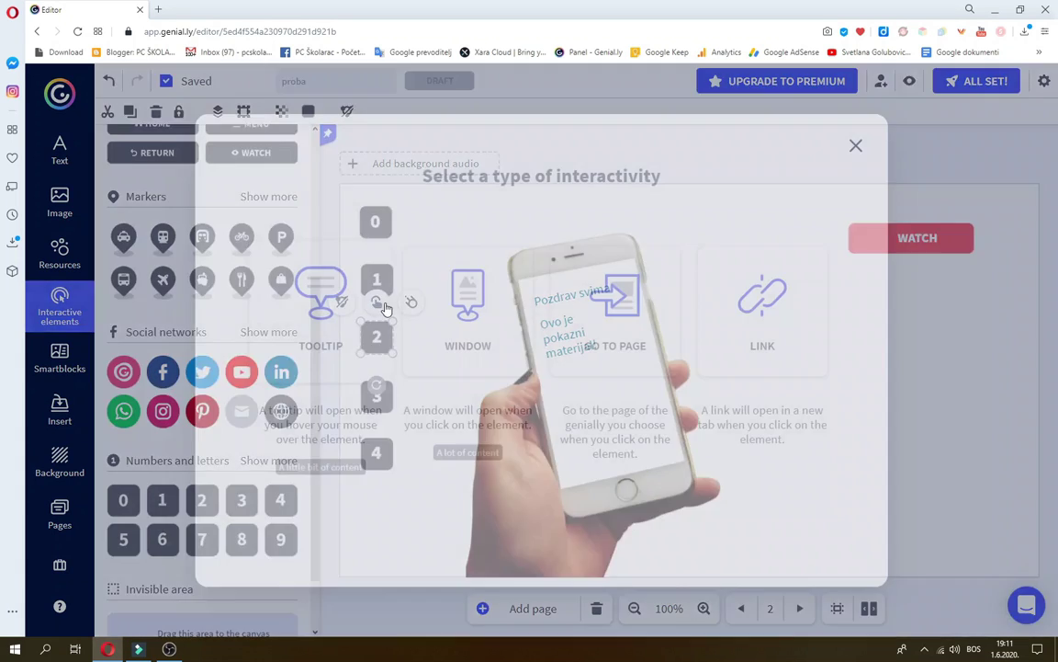
{"action": "left_click", "coordinate": [432, 315]}
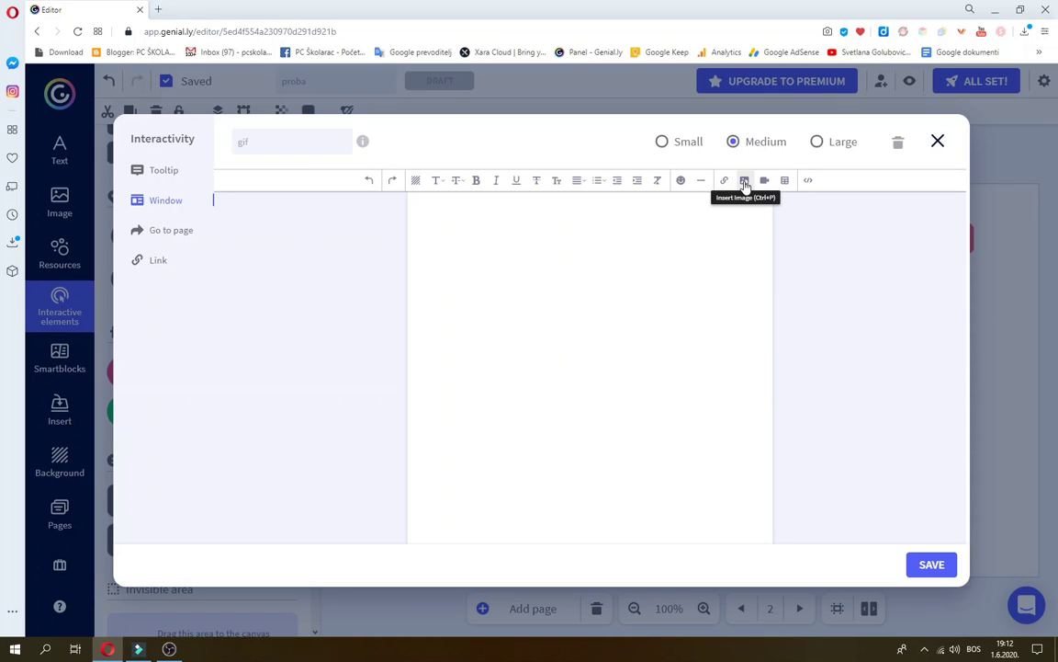
{"action": "left_click", "coordinate": [744, 181]}
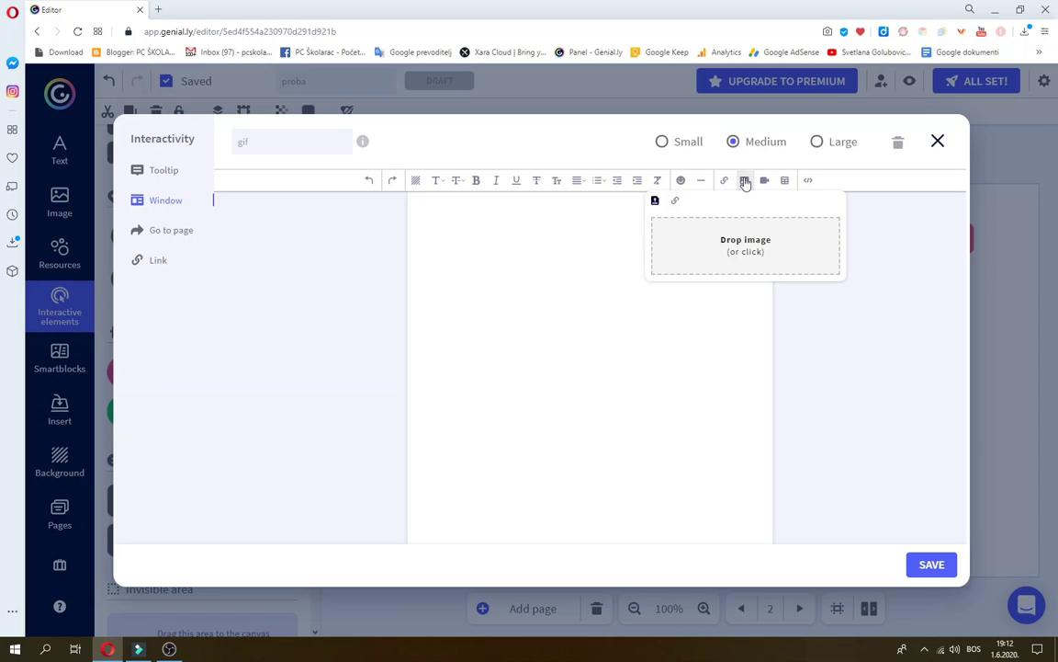
{"action": "left_click", "coordinate": [720, 254]}
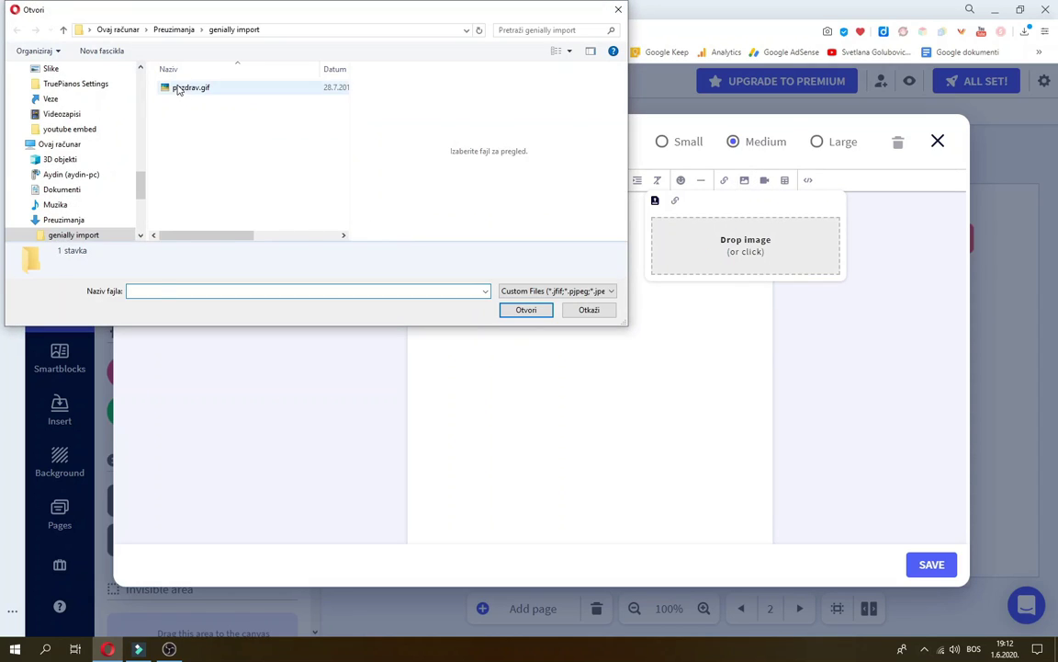
{"action": "left_click", "coordinate": [179, 89]}
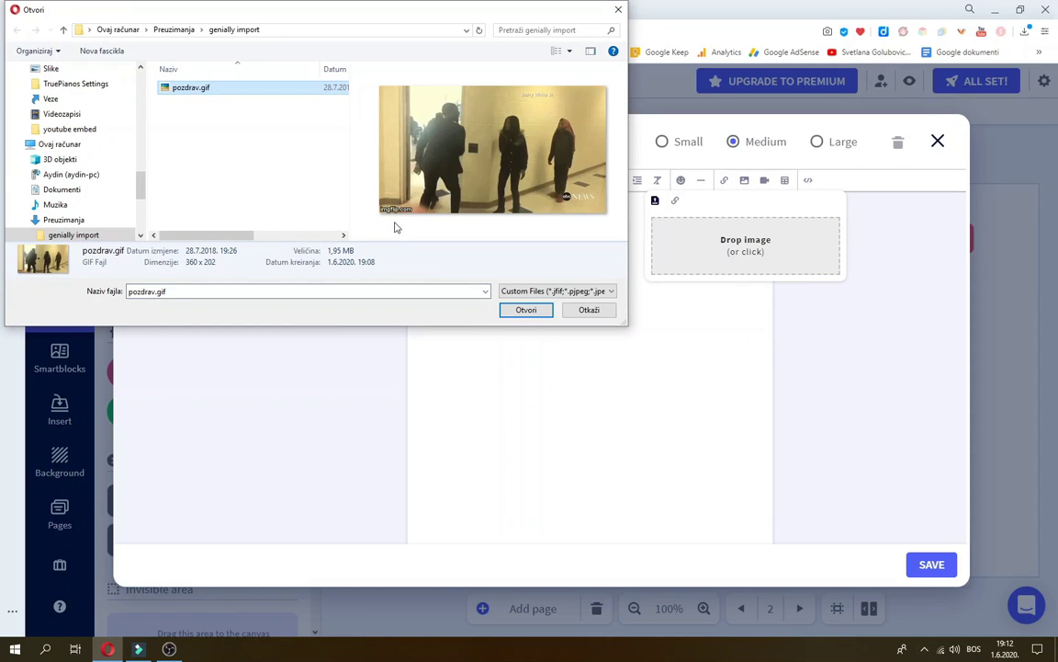
{"action": "left_click", "coordinate": [524, 310]}
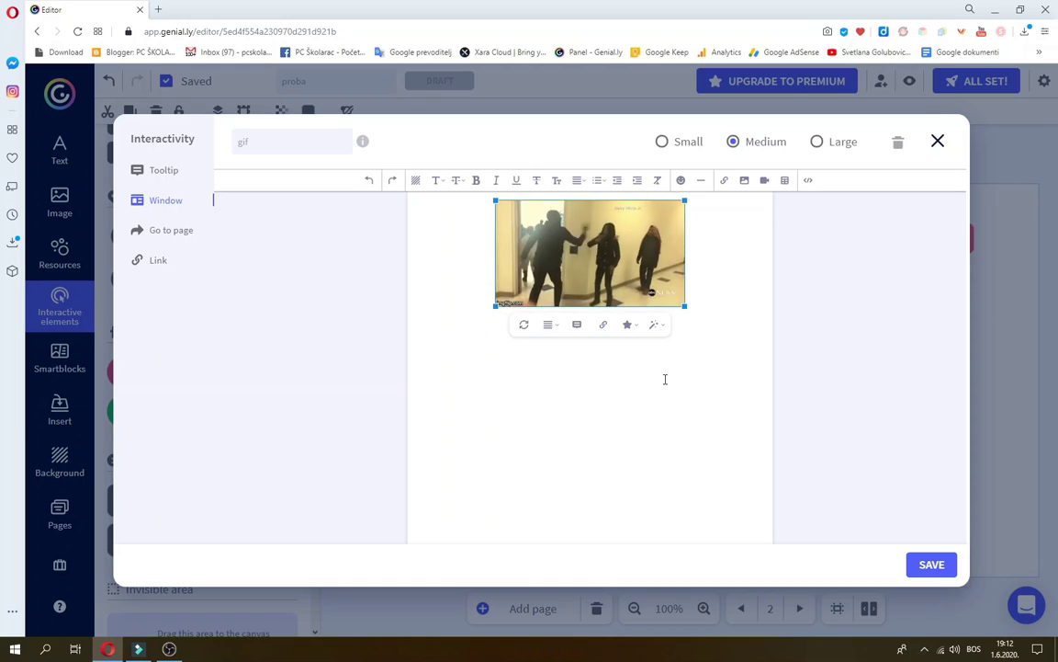
{"action": "left_click", "coordinate": [933, 567]}
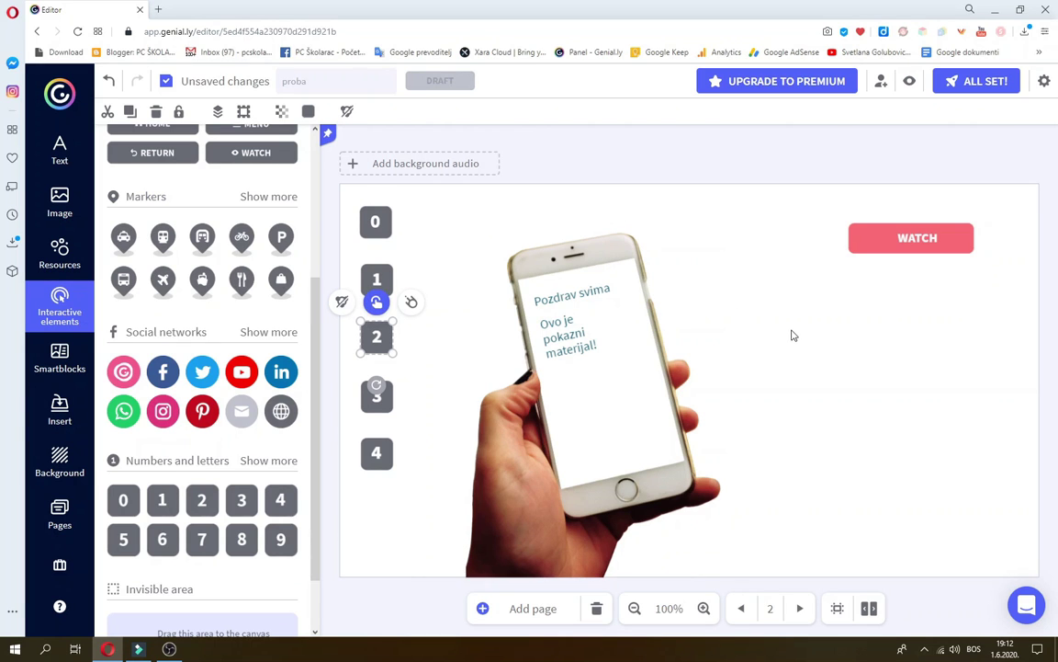
- Preview the page to check button 0's tooltip, button 1's text window and button 2's GIF window, closing each window
{"action": "left_click", "coordinate": [740, 253]}
{"action": "left_click", "coordinate": [910, 82]}
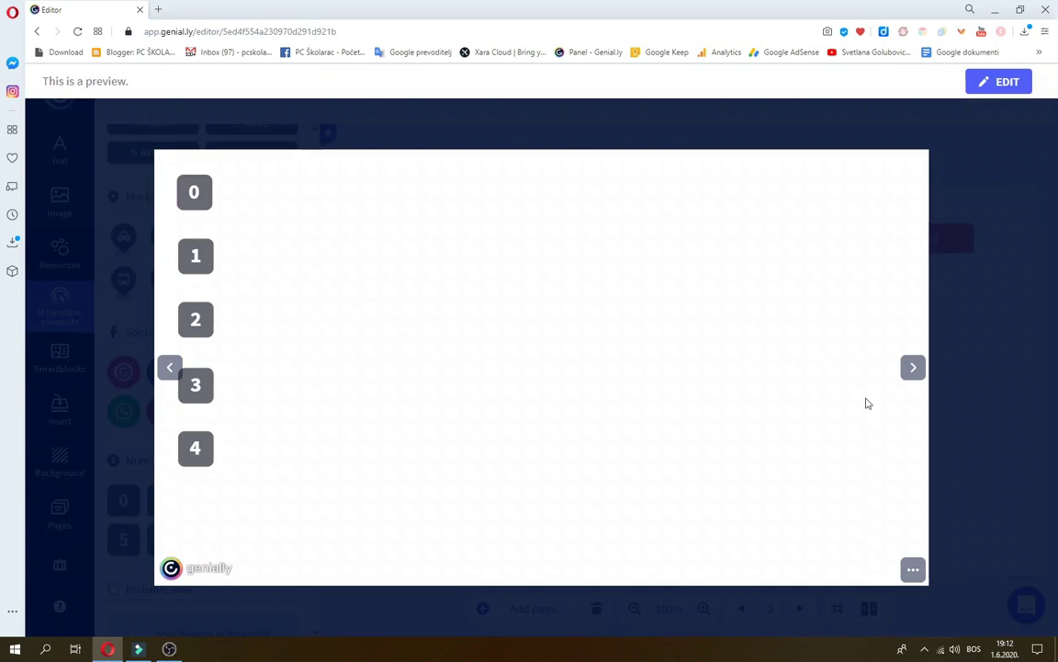
{"action": "mouse_move", "coordinate": [194, 191]}
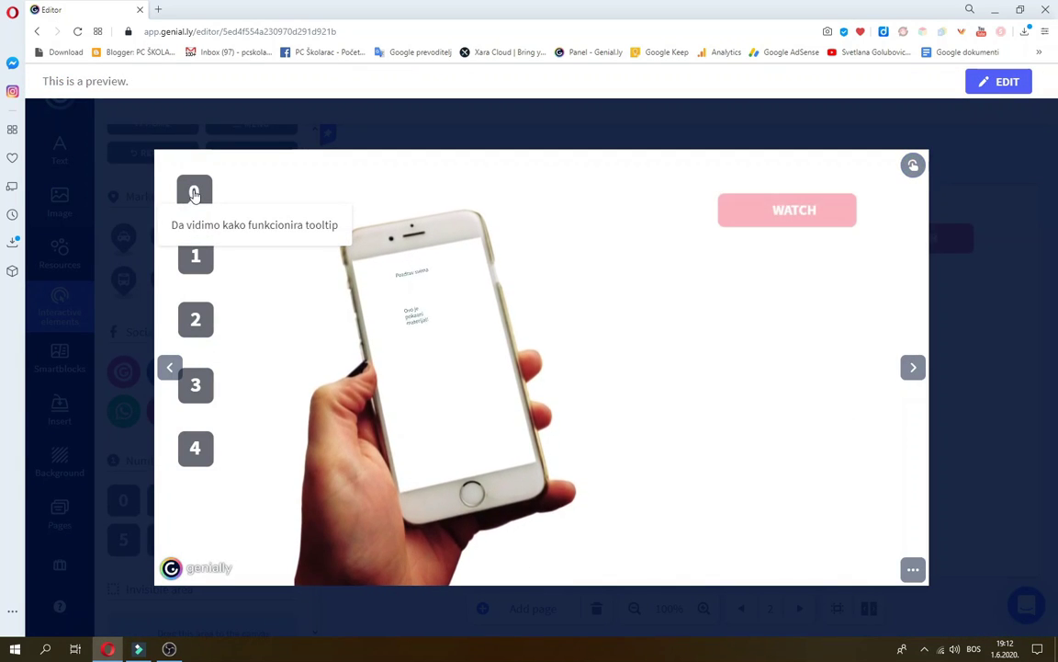
{"action": "left_click", "coordinate": [204, 258]}
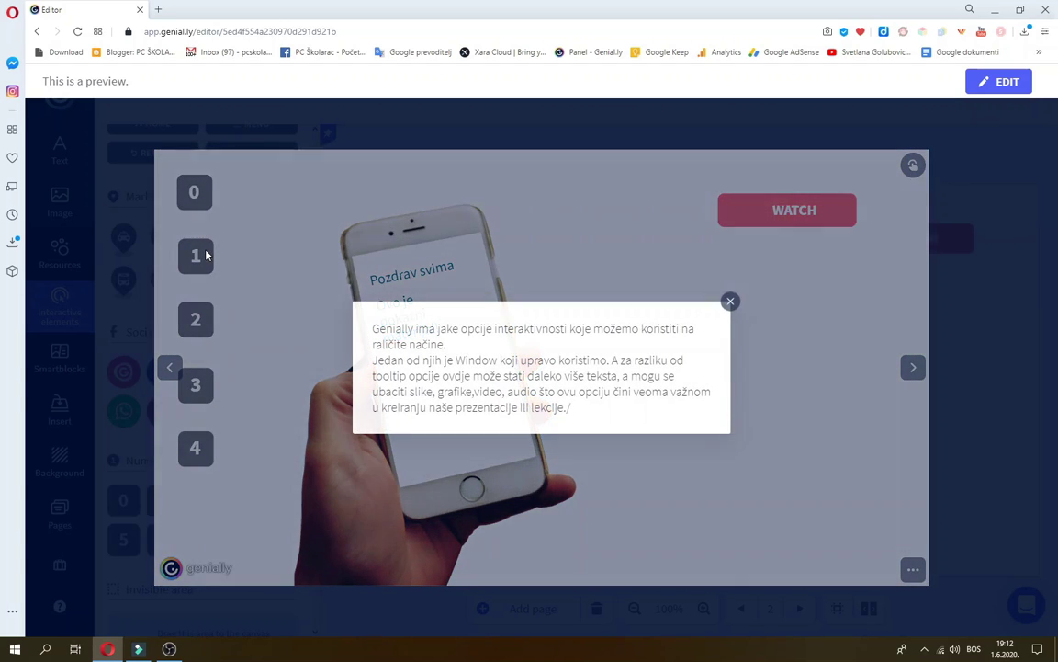
{"action": "left_click", "coordinate": [730, 300]}
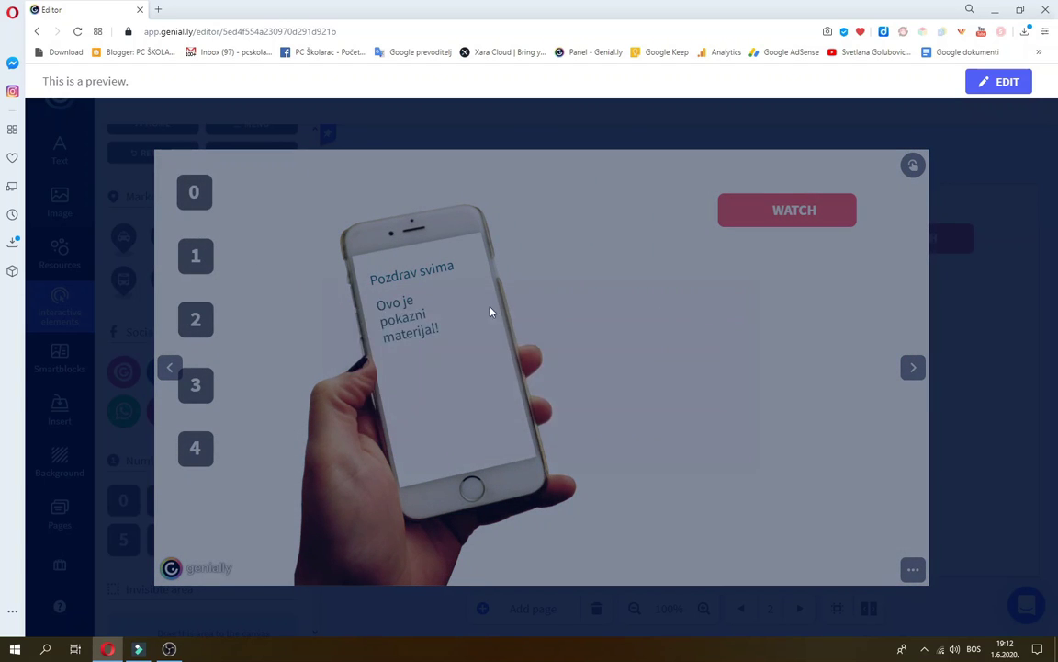
{"action": "left_click", "coordinate": [204, 319]}
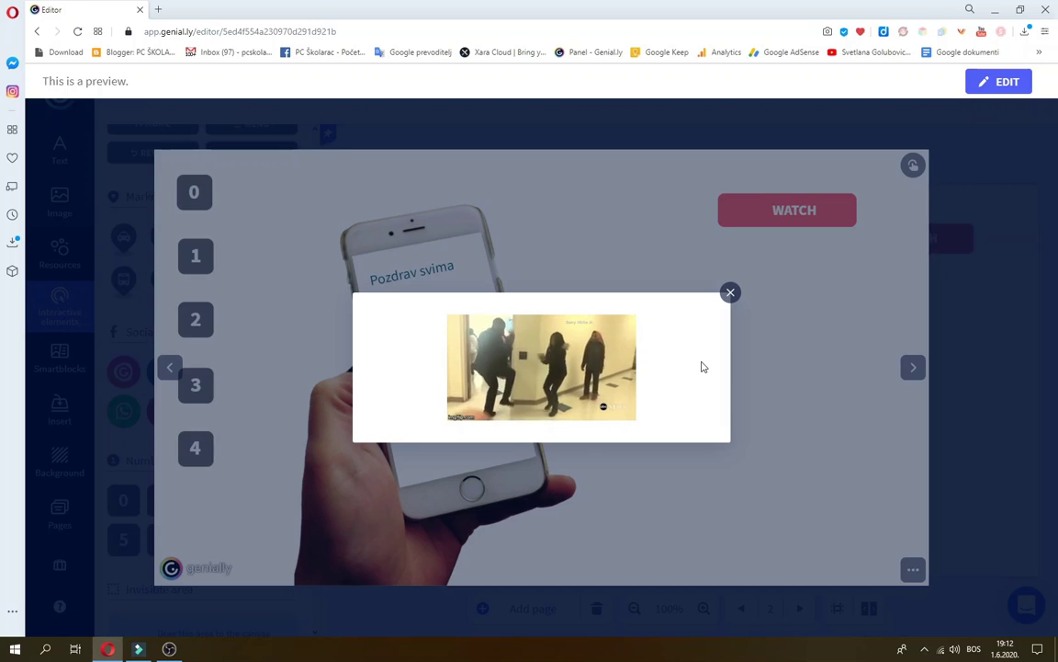
{"action": "left_click", "coordinate": [728, 295]}
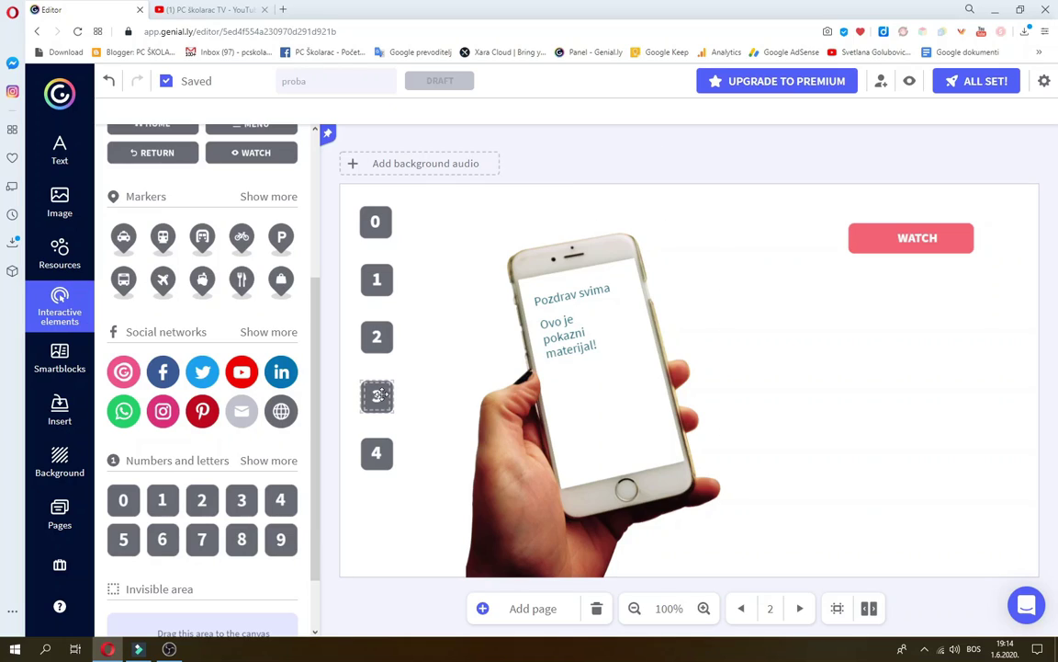
- Give button 3 a medium Window interactivity and start inserting a video by URL
{"action": "left_click", "coordinate": [391, 395]}
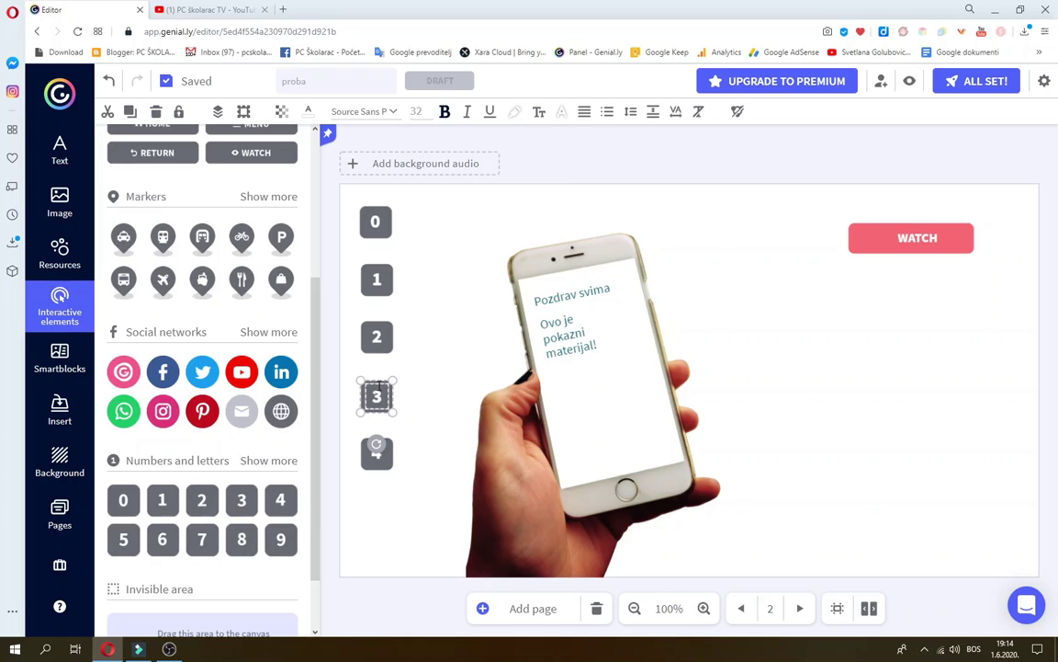
{"action": "left_click", "coordinate": [377, 389]}
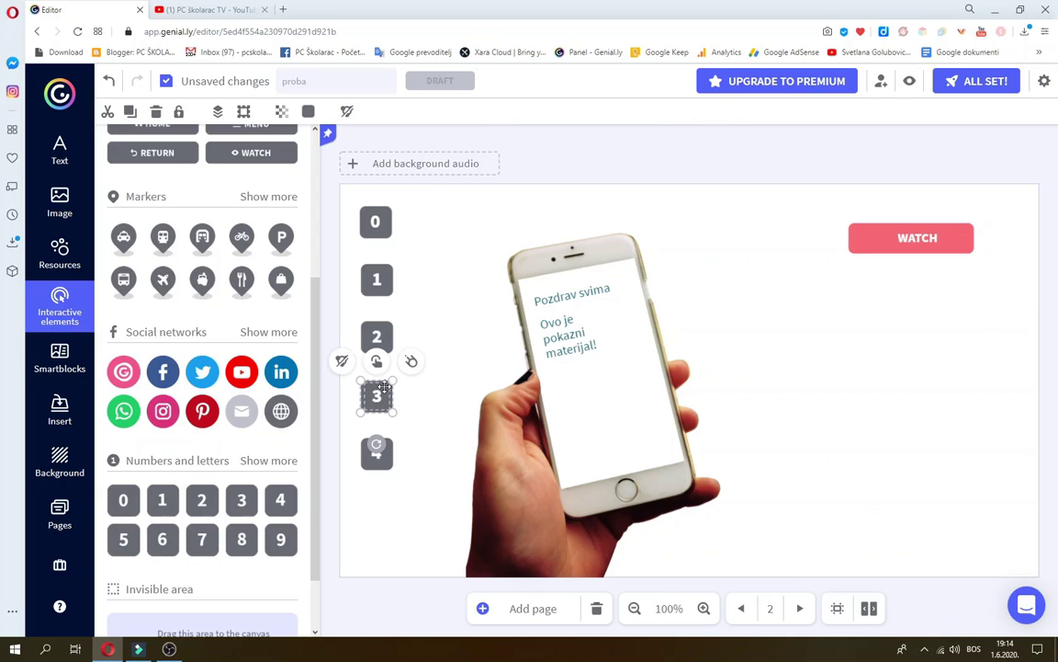
{"action": "left_click", "coordinate": [376, 364]}
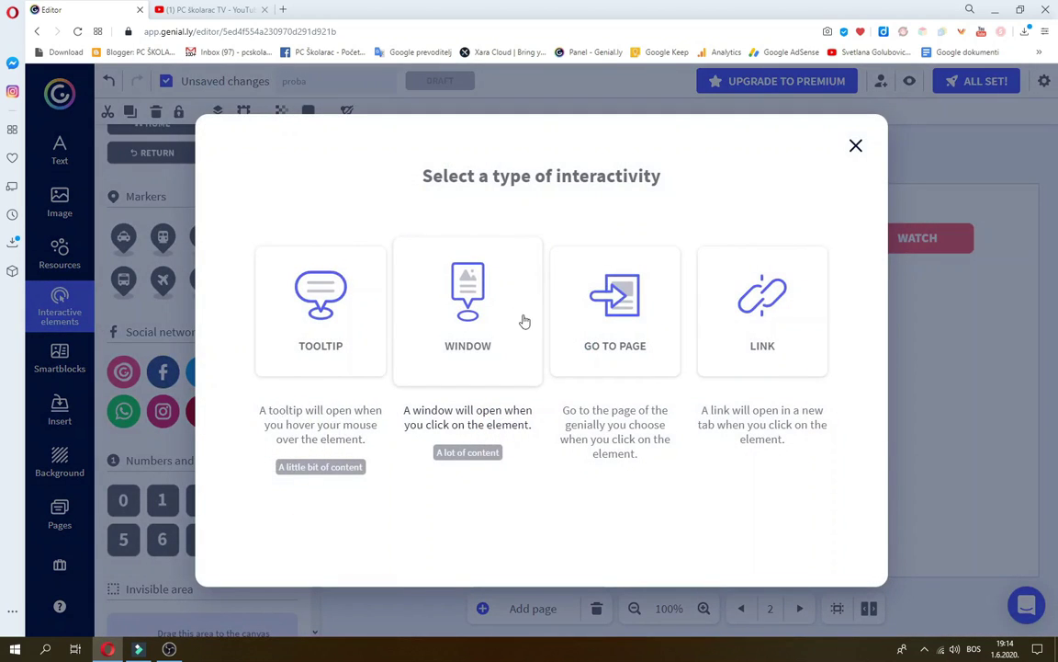
{"action": "left_click", "coordinate": [527, 332]}
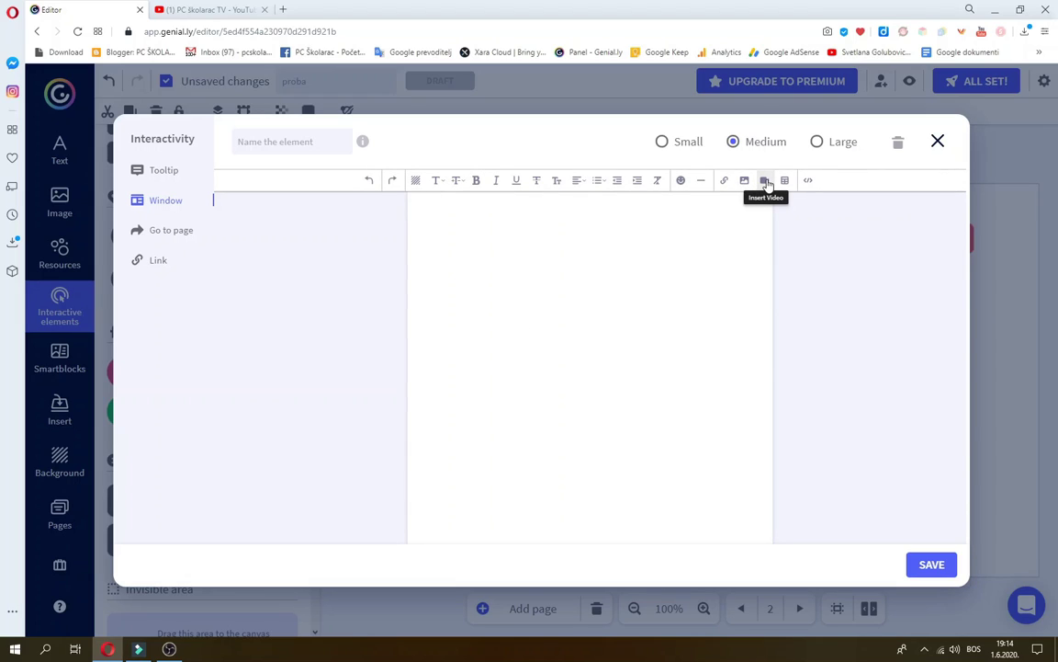
{"action": "left_click", "coordinate": [765, 181]}
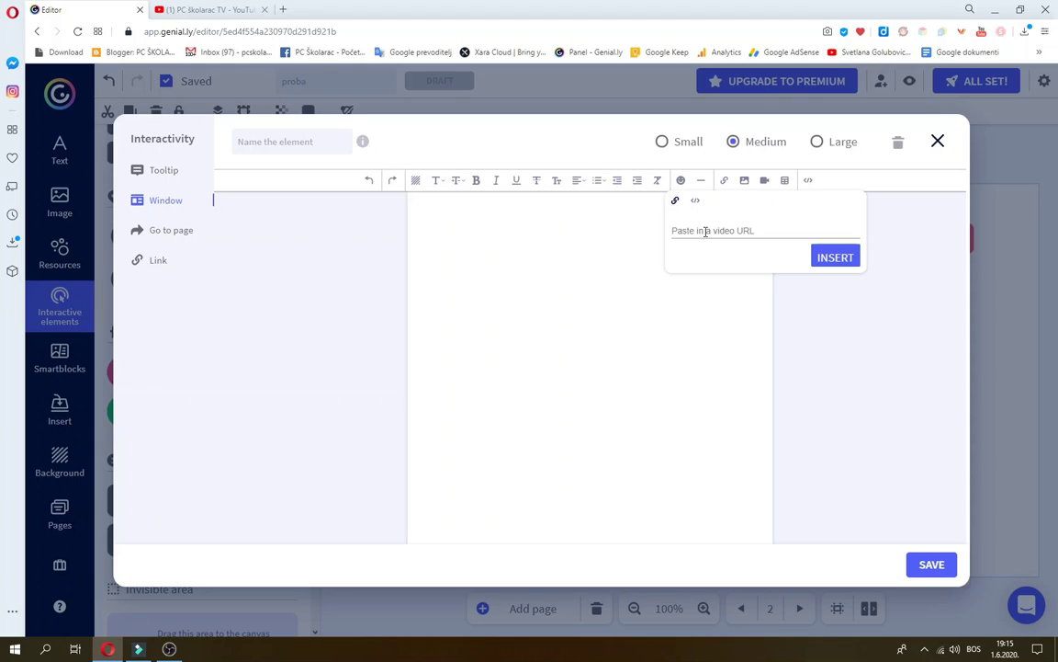
- Switch to YouTube, copy the URL of the "PC školarac TV" video, and return to the Genially editor
{"action": "left_click", "coordinate": [213, 11]}
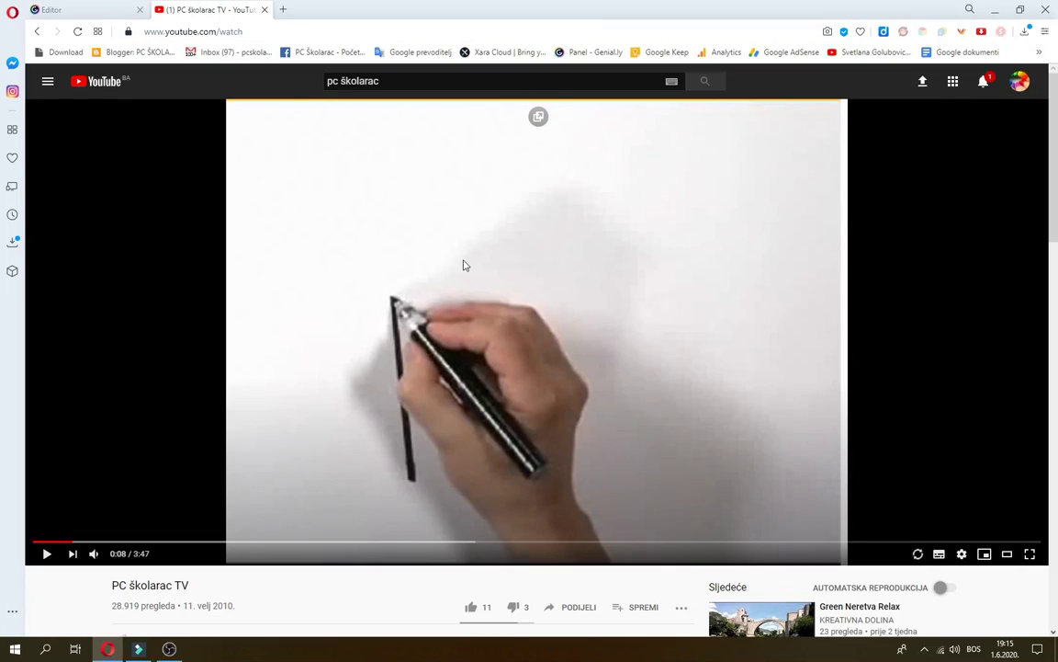
{"action": "right_click", "coordinate": [476, 258]}
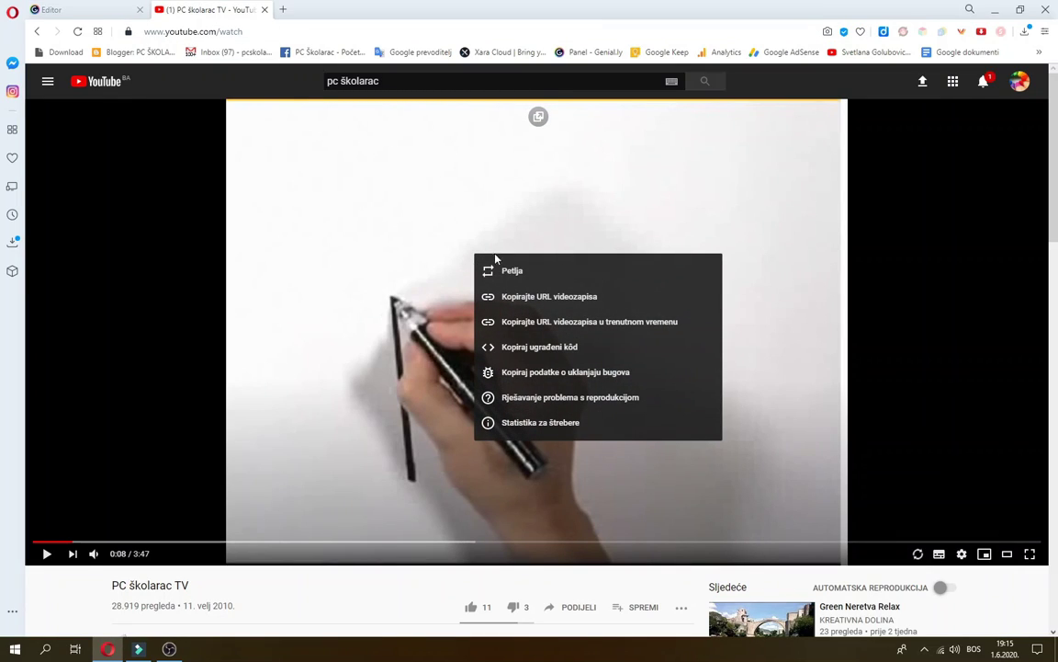
{"action": "left_click", "coordinate": [568, 297]}
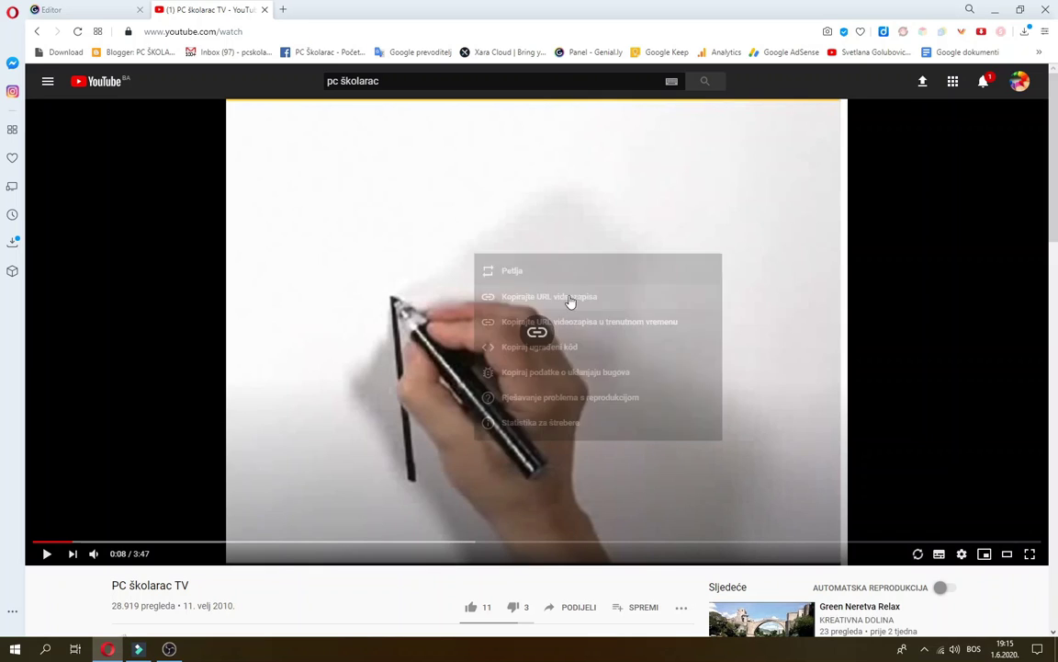
{"action": "left_click", "coordinate": [78, 10]}
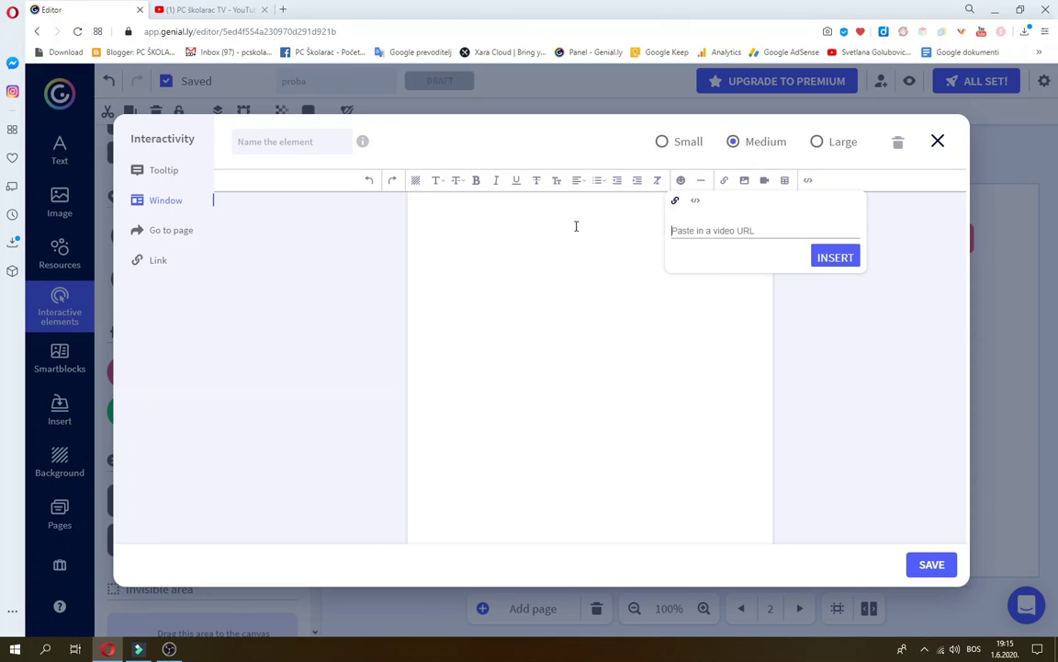
- Insert the "PC školarac TV" video into button 3's window using the copied youtu.be link, and save the interactivity
{"action": "right_click", "coordinate": [713, 231]}
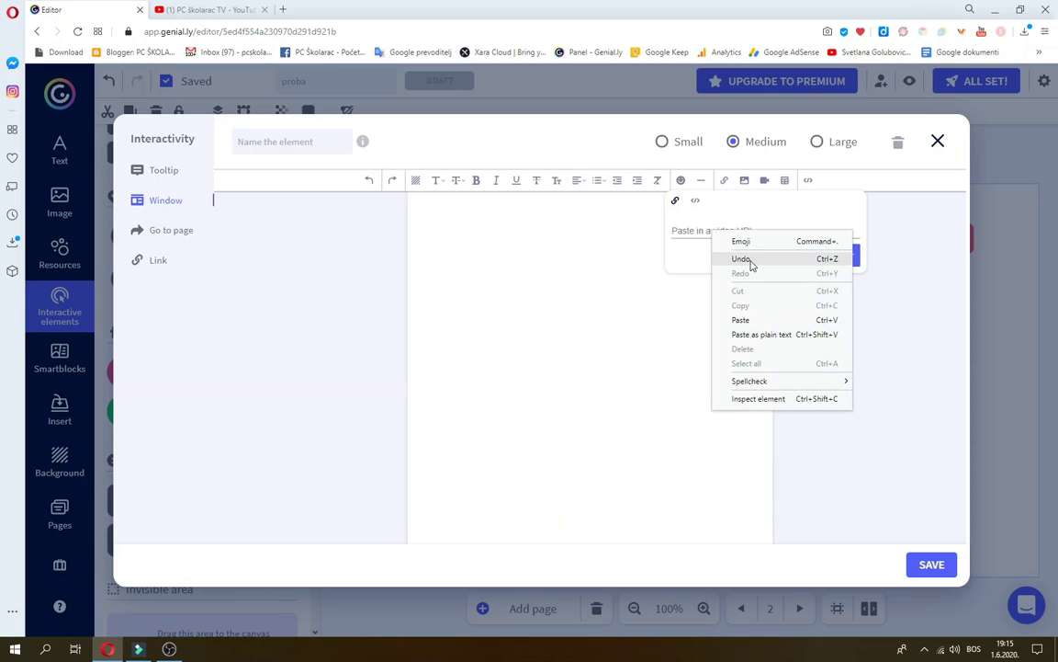
{"action": "left_click", "coordinate": [758, 319]}
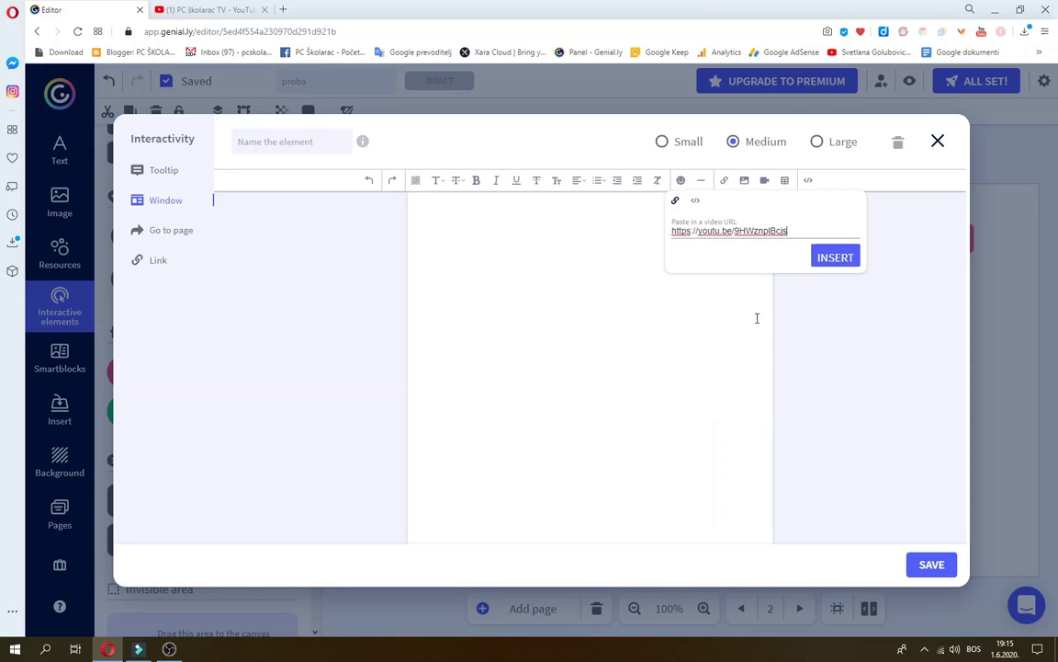
{"action": "left_click", "coordinate": [837, 259]}
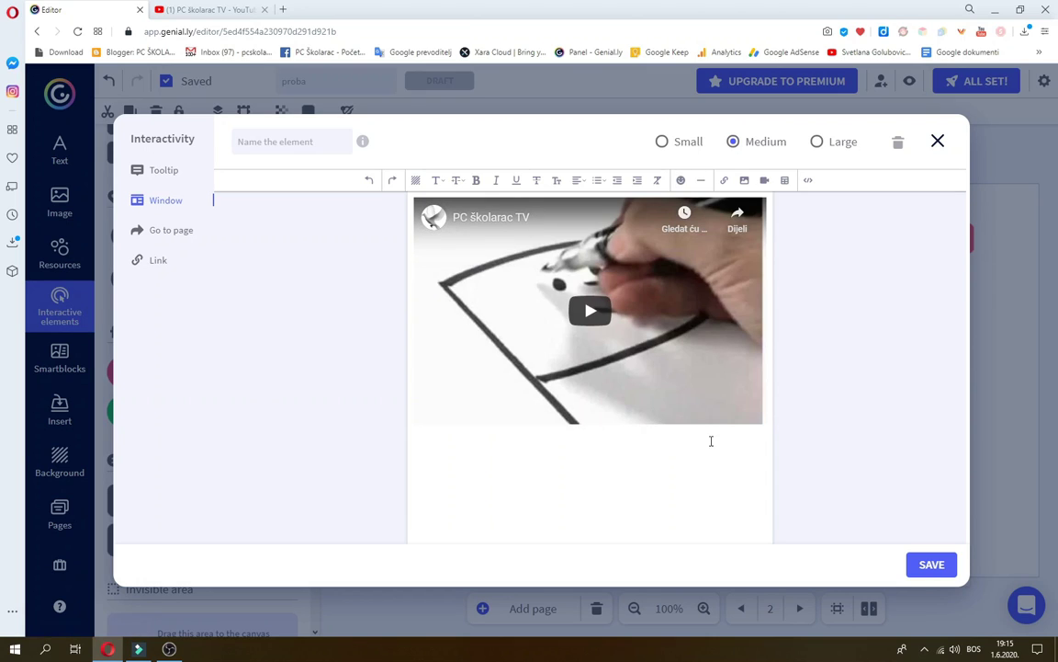
{"action": "left_click", "coordinate": [948, 565]}
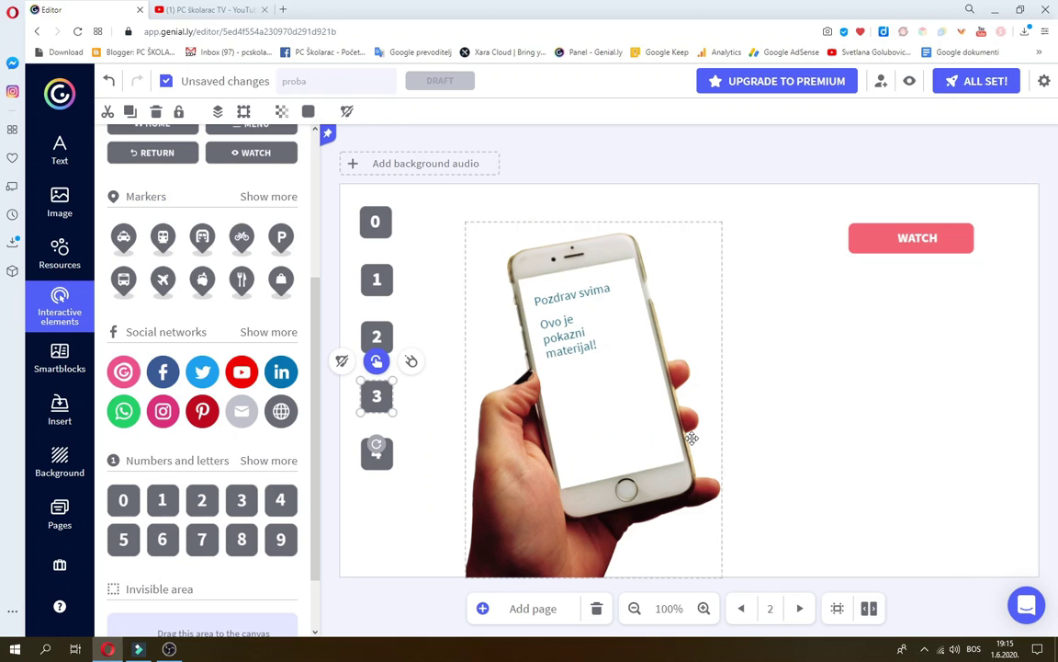
- Preview the page, open button 3's window, play its embedded video to check it, and close the window
{"action": "left_click", "coordinate": [909, 81]}
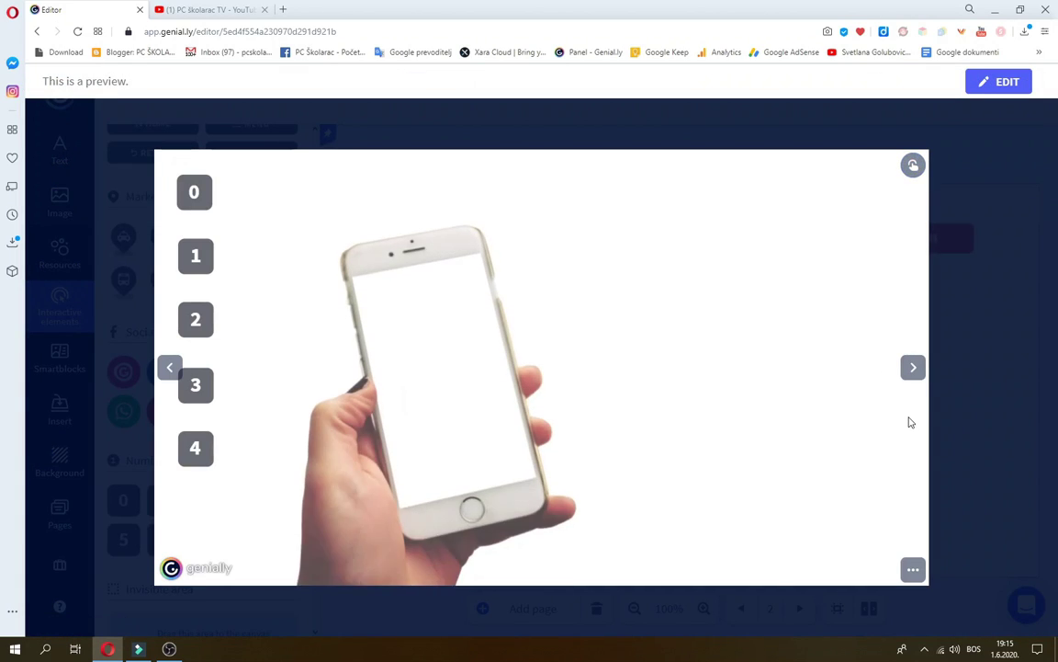
{"action": "left_click", "coordinate": [198, 382]}
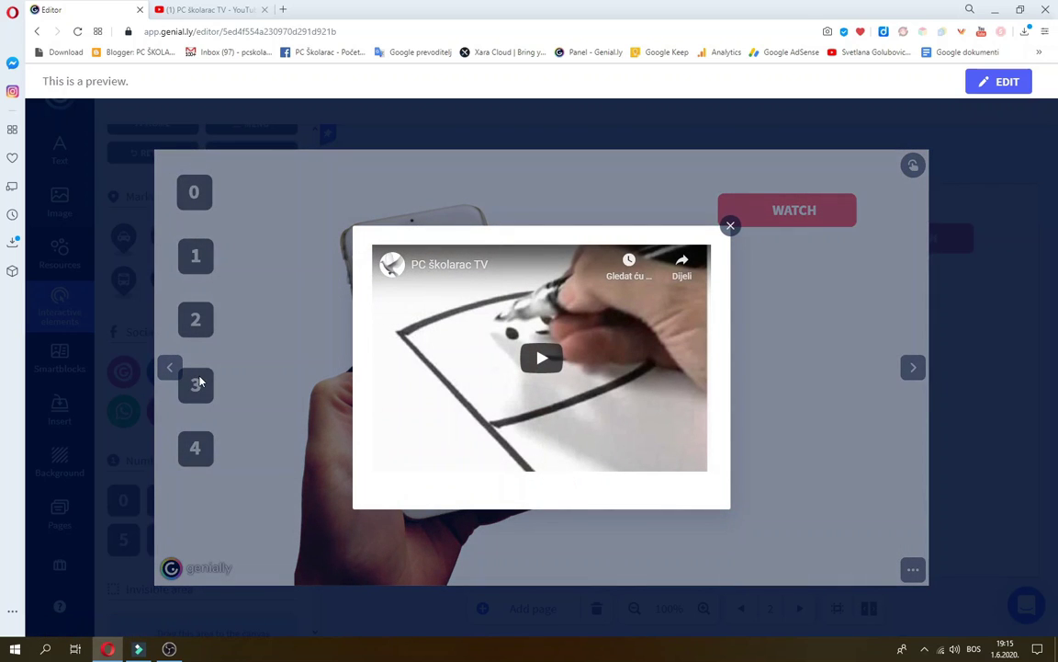
{"action": "left_click", "coordinate": [541, 358]}
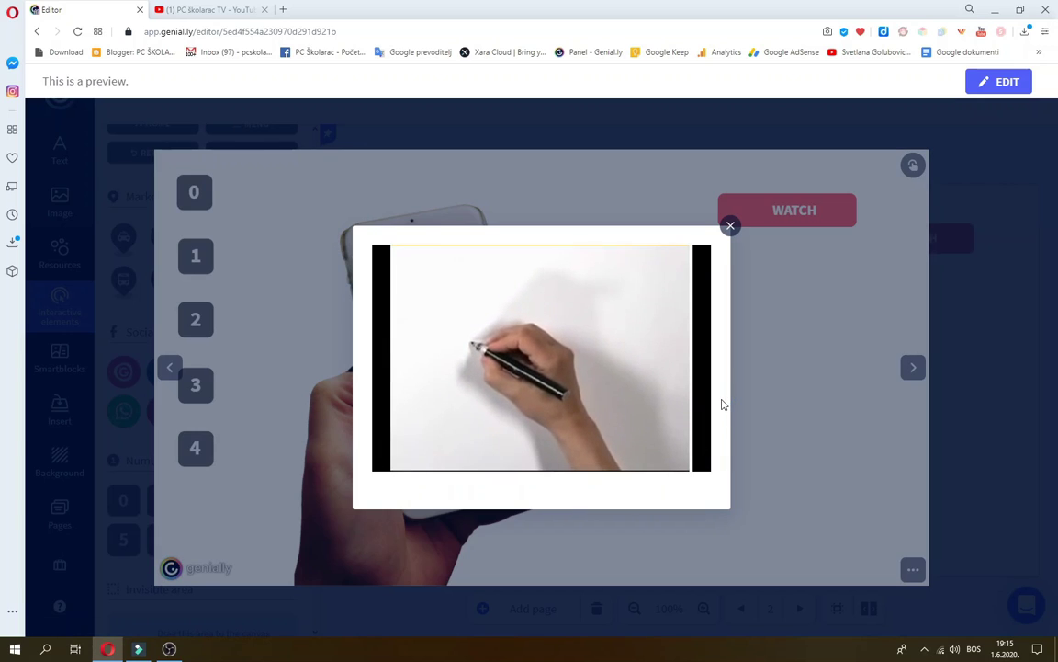
{"action": "left_click", "coordinate": [727, 228]}
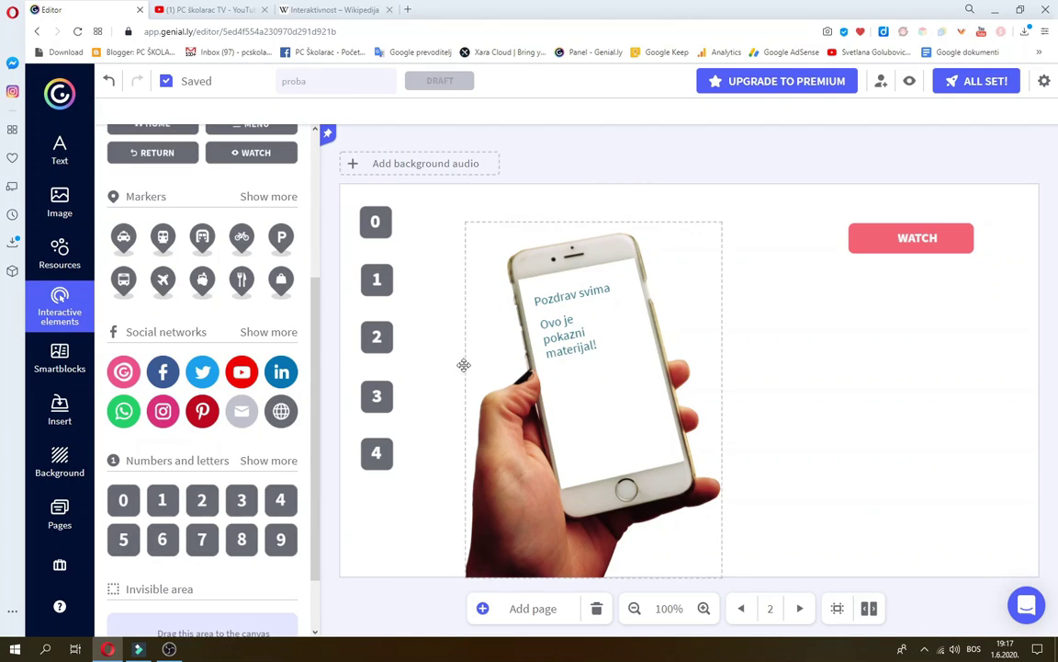
- Give button 4 a Link interactivity to the Wikipedia article "Interaktivnost", copying its URL from the open browser tab, and save it
{"action": "left_click", "coordinate": [387, 467]}
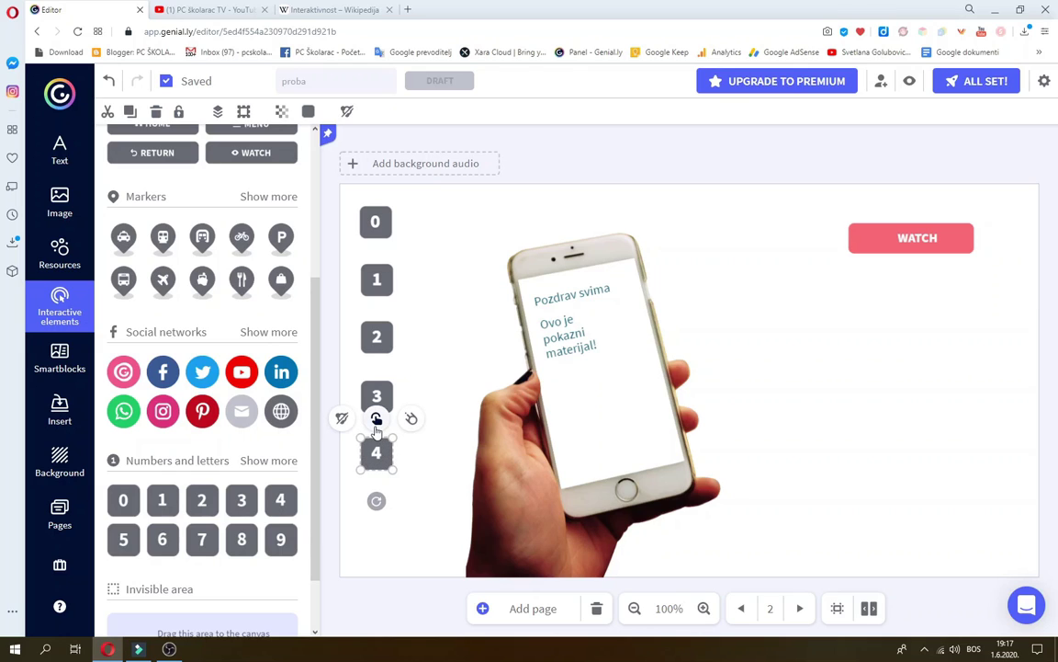
{"action": "left_click", "coordinate": [377, 420]}
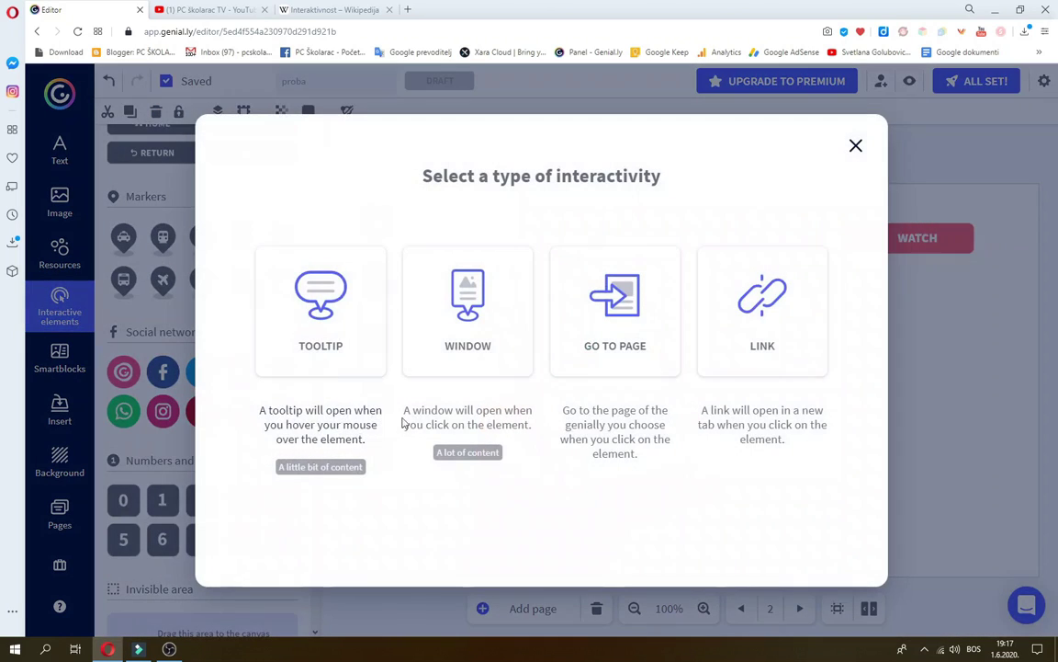
{"action": "left_click", "coordinate": [752, 307]}
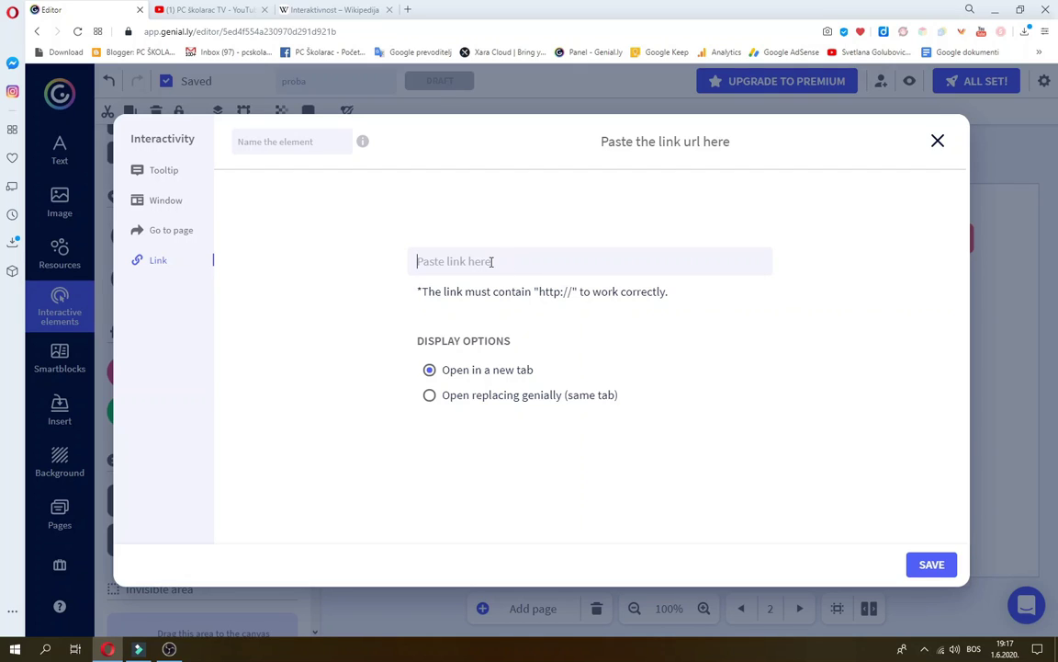
{"action": "left_click", "coordinate": [331, 10]}
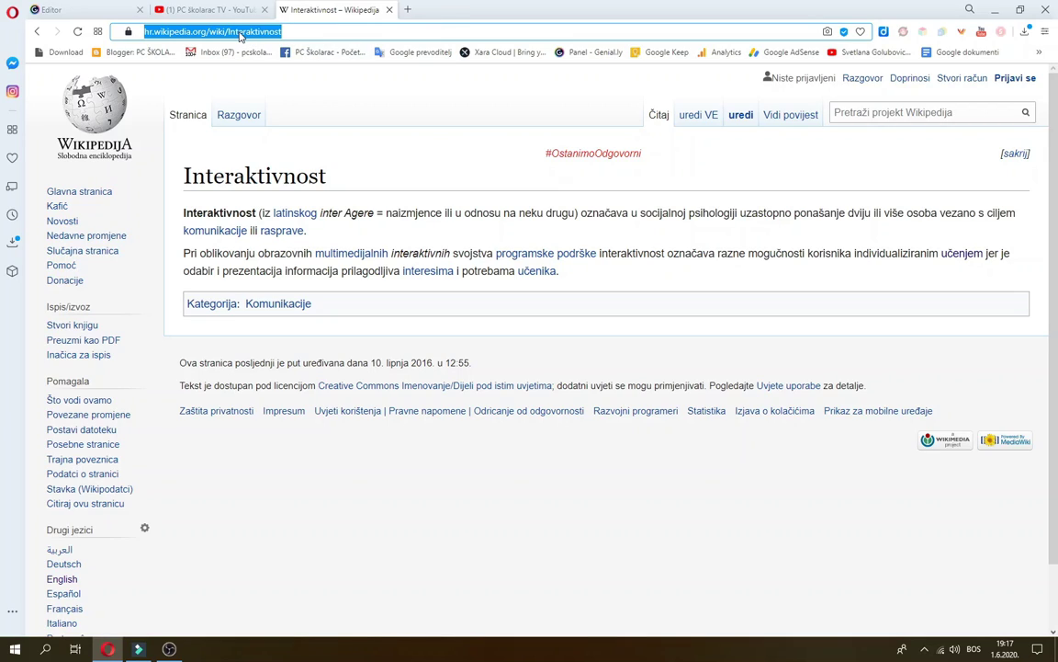
{"action": "left_click", "coordinate": [92, 14]}
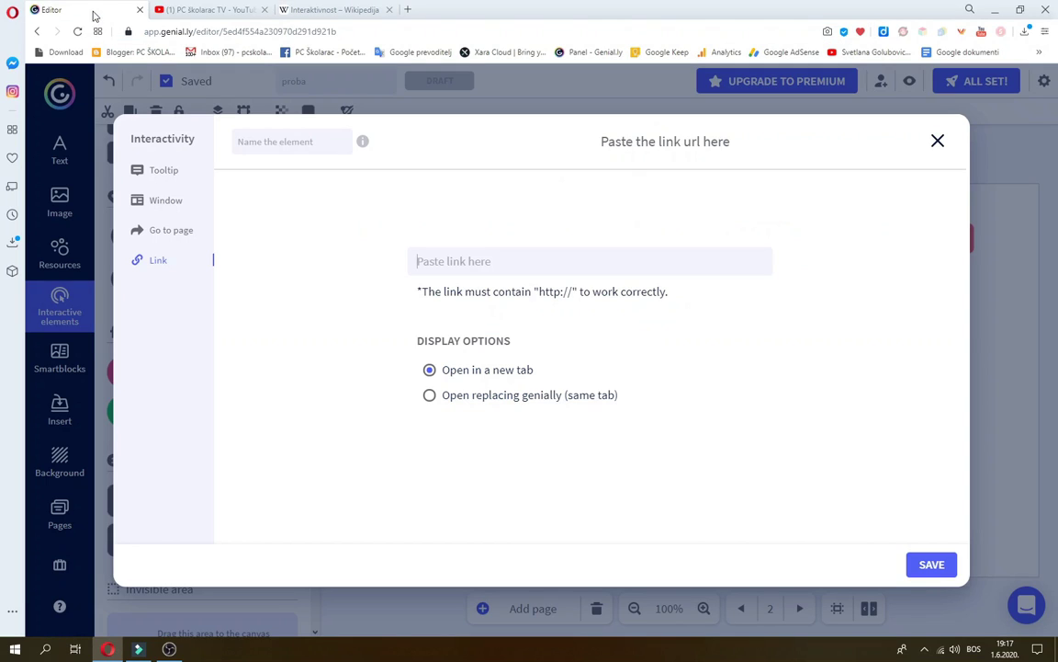
{"action": "right_click", "coordinate": [482, 260]}
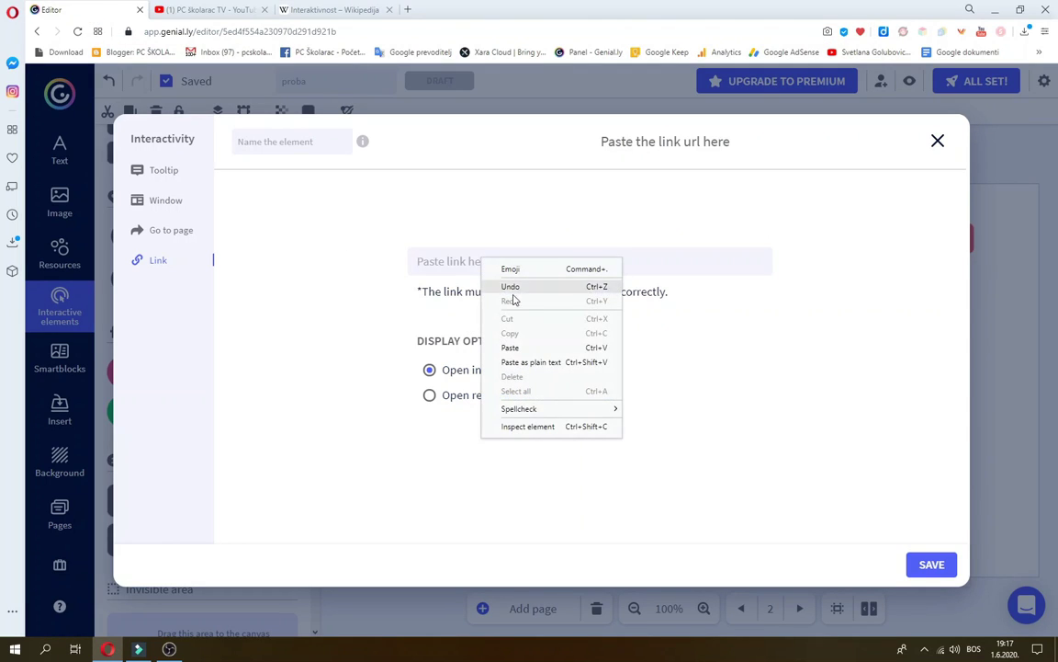
{"action": "left_click", "coordinate": [529, 344]}
{"action": "left_click", "coordinate": [932, 566]}
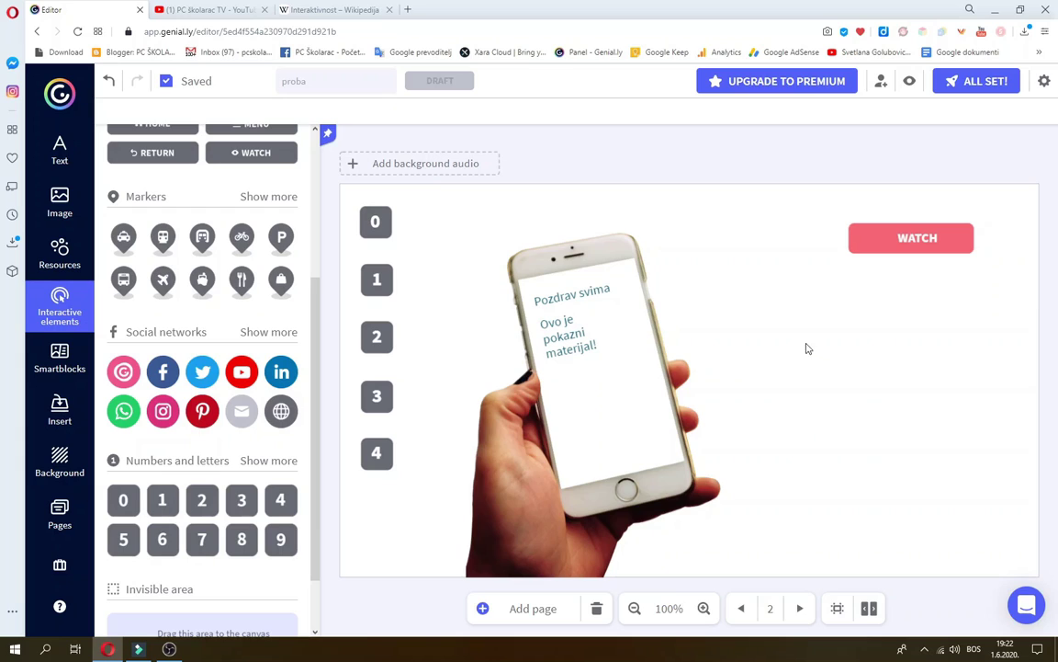
- Preview the page, follow button 4's link to check that it works, and return to the Genially editor
{"action": "left_click", "coordinate": [909, 82]}
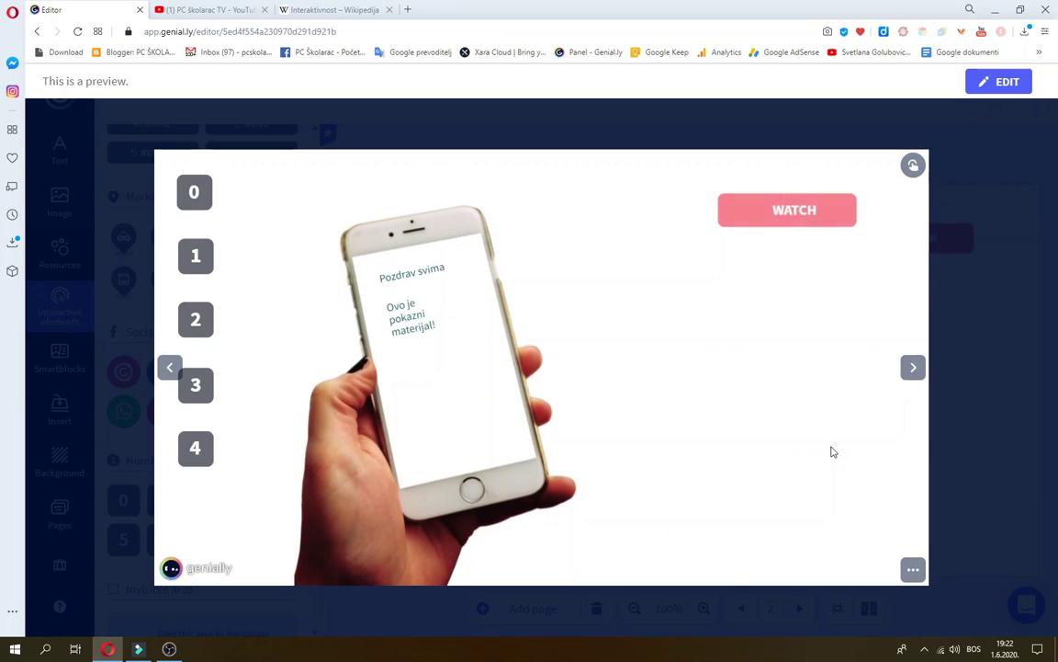
{"action": "left_click", "coordinate": [199, 449]}
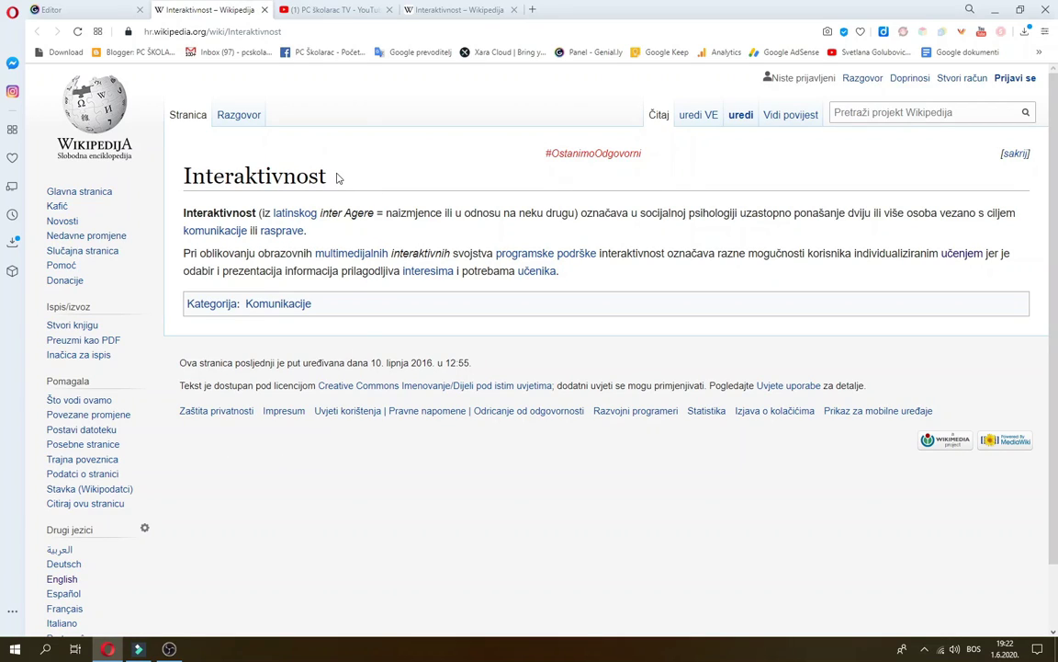
{"action": "left_click", "coordinate": [96, 12]}
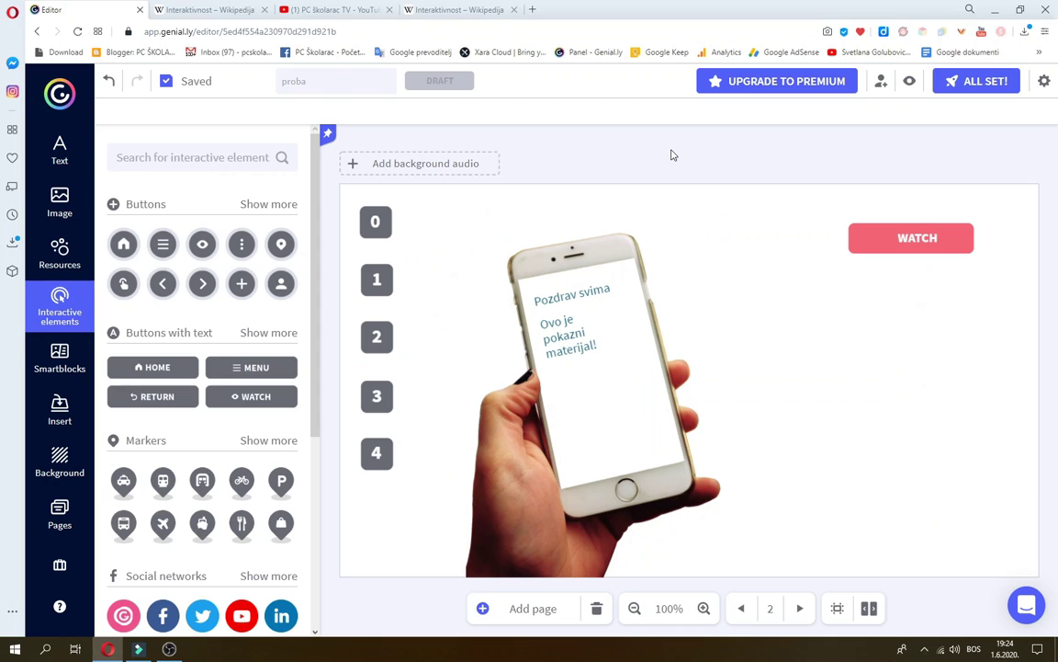
- Add the light bulb icon from the resources to the page, enlarge it, and position it below the WATCH button
{"action": "left_click", "coordinate": [57, 259]}
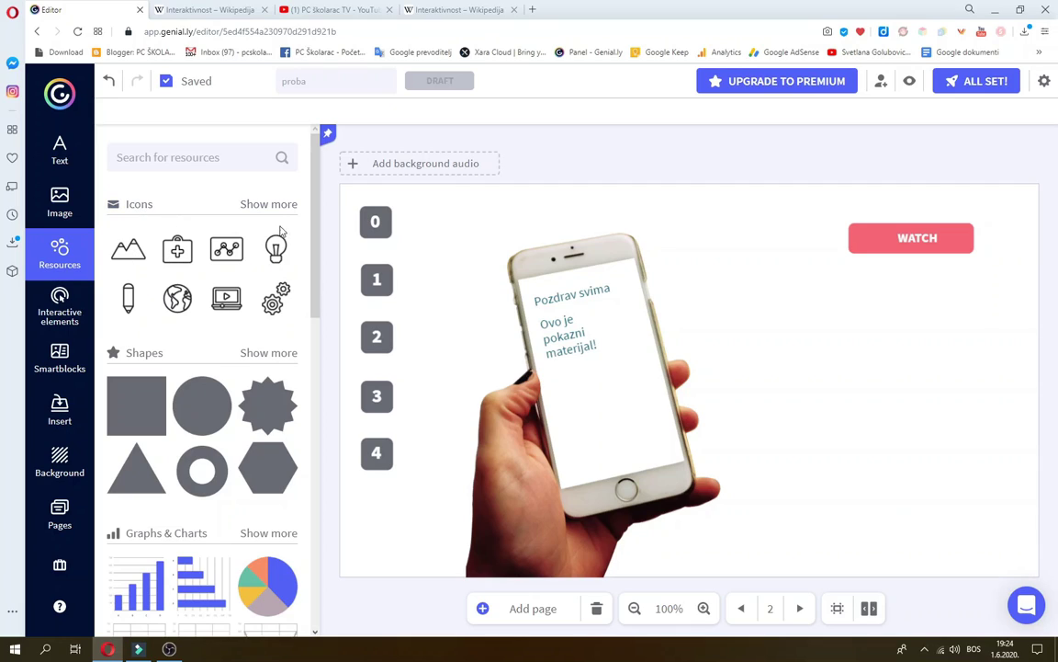
{"action": "scroll", "coordinate": [276, 216], "scroll_direction": "down", "scroll_amount": 1}
{"action": "scroll", "coordinate": [276, 218], "scroll_direction": "up", "scroll_amount": 1}
{"action": "left_click_drag", "start_coordinate": [276, 250], "coordinate": [846, 386]}
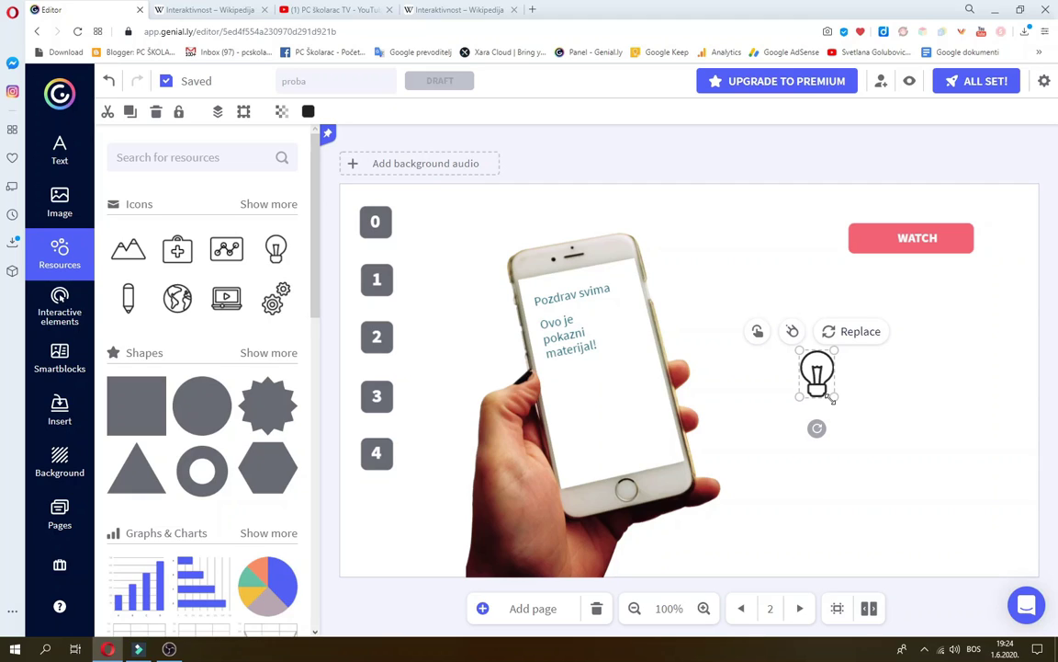
{"action": "left_click_drag", "start_coordinate": [831, 398], "coordinate": [921, 514]}
{"action": "left_click_drag", "start_coordinate": [874, 472], "coordinate": [893, 455]}
{"action": "mouse_move", "coordinate": [943, 499]}
{"action": "left_mouse_down"}
{"action": "mouse_move", "coordinate": [935, 493]}
{"action": "mouse_move", "coordinate": [947, 508]}
{"action": "left_mouse_up"}
{"action": "mouse_move", "coordinate": [882, 538]}
{"action": "left_mouse_down"}
{"action": "mouse_move", "coordinate": [922, 537]}
{"action": "mouse_move", "coordinate": [884, 542]}
{"action": "left_mouse_up"}
{"action": "left_click_drag", "start_coordinate": [946, 505], "coordinate": [926, 485]}
{"action": "left_click_drag", "start_coordinate": [876, 443], "coordinate": [887, 456]}
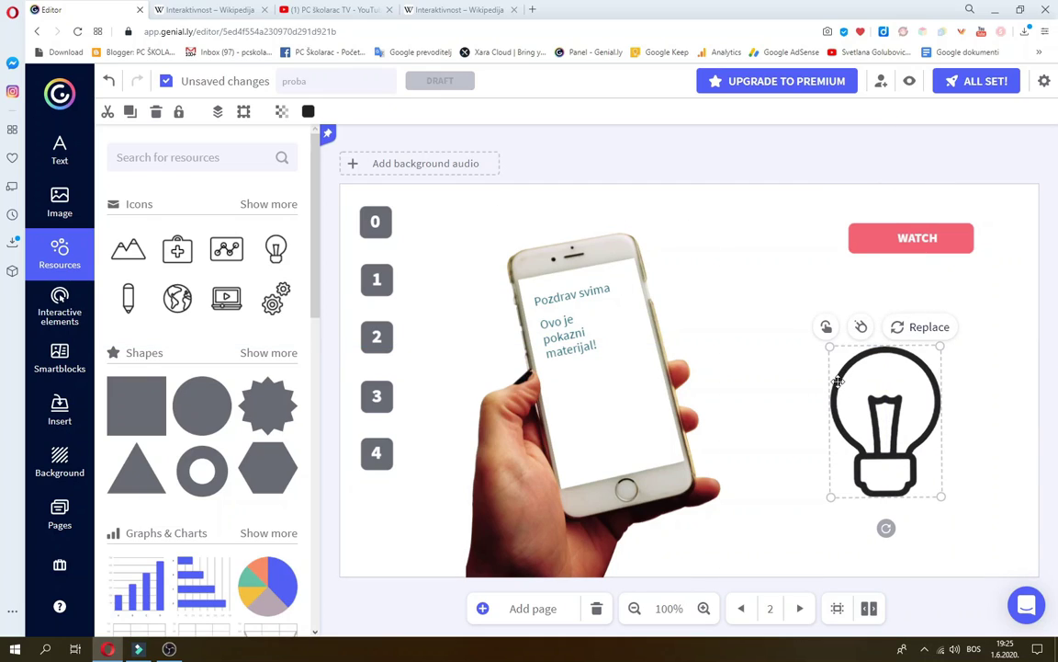
- Try several palette colours on the light bulb icon and settle on light blue
{"action": "left_click", "coordinate": [308, 111]}
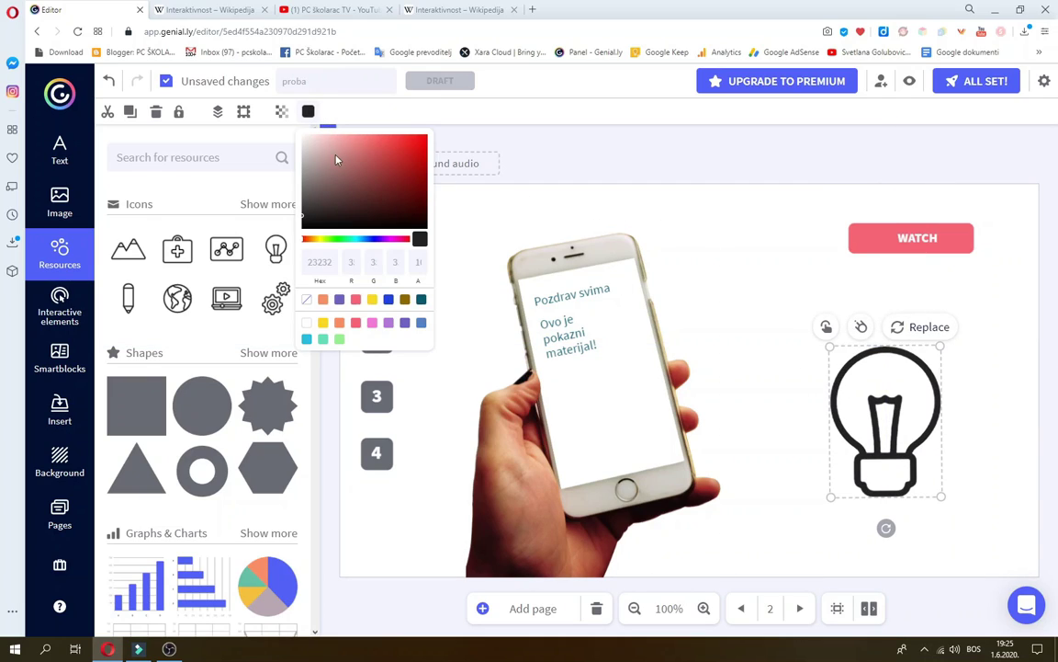
{"action": "left_click", "coordinate": [339, 300]}
{"action": "left_click", "coordinate": [356, 323]}
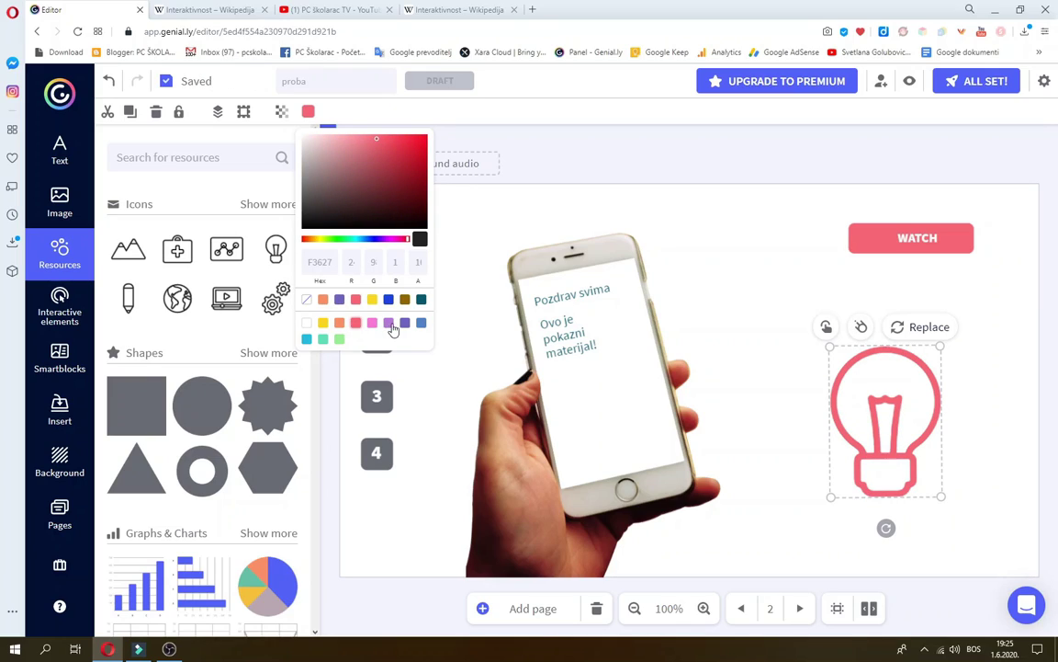
{"action": "left_click", "coordinate": [339, 300]}
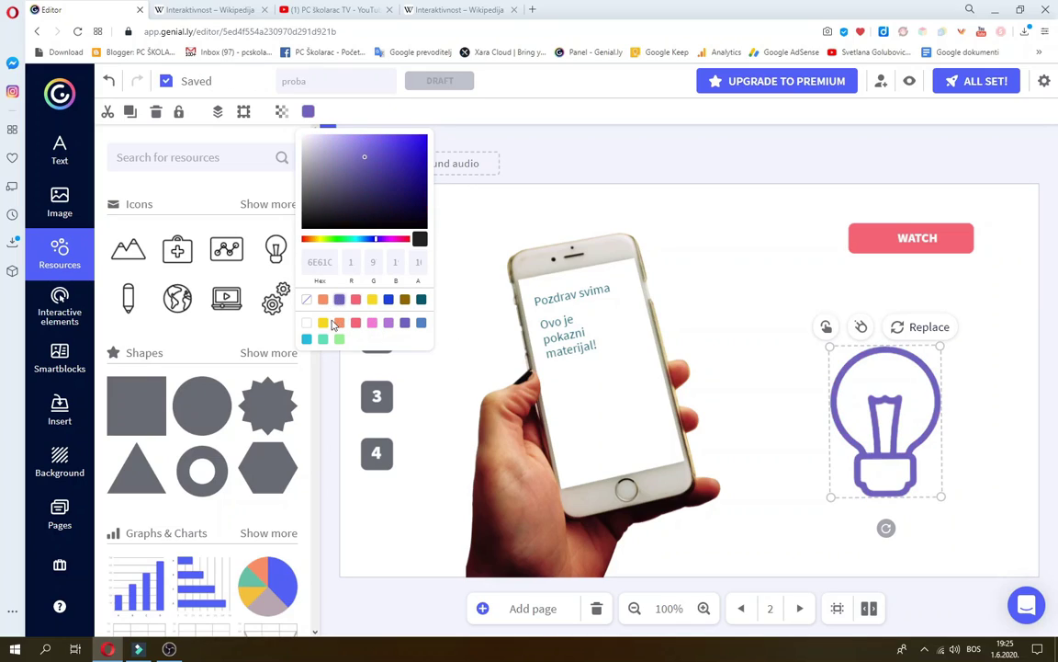
{"action": "left_click", "coordinate": [324, 340]}
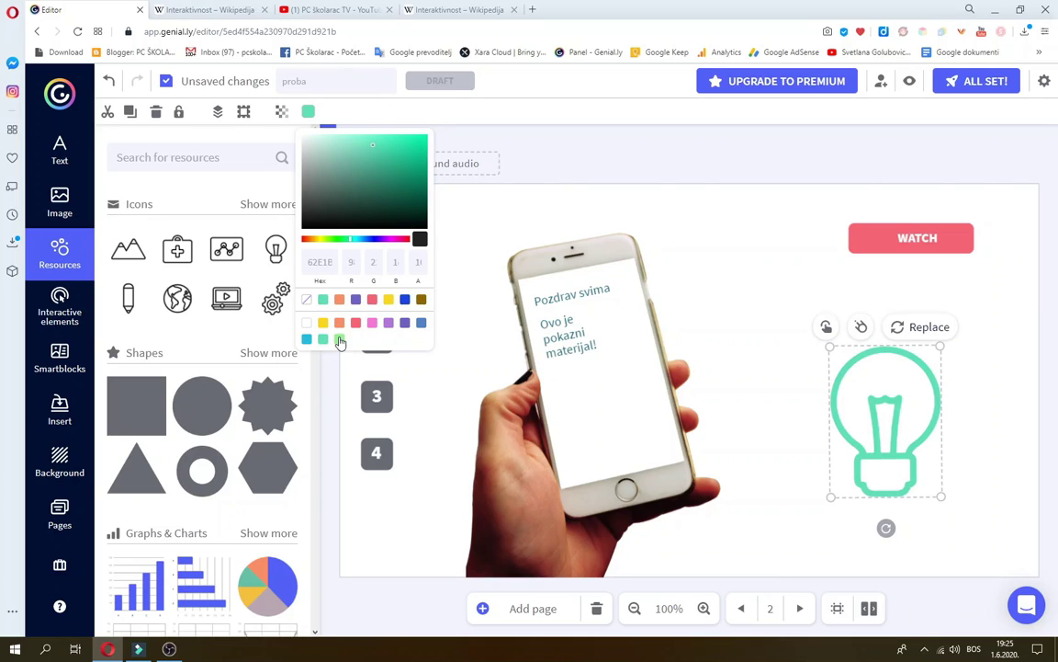
{"action": "left_click", "coordinate": [340, 340]}
{"action": "left_click", "coordinate": [308, 340]}
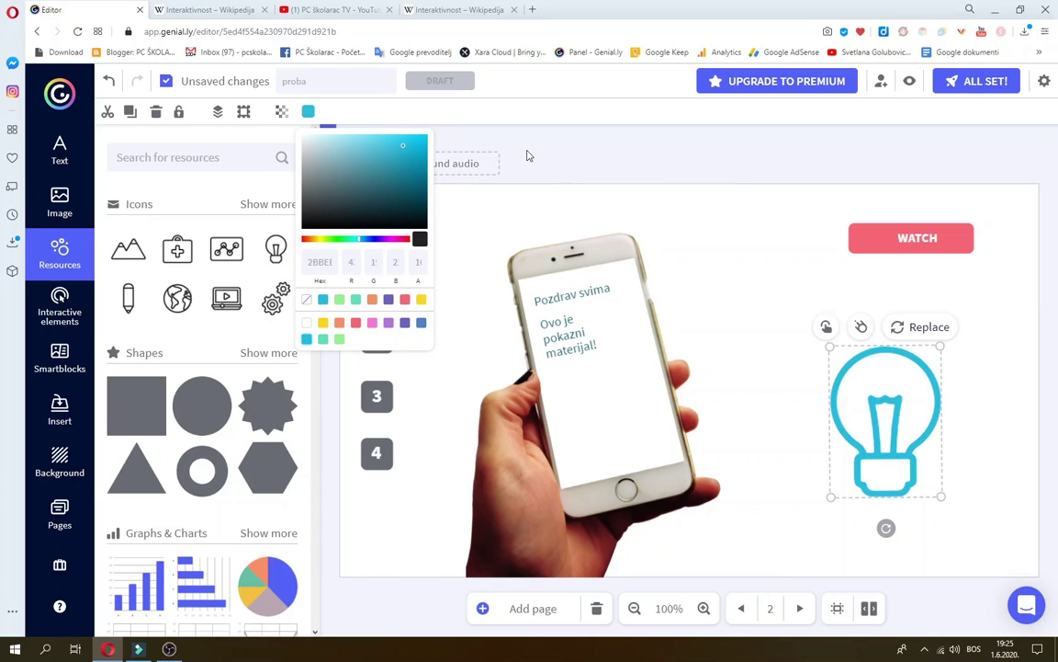
{"action": "left_click", "coordinate": [597, 201]}
- Give the light bulb icon a continuous Pulse animation and check it in the page preview
{"action": "left_click", "coordinate": [836, 401]}
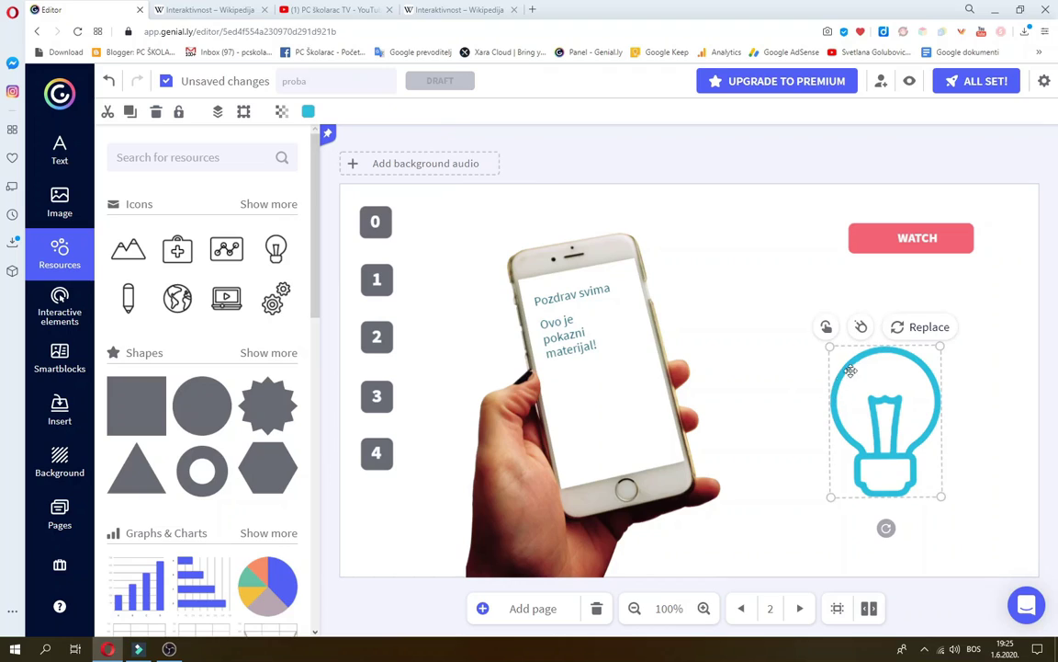
{"action": "left_click", "coordinate": [862, 328]}
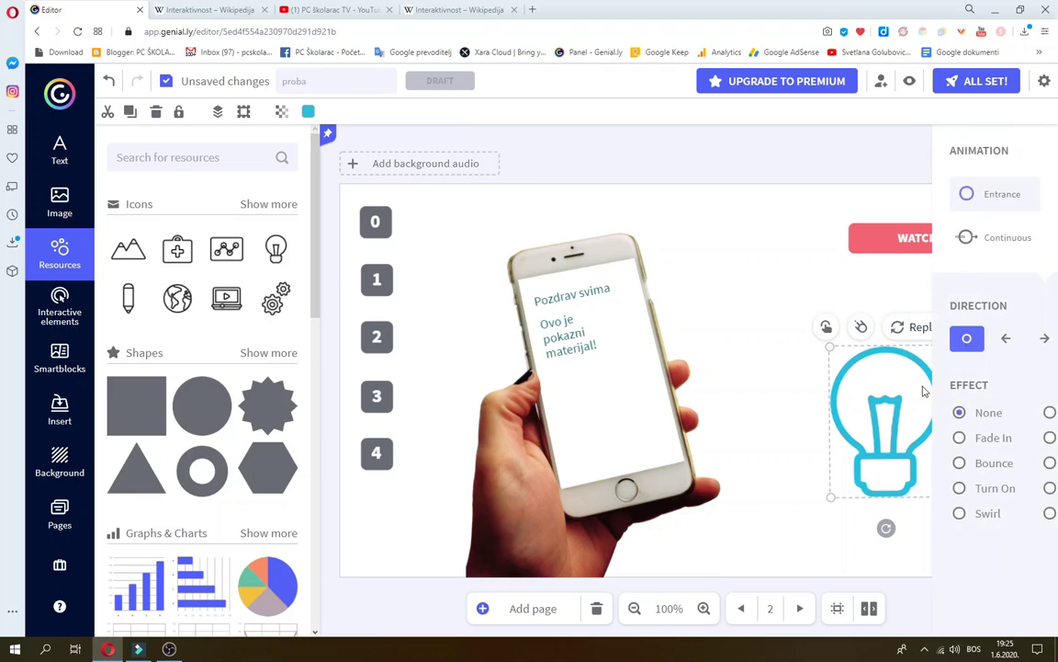
{"action": "left_click", "coordinate": [909, 241]}
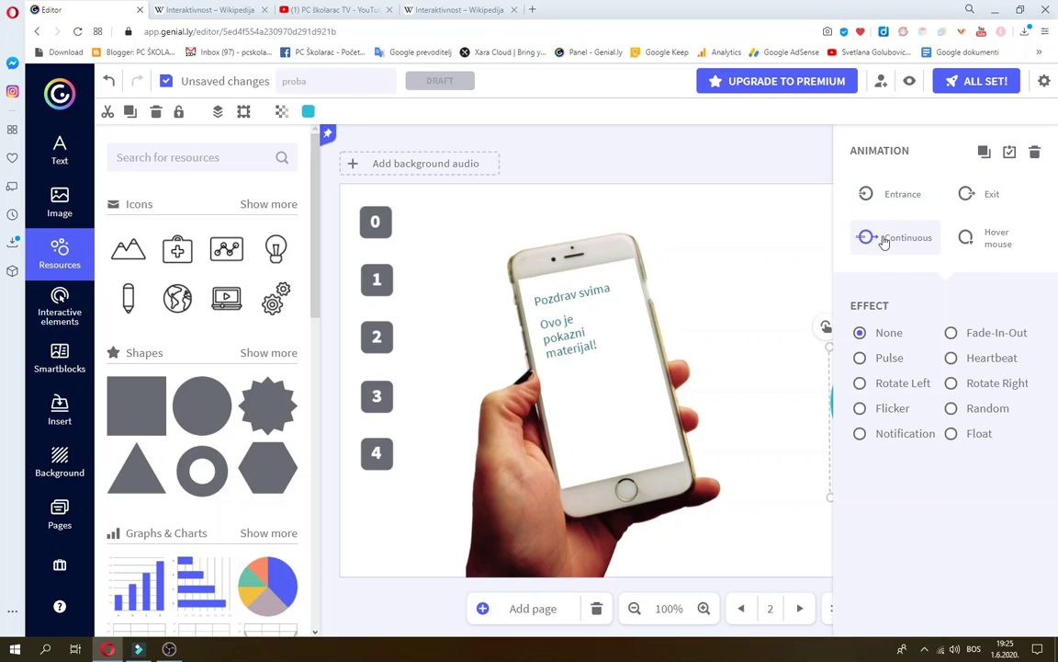
{"action": "left_click", "coordinate": [860, 358]}
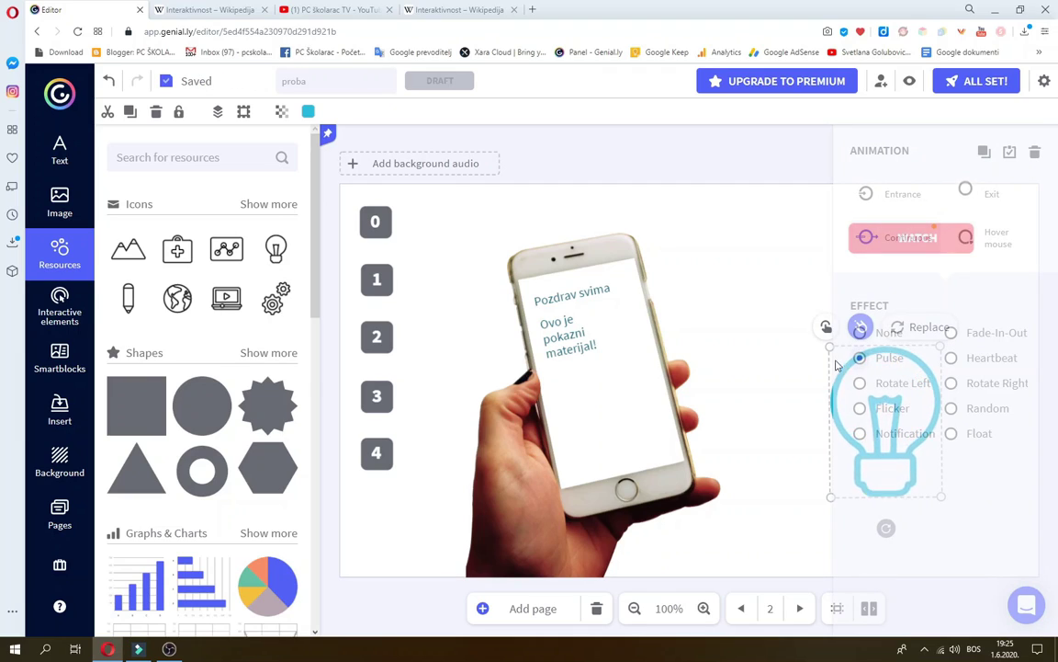
{"action": "left_click", "coordinate": [776, 211]}
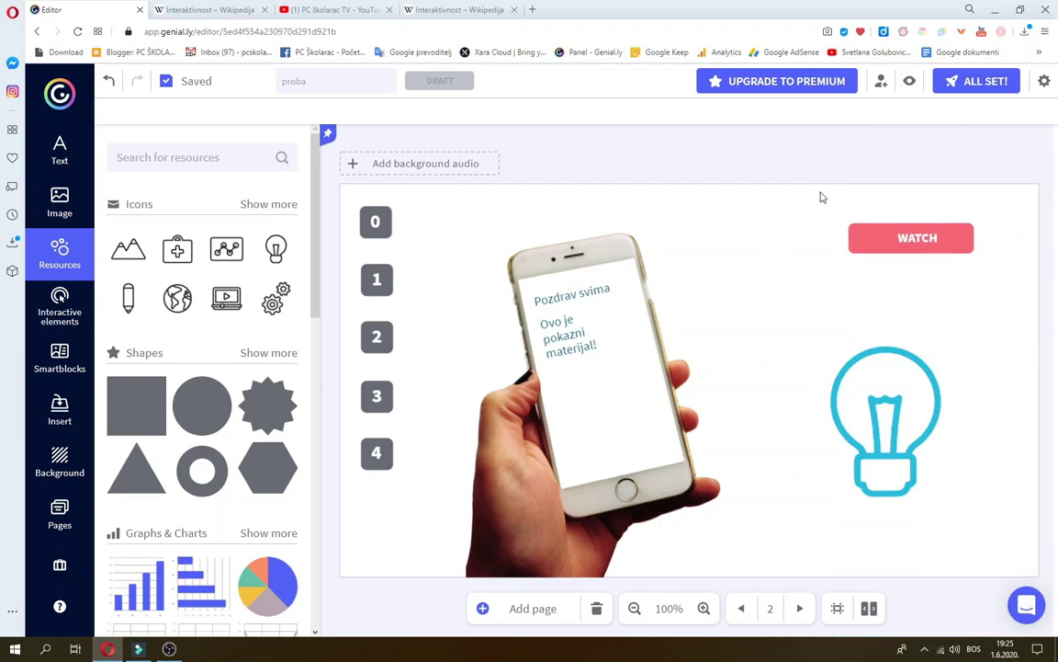
{"action": "left_click", "coordinate": [909, 83]}
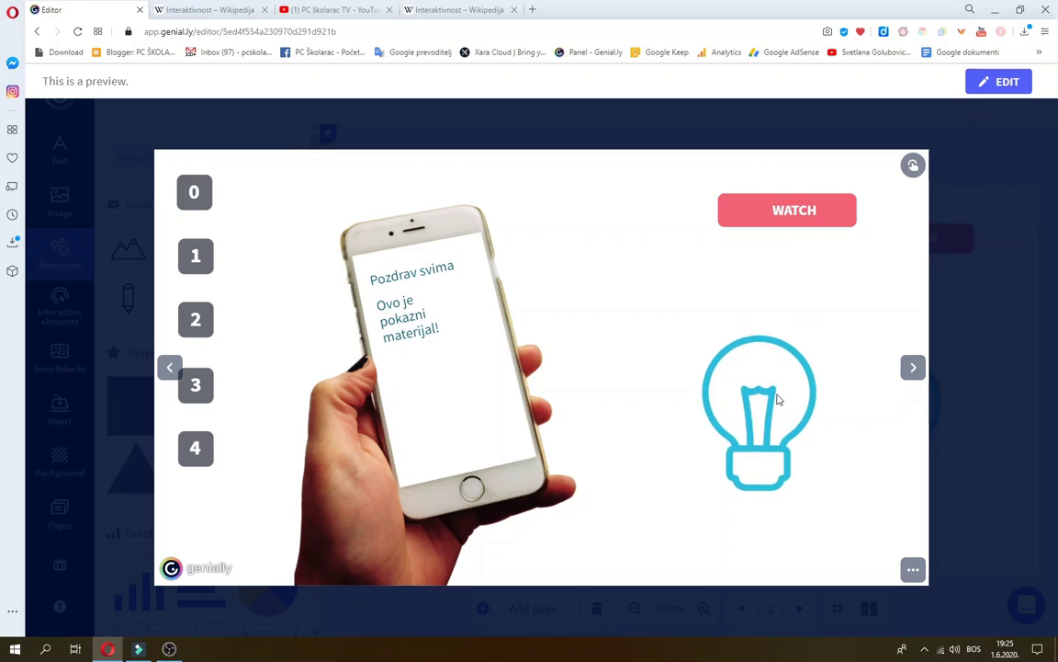
{"action": "left_click", "coordinate": [999, 81]}
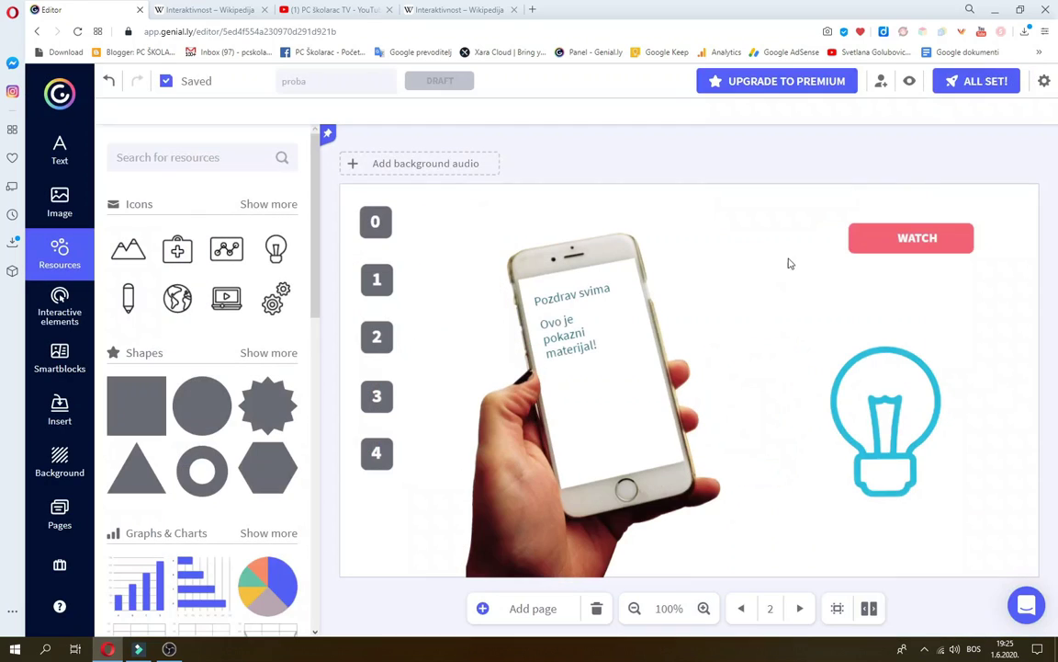
- Add a tooltip reading "Pogledaj video i napiši komentar!" to the light bulb icon, save it, and check it in the preview
{"action": "left_click", "coordinate": [833, 416]}
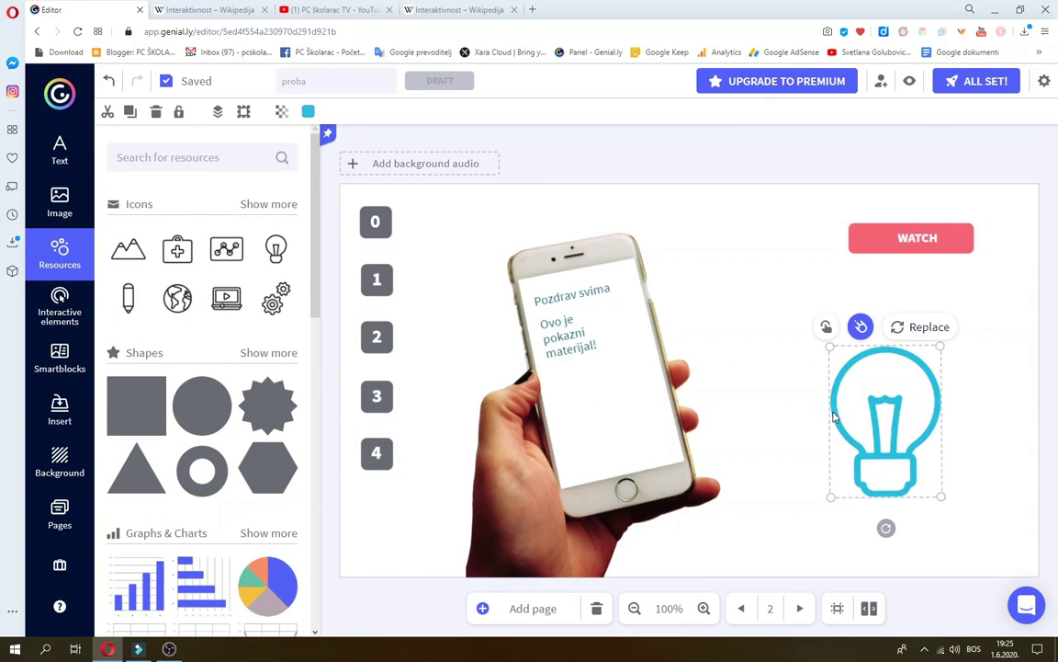
{"action": "left_click", "coordinate": [826, 326]}
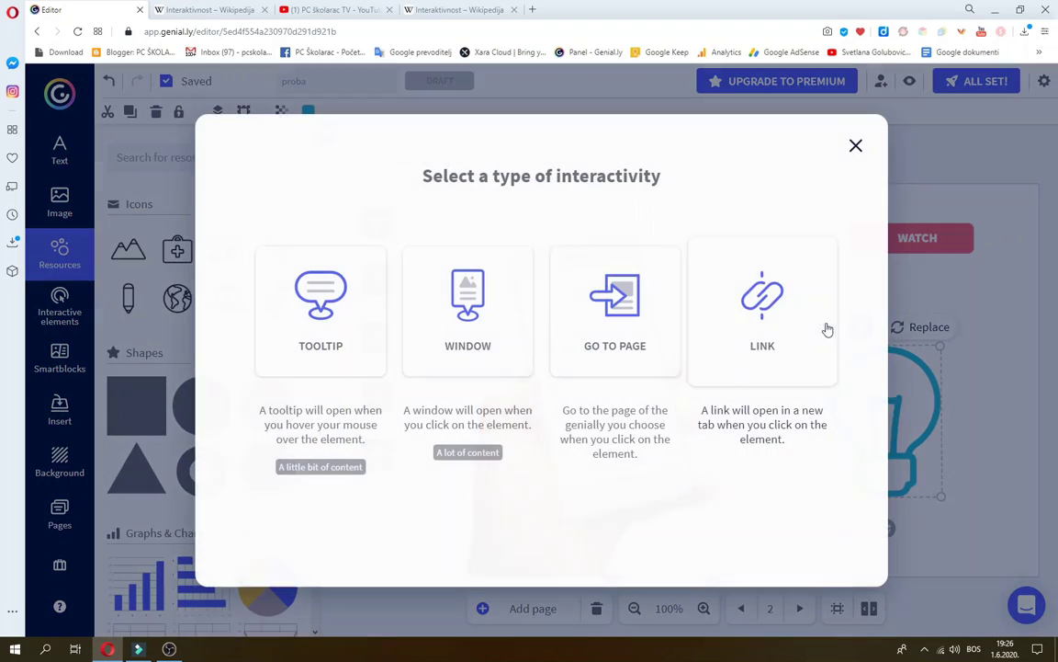
{"action": "left_click", "coordinate": [377, 315]}
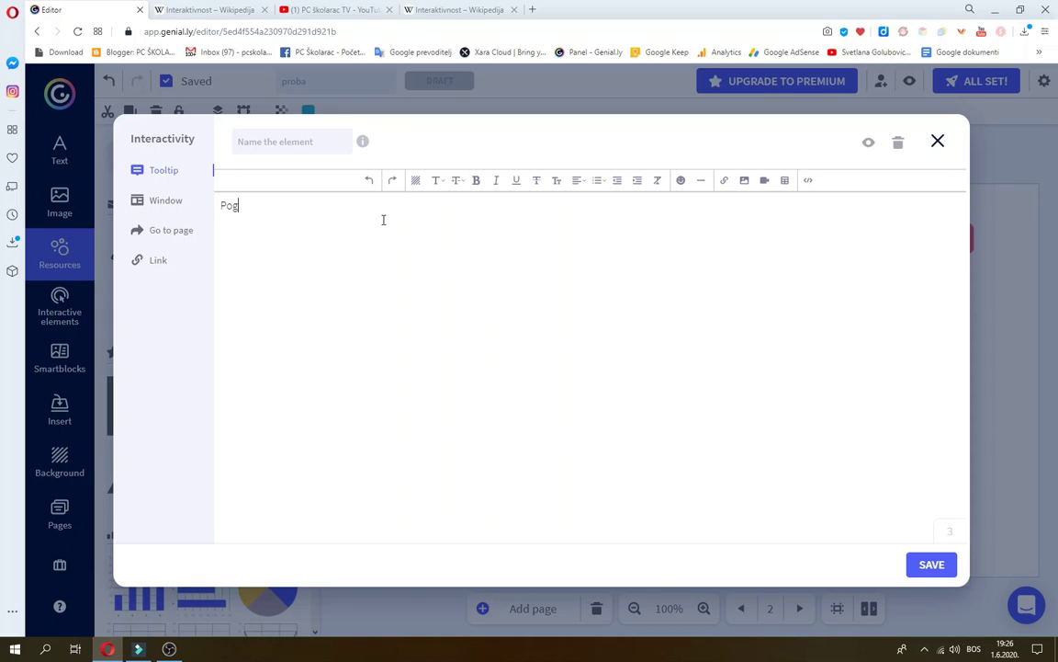
{"action": "type", "text": "Pogledaj video i napiši komentar!"}
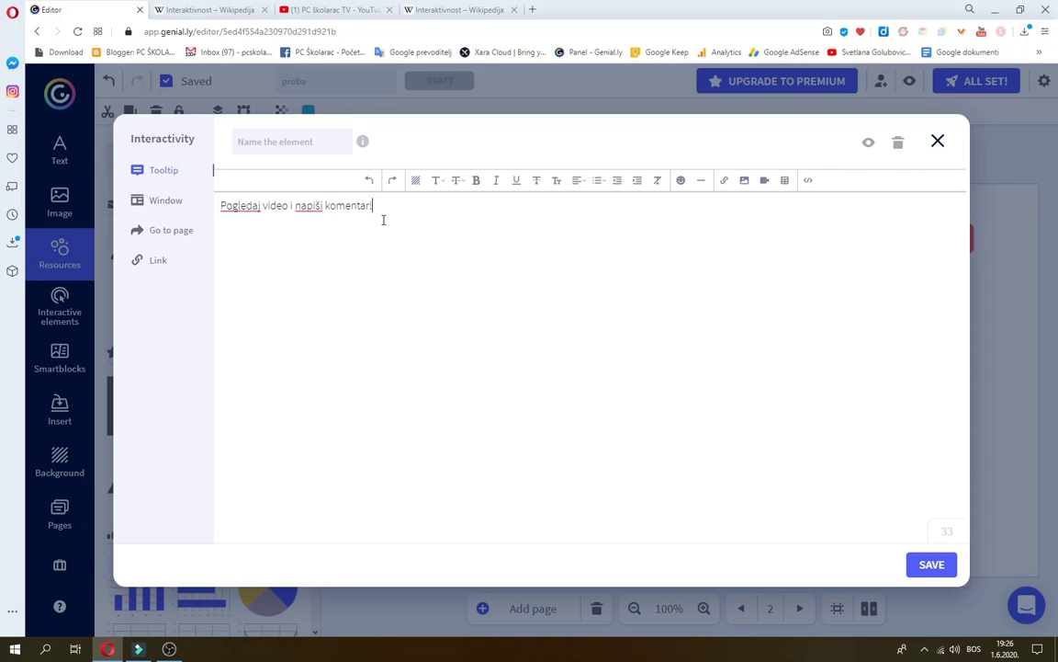
{"action": "left_click", "coordinate": [926, 563]}
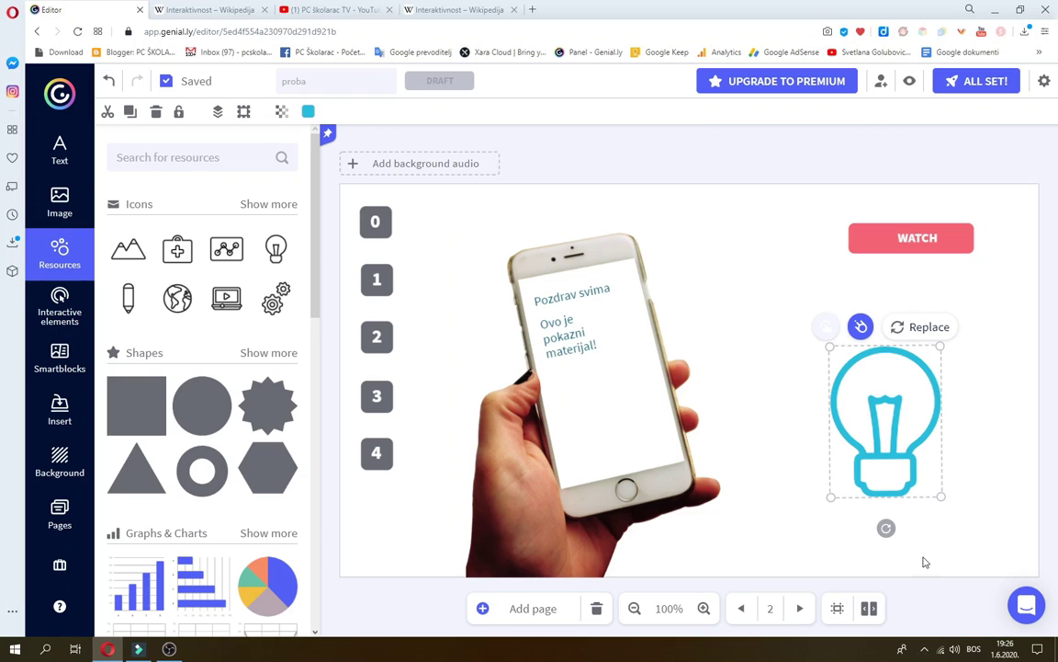
{"action": "left_click", "coordinate": [909, 82]}
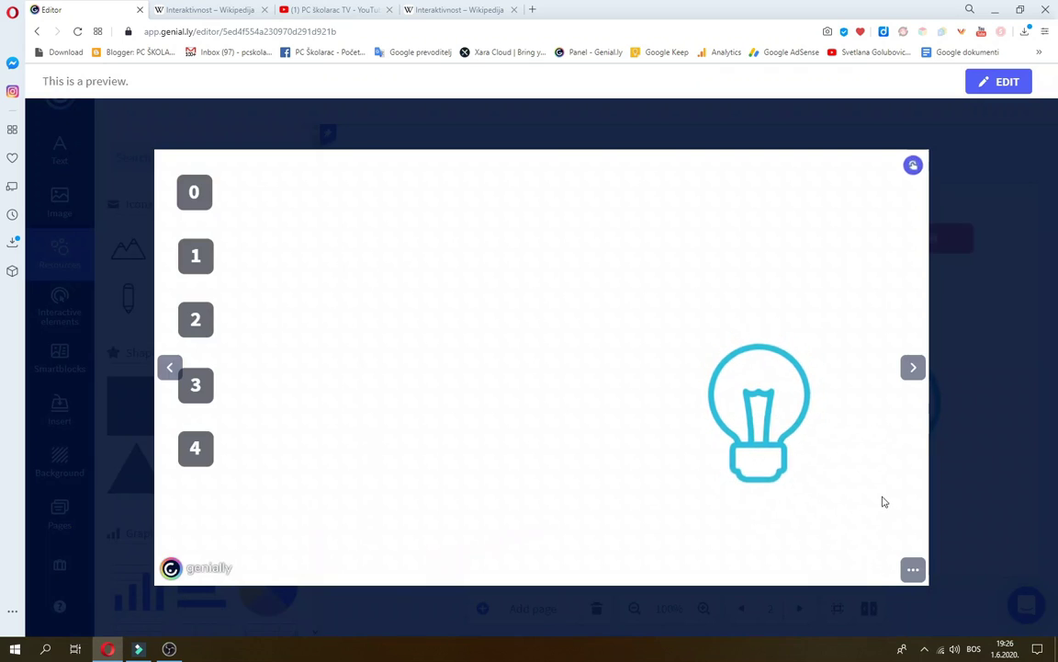
{"action": "mouse_move", "coordinate": [765, 419]}
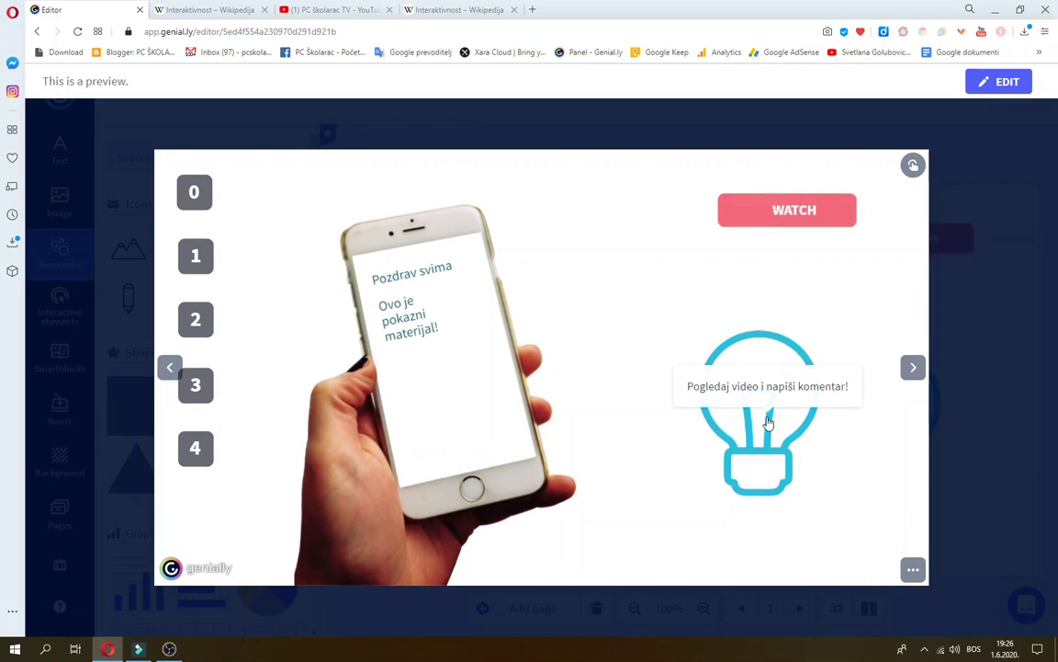
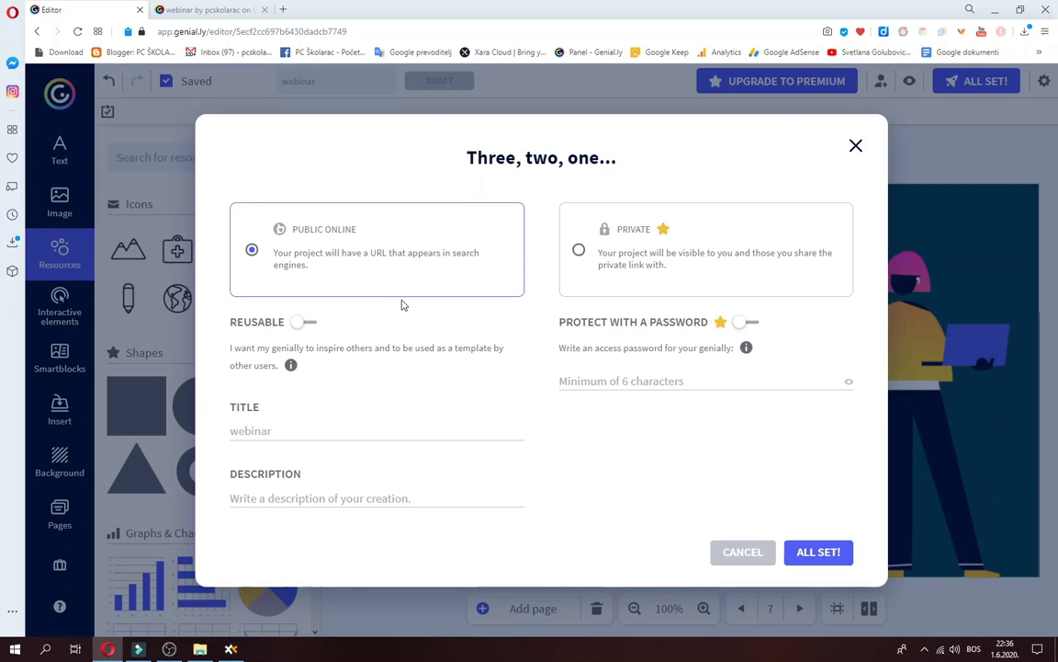
- Examine the Private and password protection options in the publishing settings of the webinar project
{"action": "mouse_move", "coordinate": [645, 283]}
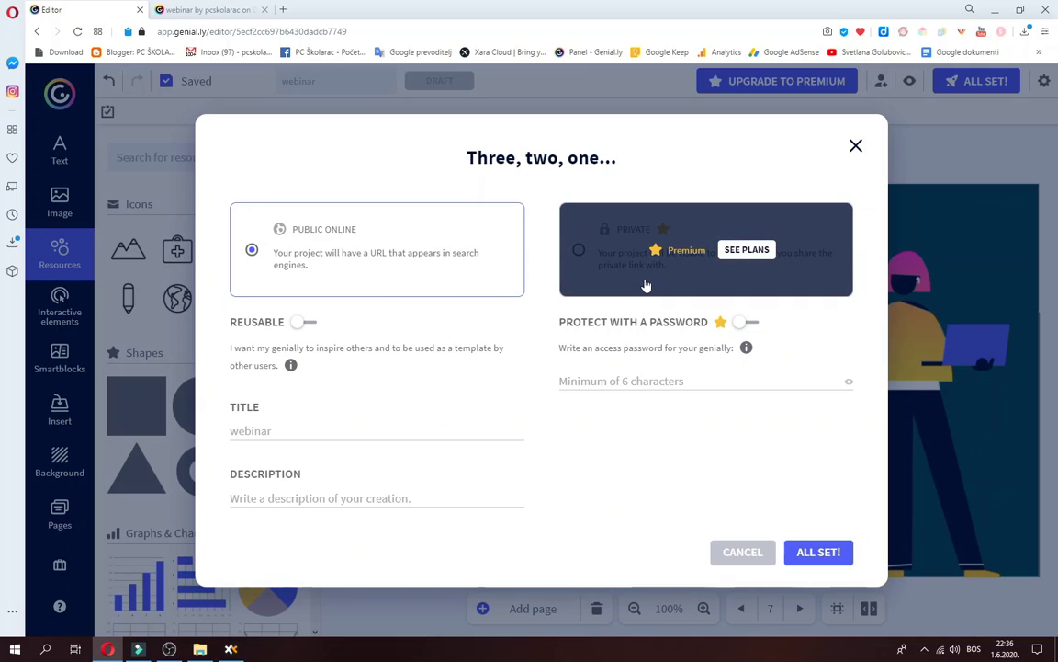
{"action": "mouse_move", "coordinate": [642, 336]}
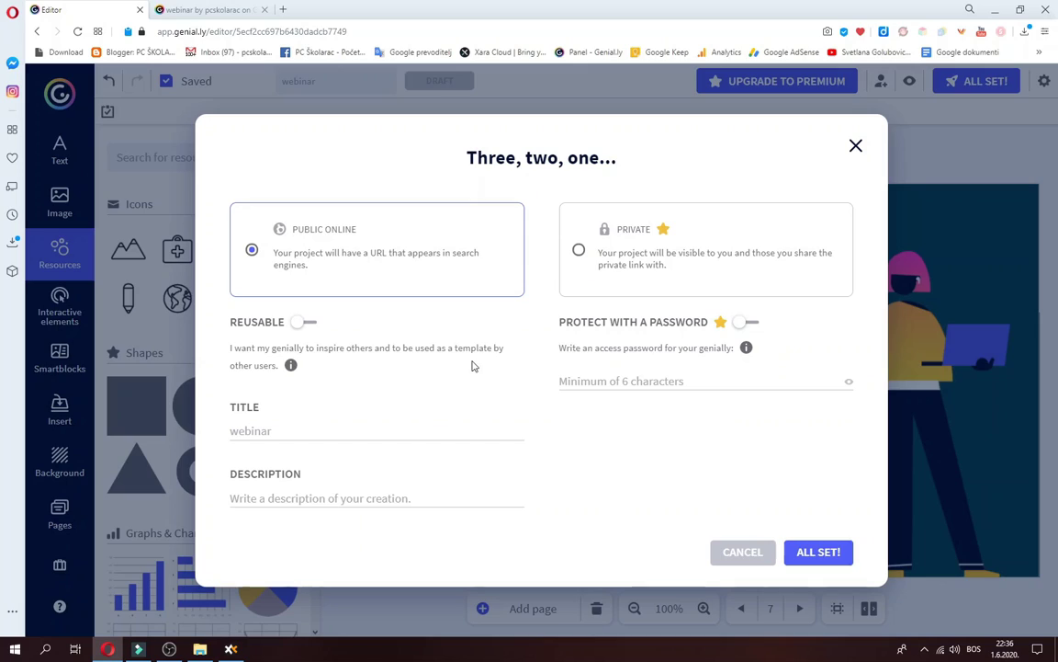
- Publish the webinar project with the Public online visibility option, leaving the title and description fields as they are
{"action": "left_click", "coordinate": [264, 430]}
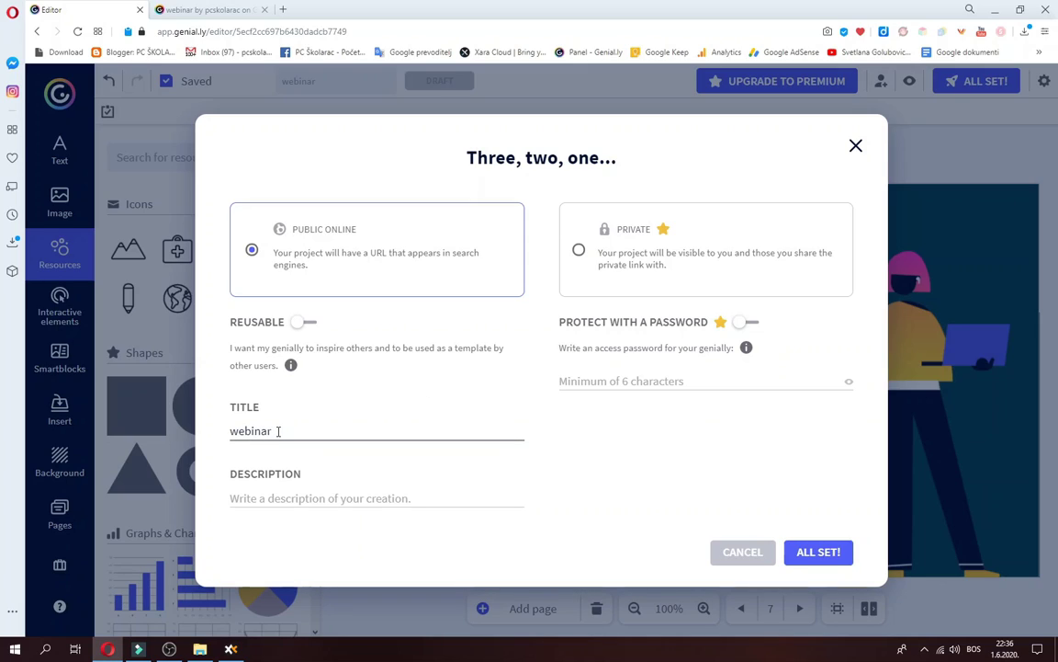
{"action": "left_click", "coordinate": [266, 497]}
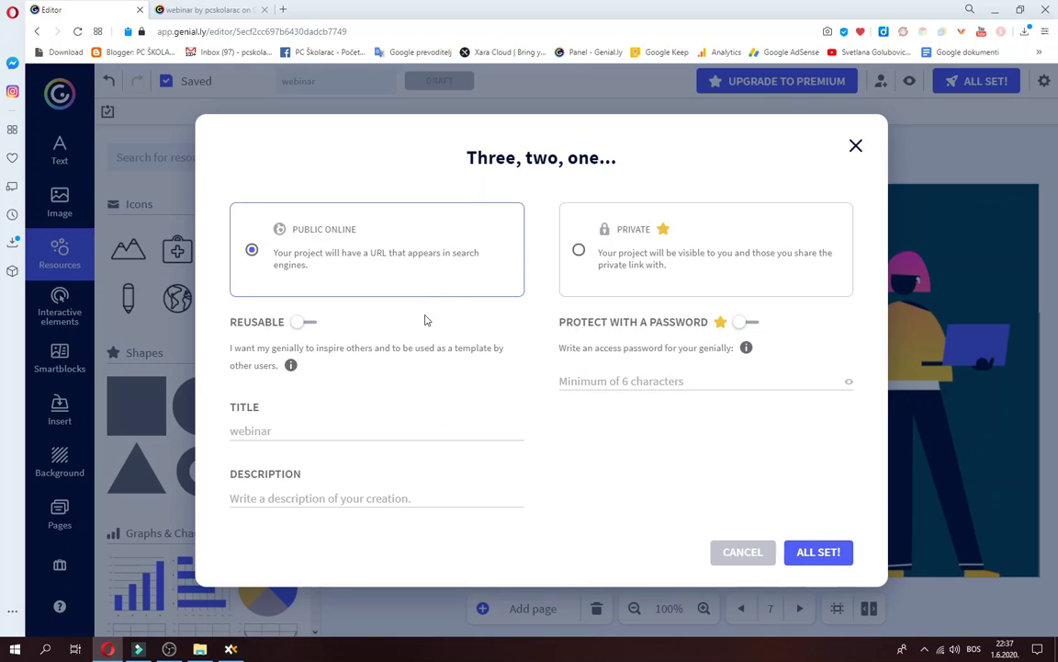
{"action": "left_click", "coordinate": [820, 552]}
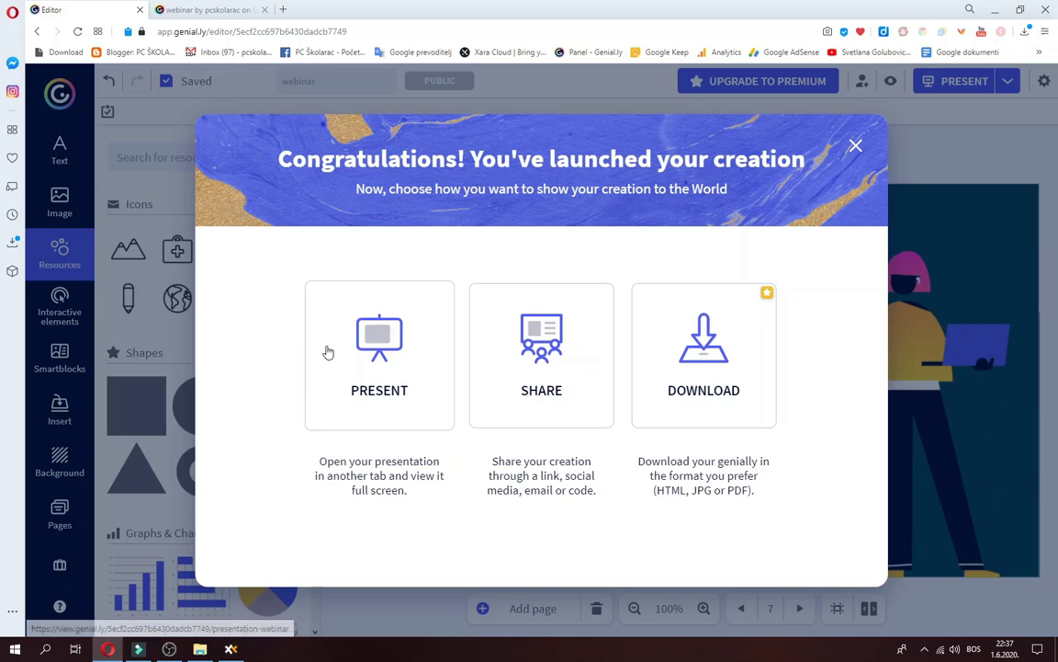
- View the launched webinar presentation in its own page and return to the editor's launch options
{"action": "mouse_move", "coordinate": [721, 382]}
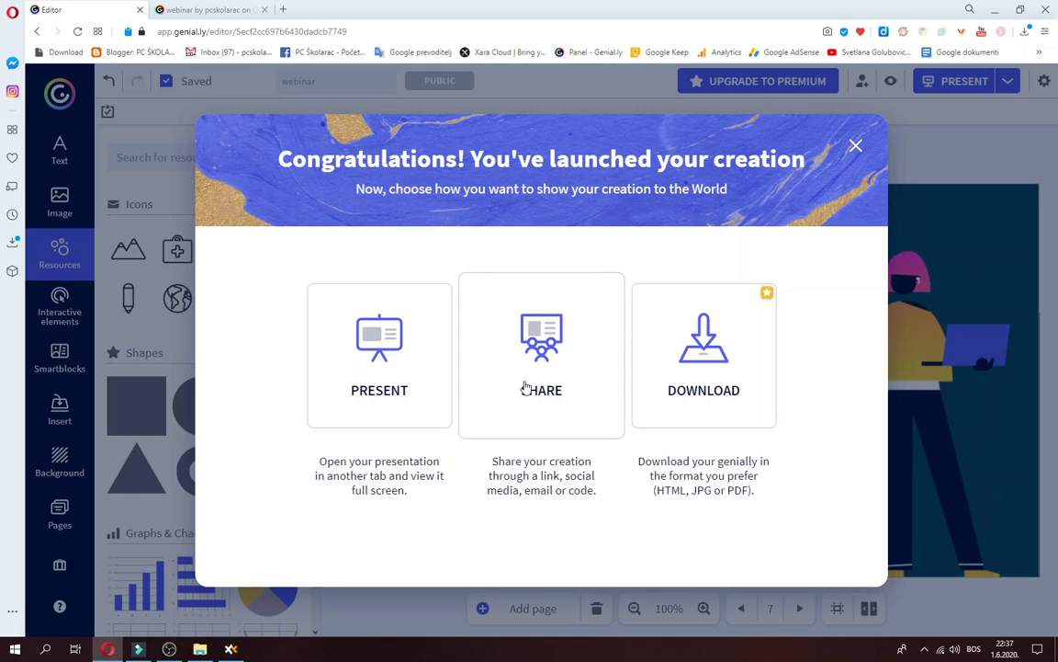
{"action": "left_click", "coordinate": [359, 389]}
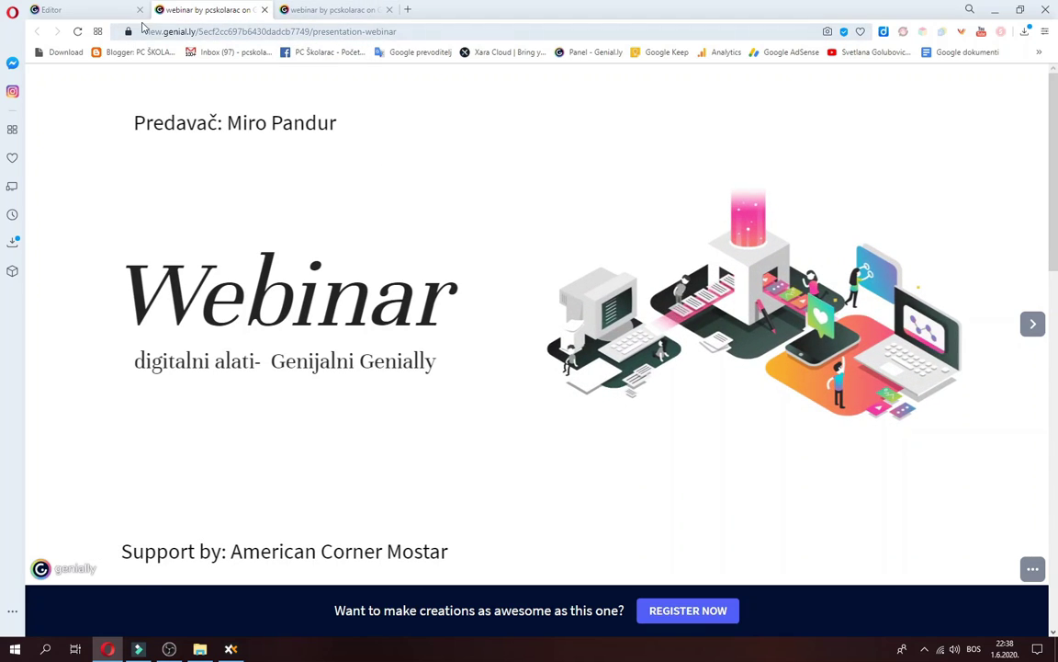
{"action": "left_click", "coordinate": [54, 9]}
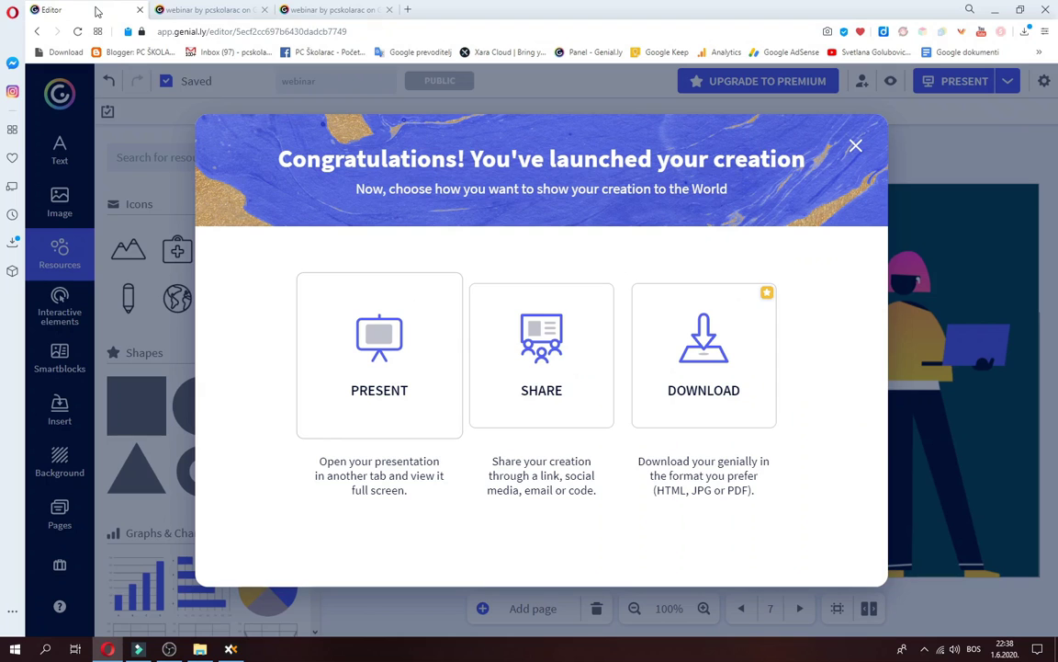
- Copy the webinar's public social page link and its iframe embed code from the sharing options
{"action": "left_click", "coordinate": [544, 377]}
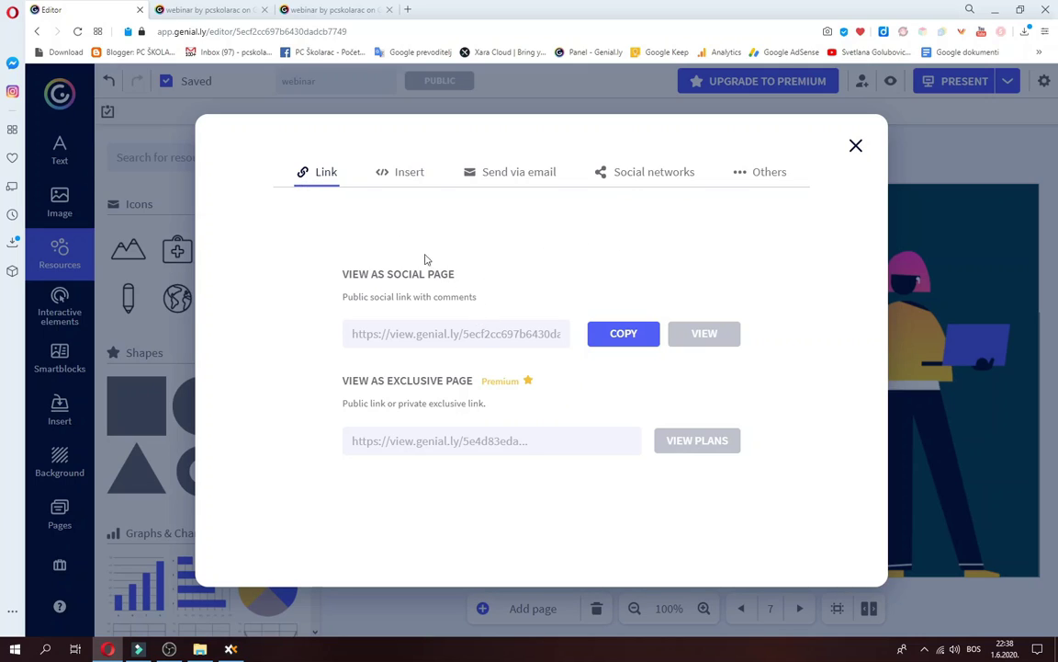
{"action": "left_click", "coordinate": [637, 338]}
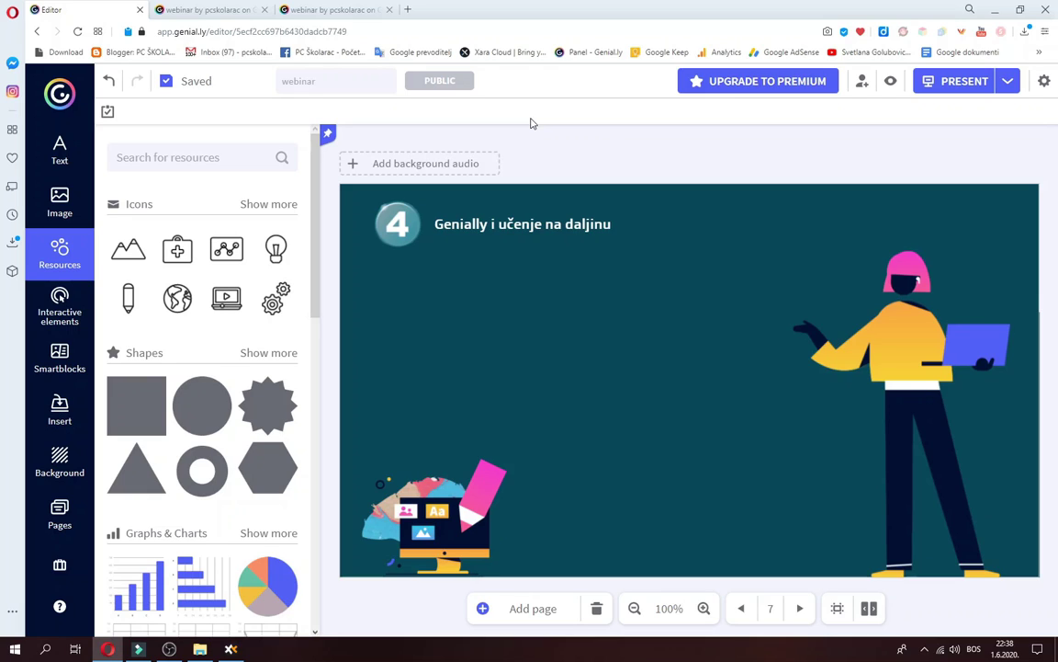
{"action": "left_click", "coordinate": [408, 174]}
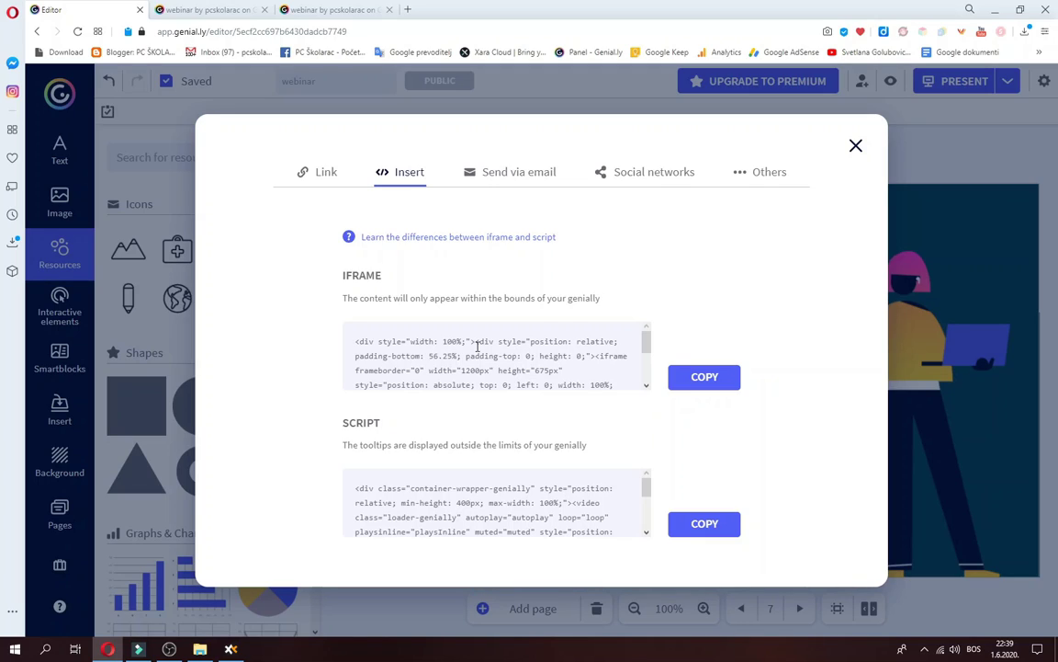
{"action": "left_click", "coordinate": [703, 377]}
{"action": "left_click_drag", "start_coordinate": [351, 338], "coordinate": [591, 395]}
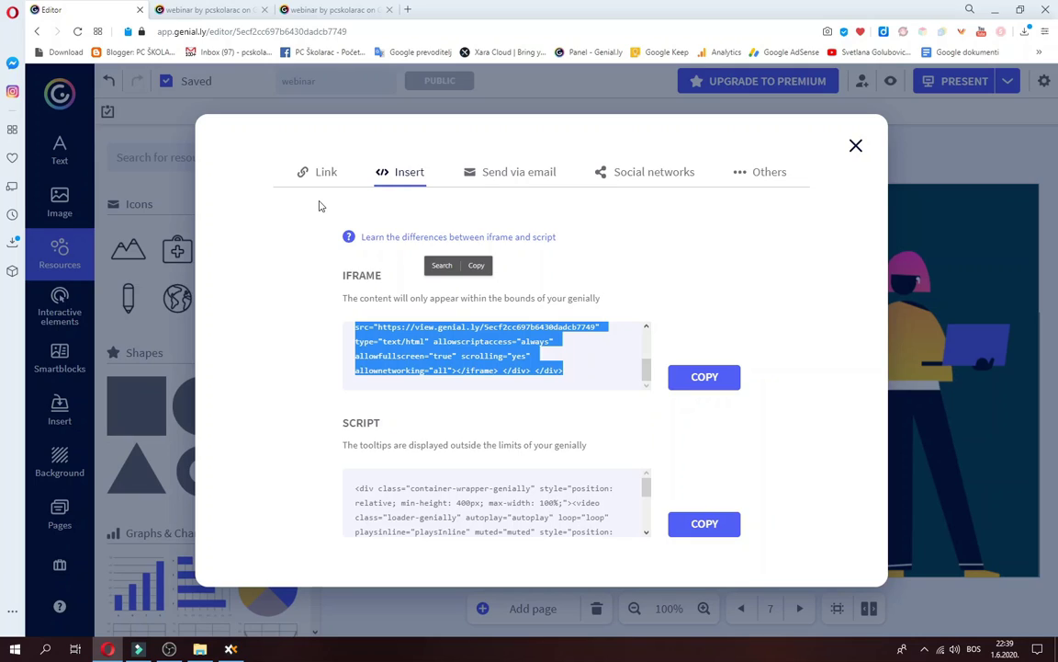
- Examine the Send via email, Social networks and Others sharing options, including the Facebook post form for the webinar
{"action": "left_click", "coordinate": [480, 171]}
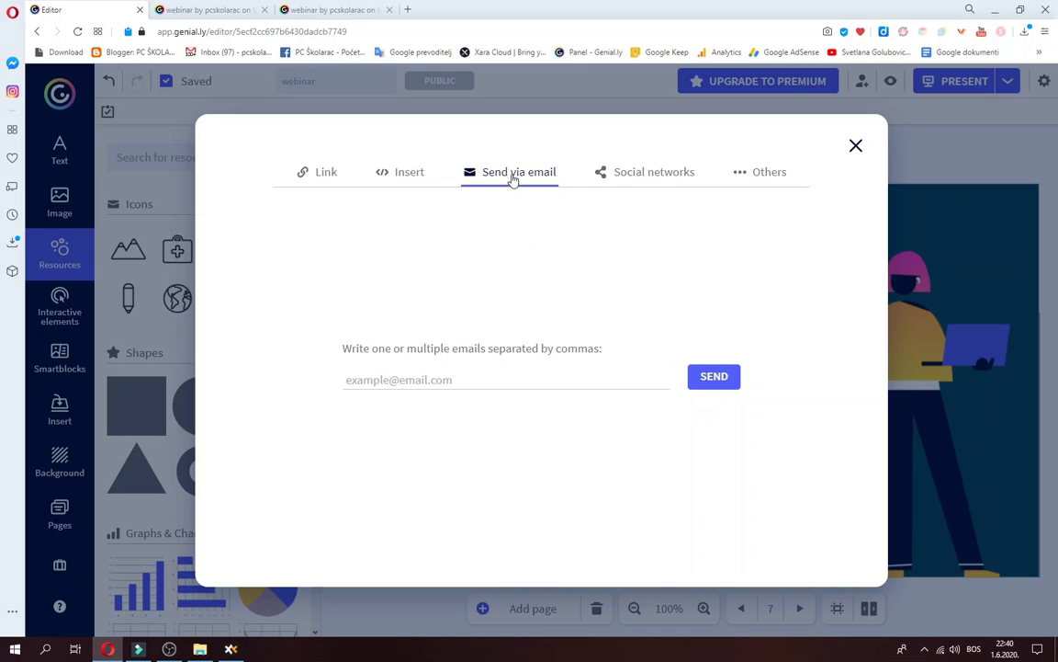
{"action": "left_click", "coordinate": [512, 380]}
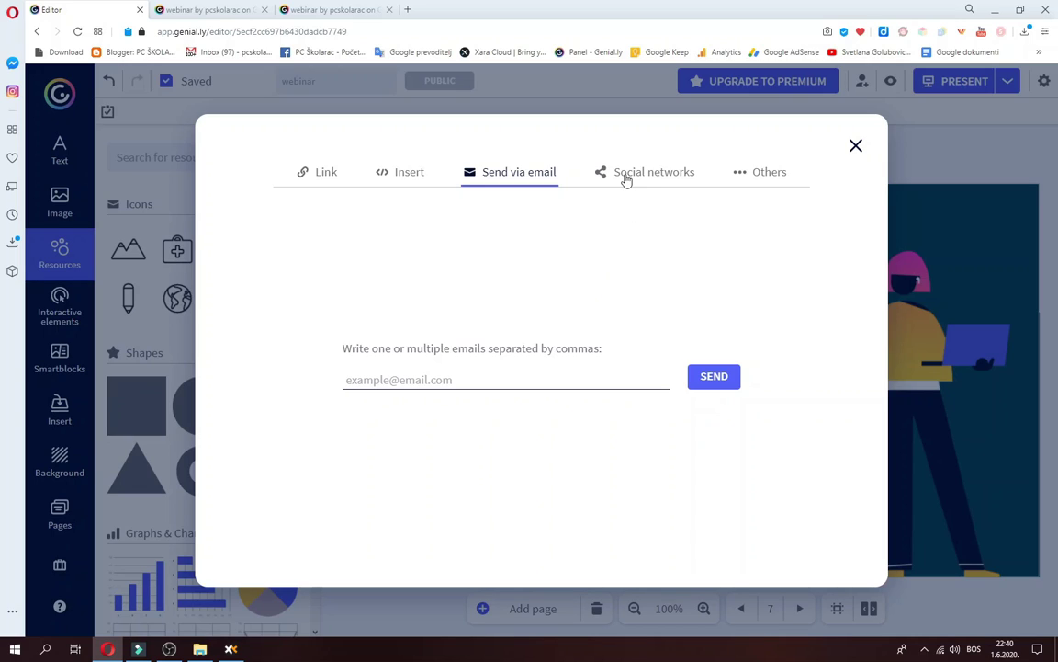
{"action": "left_click", "coordinate": [626, 176]}
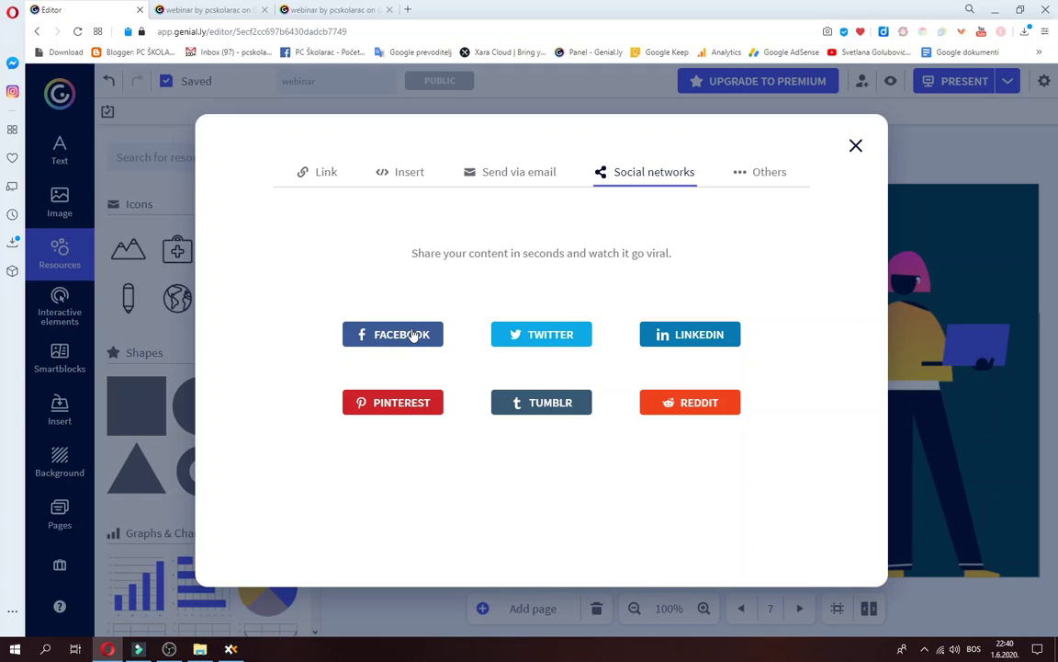
{"action": "left_click", "coordinate": [402, 337]}
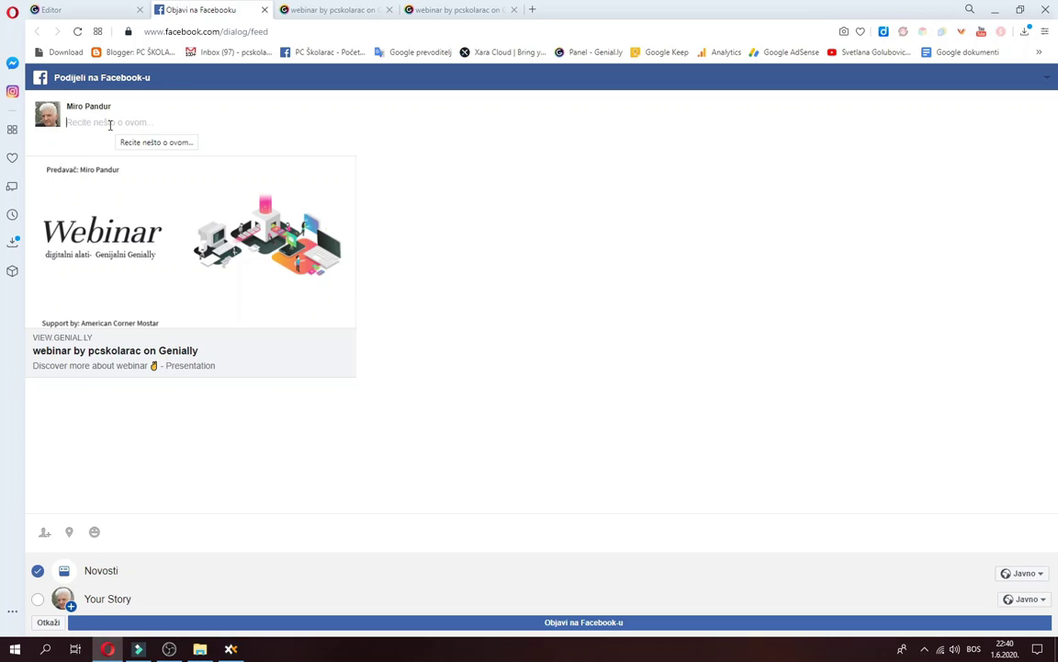
{"action": "left_click", "coordinate": [109, 124]}
{"action": "key", "text": "ctrl+shift+Tab"}
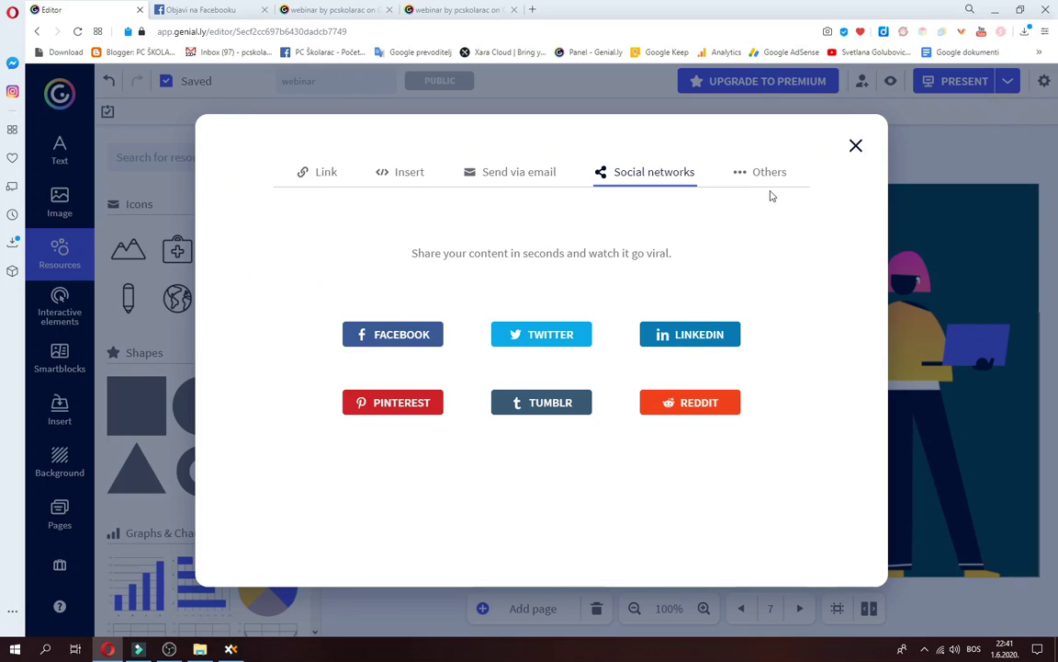
{"action": "left_click", "coordinate": [756, 174]}
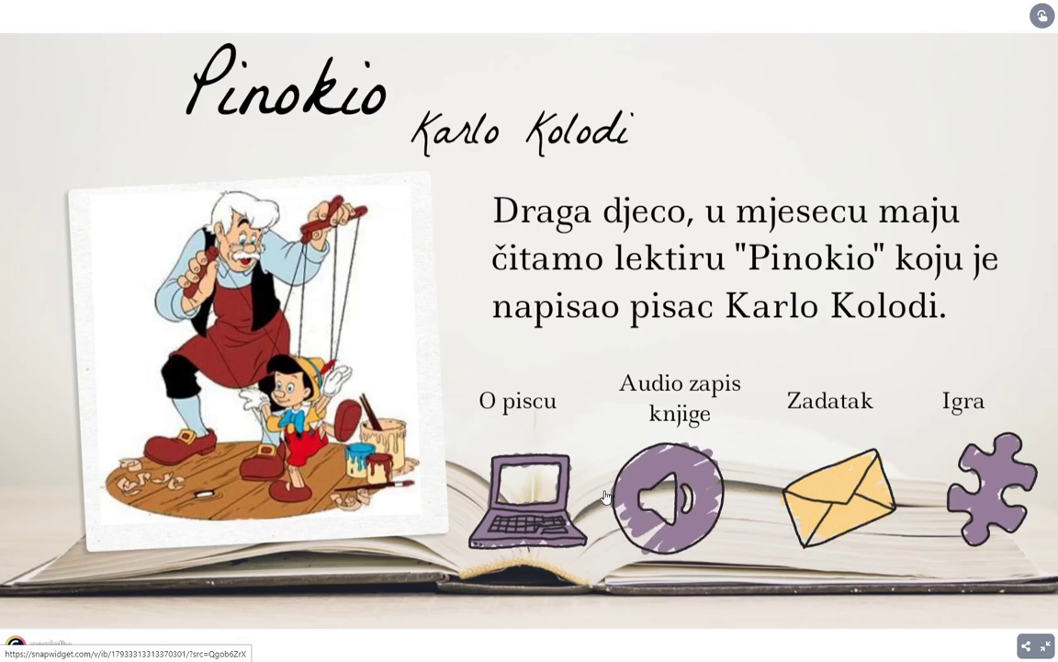
- Examine the O piscu, Audio zapis knjige and Zadatak windows of the Pinokio example, playing the embedded audiobook video
{"action": "left_click", "coordinate": [531, 522]}
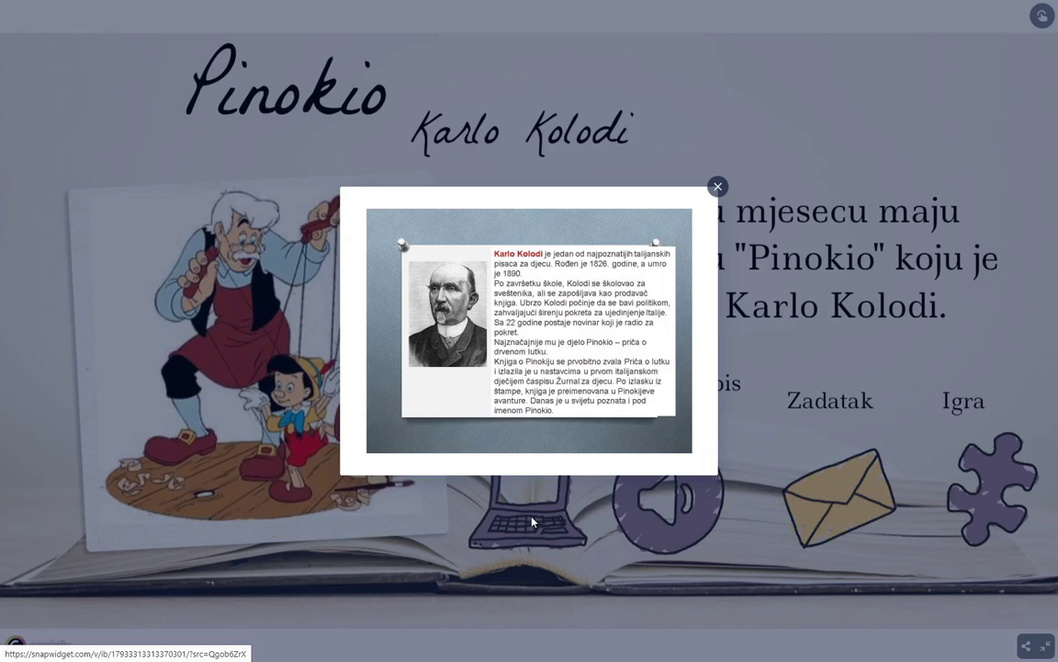
{"action": "left_click", "coordinate": [718, 189]}
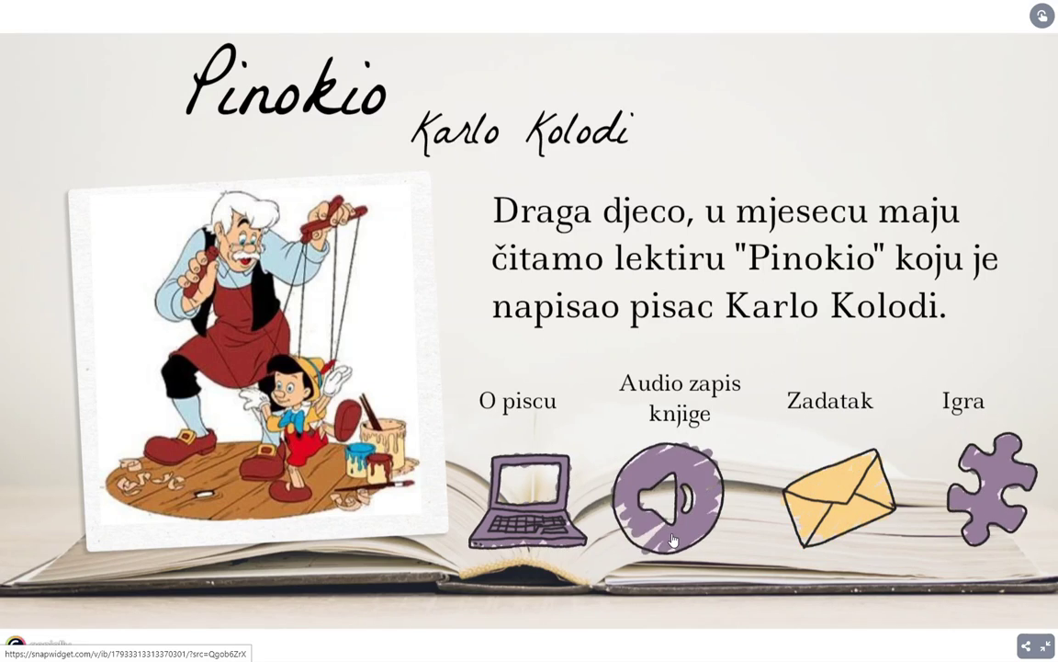
{"action": "left_click", "coordinate": [675, 537]}
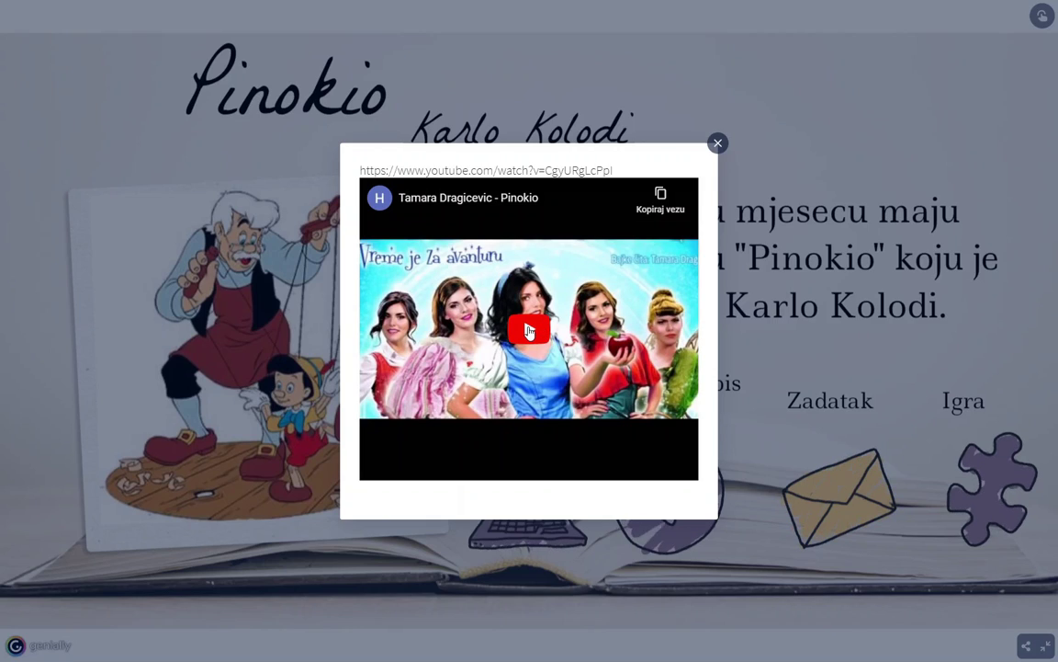
{"action": "left_click", "coordinate": [529, 331]}
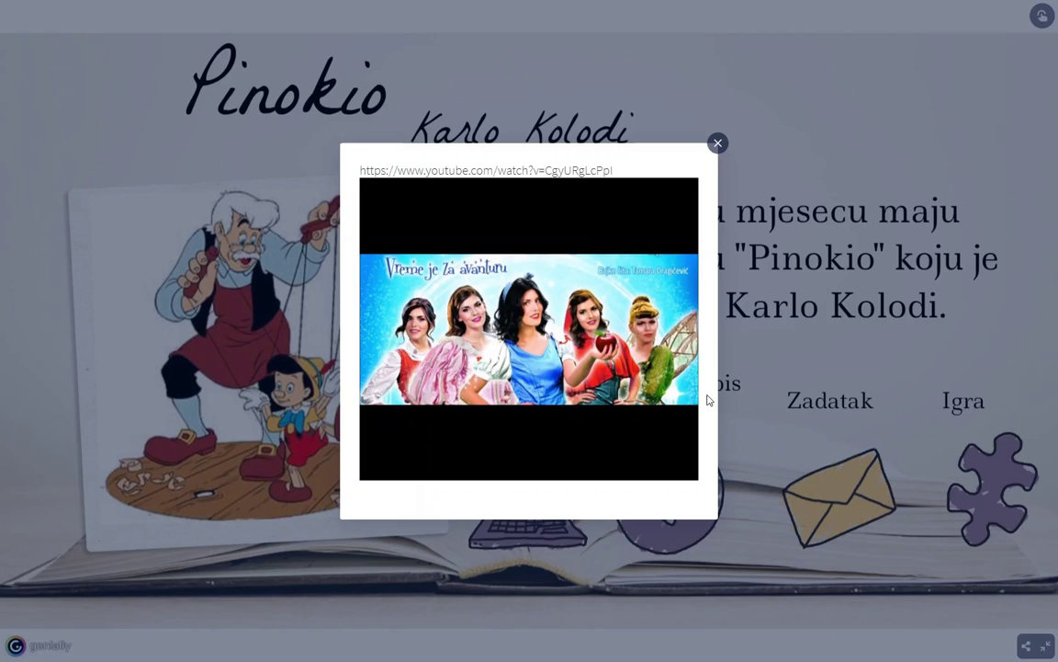
{"action": "left_click", "coordinate": [718, 144]}
{"action": "left_click", "coordinate": [834, 512]}
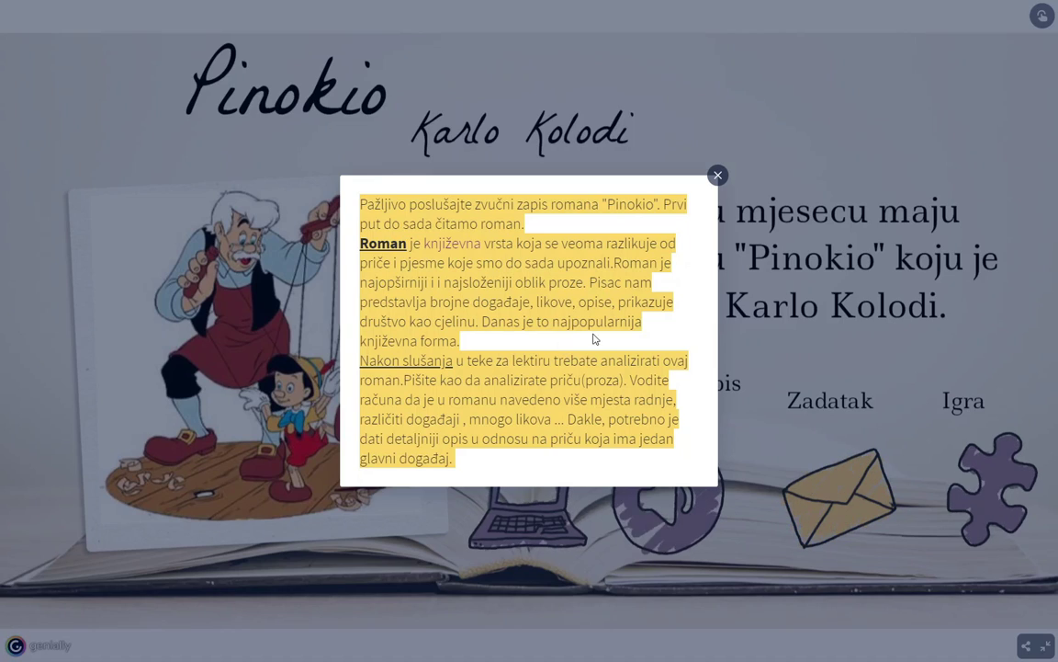
{"action": "left_click", "coordinate": [718, 176]}
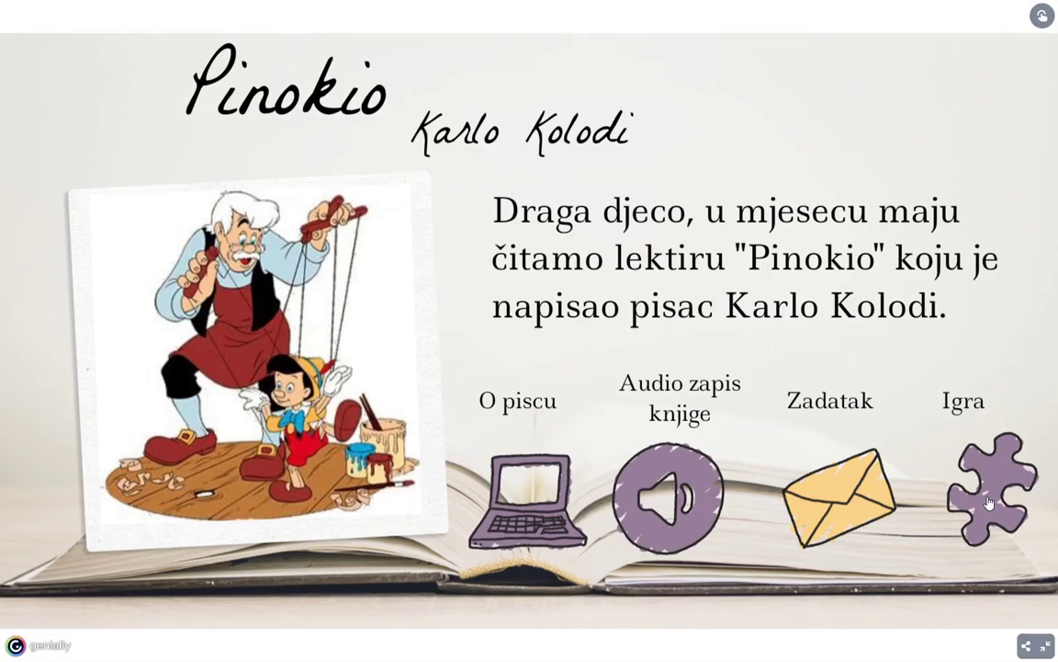
- Open the Pinokio jigsaw puzzle linked from the Igra icon and show the game in full screen
{"action": "left_click", "coordinate": [990, 501]}
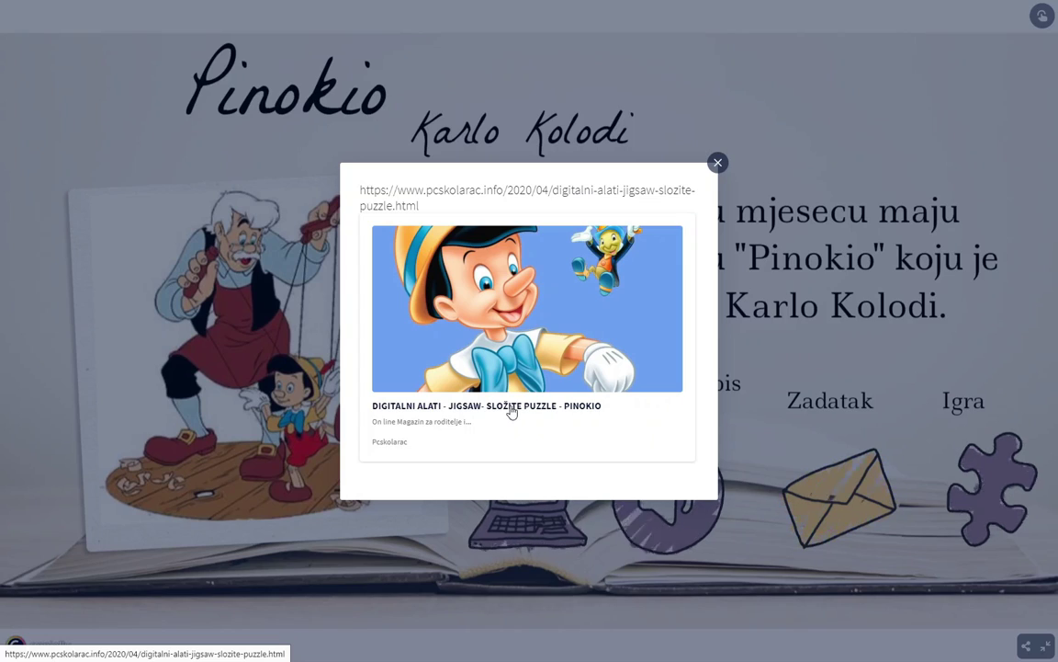
{"action": "left_click", "coordinate": [512, 411]}
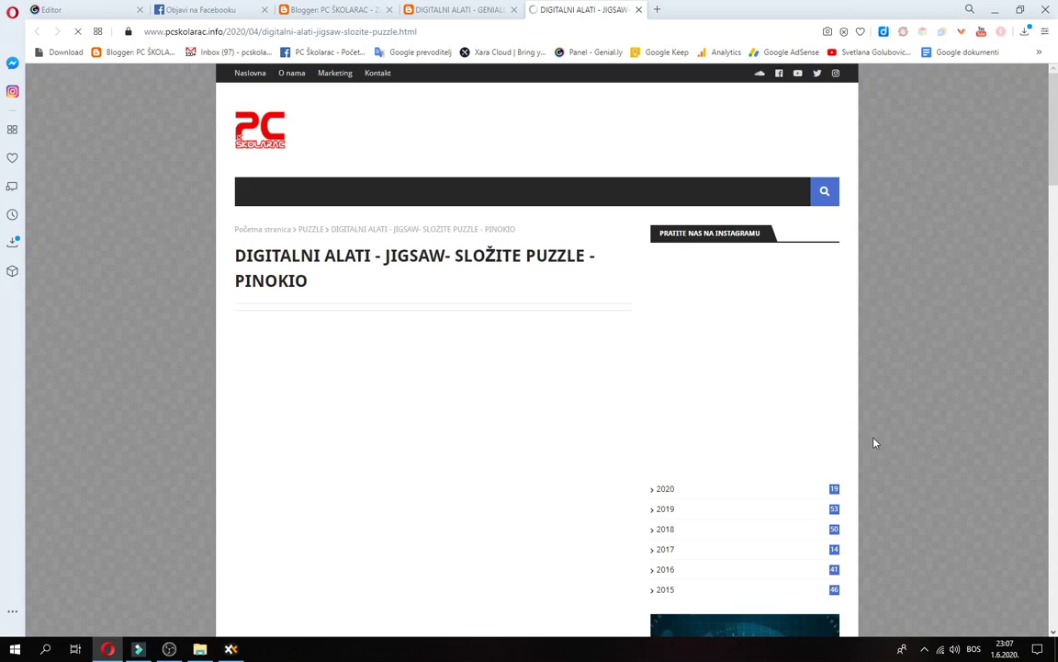
{"action": "scroll", "coordinate": [565, 457], "scroll_direction": "down", "scroll_amount": 3}
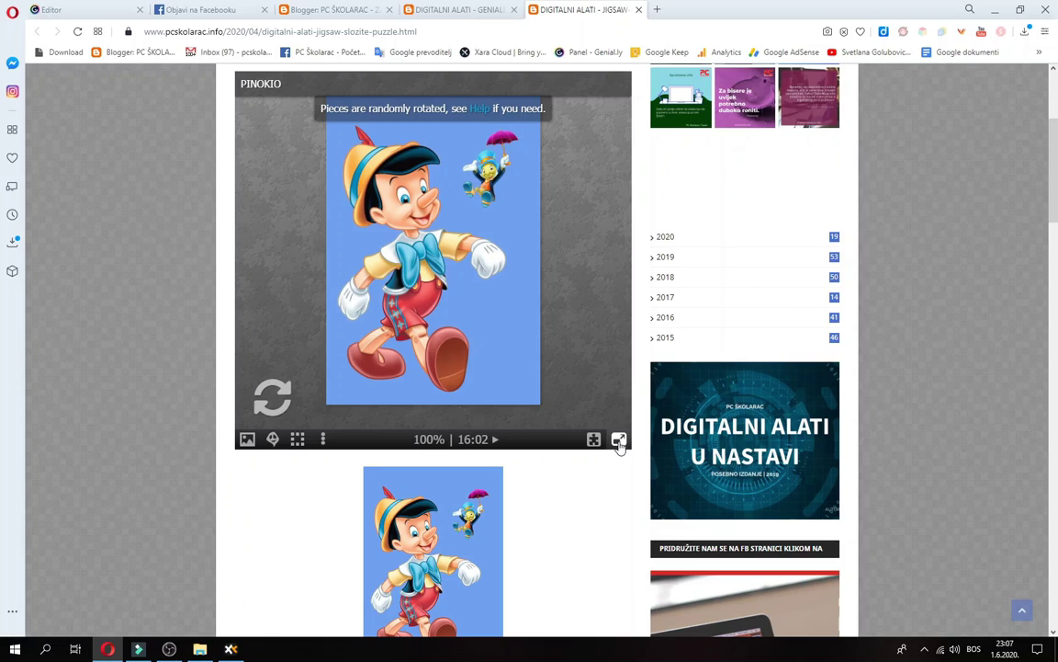
{"action": "left_click", "coordinate": [620, 441]}
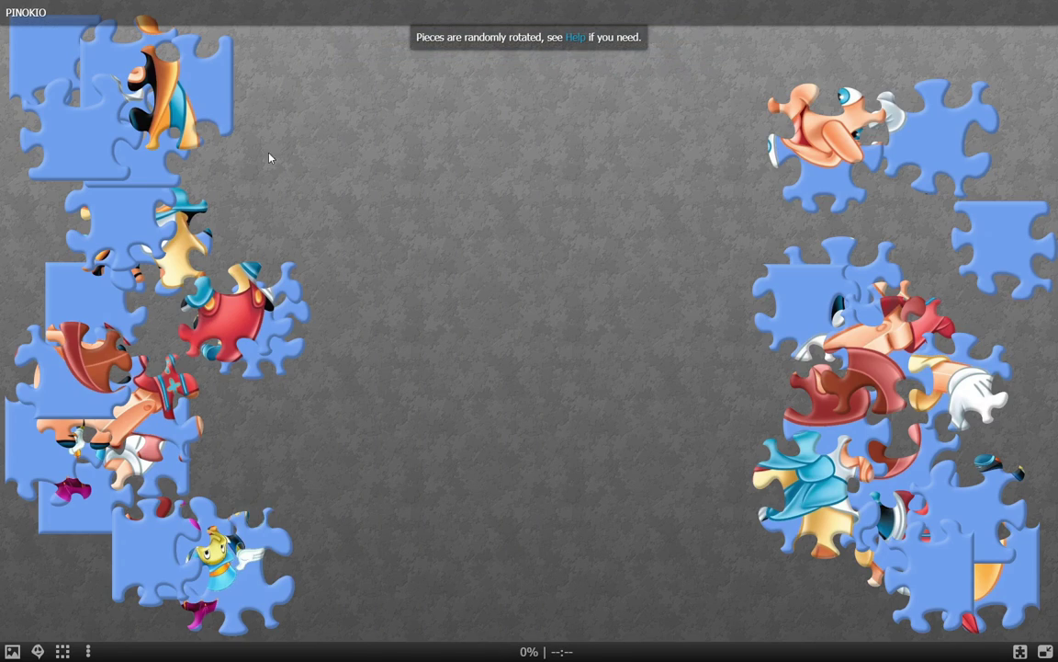
- Spread several overlapping Pinokio puzzle pieces from both side piles into the empty middle area of the board
{"action": "left_click_drag", "start_coordinate": [308, 138], "coordinate": [650, 229]}
{"action": "left_click_drag", "start_coordinate": [772, 276], "coordinate": [309, 230]}
{"action": "left_click_drag", "start_coordinate": [92, 133], "coordinate": [386, 143]}
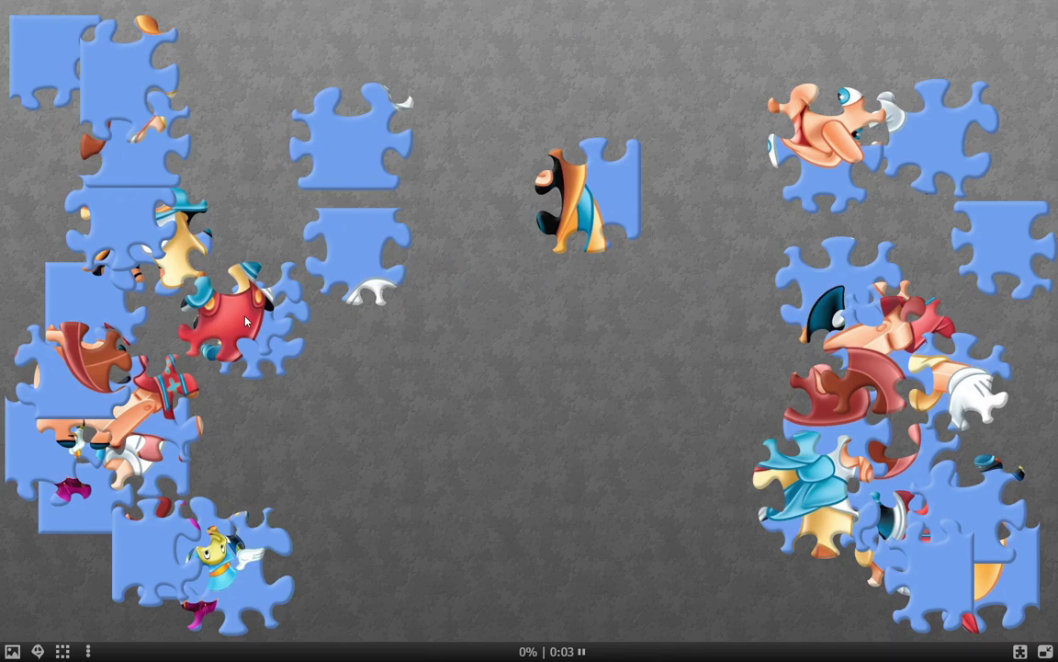
{"action": "left_click_drag", "start_coordinate": [247, 320], "coordinate": [618, 416]}
{"action": "left_click_drag", "start_coordinate": [242, 308], "coordinate": [392, 396]}
{"action": "left_click_drag", "start_coordinate": [183, 268], "coordinate": [315, 381]}
{"action": "left_click_drag", "start_coordinate": [165, 395], "coordinate": [261, 262]}
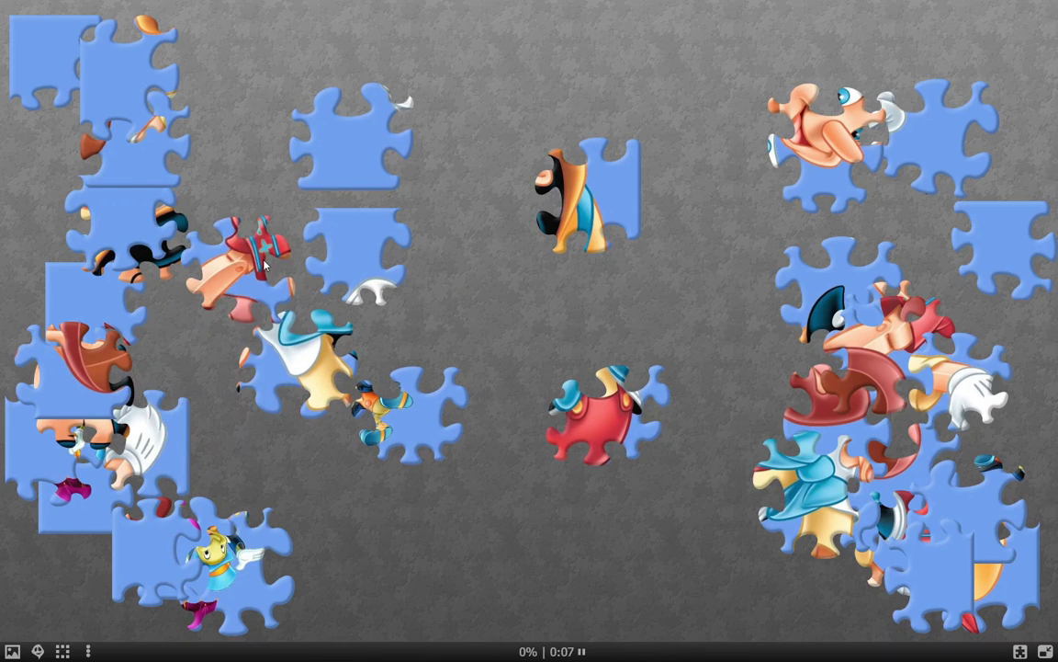